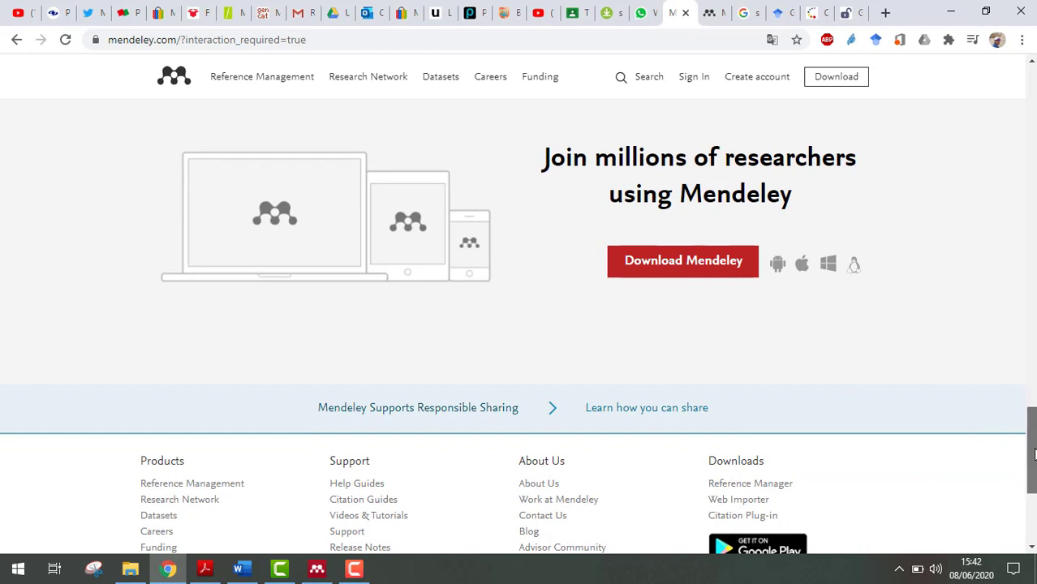
Step: Open the Mendeley download page and download the Mendeley Desktop installer for Windows
scroll(773, 309, up, 1)
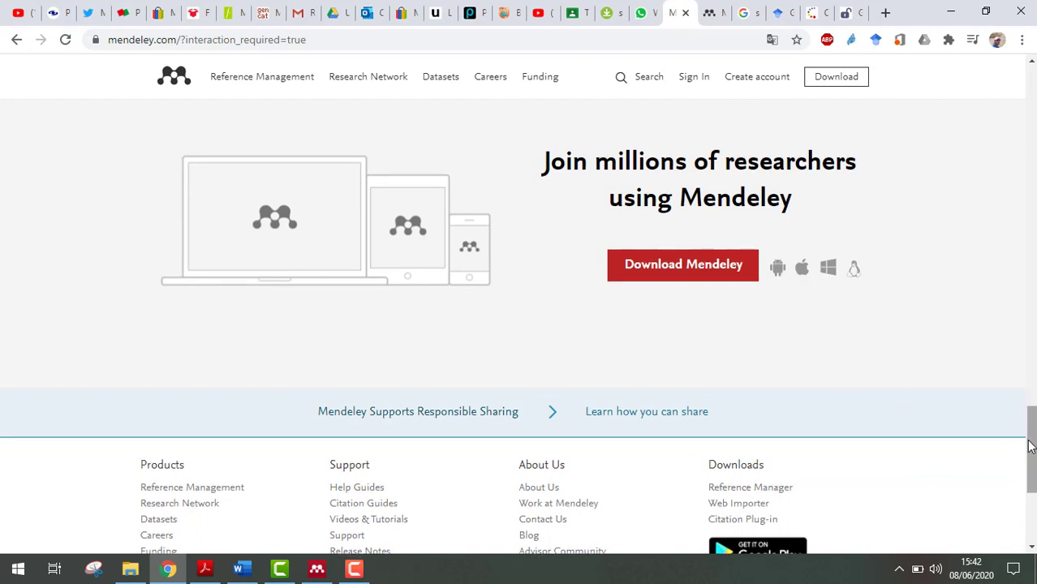
scroll(959, 428, up, 1)
click(704, 313)
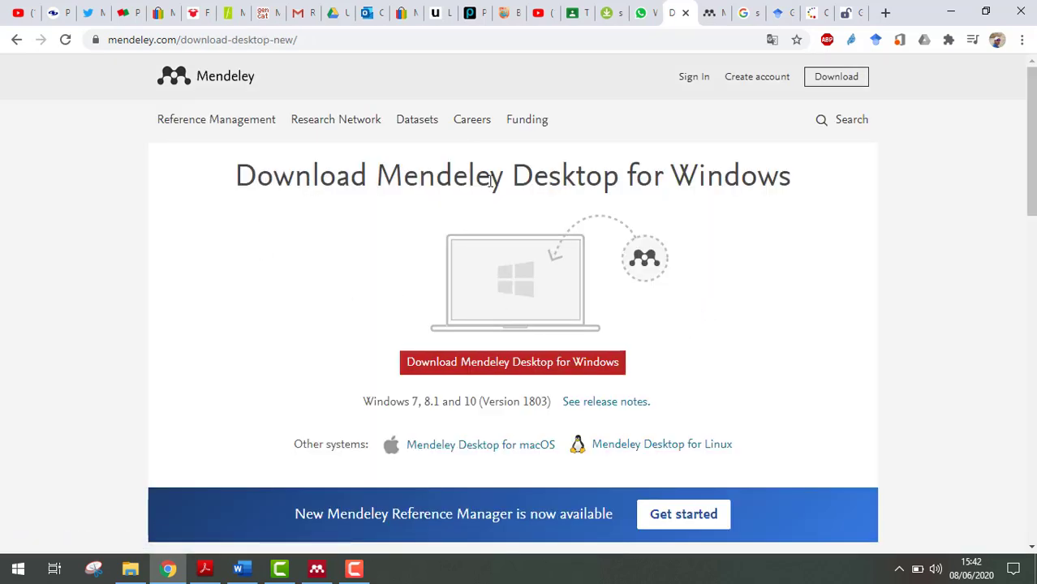
scroll(722, 394, down, 1)
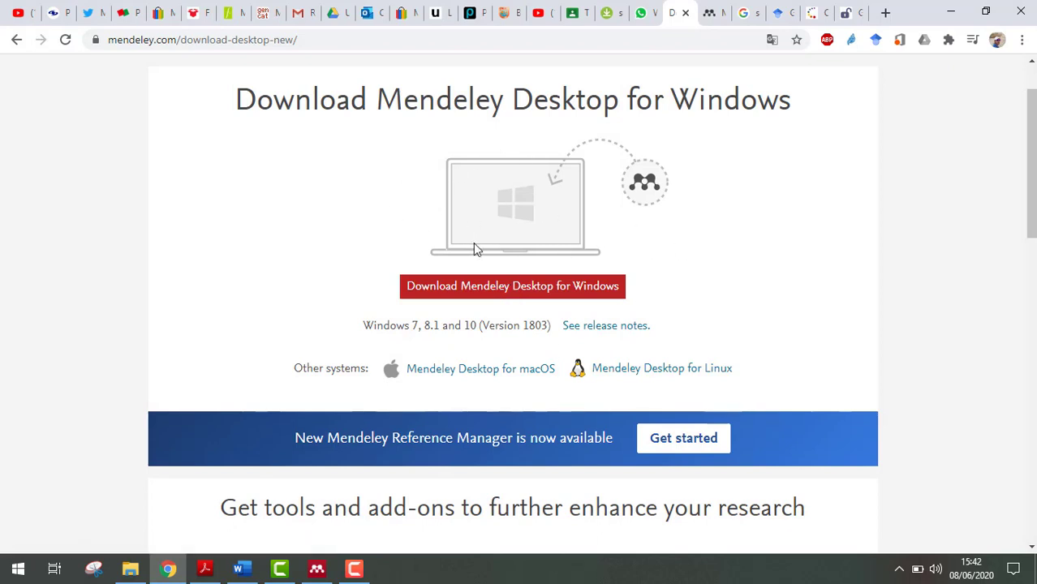
click(535, 289)
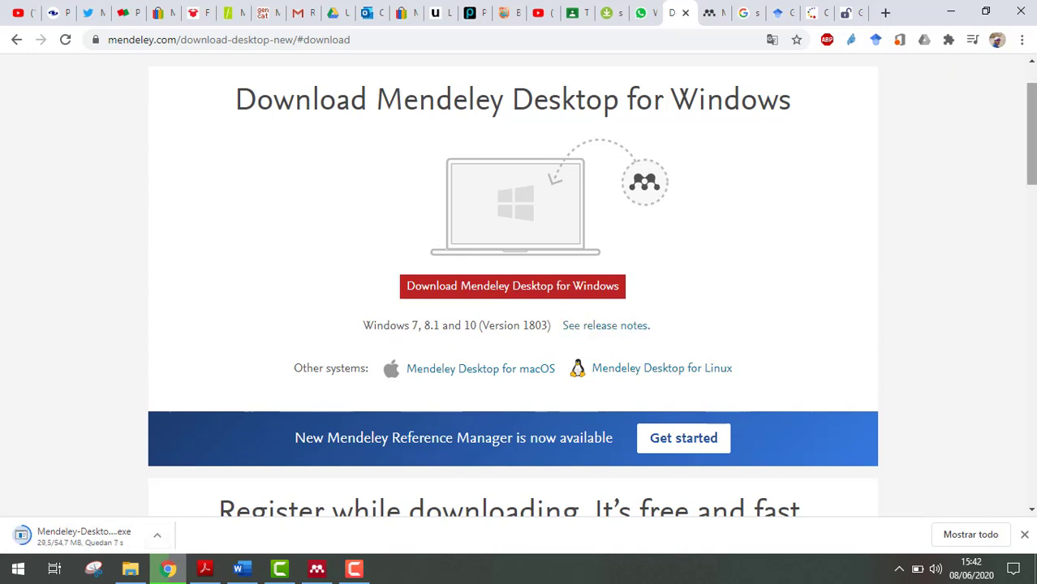
scroll(633, 170, up, 2)
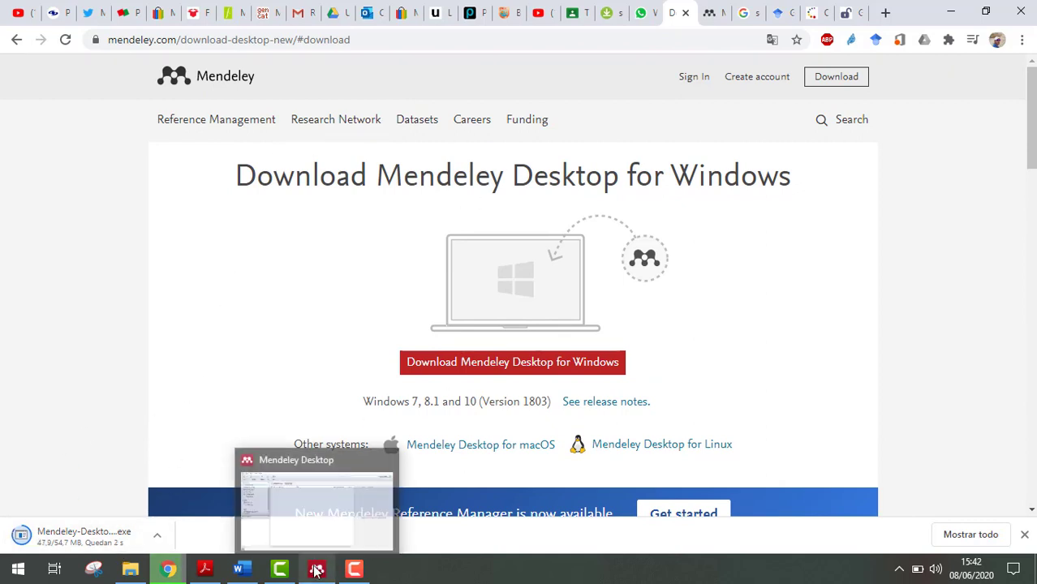
click(492, 576)
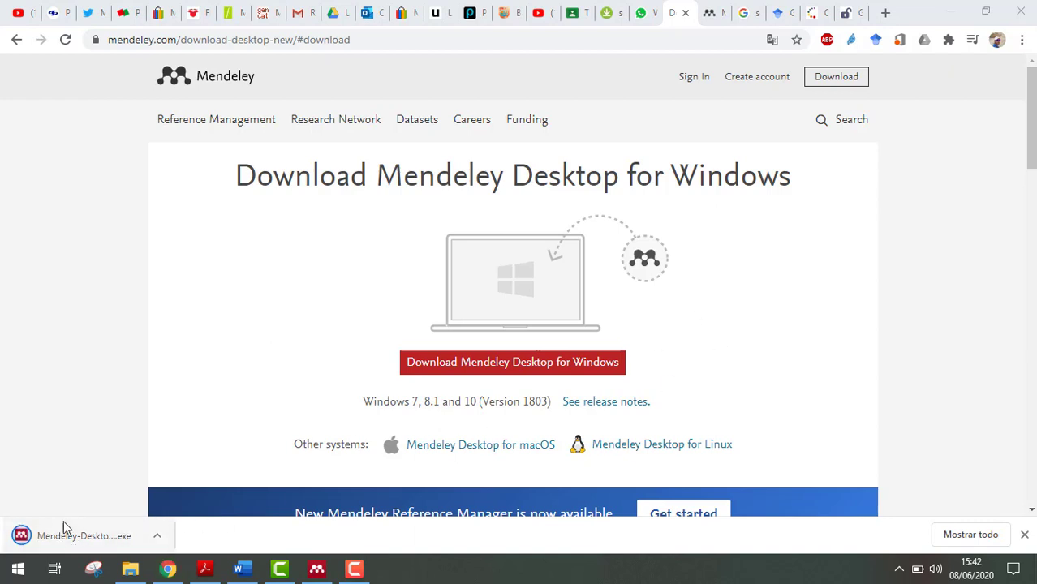
Step: Run the downloaded installer, advance through the license and install location to the Start Menu folder choice, and cancel the setup
click(80, 536)
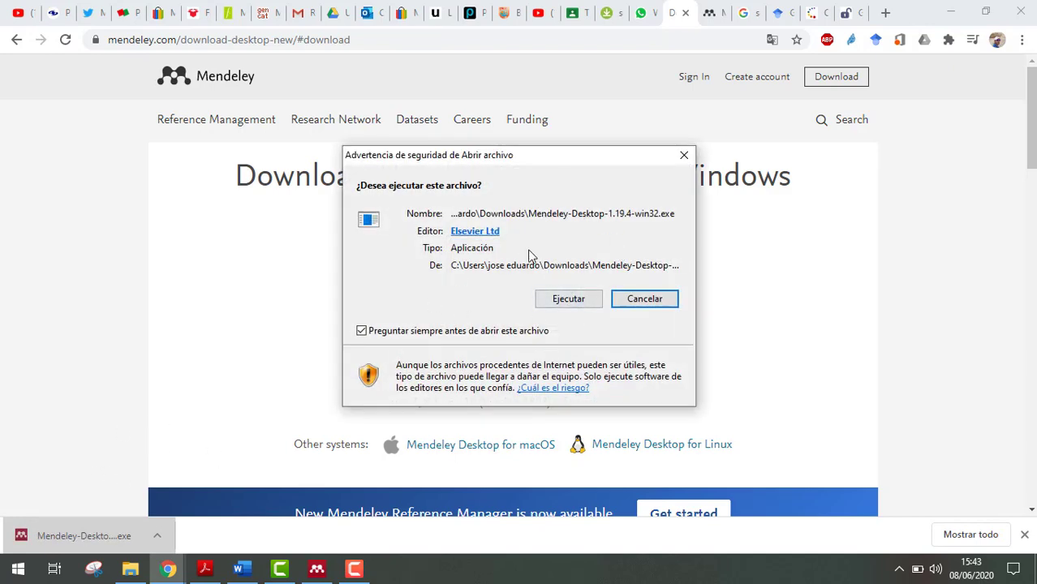
click(562, 303)
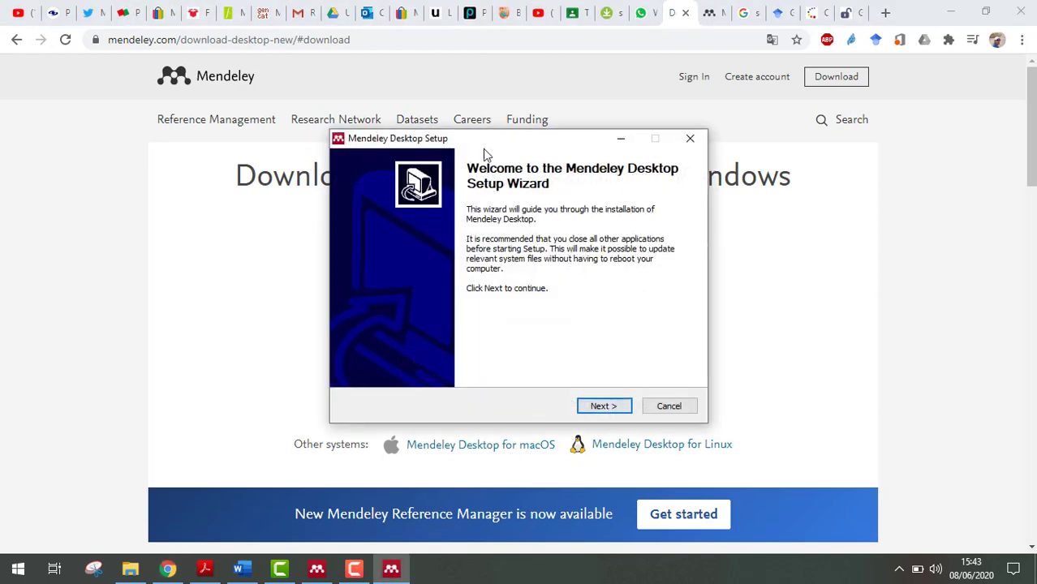
drag(483, 148, 386, 159)
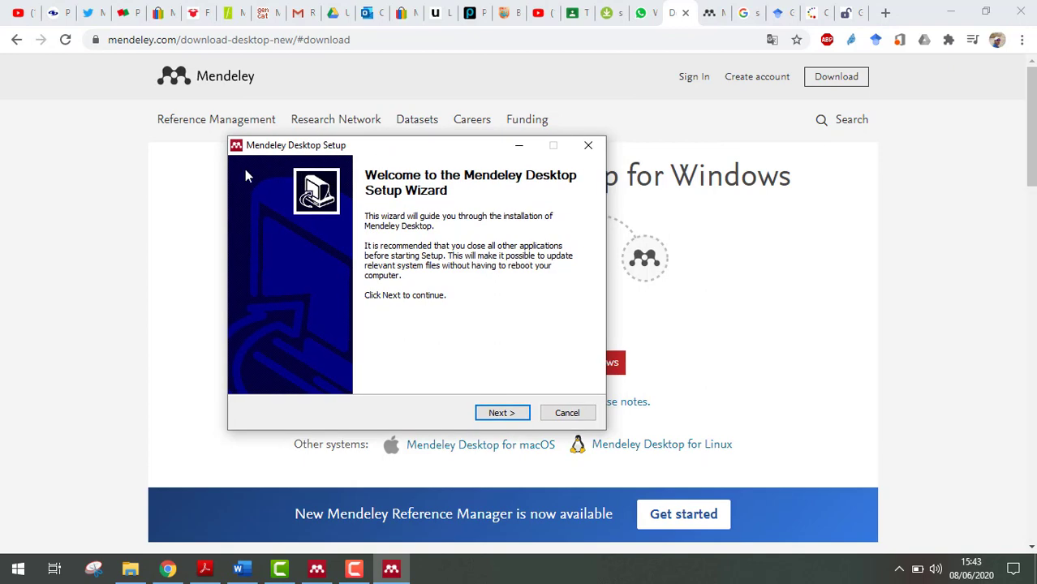
click(502, 413)
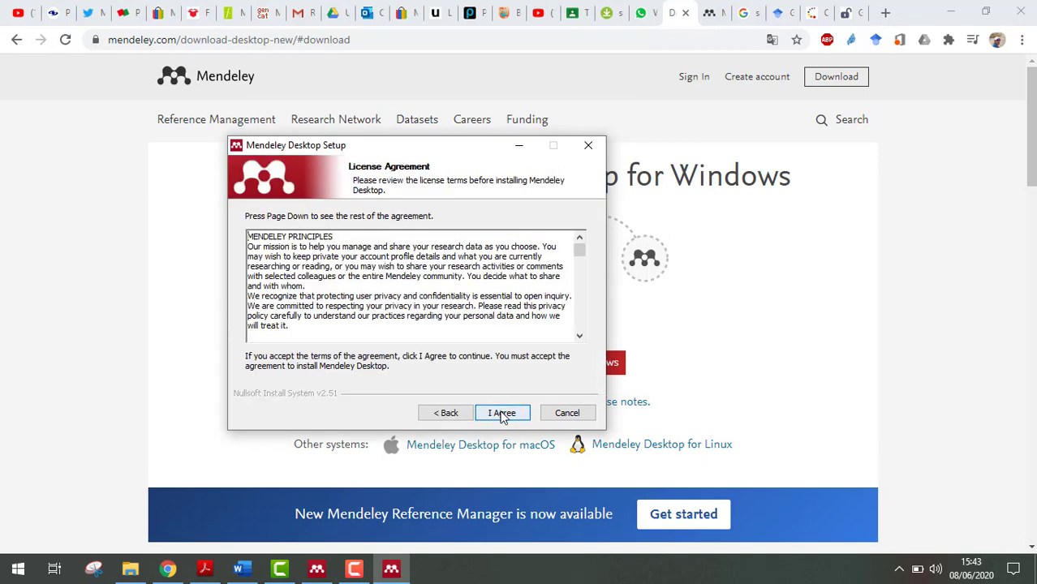
click(499, 414)
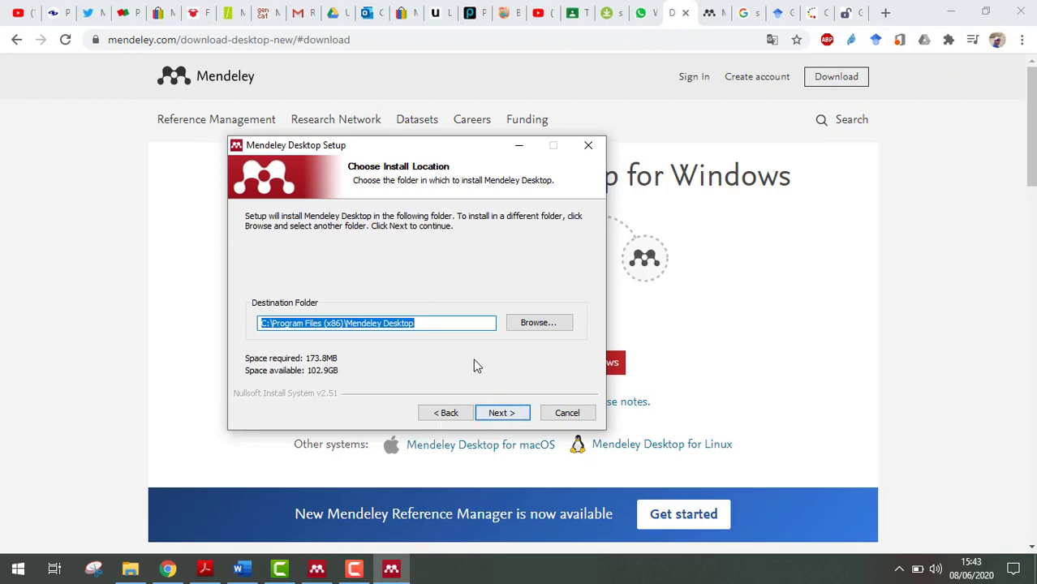
click(503, 415)
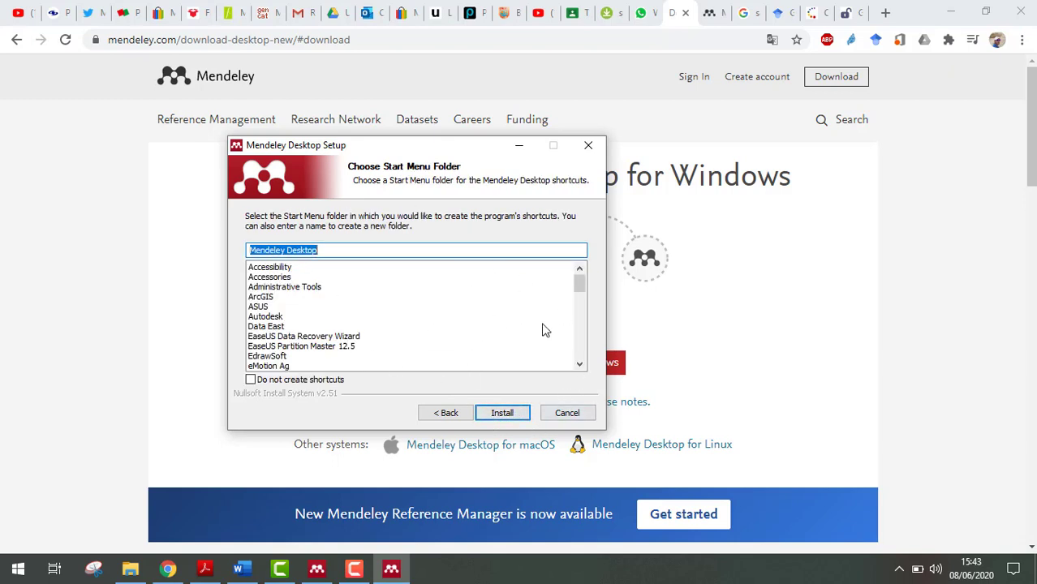
click(572, 414)
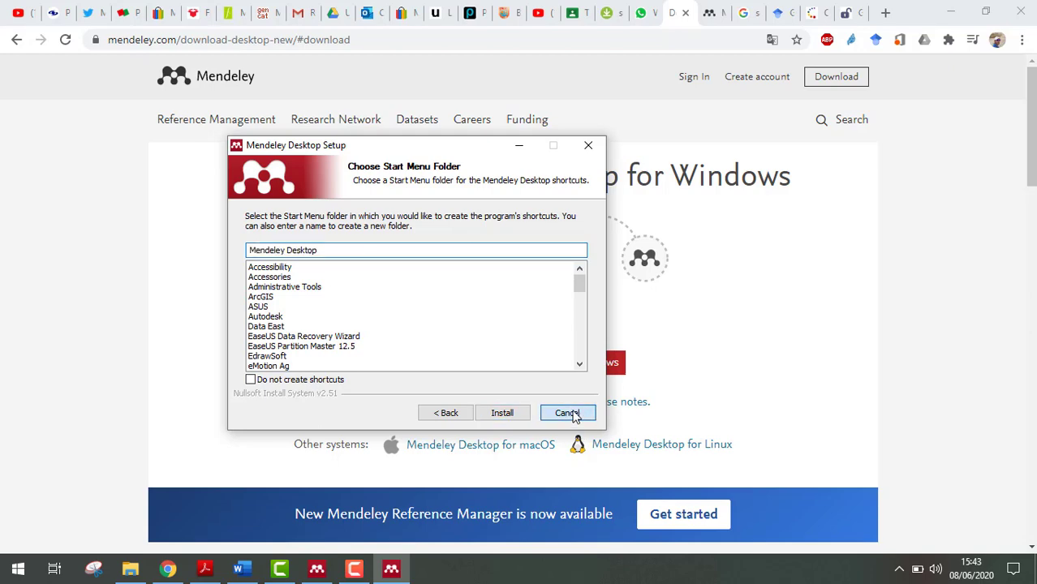
click(566, 339)
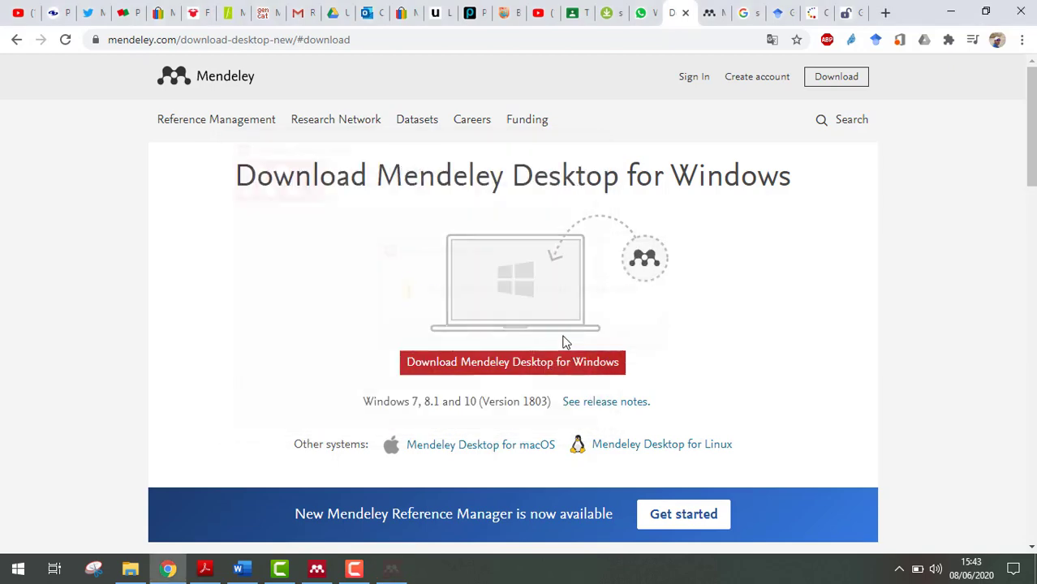
Step: Switch to the installed Mendeley Desktop, open the account's online profile, and close the profile page
click(316, 569)
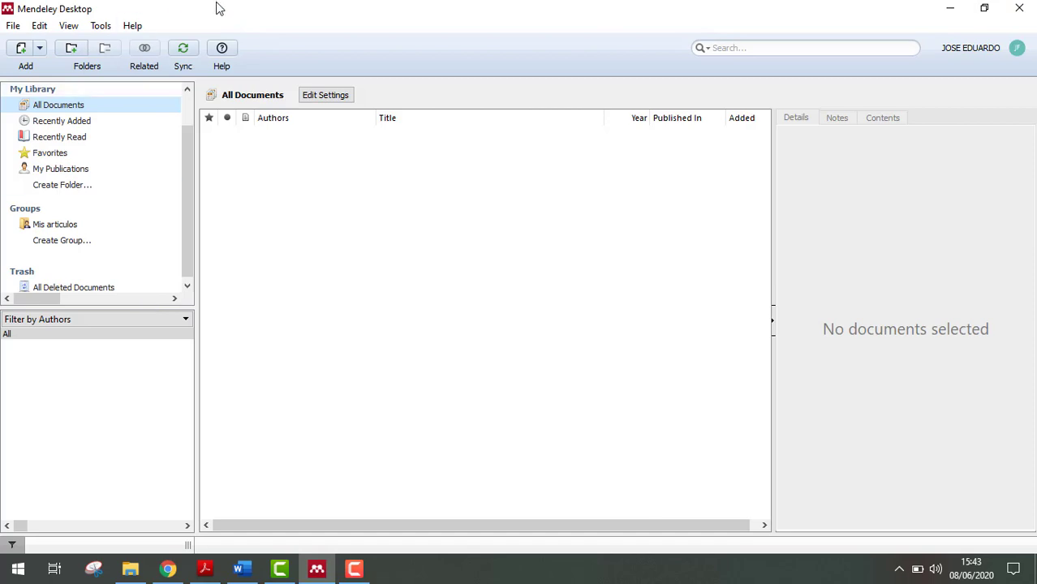
click(995, 54)
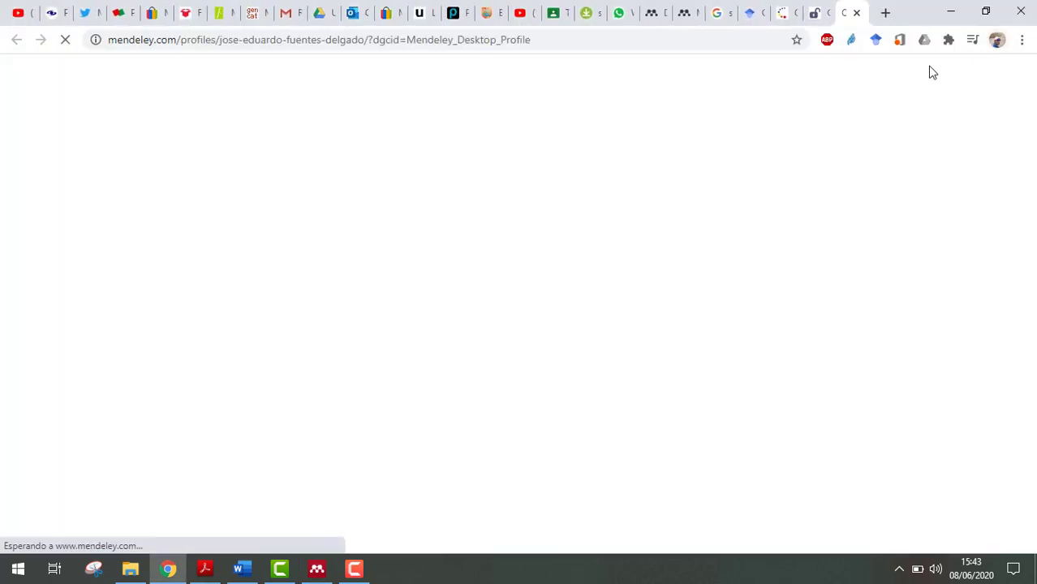
click(858, 13)
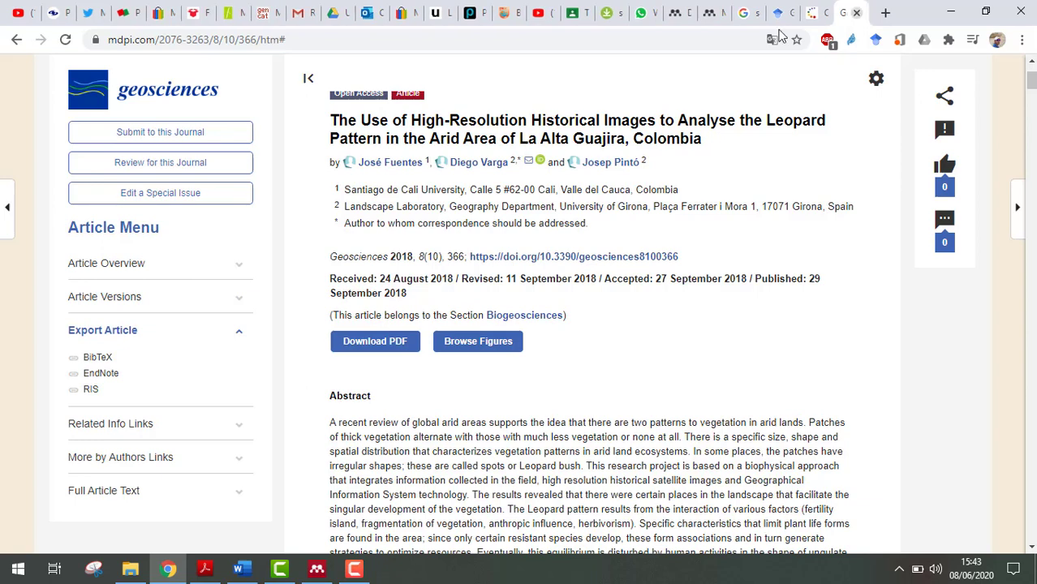
Step: Switch to the browser page with the Mendeley Desktop download and go back to the Mendeley home page
click(684, 10)
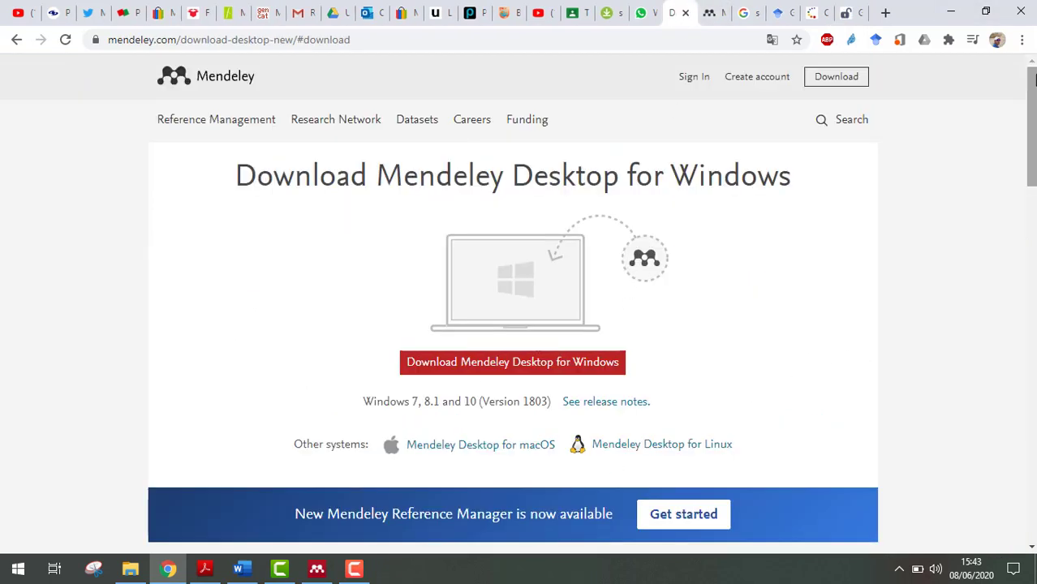
mouse_move(1029, 98)
mouse_down()
mouse_move(1027, 216)
mouse_move(1027, 97)
mouse_up()
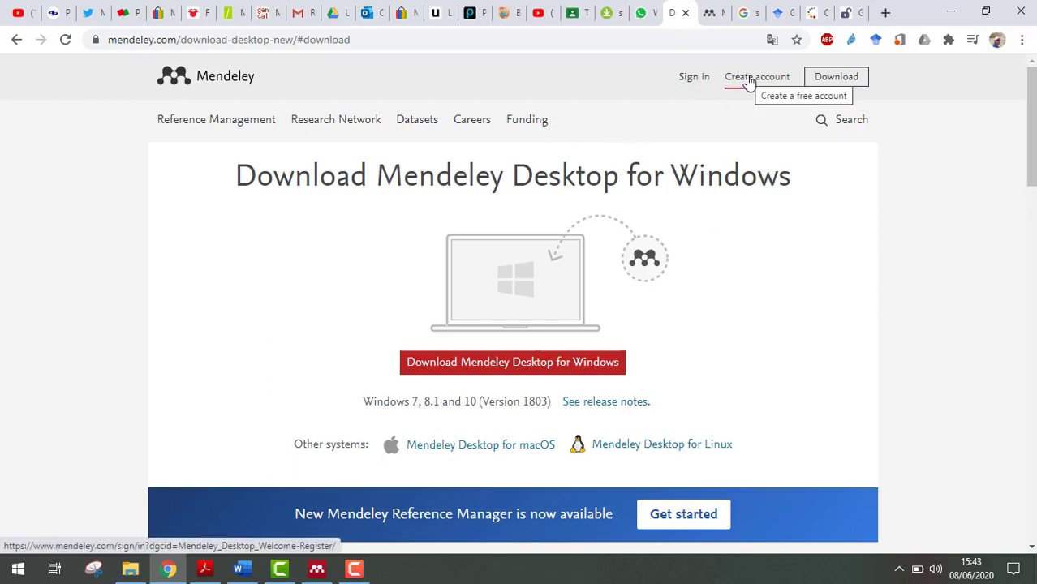
click(17, 42)
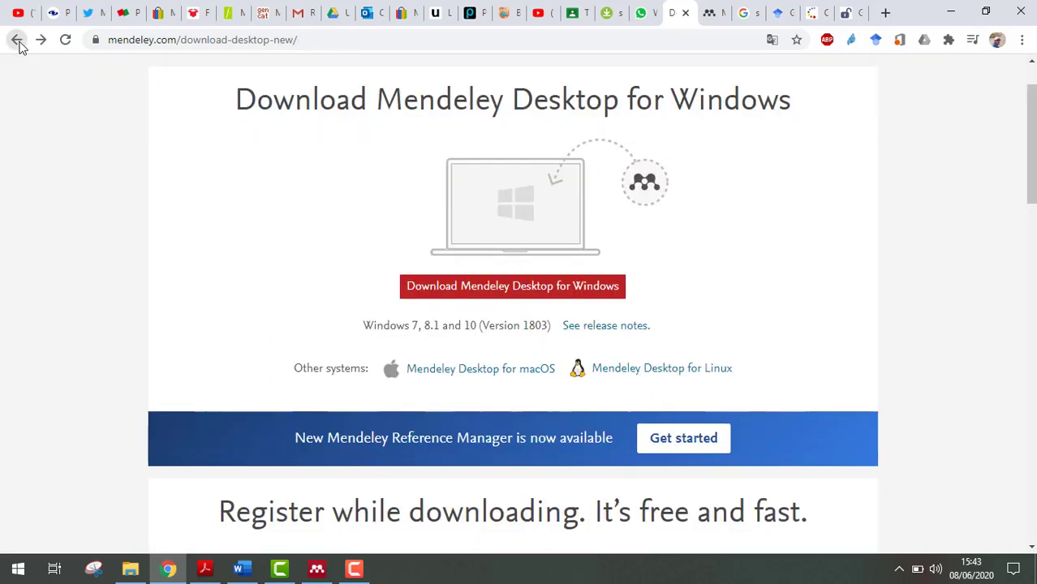
scroll(306, 197, up, 2)
click(64, 43)
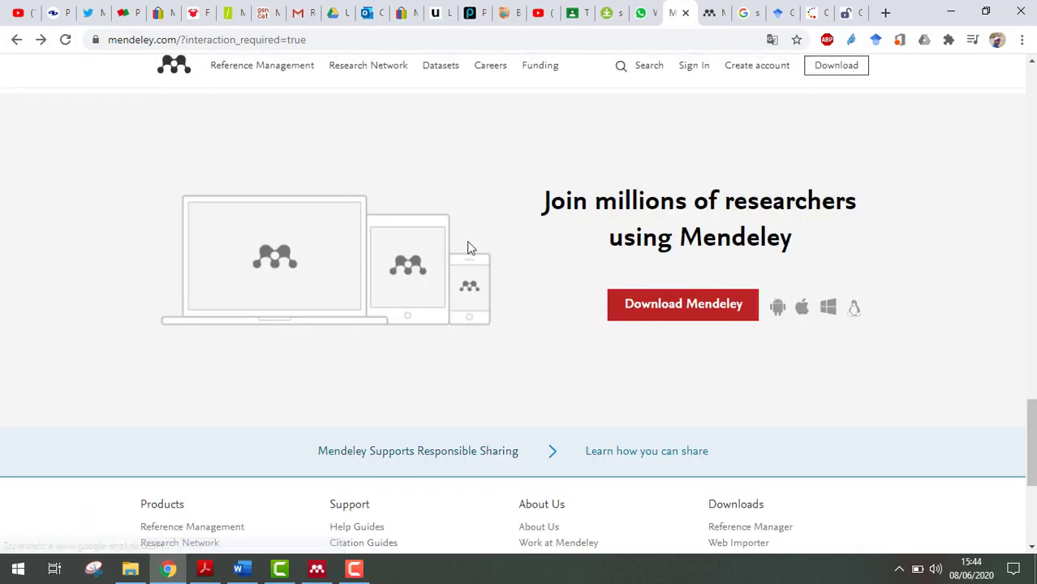
scroll(484, 280, up, 20)
scroll(487, 286, up, 2)
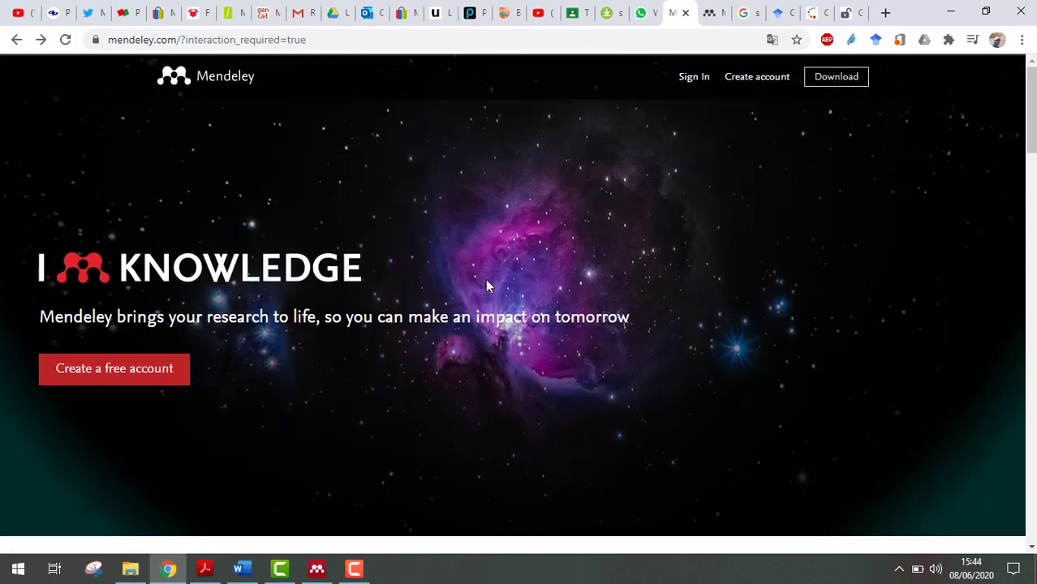
Step: Open the account creation link, examine the Elsevier sign-in form, and return to the Mendeley home page
click(750, 83)
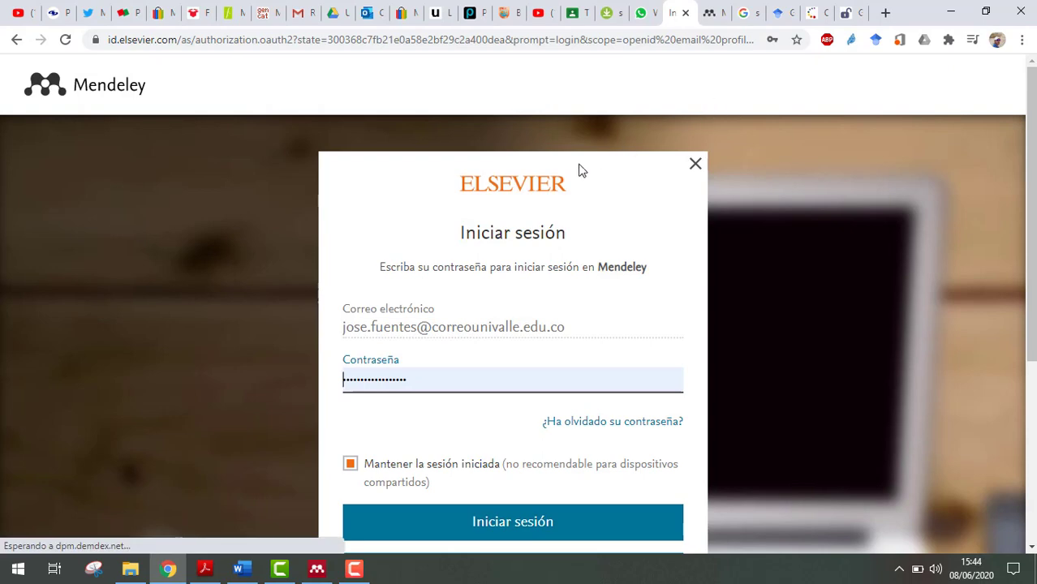
scroll(544, 207, down, 1)
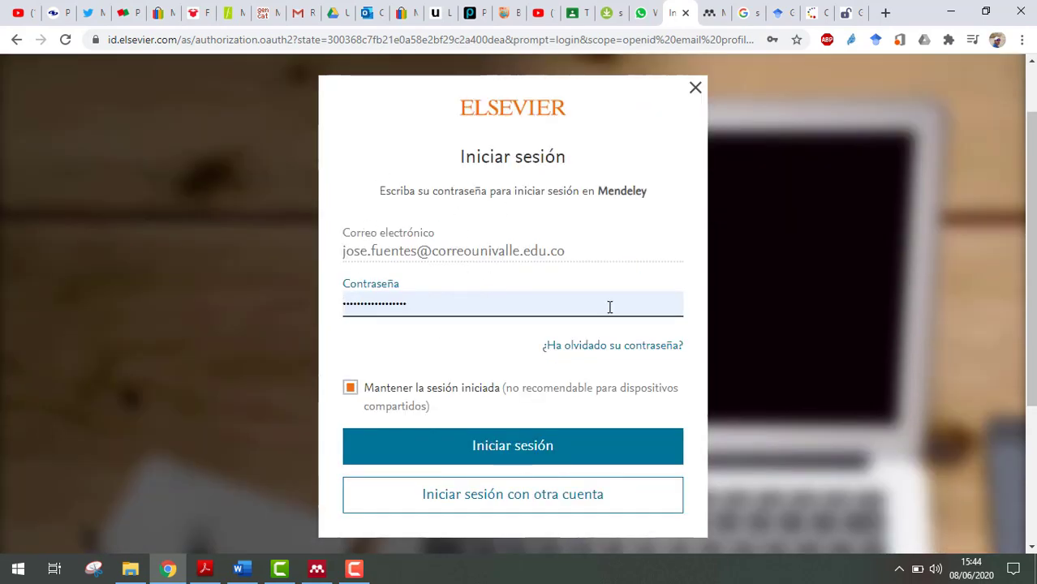
scroll(671, 398, down, 1)
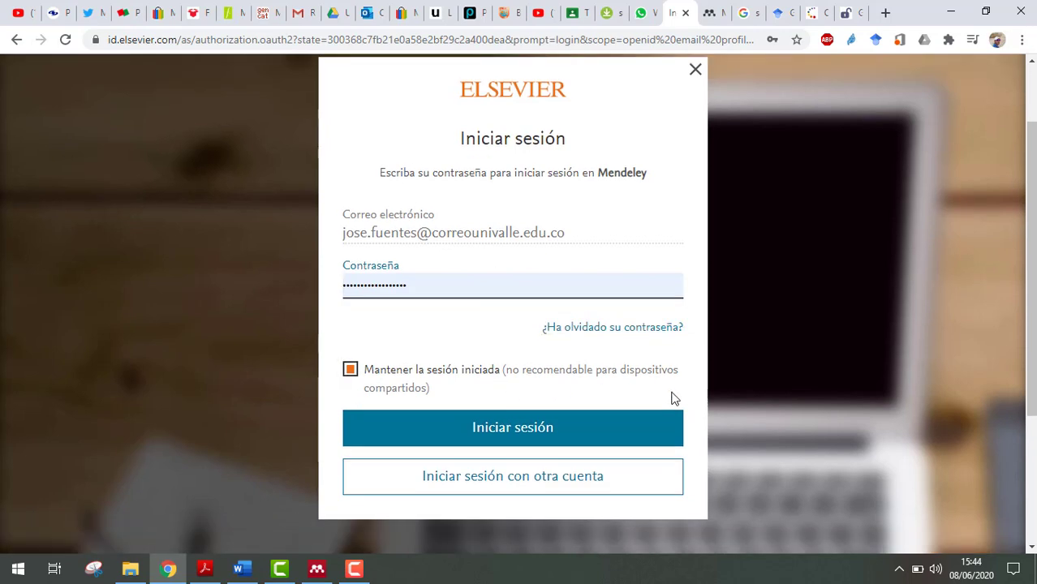
scroll(671, 398, down, 1)
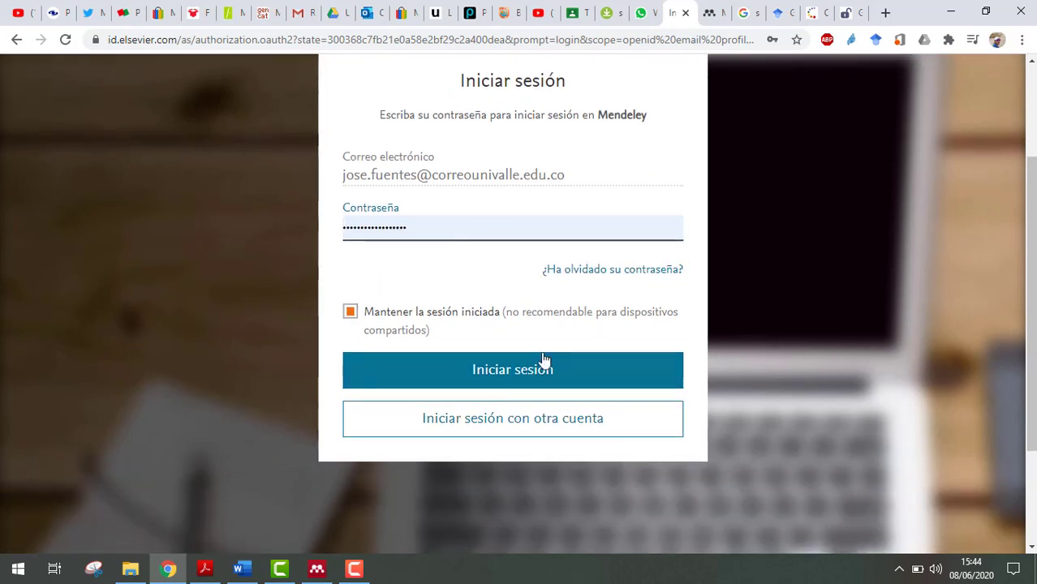
scroll(544, 360, up, 3)
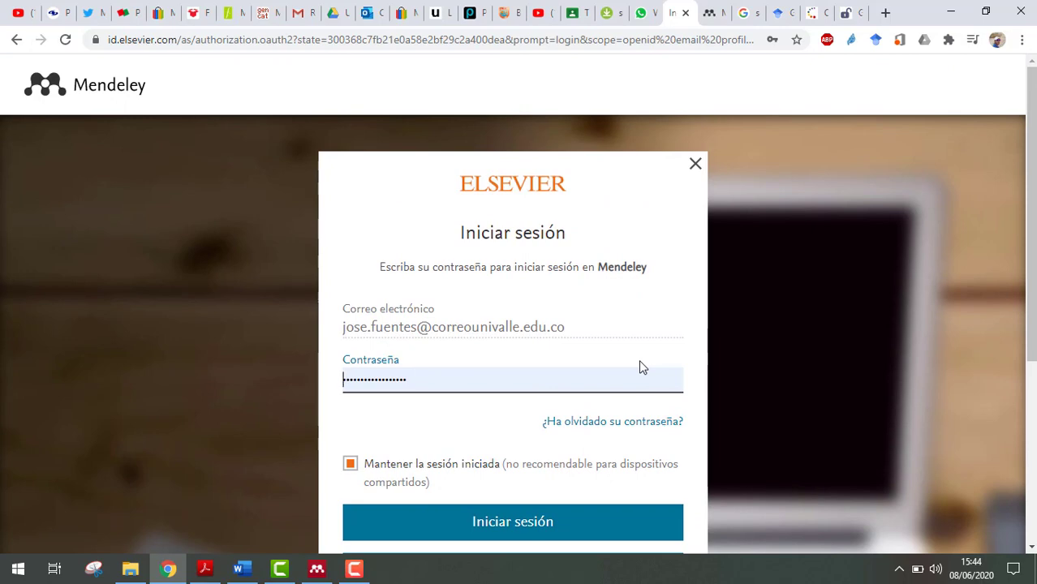
scroll(621, 345, down, 2)
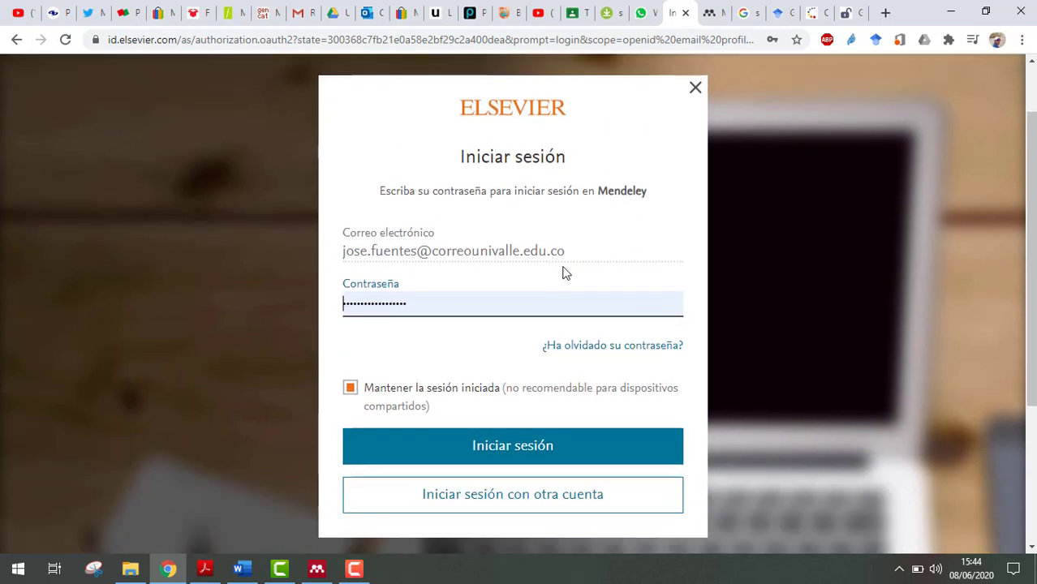
scroll(488, 254, up, 2)
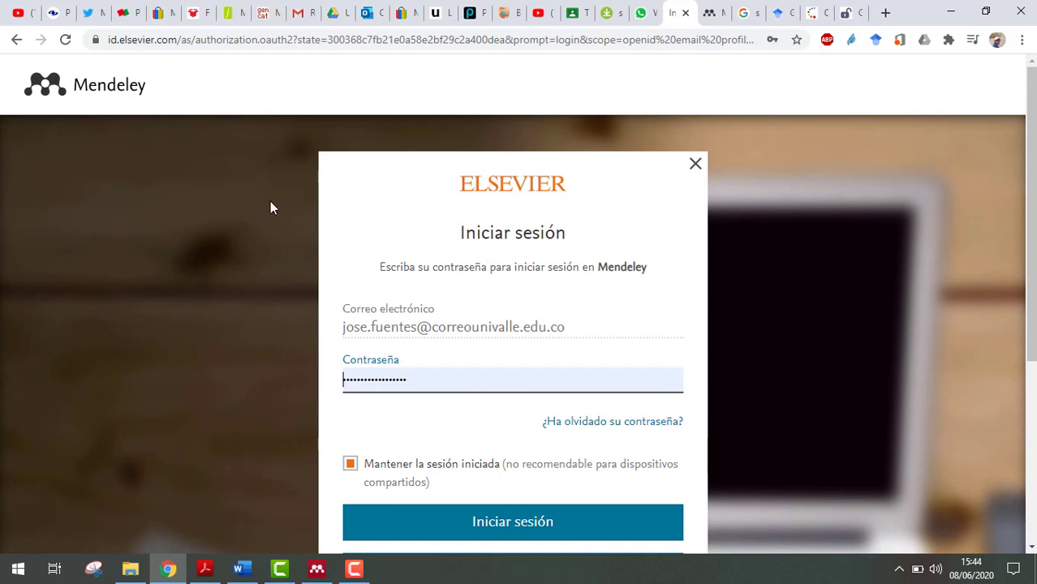
scroll(516, 301, down, 2)
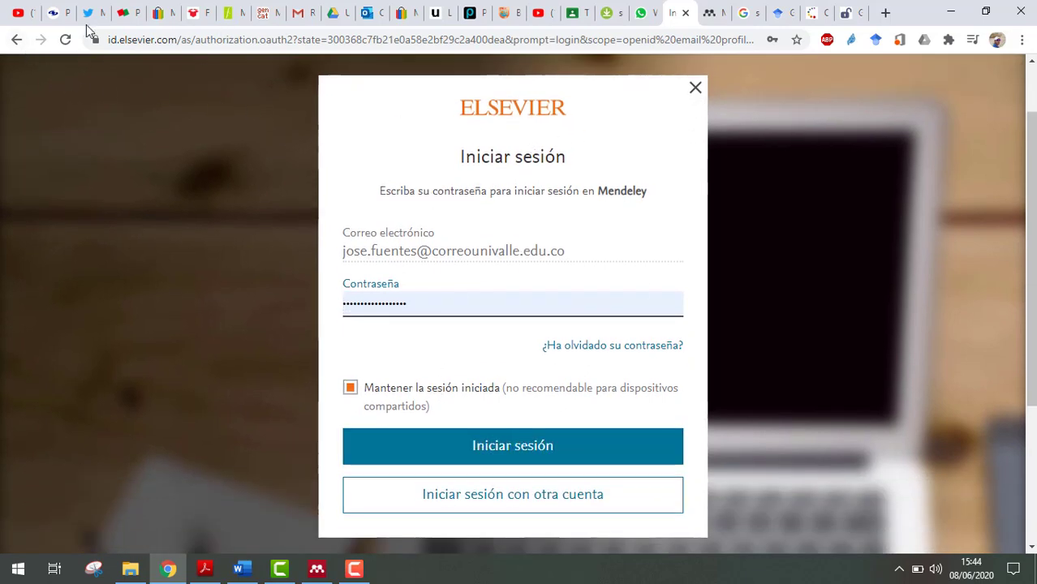
click(19, 44)
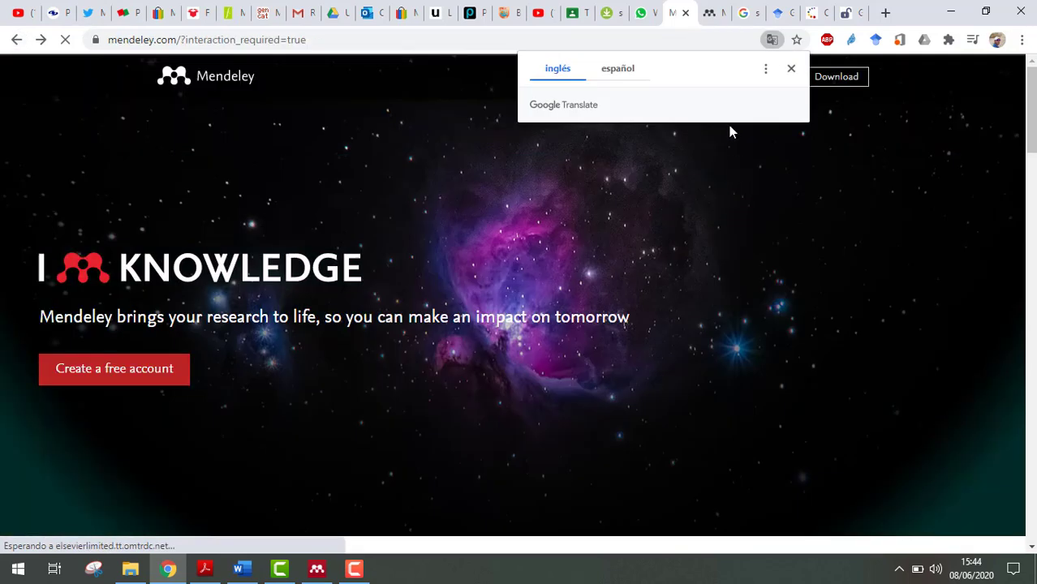
Step: Sign in to Mendeley with the saved account credentials and dismiss the translation offers
click(792, 70)
click(687, 81)
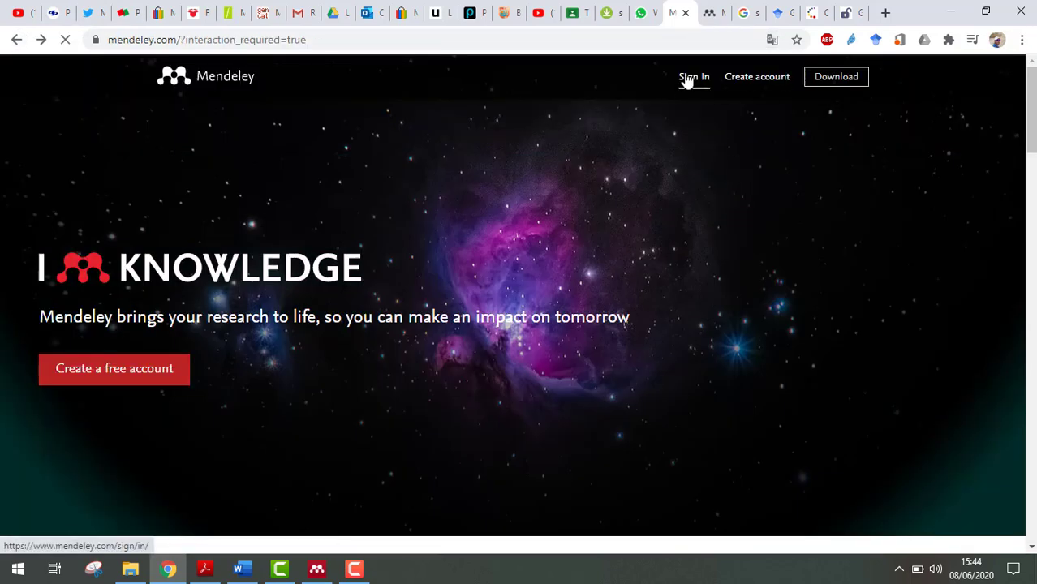
scroll(568, 371, down, 2)
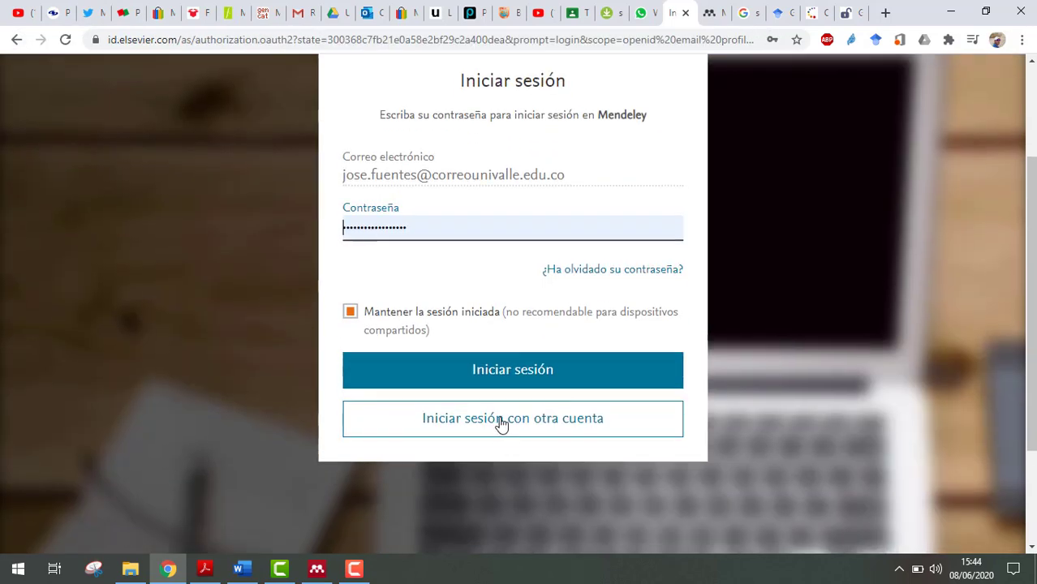
click(526, 379)
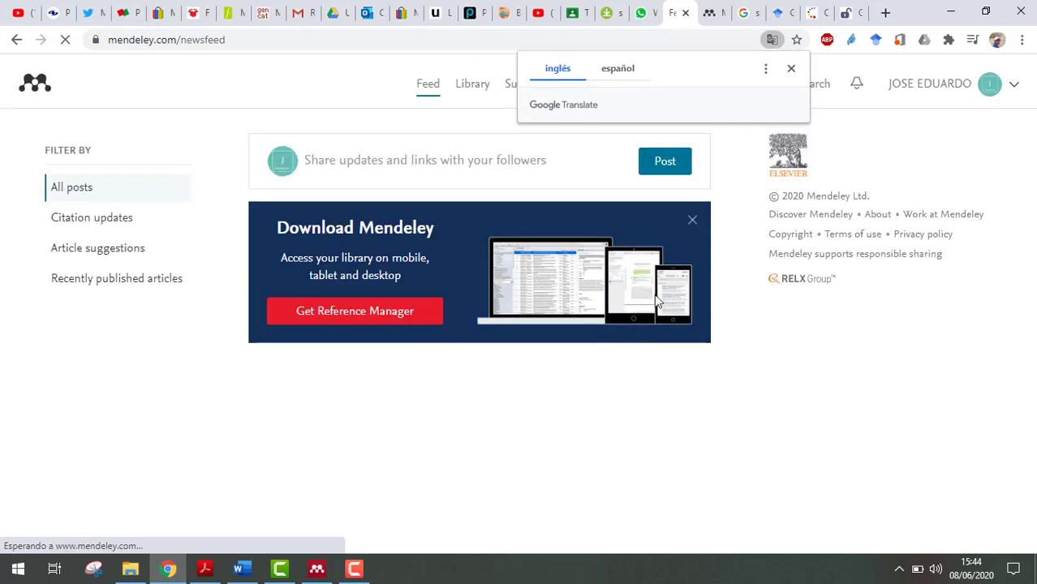
click(792, 68)
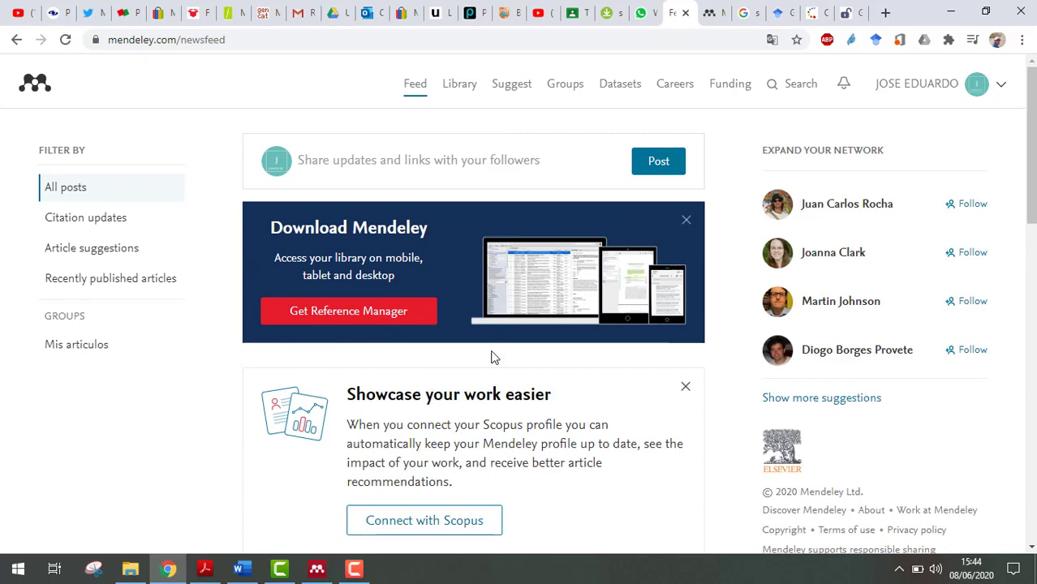
Step: Look through the Mendeley news feed, open the account's profile page, review it, and dismiss the profile update prompt
scroll(491, 354, down, 1)
scroll(491, 355, down, 1)
scroll(491, 354, up, 2)
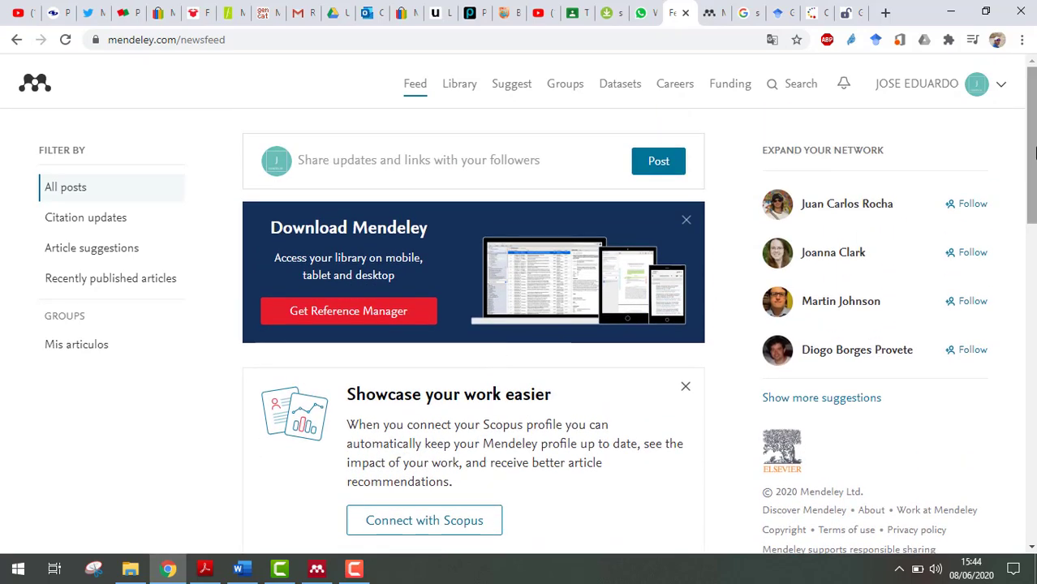
scroll(1031, 163, down, 1)
drag(1032, 162, 1035, 96)
click(895, 89)
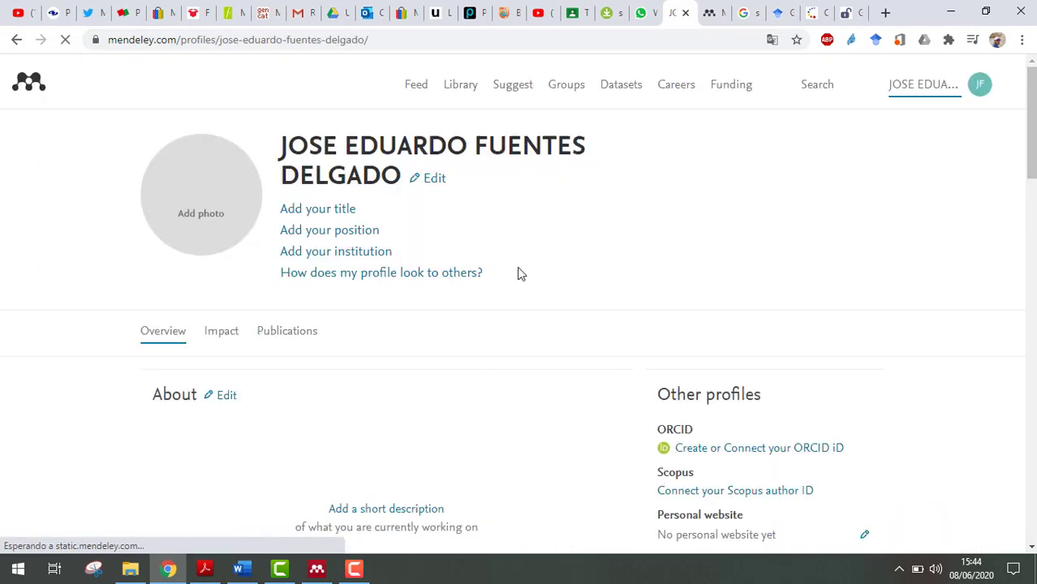
scroll(579, 319, down, 1)
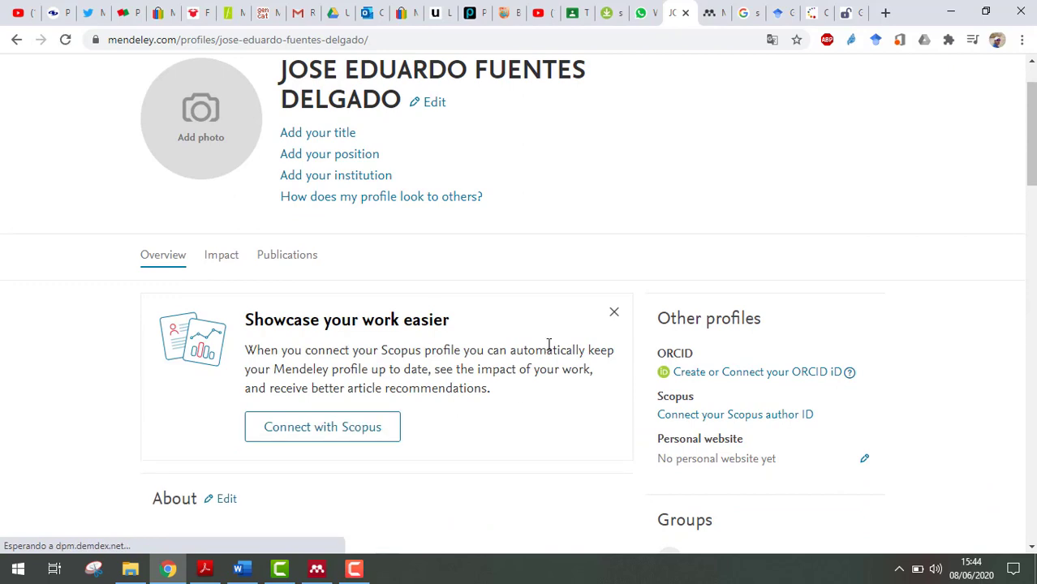
scroll(572, 209, down, 2)
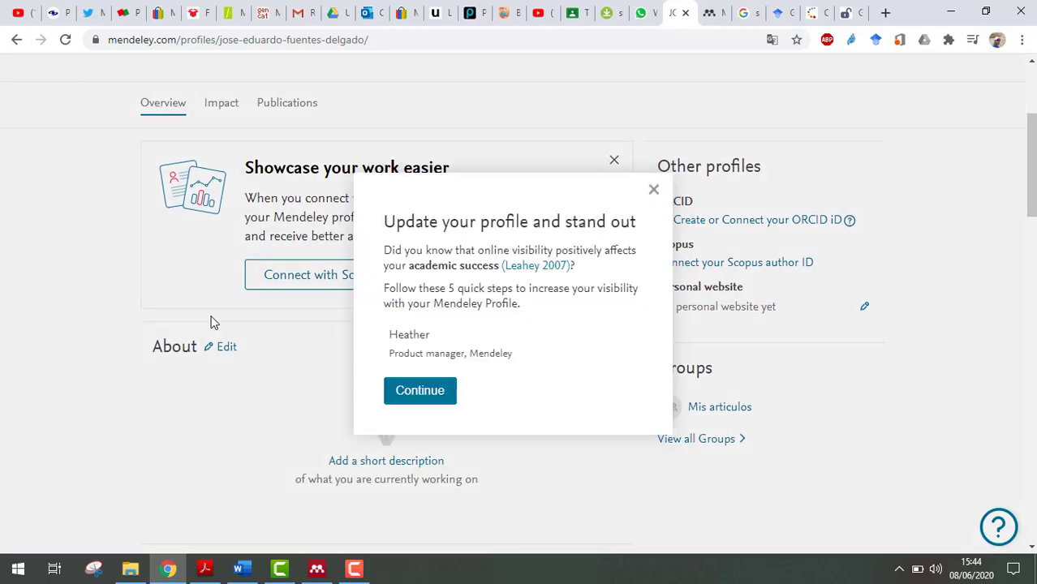
click(654, 192)
scroll(514, 381, up, 3)
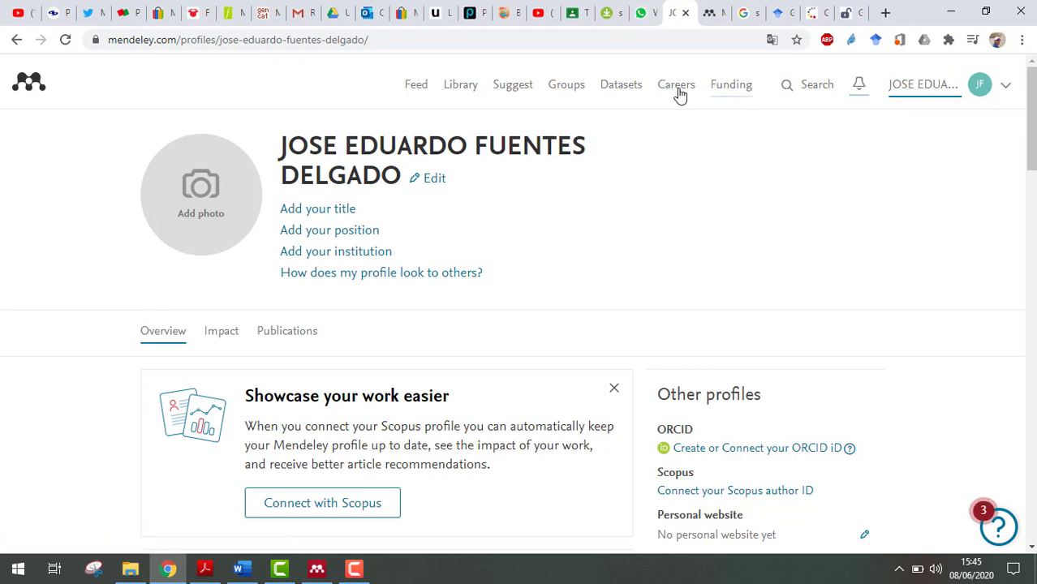
Step: Open the online Mendeley library and view its Favorites and All Documents collections
click(462, 93)
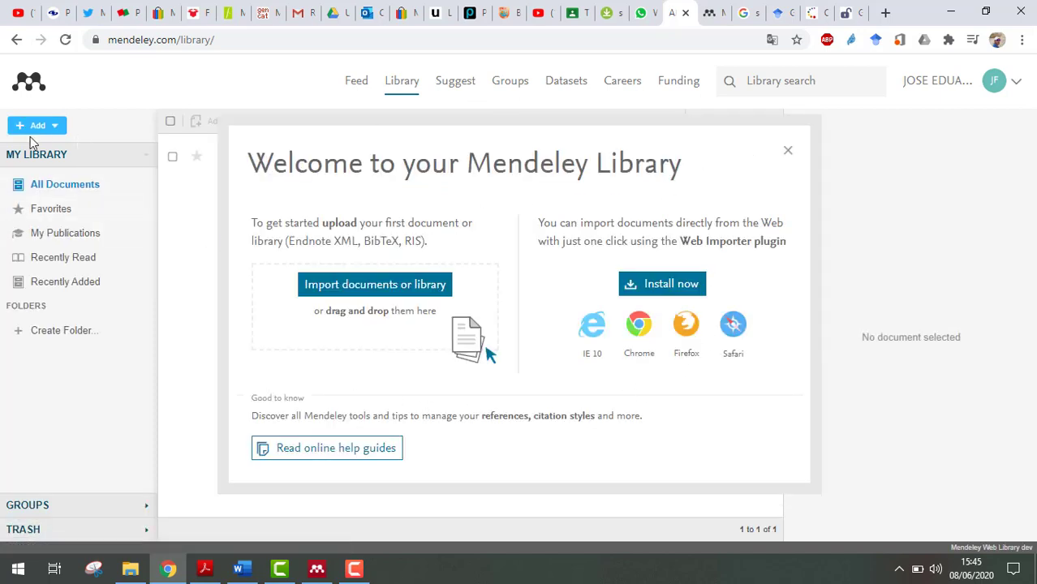
click(50, 210)
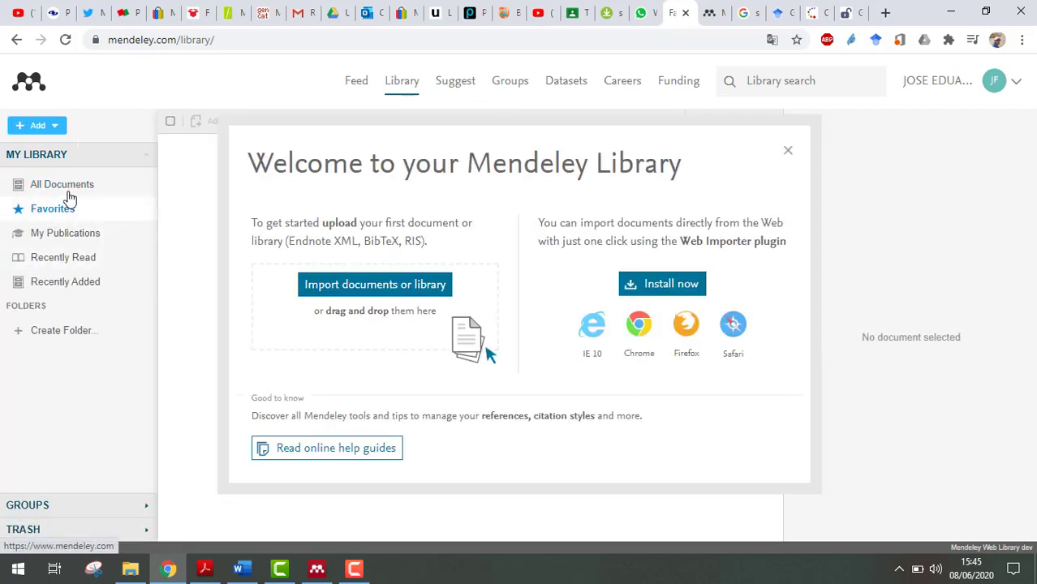
click(69, 188)
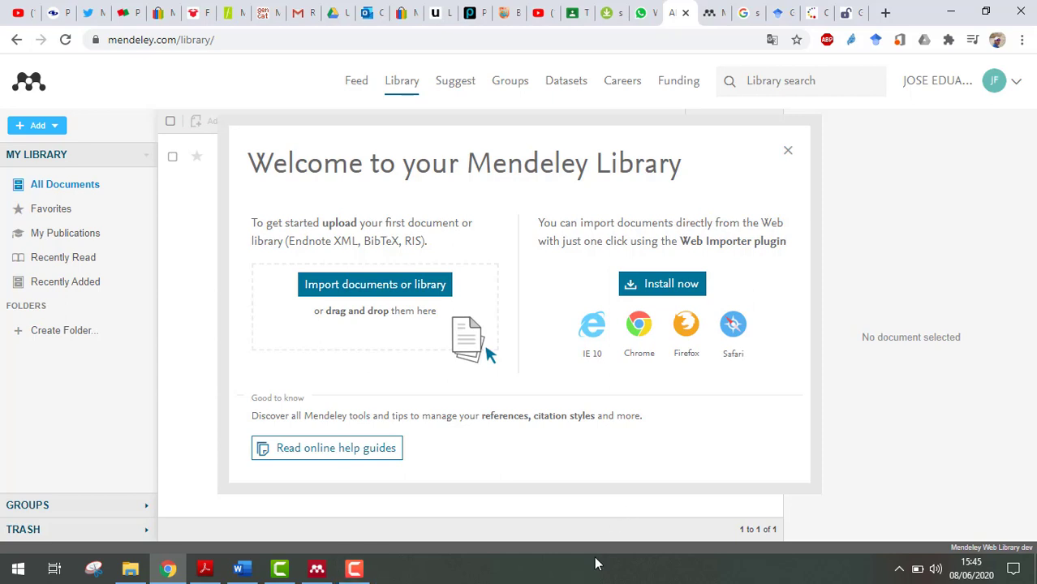
Step: Switch to Mendeley Desktop, close it, and minimize the remaining windows to reveal the Windows desktop
click(316, 569)
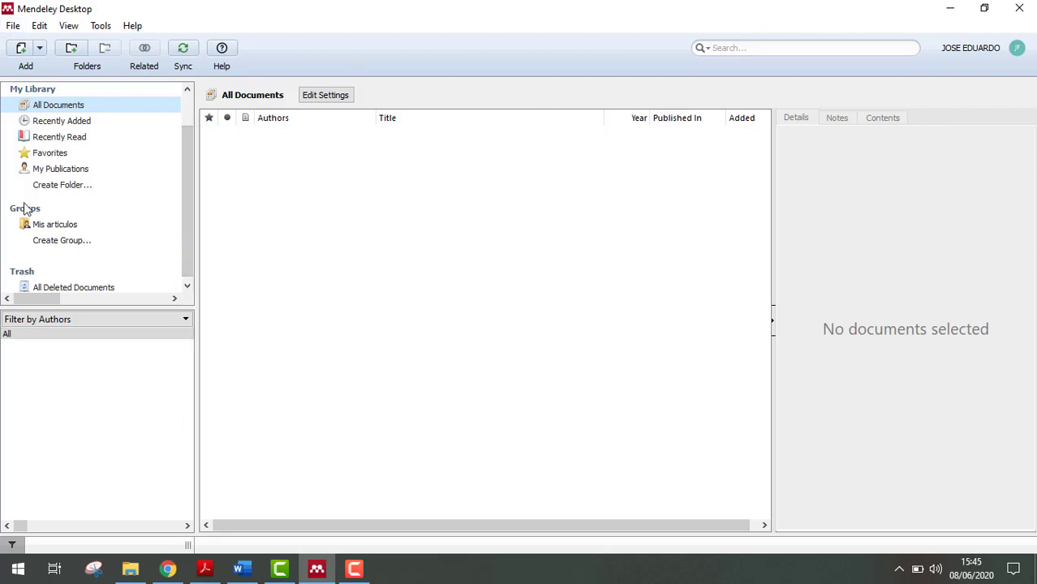
click(1021, 10)
click(950, 10)
click(947, 12)
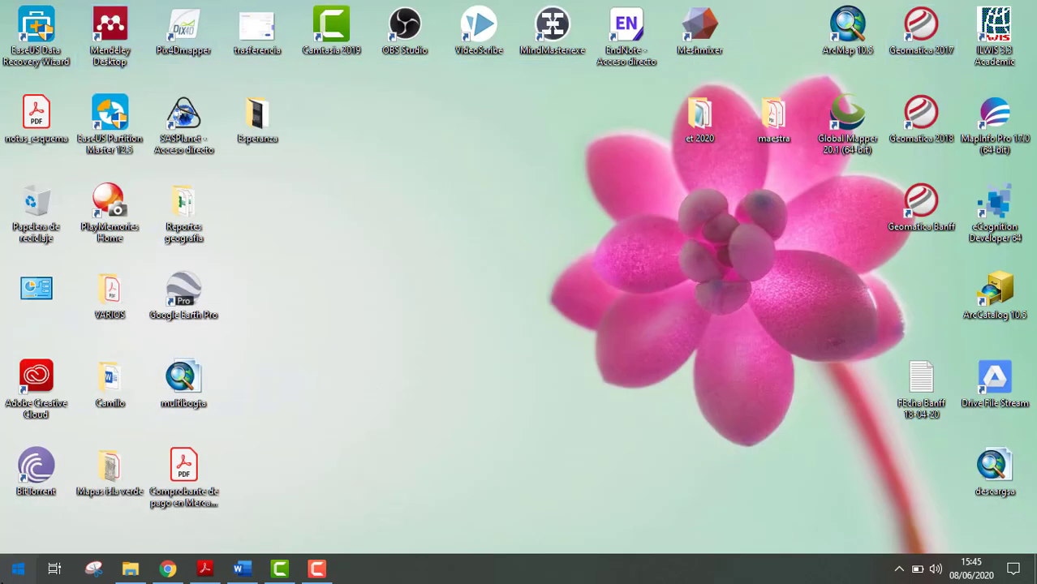
Step: Search Windows for "mende", launch Mendeley Desktop, and maximize its window
click(18, 569)
text(mende)
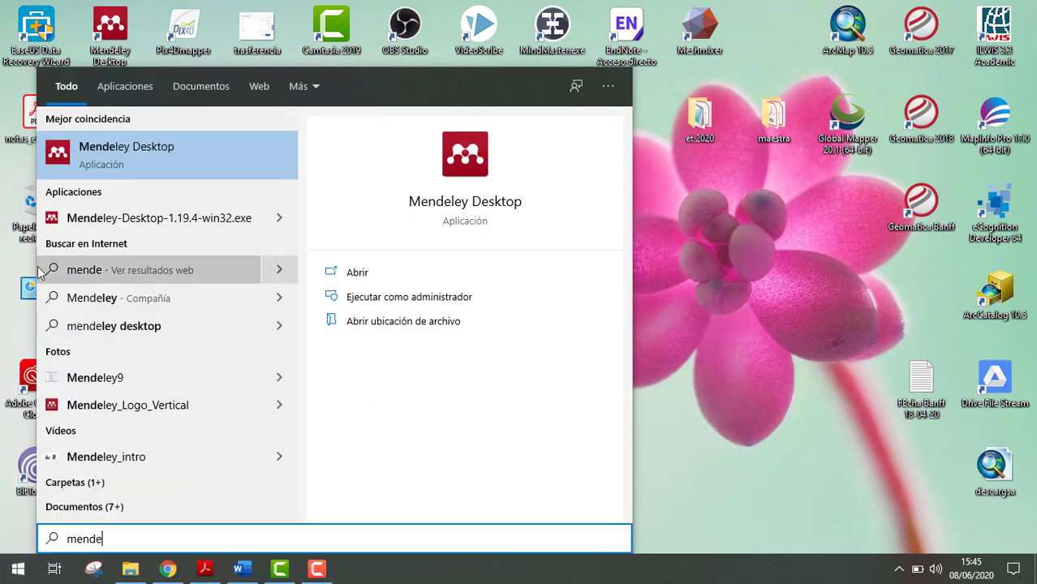
click(101, 146)
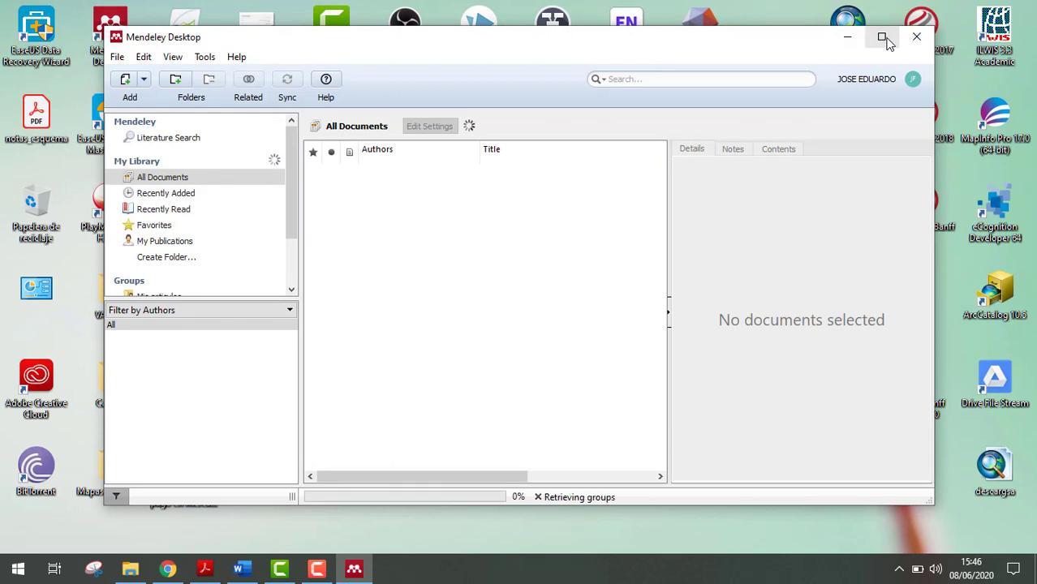
click(883, 36)
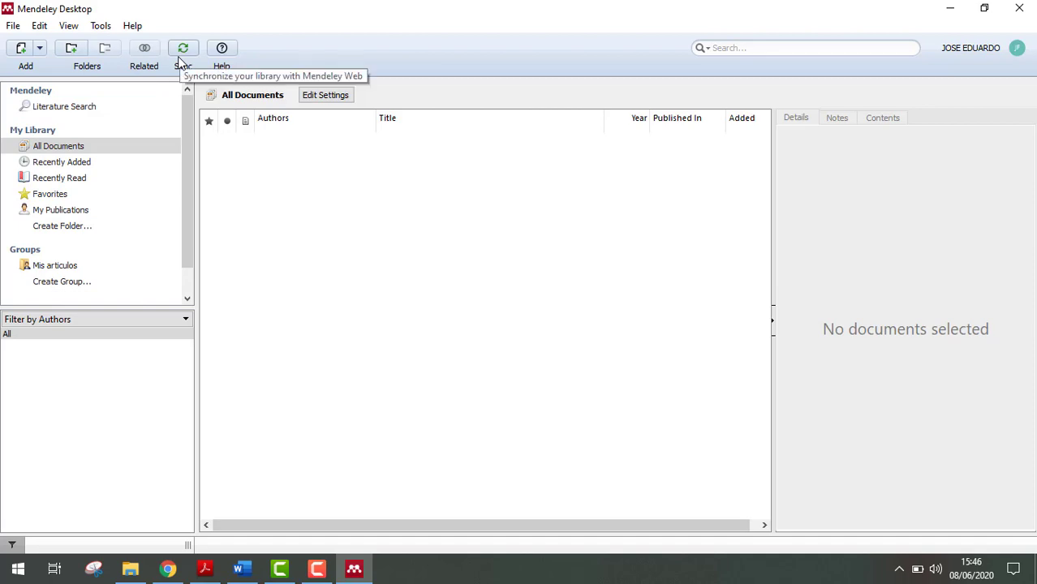
Step: Open the account's online profile from Mendeley Desktop, close that page, return to Mendeley Desktop, and review its file commands
click(971, 48)
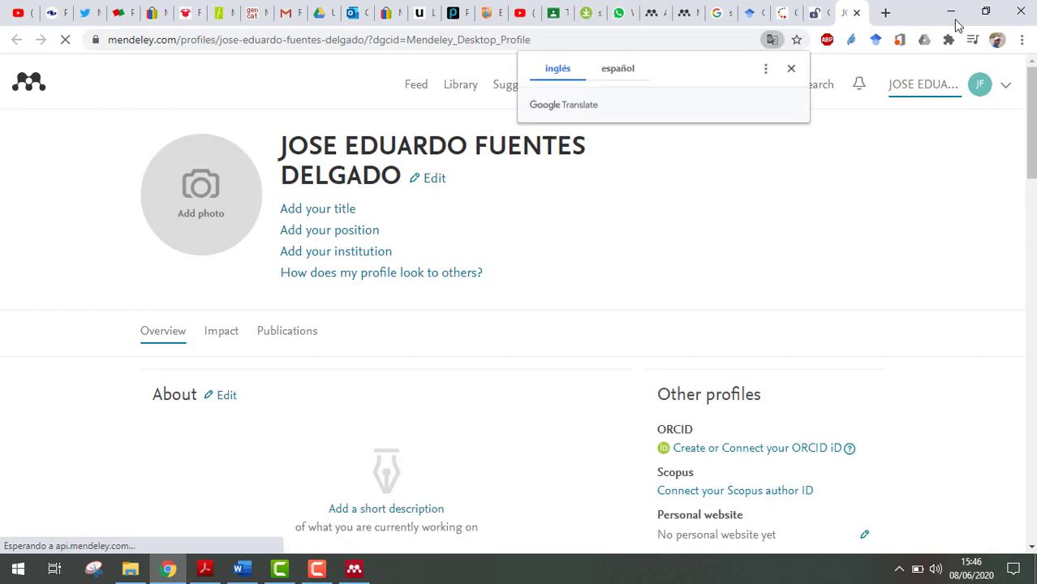
click(858, 13)
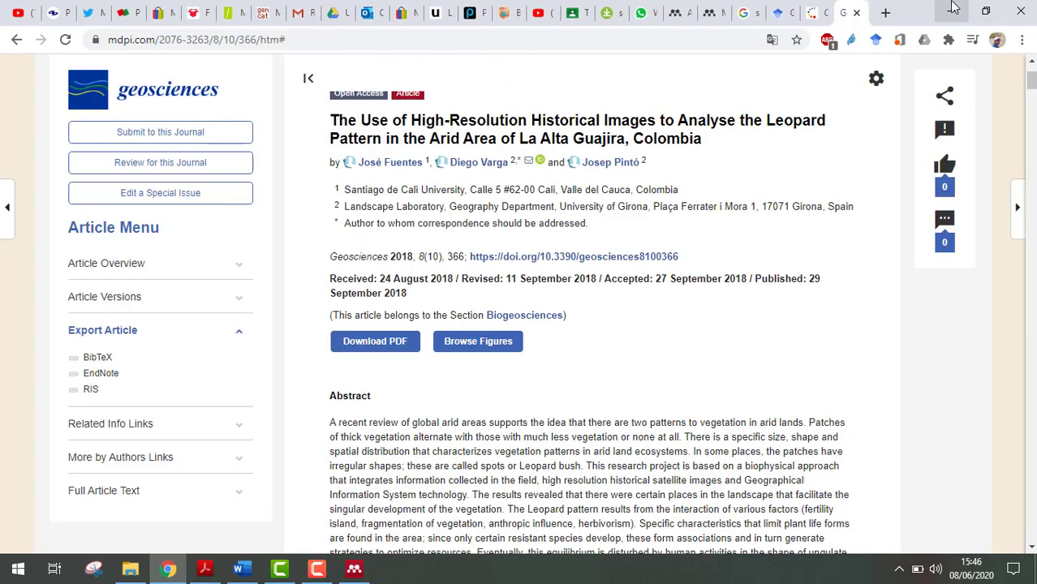
click(951, 12)
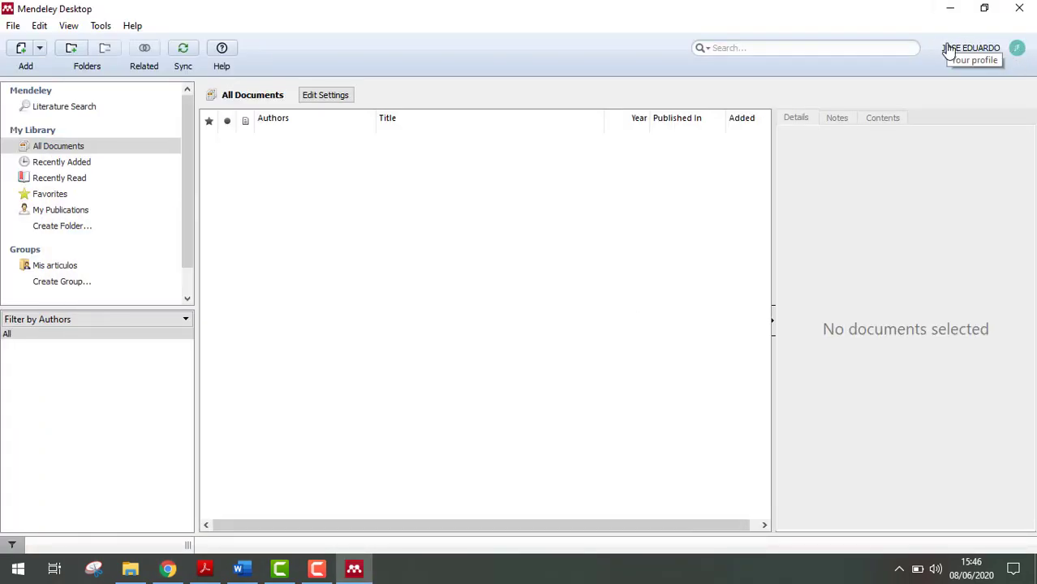
click(14, 26)
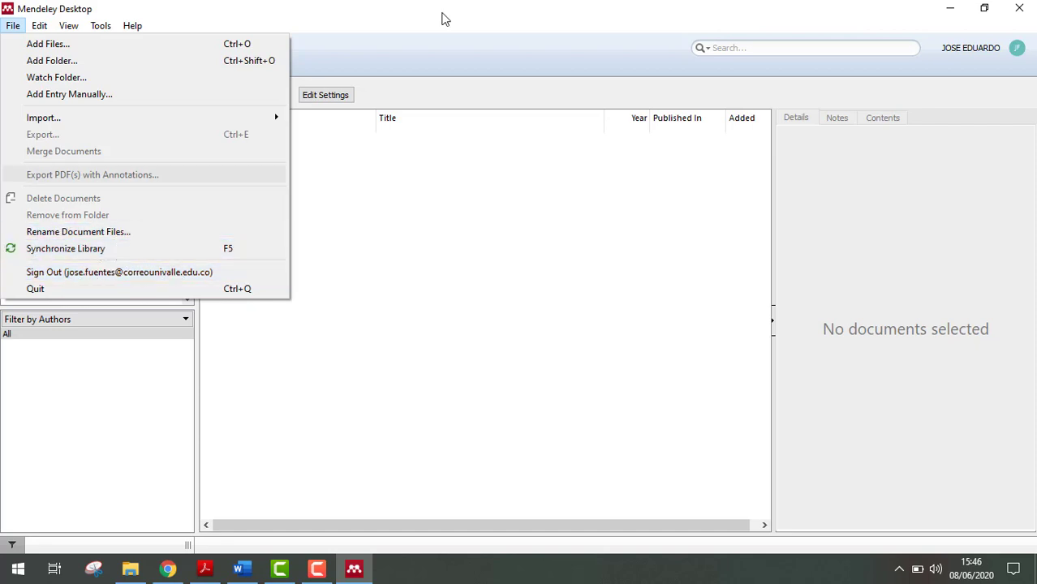
click(397, 36)
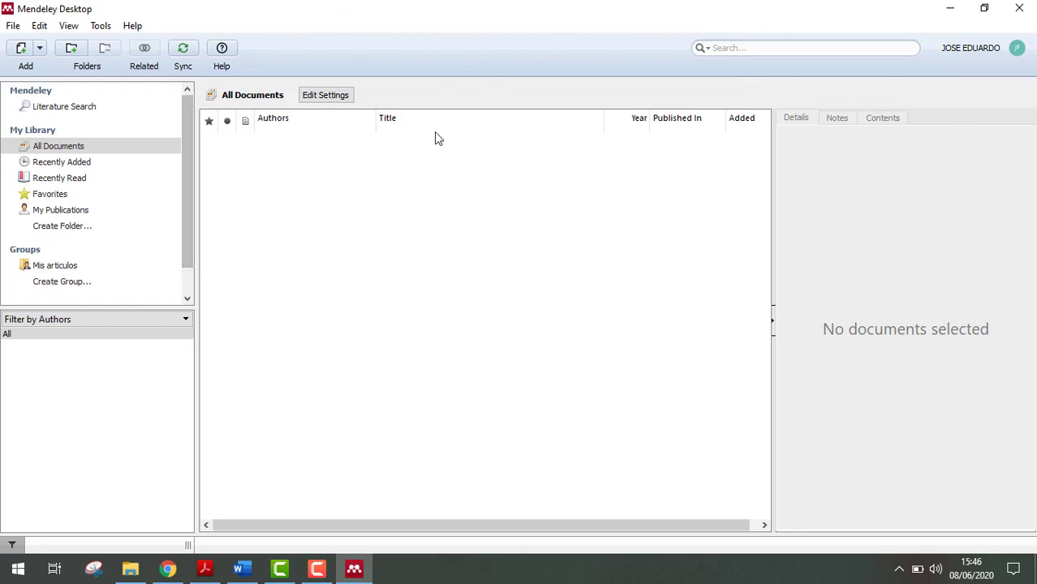
Step: Switch to the Word document and add the title "Artículo de investigación" above the abstract, correcting its spelling
click(254, 571)
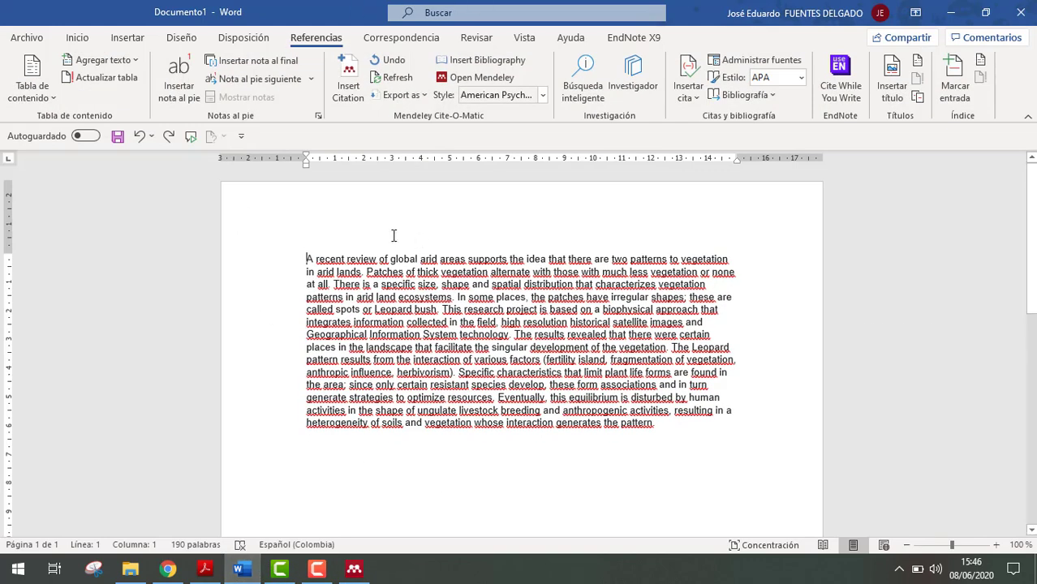
key(Return)
key(Return)
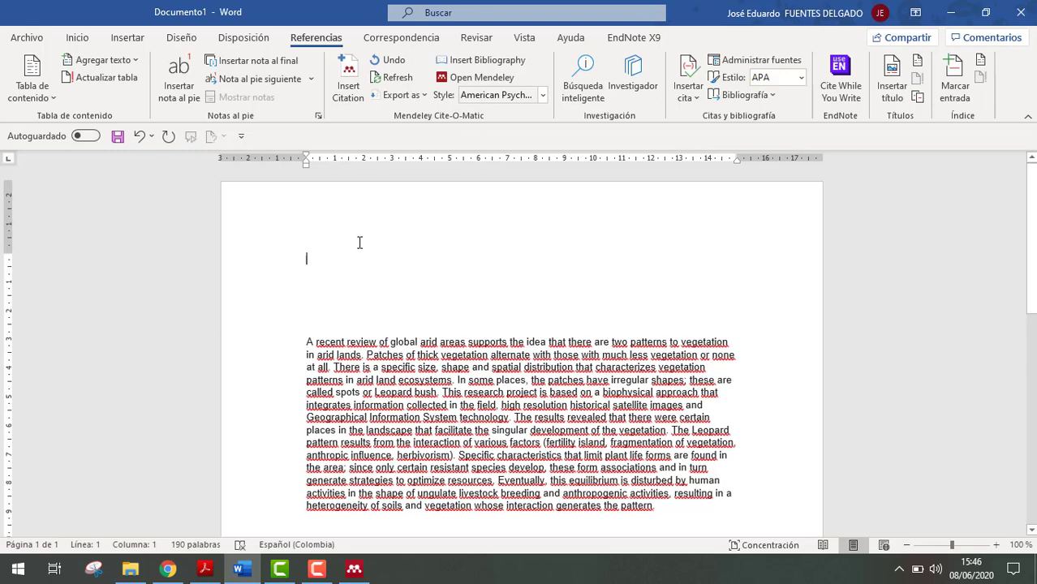
text(Articulo de investigacion)
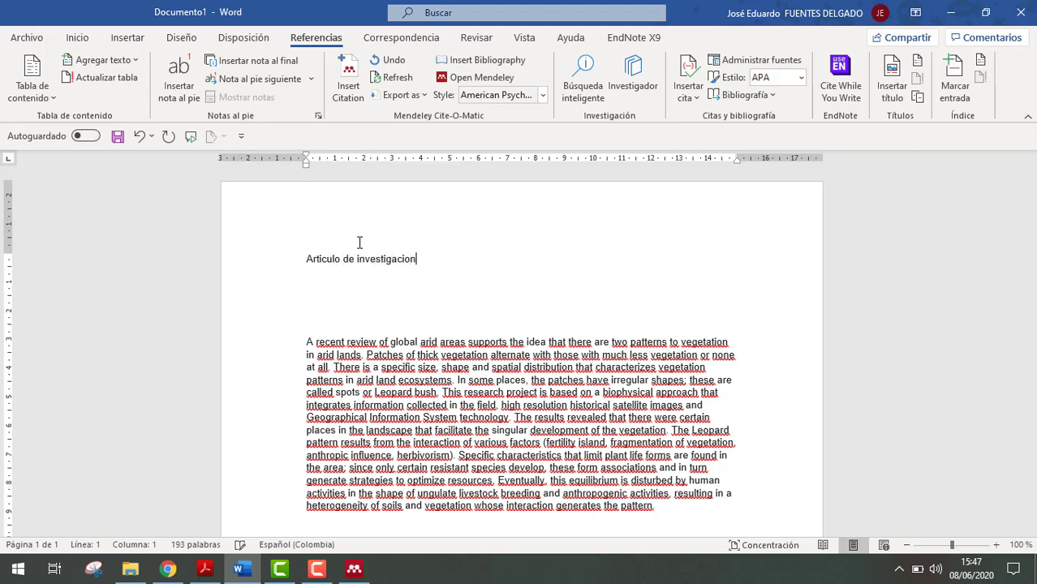
key(Return)
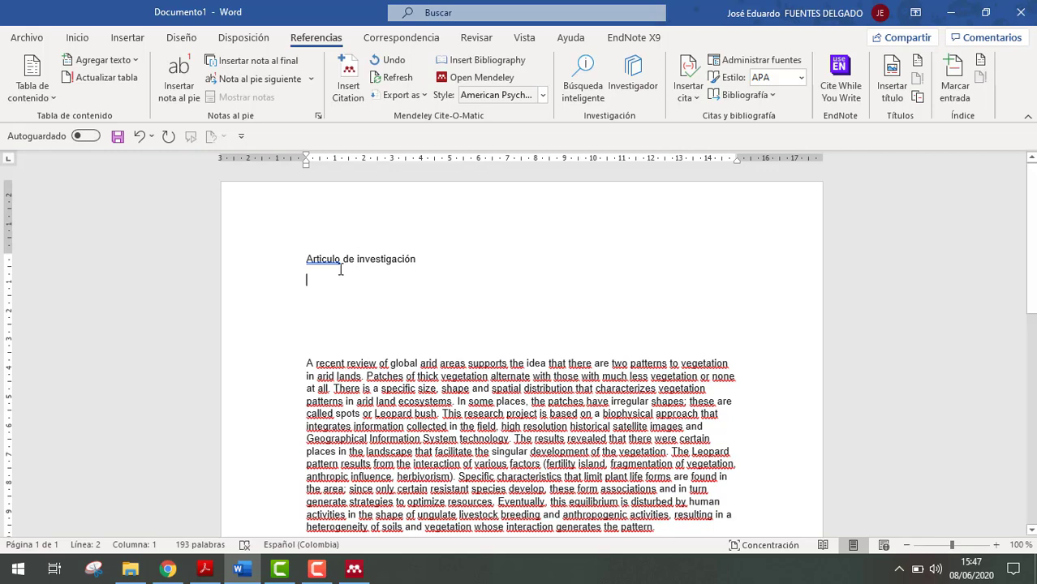
right_click(335, 263)
click(379, 302)
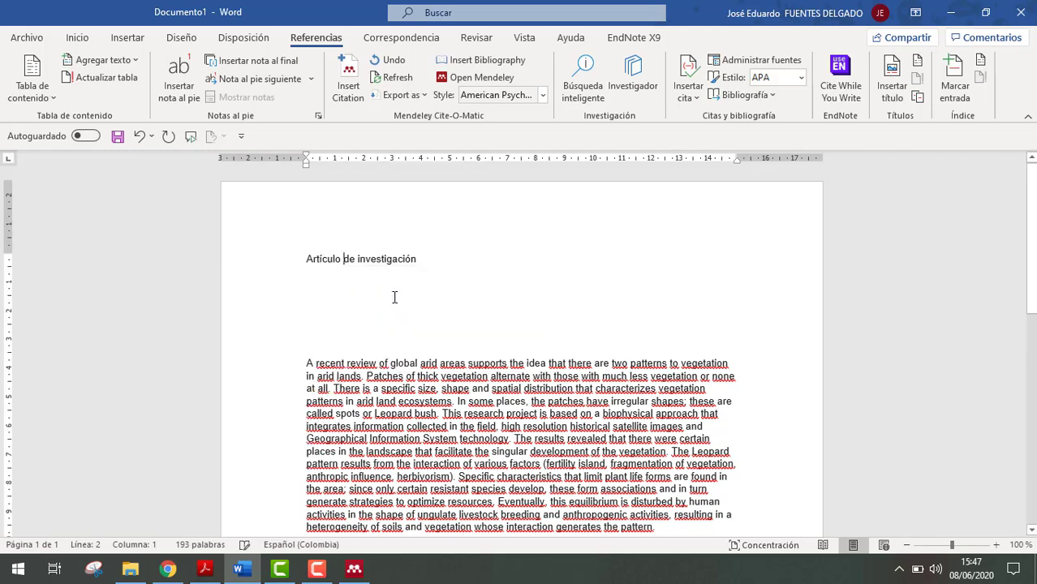
scroll(389, 292, down, 2)
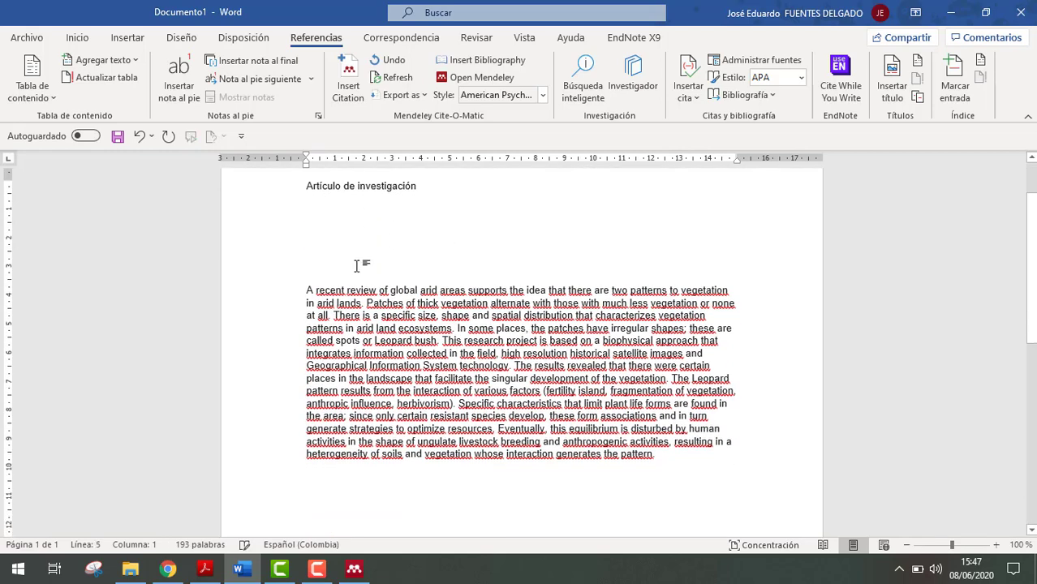
key(Delete)
key(Delete)
key(Delete)
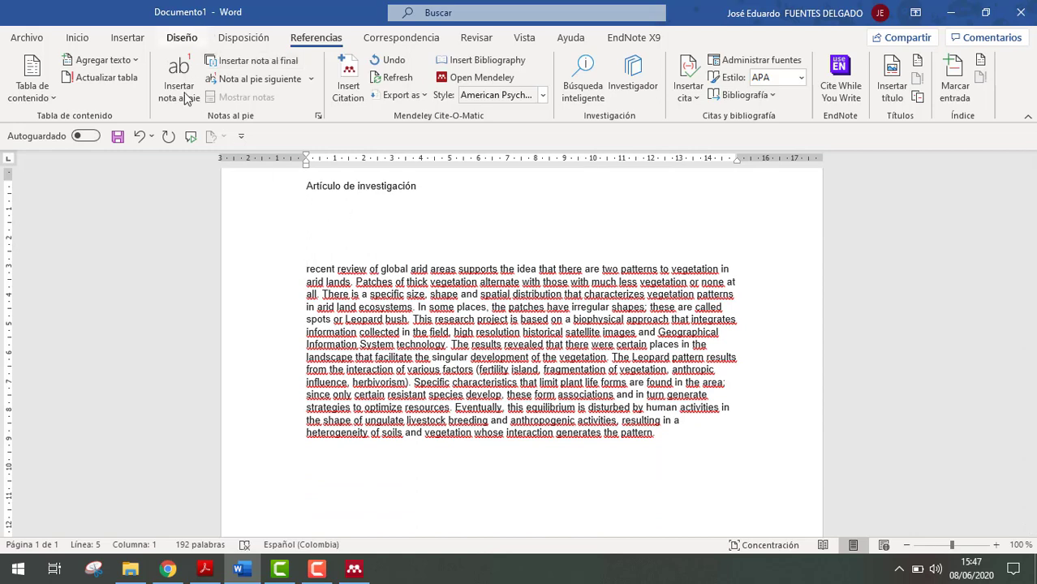
click(140, 136)
click(141, 136)
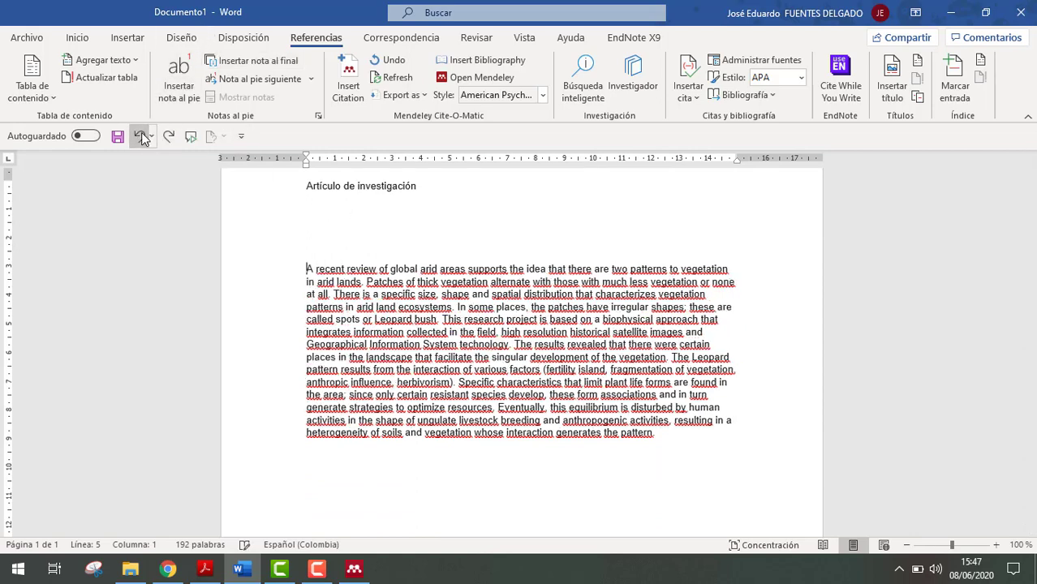
click(141, 137)
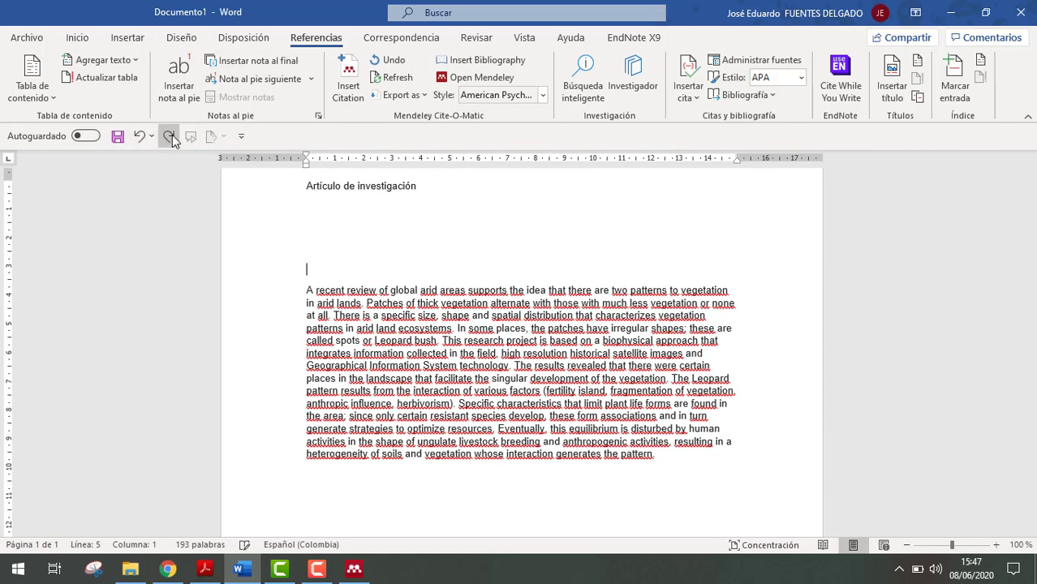
Step: Remove the surplus blank lines between the title and the abstract paragraph
click(171, 138)
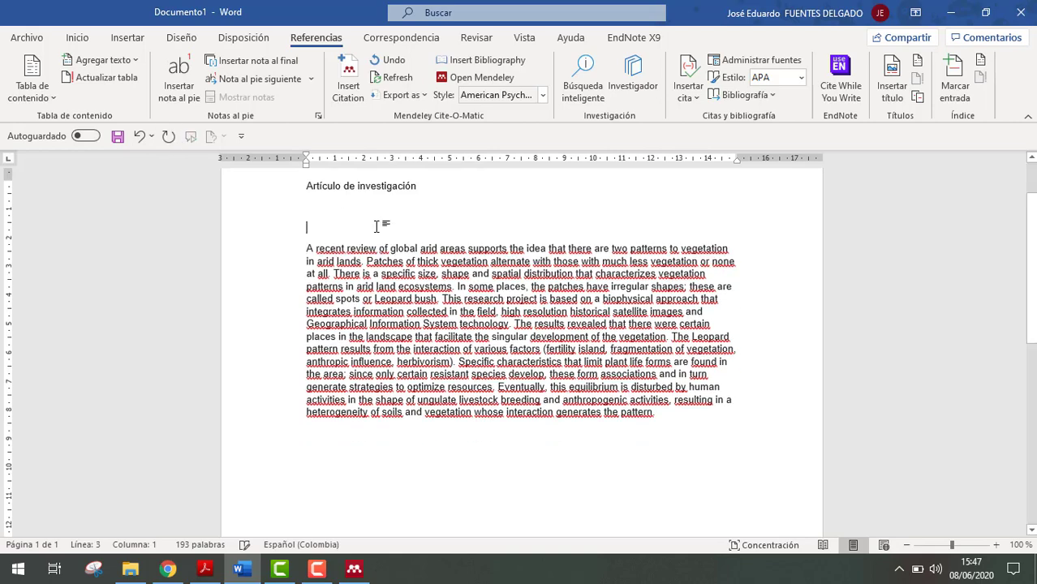
key(BackSpace)
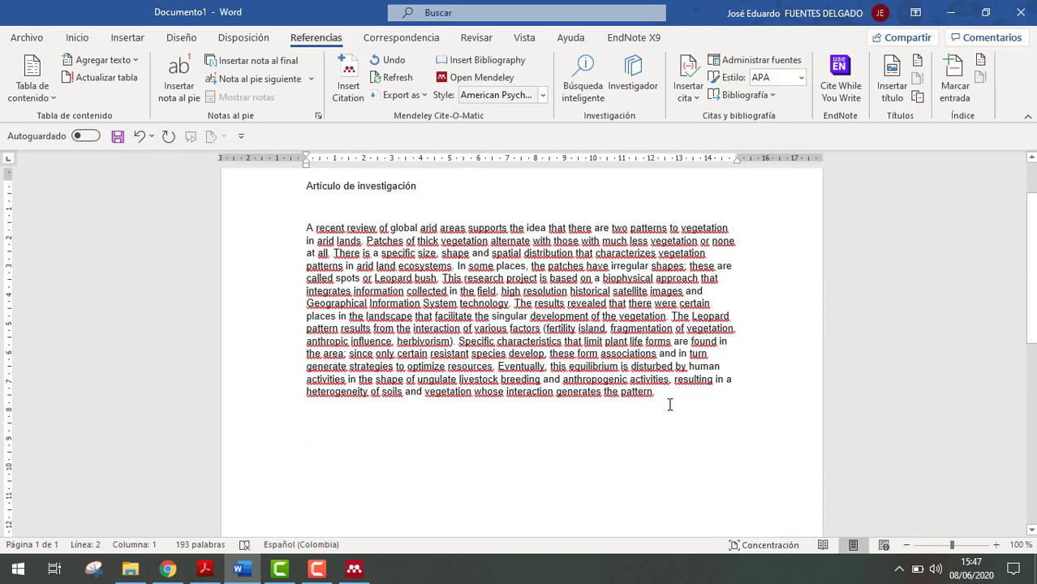
Step: Justify the abstract paragraph below the title
drag(670, 404, 273, 219)
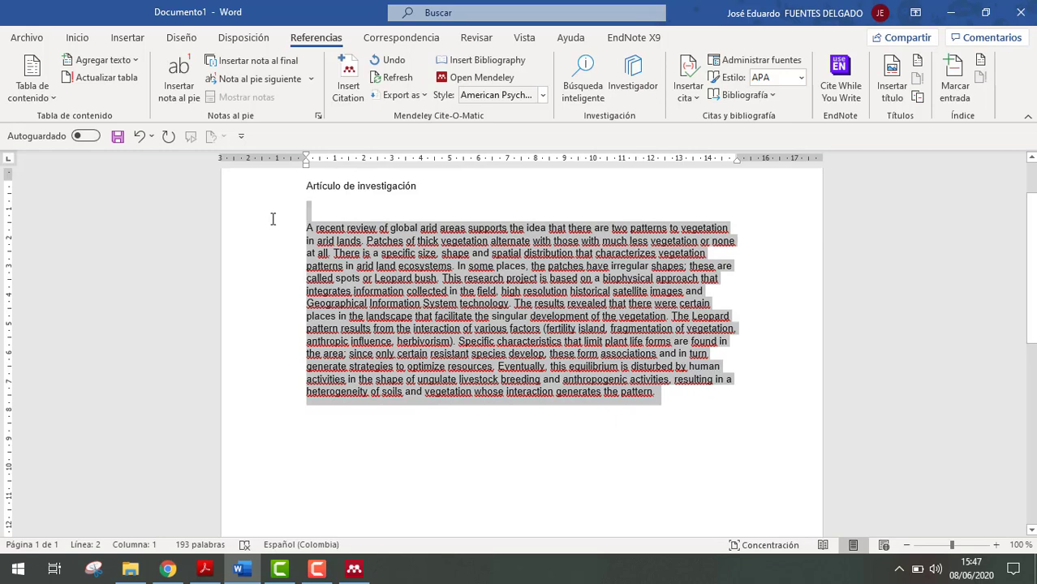
click(77, 38)
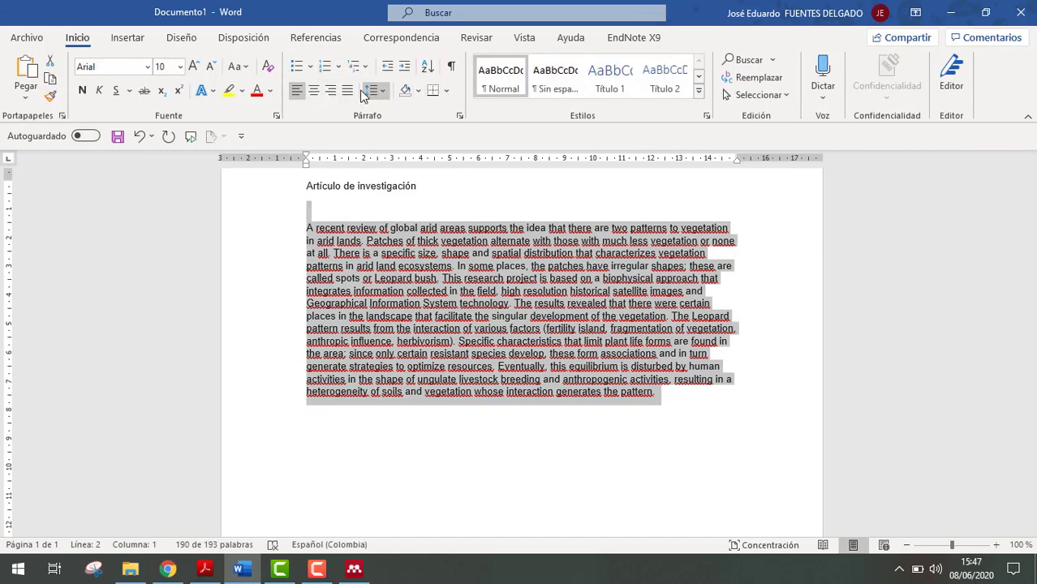
click(347, 90)
click(663, 417)
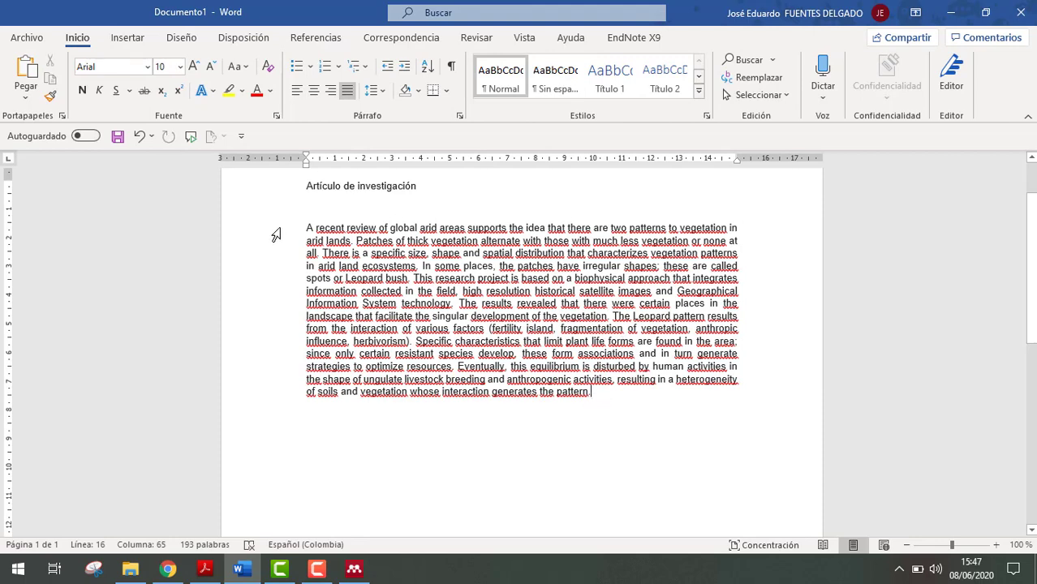
Step: Set the proofing language of the abstract paragraph to Inglés (Estados Unidos)
drag(305, 228, 595, 392)
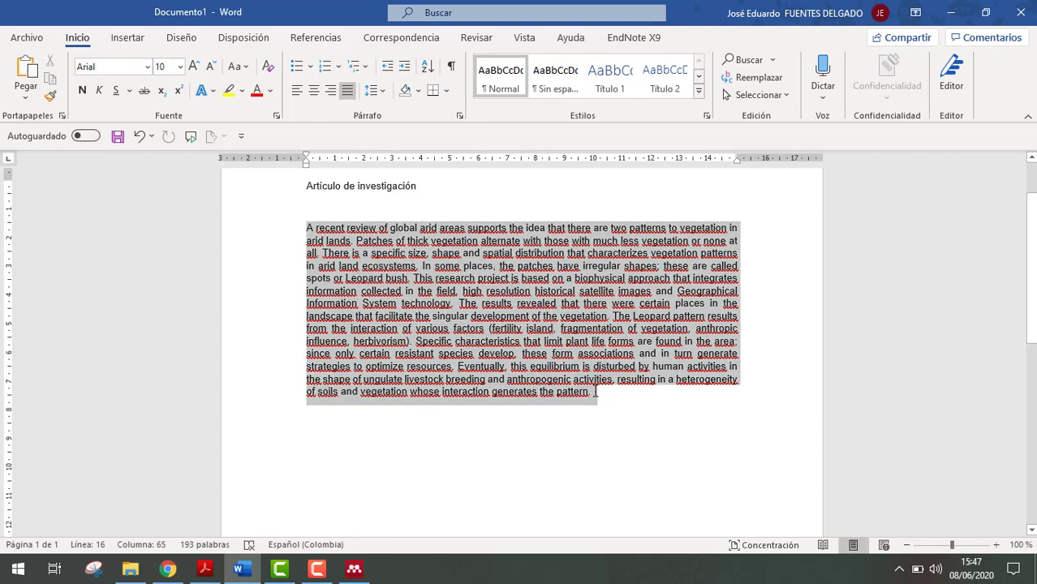
click(339, 545)
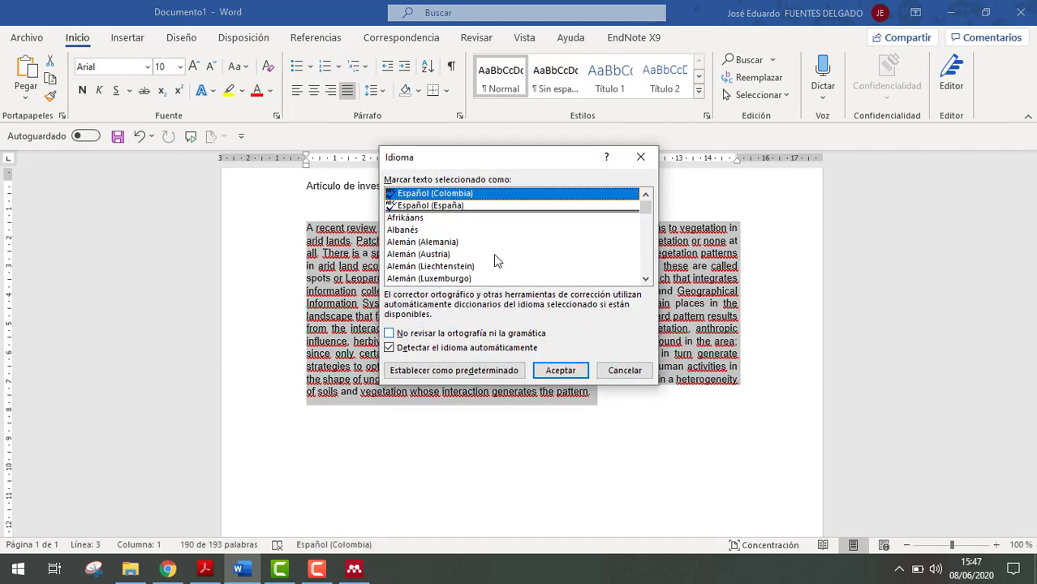
drag(649, 208, 647, 218)
key(i)
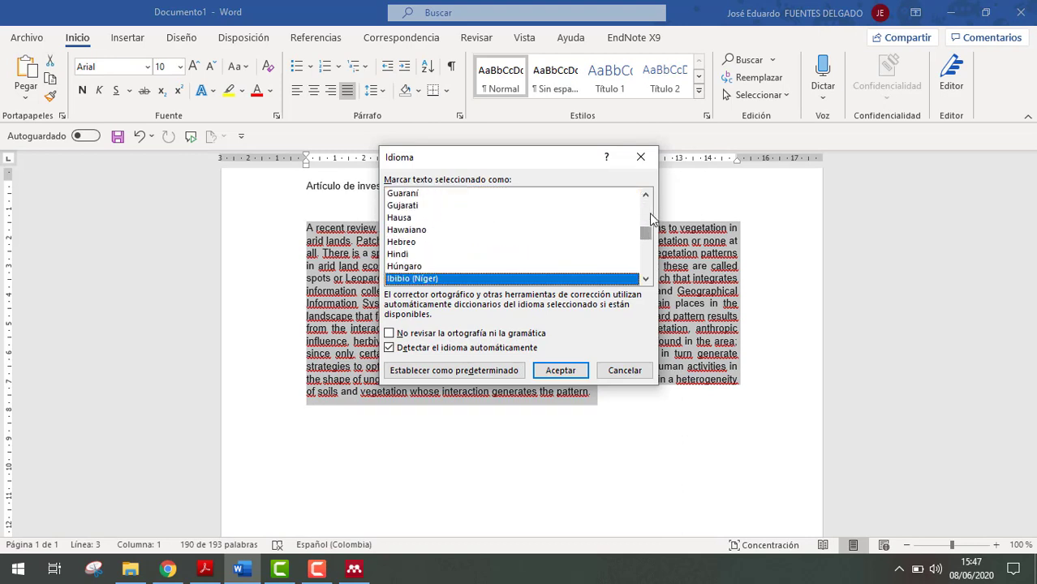
scroll(604, 262, down, 2)
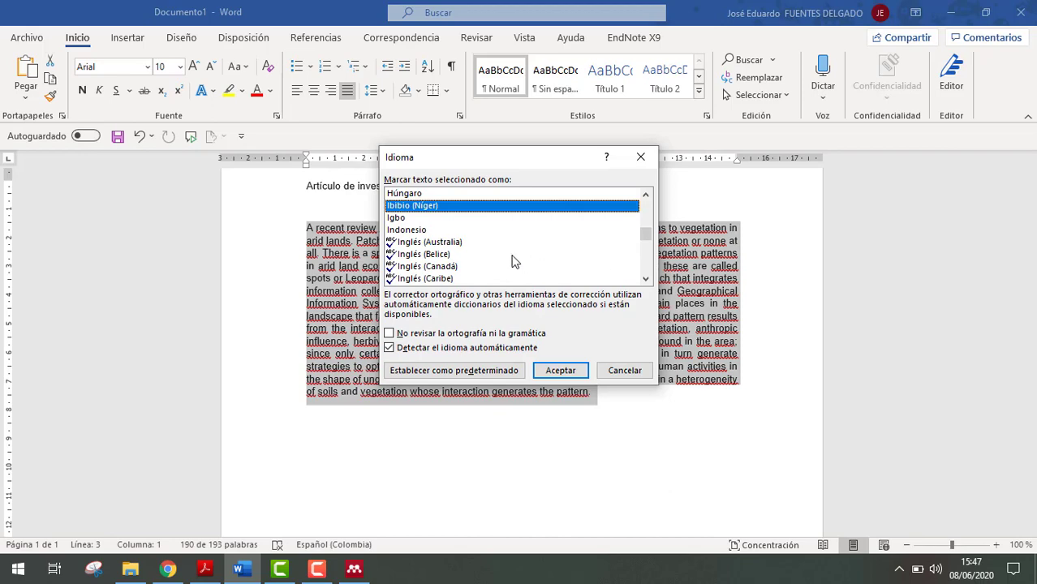
scroll(445, 290, down, 1)
click(460, 258)
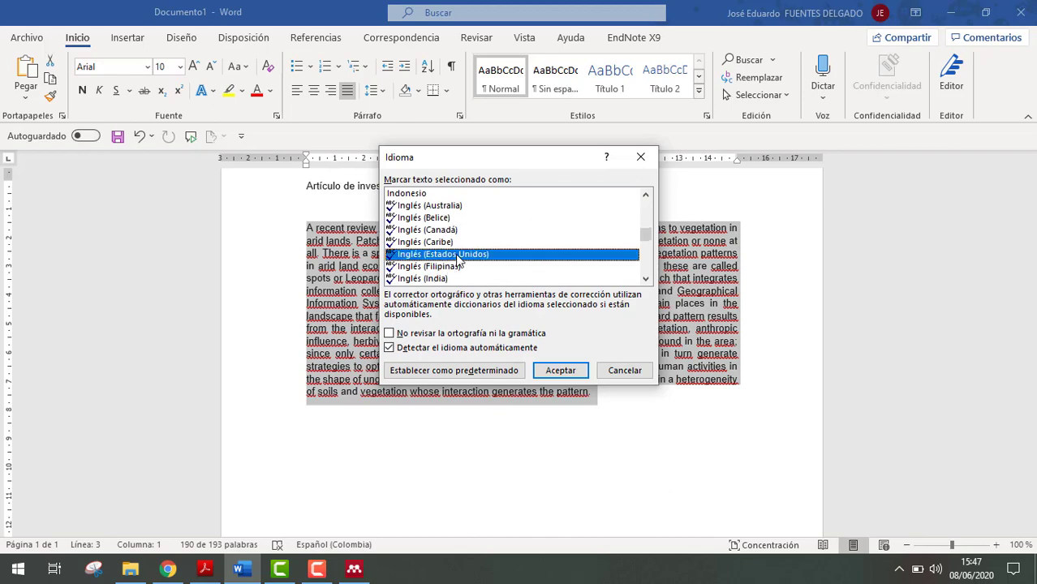
click(578, 371)
click(656, 394)
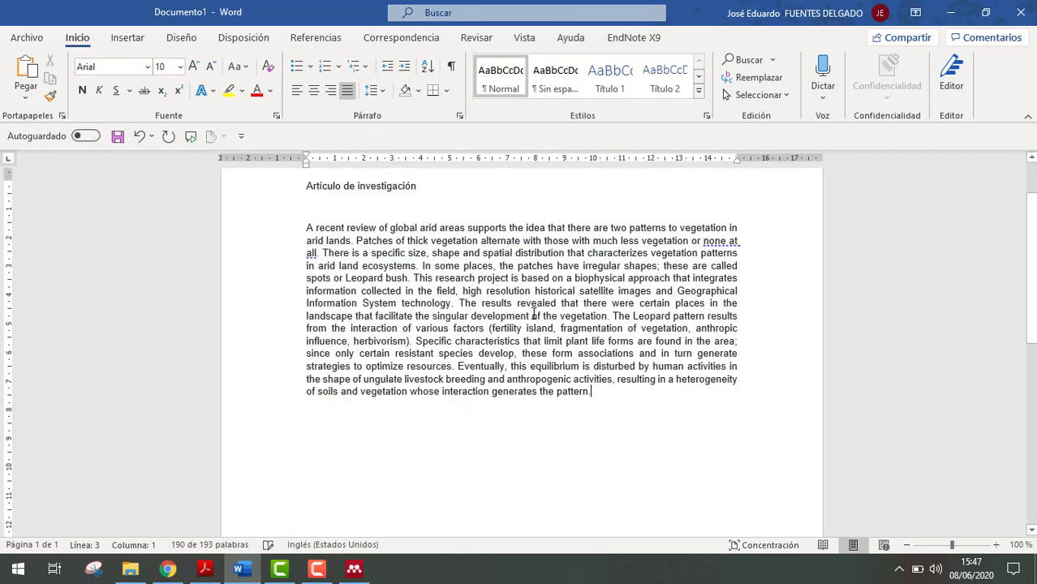
scroll(337, 329, up, 1)
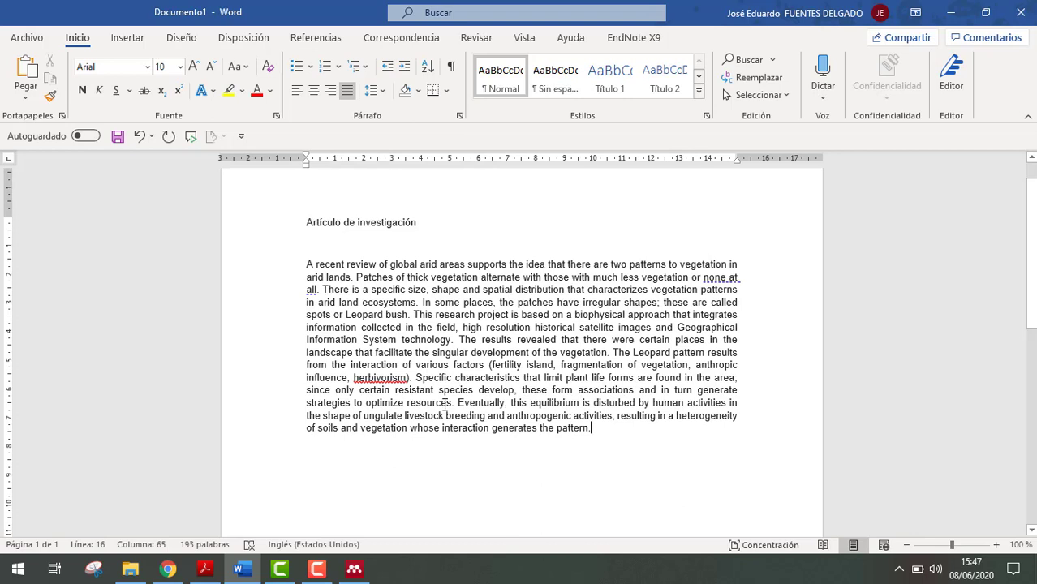
Step: Glance at the Mendeley Desktop library, then return to the Word document and display its reference commands with the Mendeley Cite-O-Matic tools
click(486, 219)
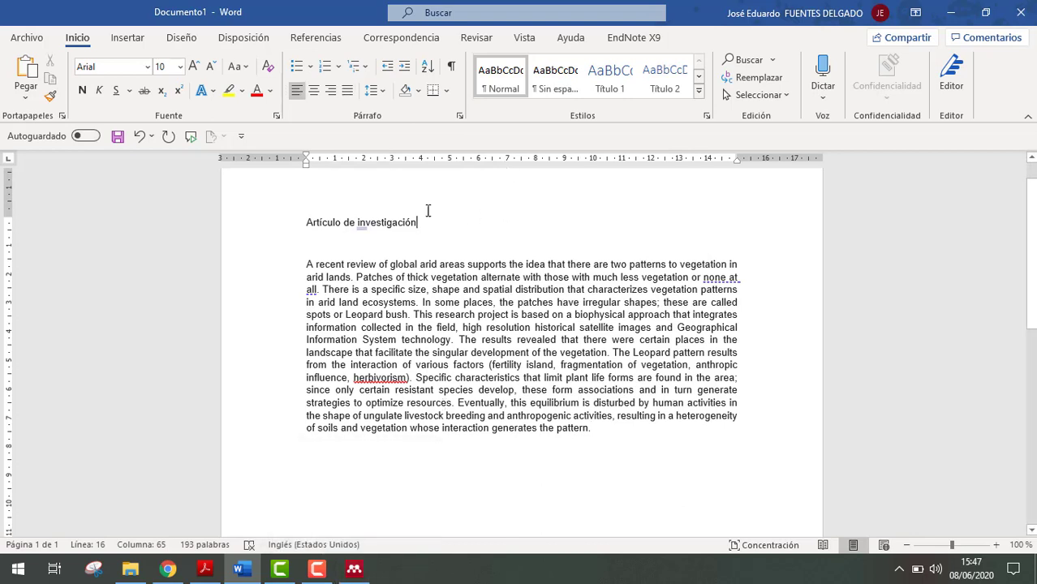
click(354, 570)
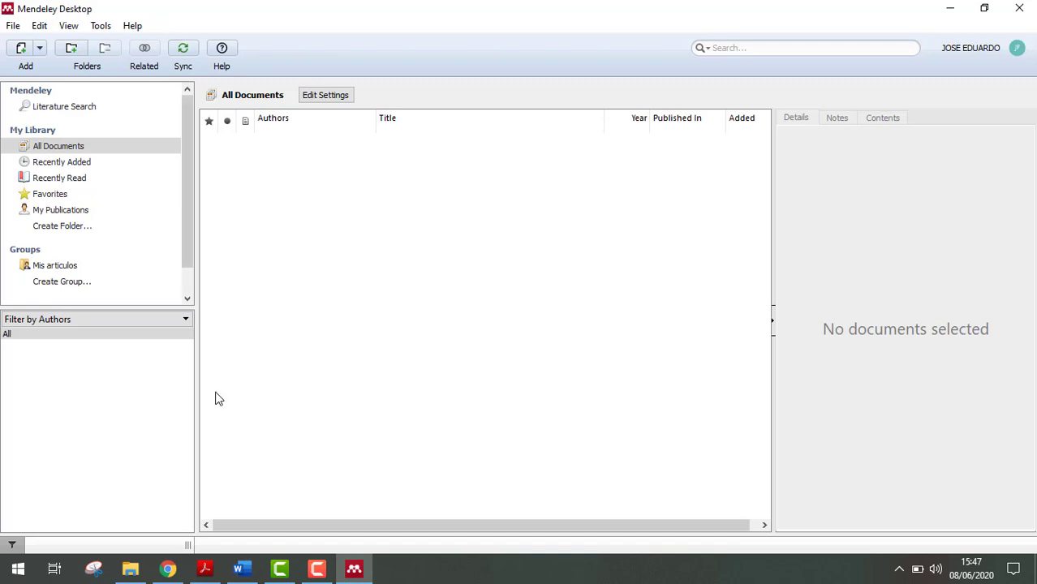
click(354, 570)
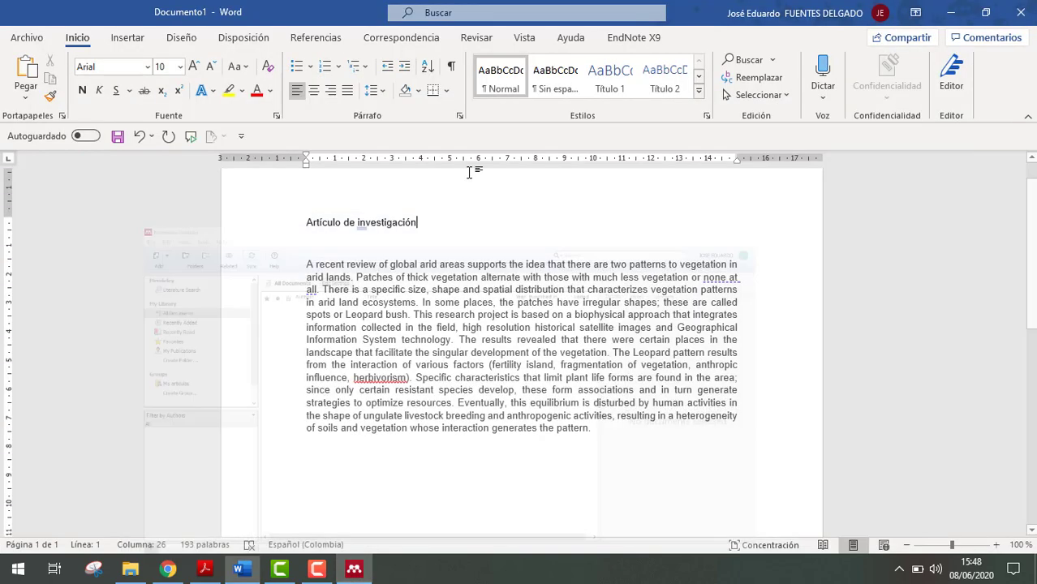
click(300, 42)
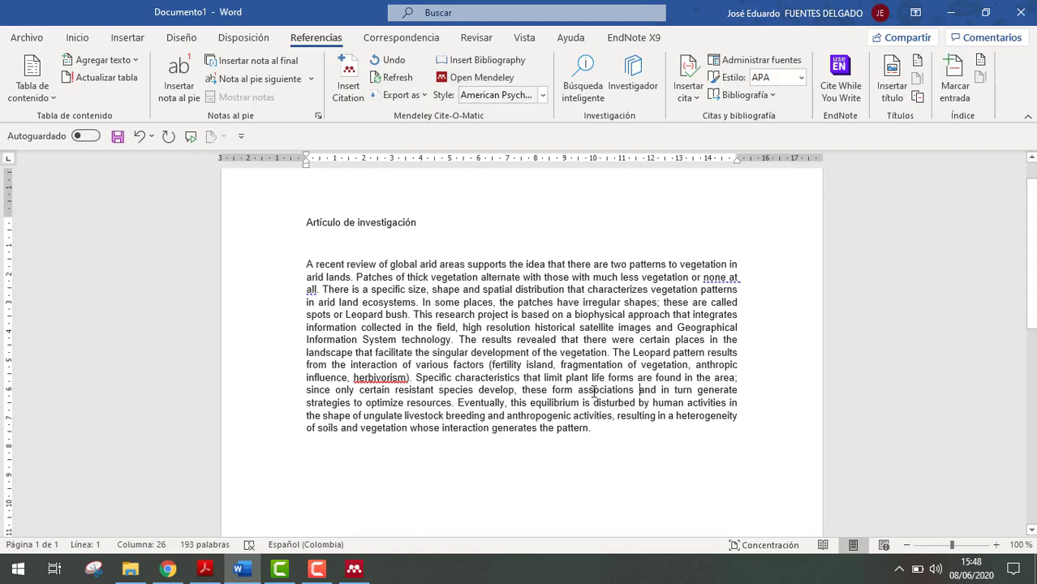
drag(302, 264, 613, 417)
click(496, 240)
Step: Switch to Chrome and look over the MDPI Geosciences article page on the Leopard pattern in La Alta Guajira
click(168, 569)
scroll(603, 315, up, 3)
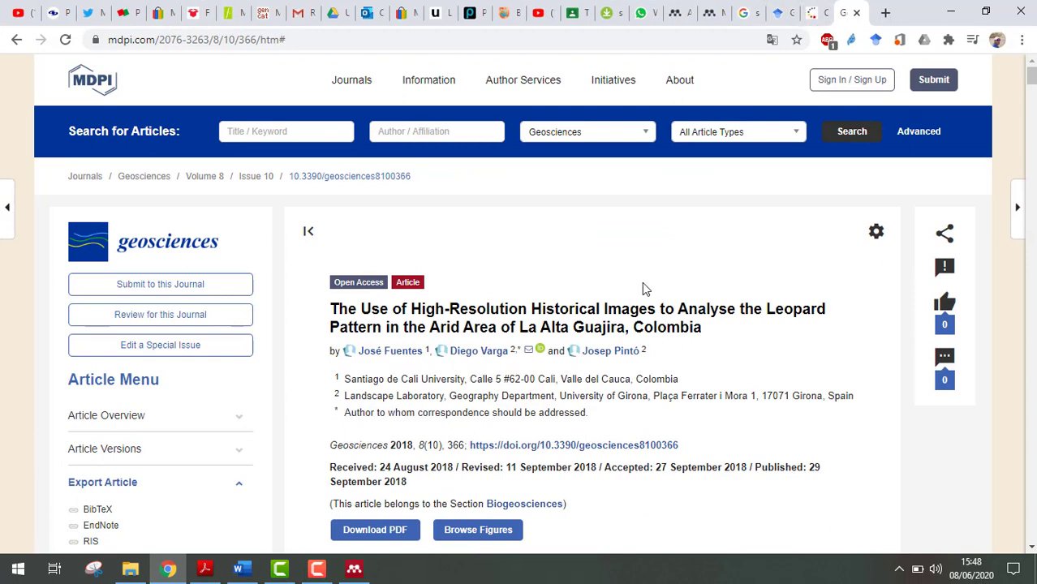
scroll(695, 254, down, 1)
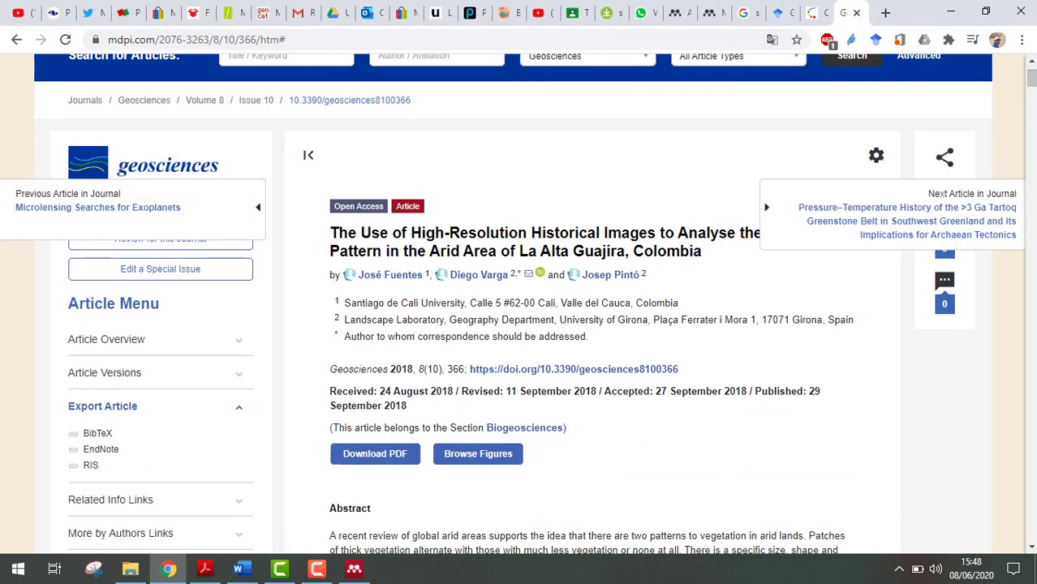
scroll(593, 325, down, 6)
drag(1033, 101, 1034, 76)
scroll(144, 195, up, 1)
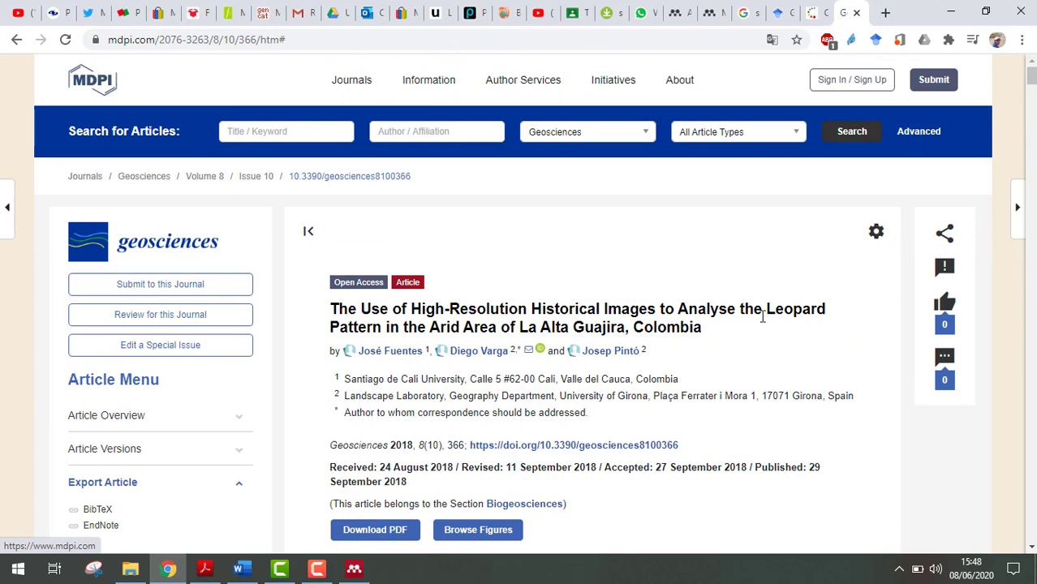
scroll(393, 241, down, 1)
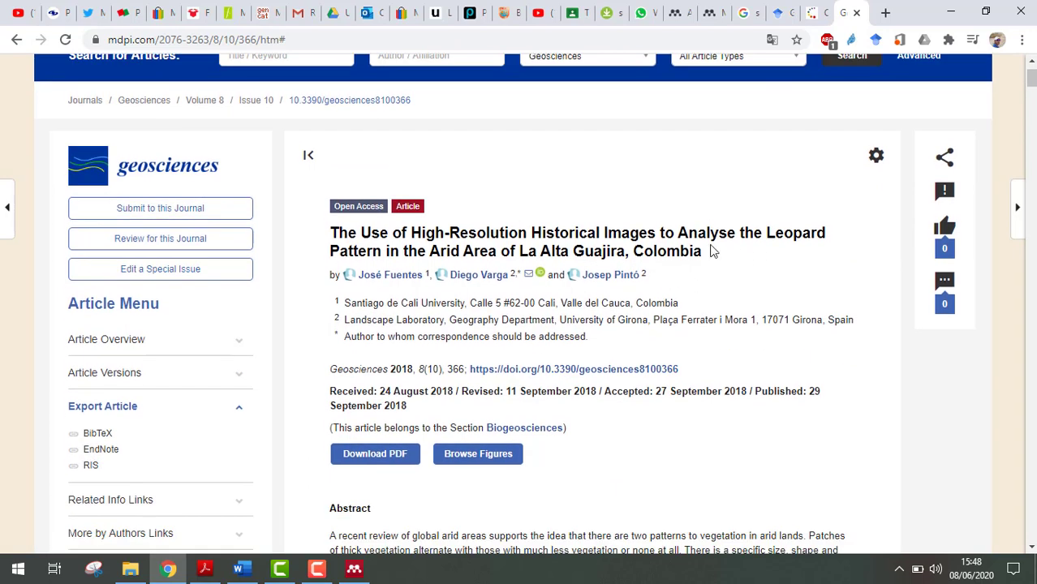
Step: Examine the article's title, publication details, abstract and export formats, highlighting the title text while reading
drag(703, 252, 331, 233)
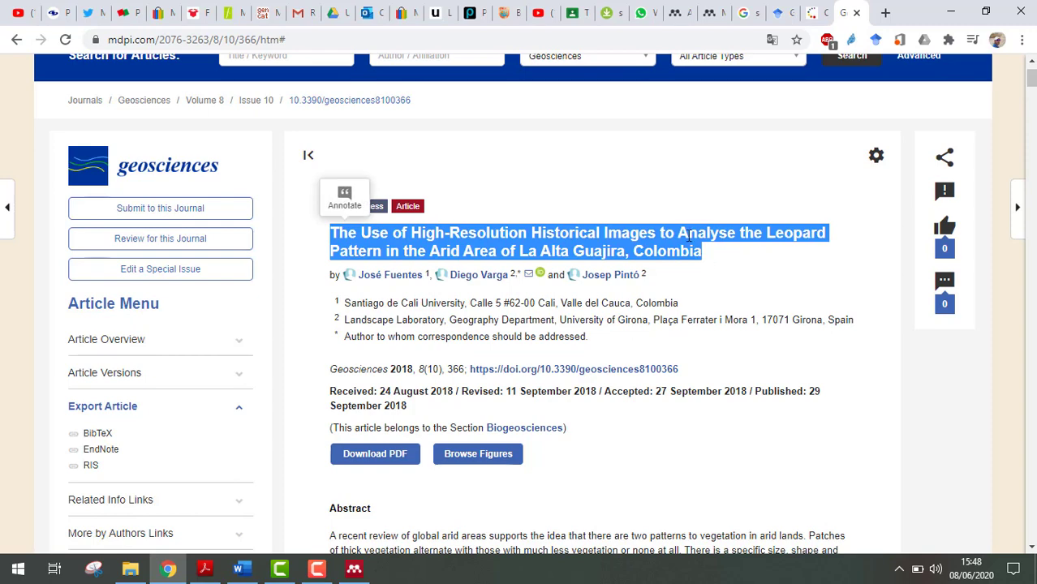
click(680, 231)
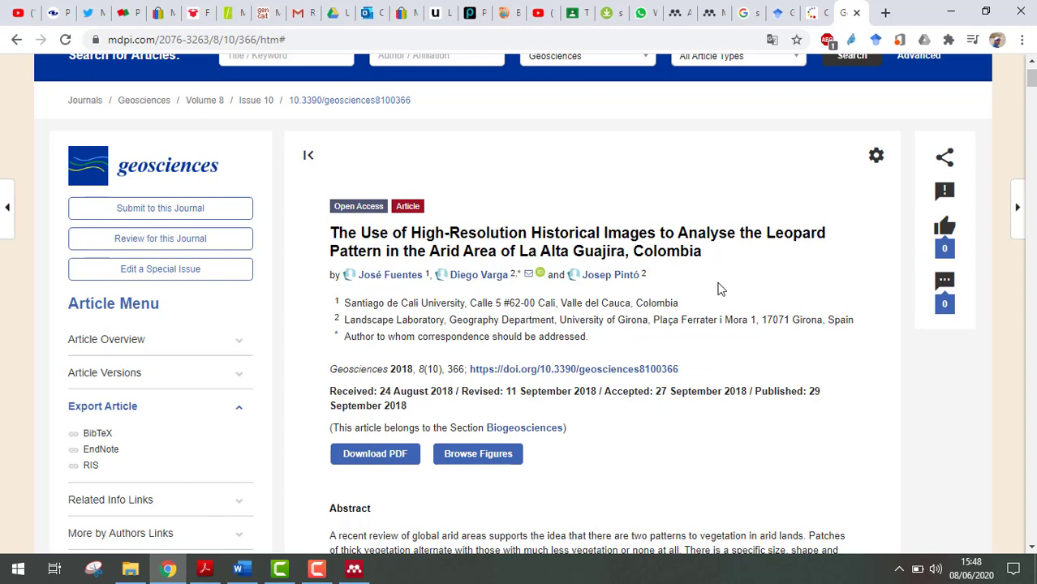
scroll(705, 466, down, 2)
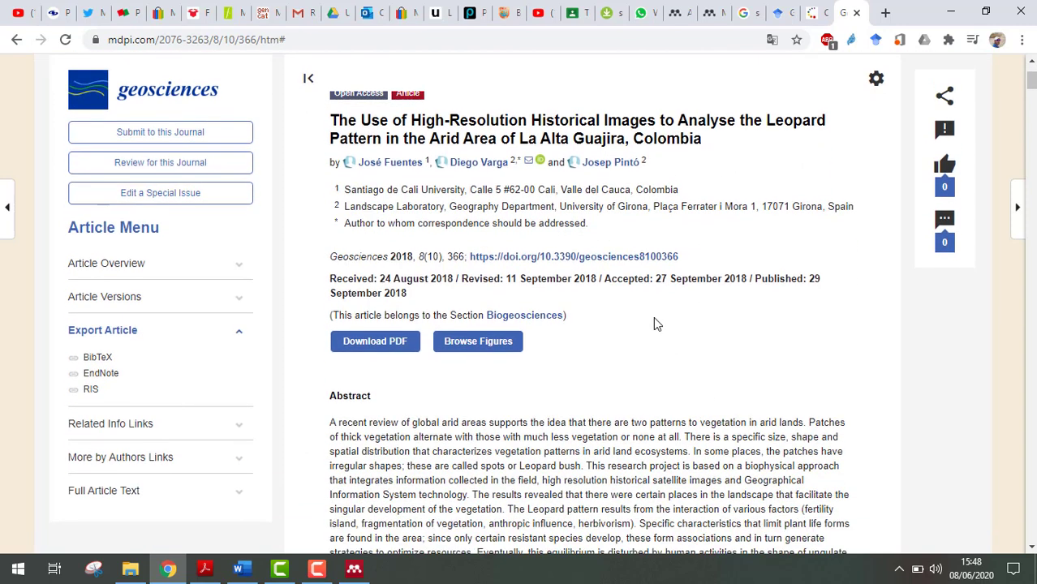
scroll(632, 355, up, 2)
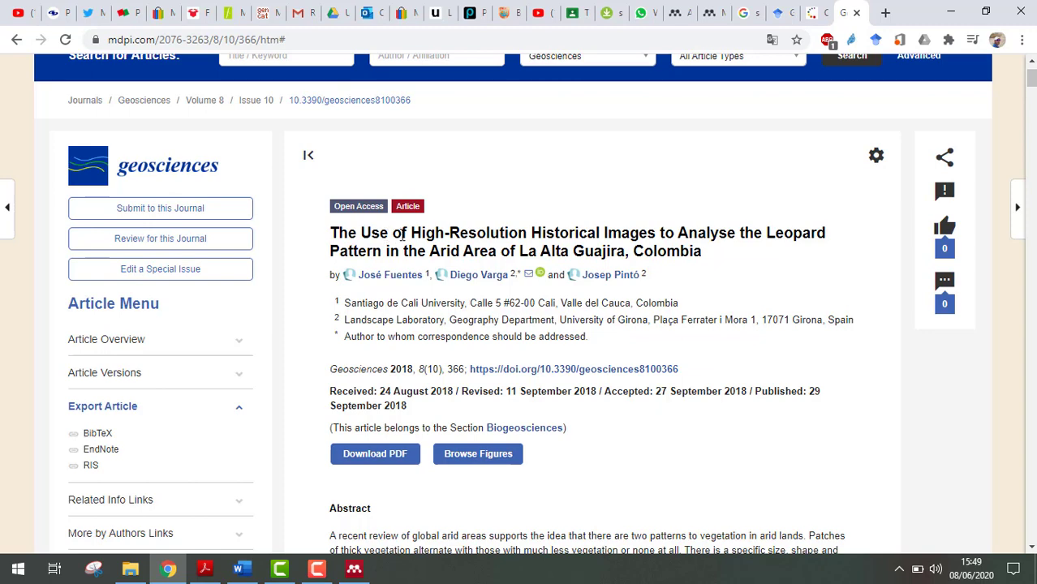
drag(378, 234, 706, 236)
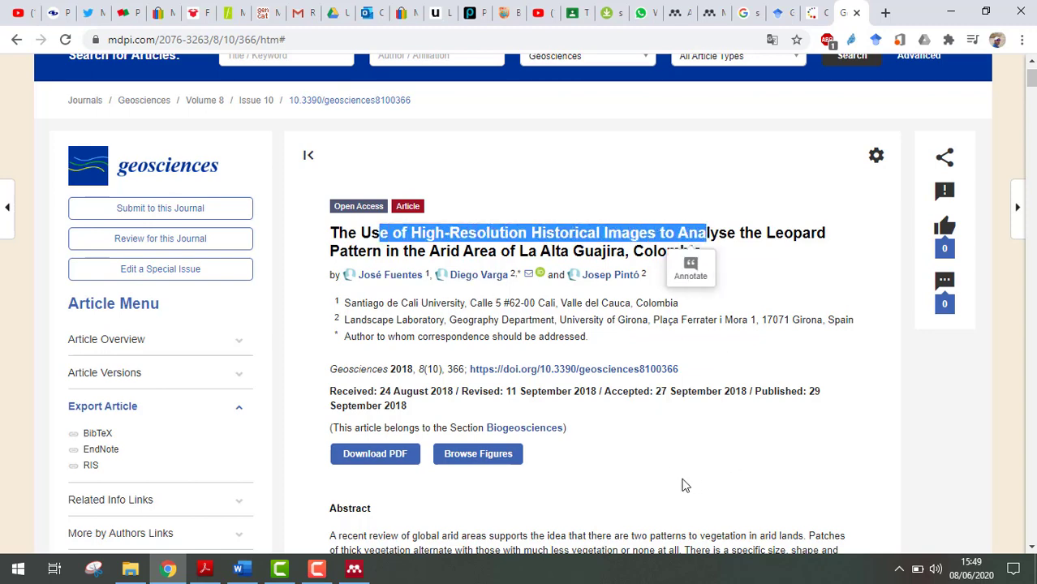
scroll(670, 467, down, 2)
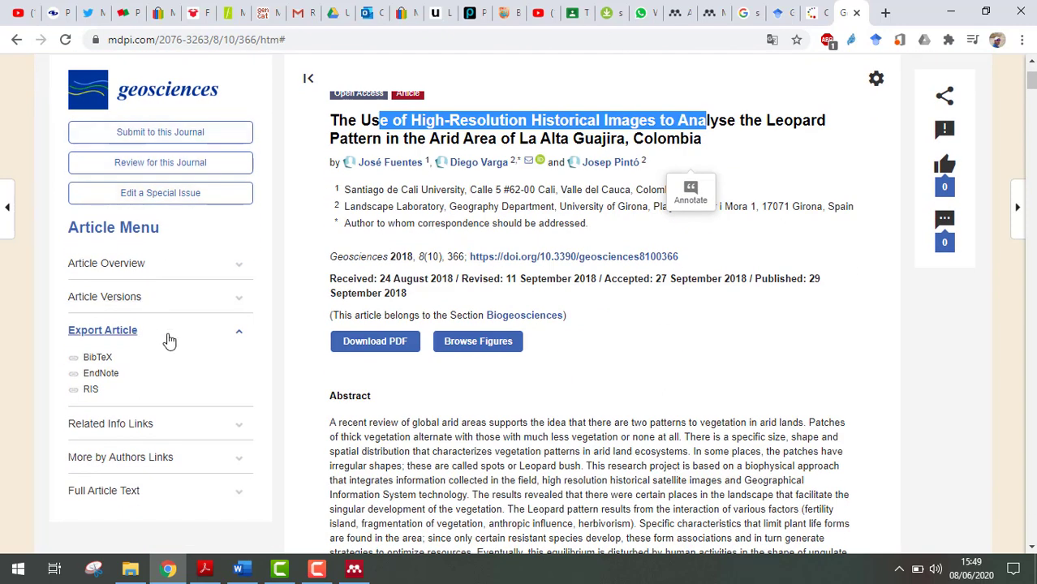
scroll(655, 410, up, 1)
scroll(650, 410, up, 2)
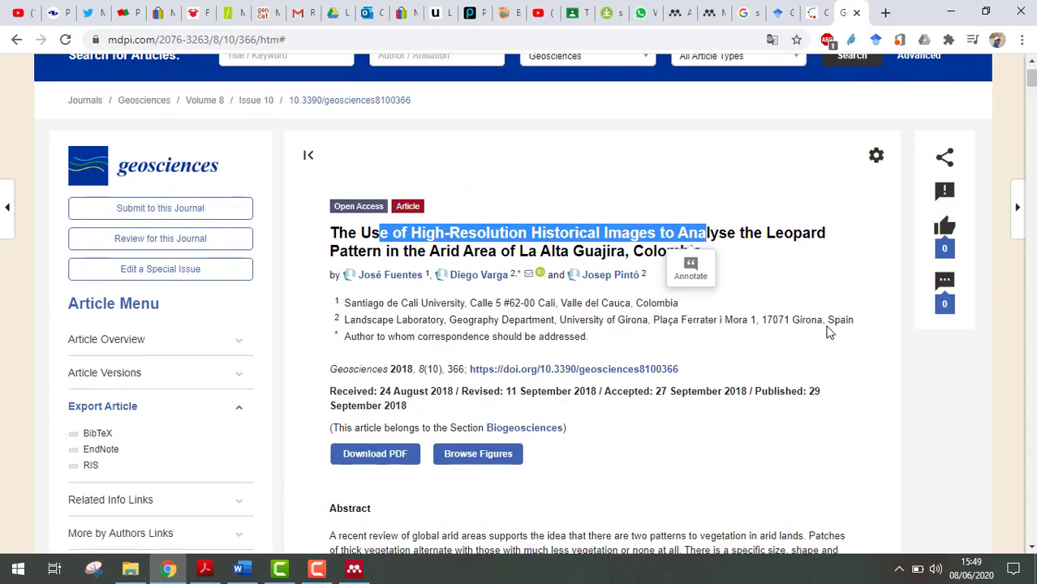
click(785, 456)
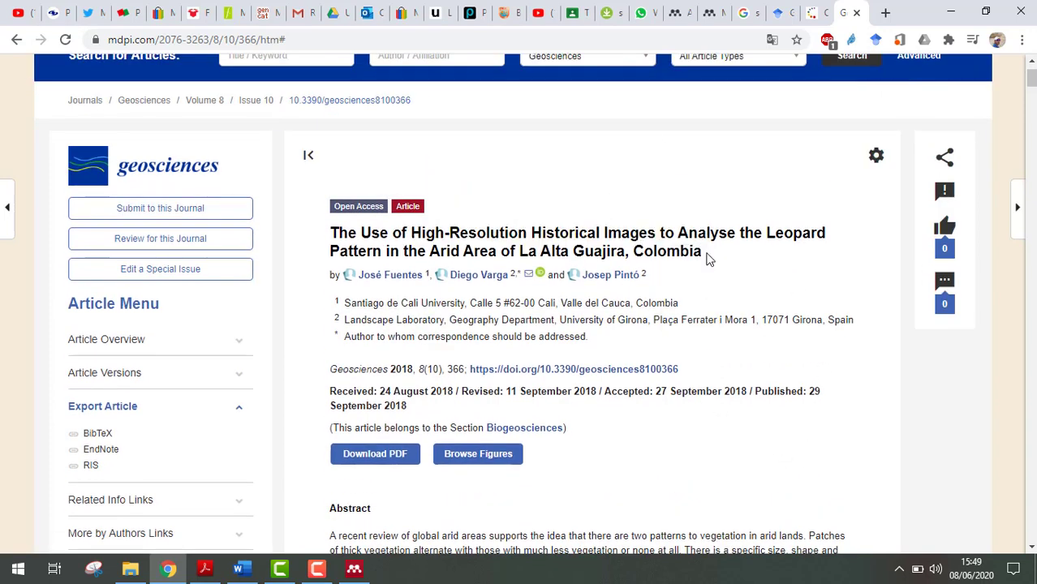
Step: Collapse the article's export options and download the article as a PDF
click(238, 407)
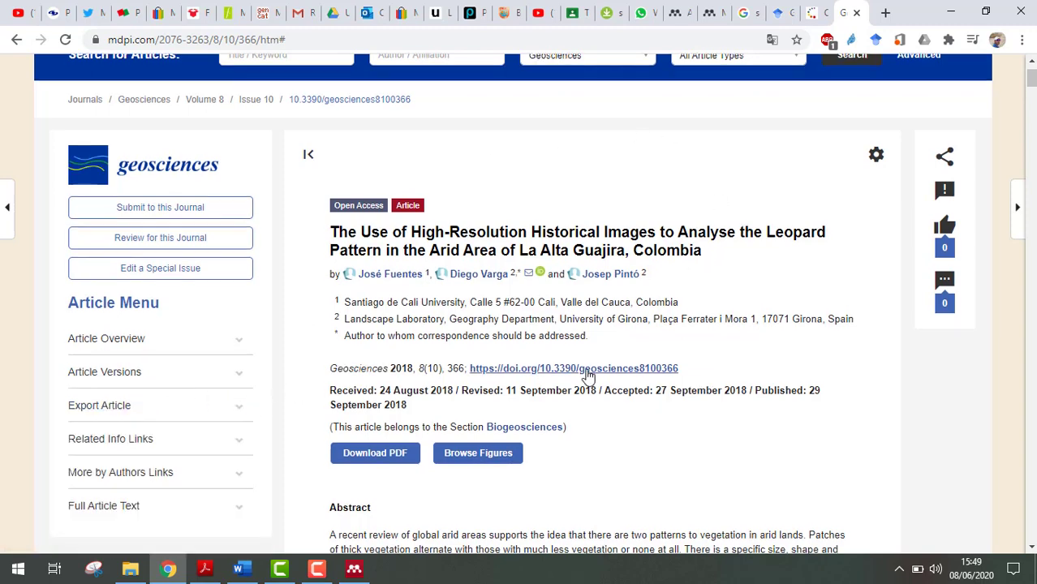
scroll(392, 234, down, 2)
click(403, 271)
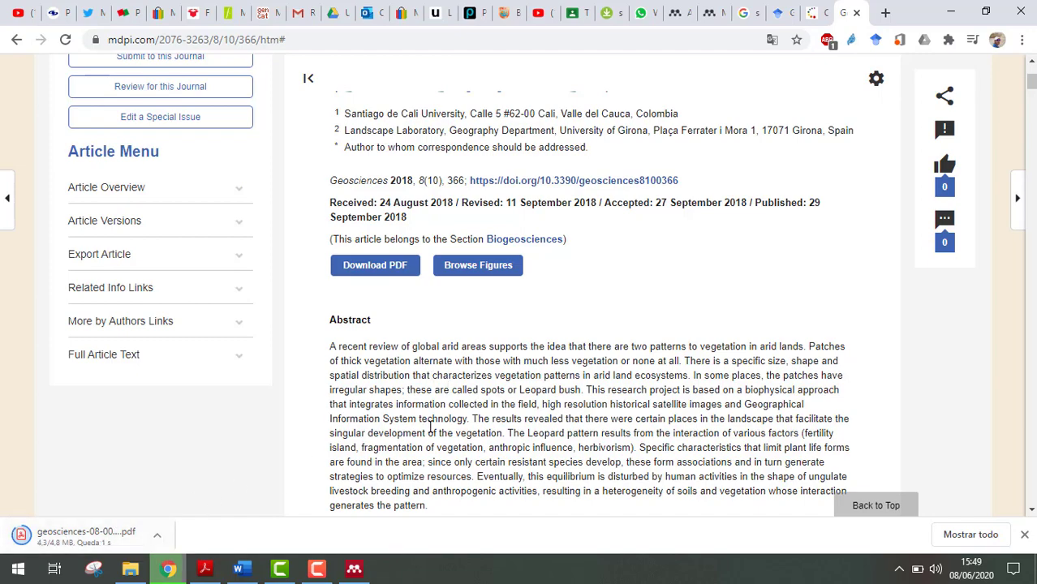
scroll(737, 343, up, 3)
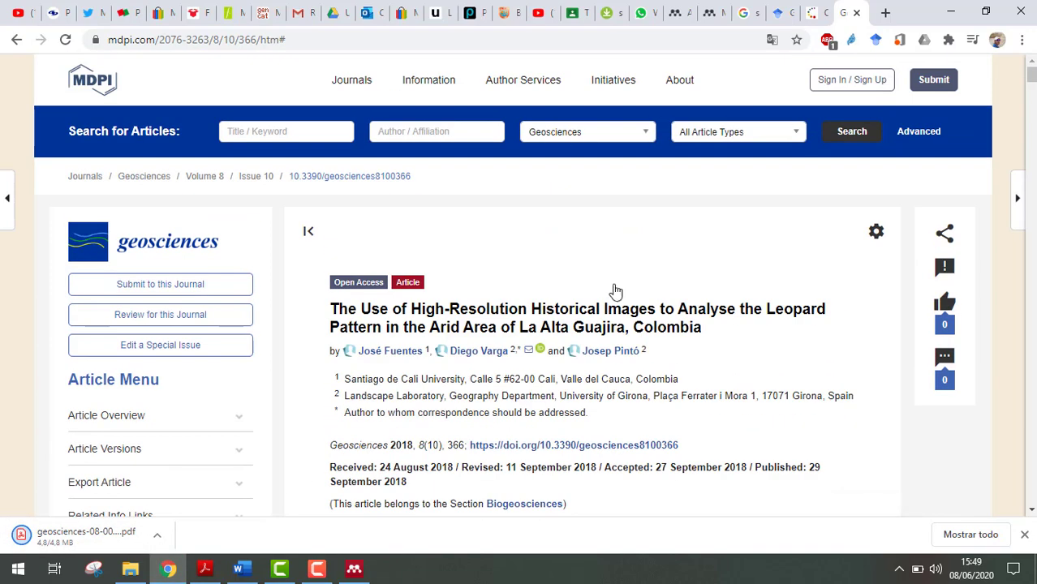
scroll(614, 290, down, 2)
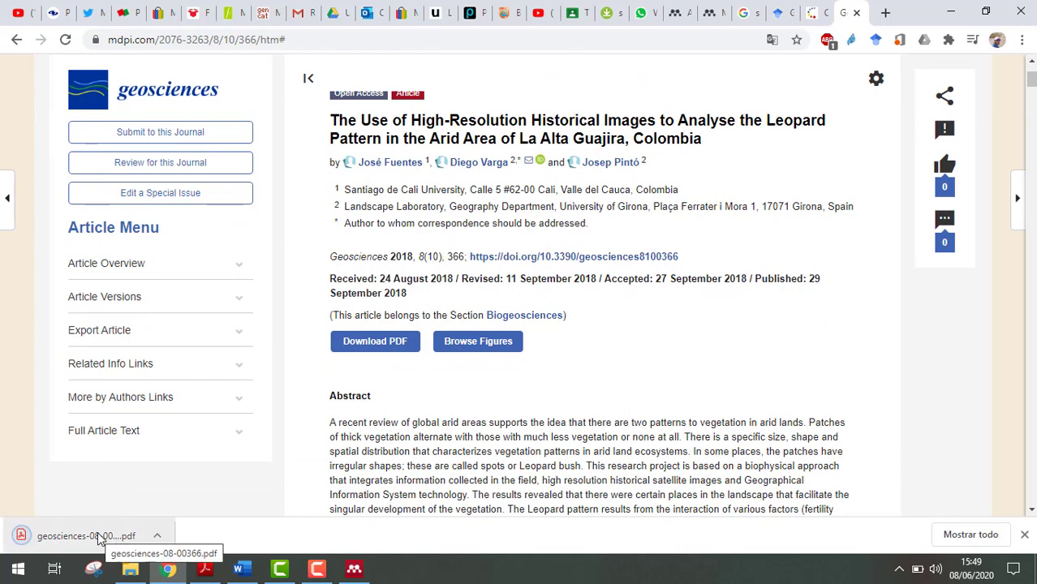
Step: Skim the opening pages of the downloaded geosciences-08-00366.pdf and return to the article's web page
click(98, 536)
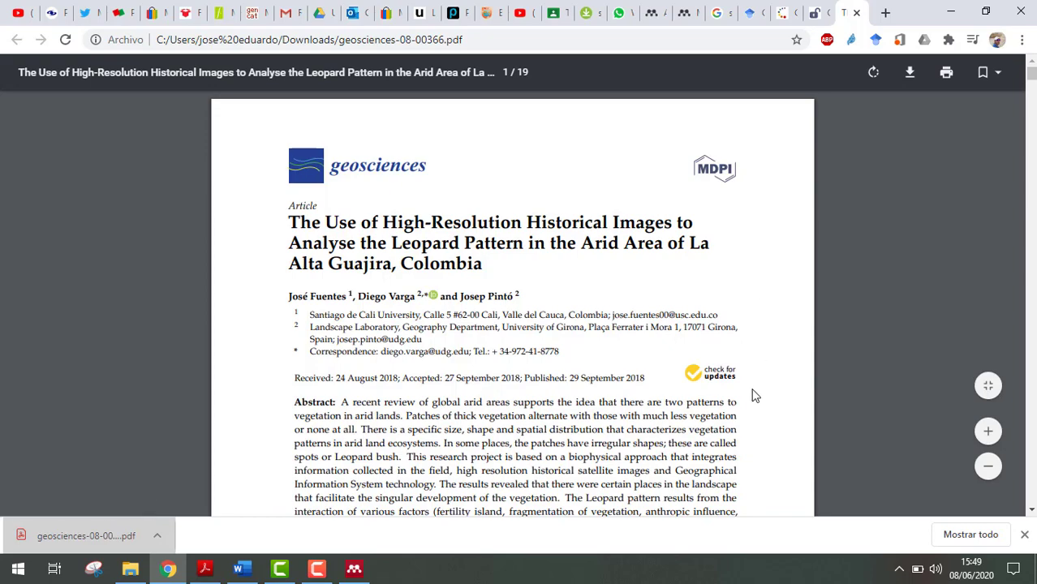
scroll(752, 394, down, 2)
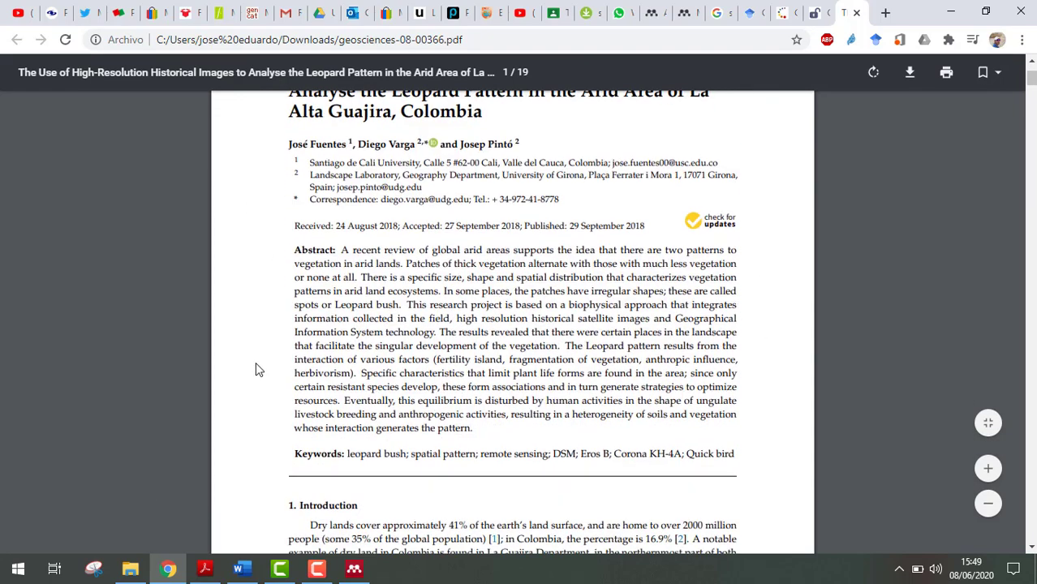
scroll(528, 416, down, 10)
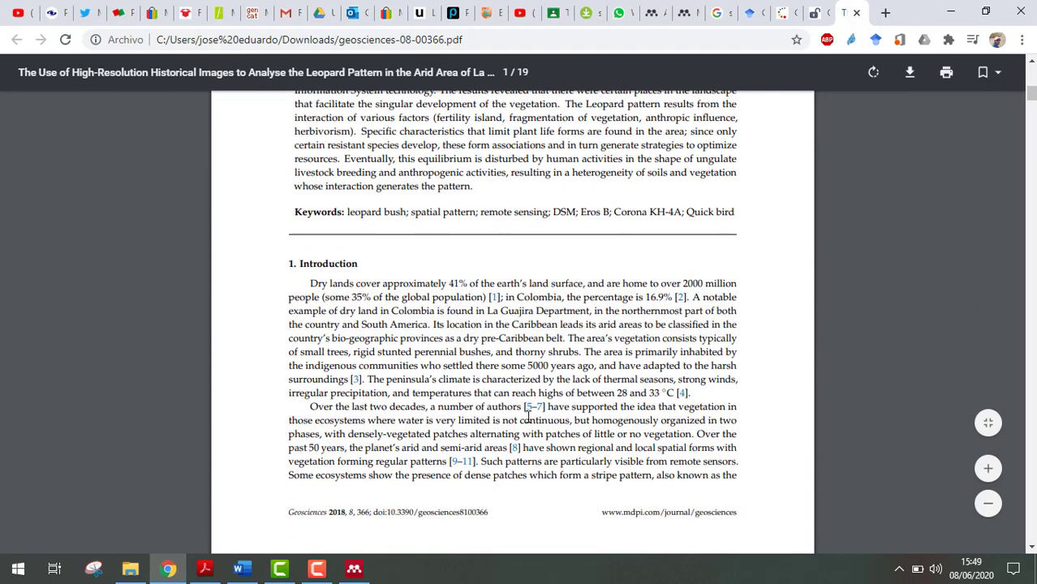
scroll(528, 416, down, 15)
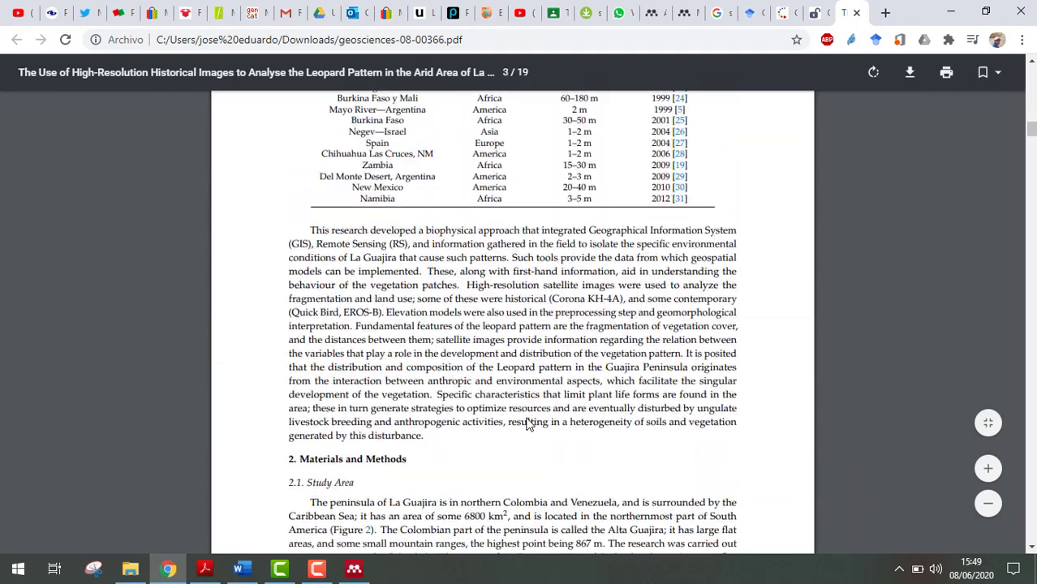
scroll(1024, 204, down, 15)
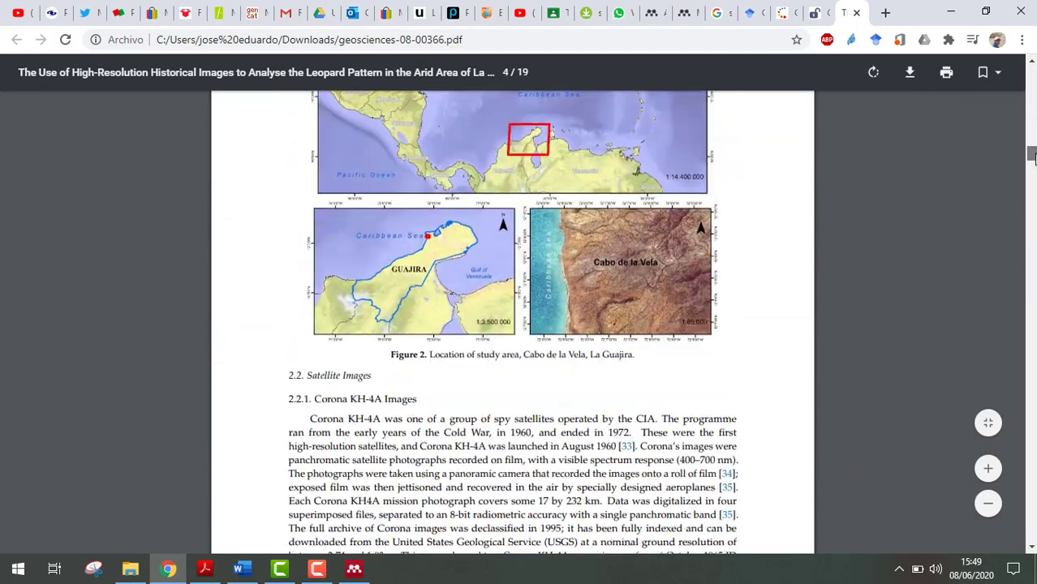
drag(1024, 203, 1003, 69)
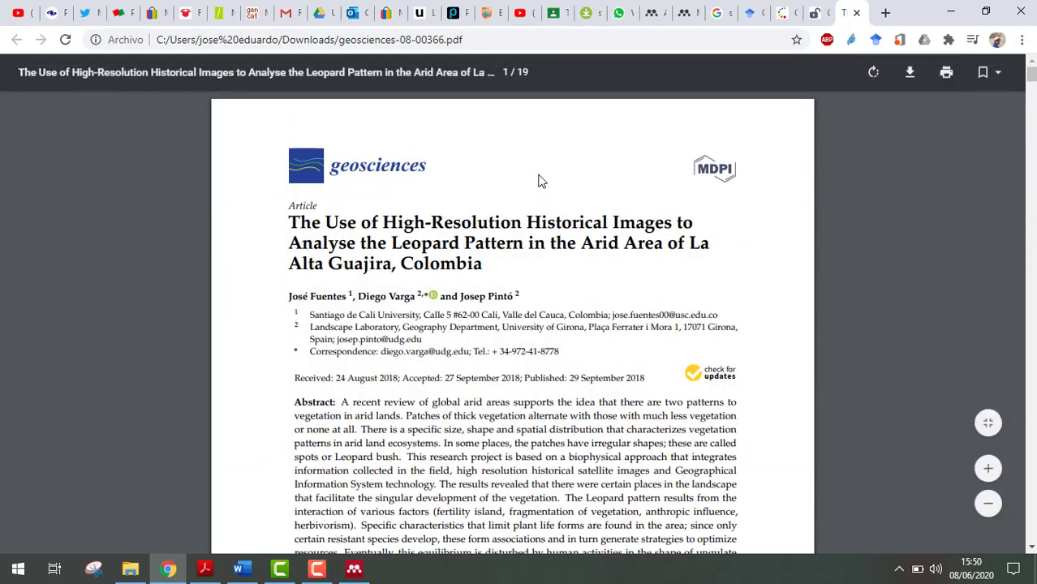
click(814, 10)
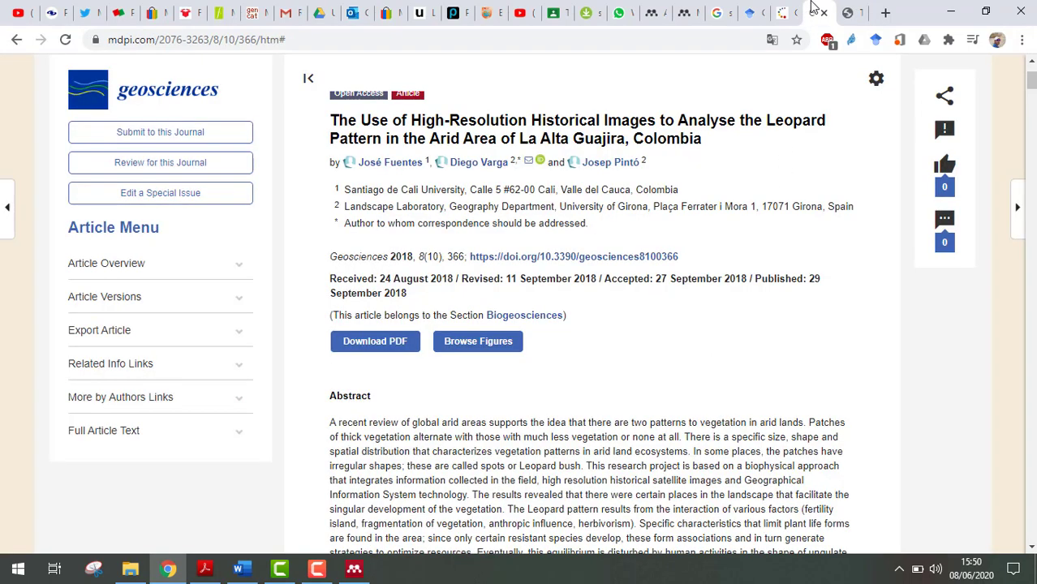
scroll(638, 328, up, 2)
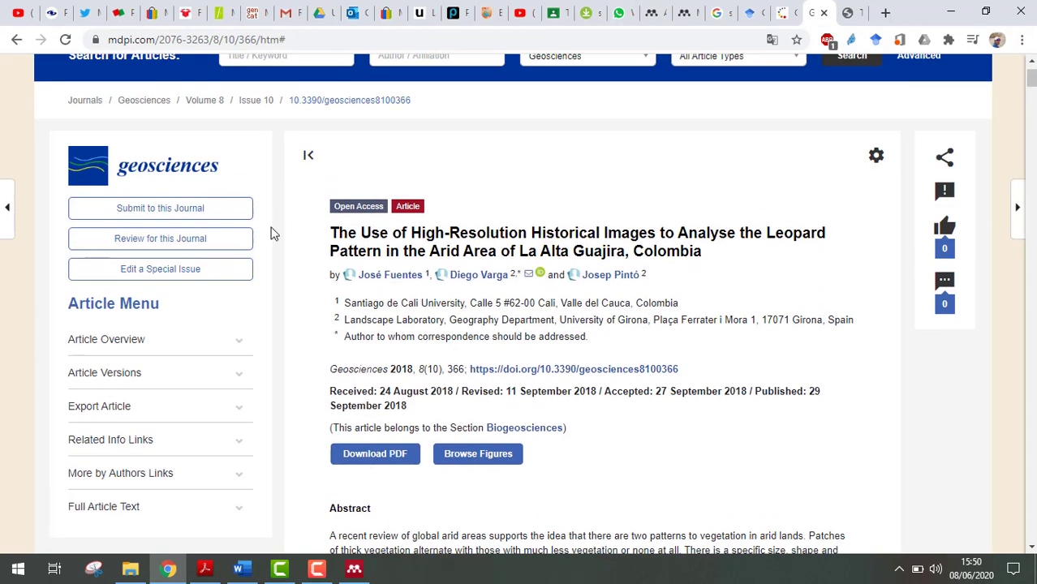
Step: Export the Geosciences article's citation in BibTeX format from the article's web page
scroll(154, 136, up, 1)
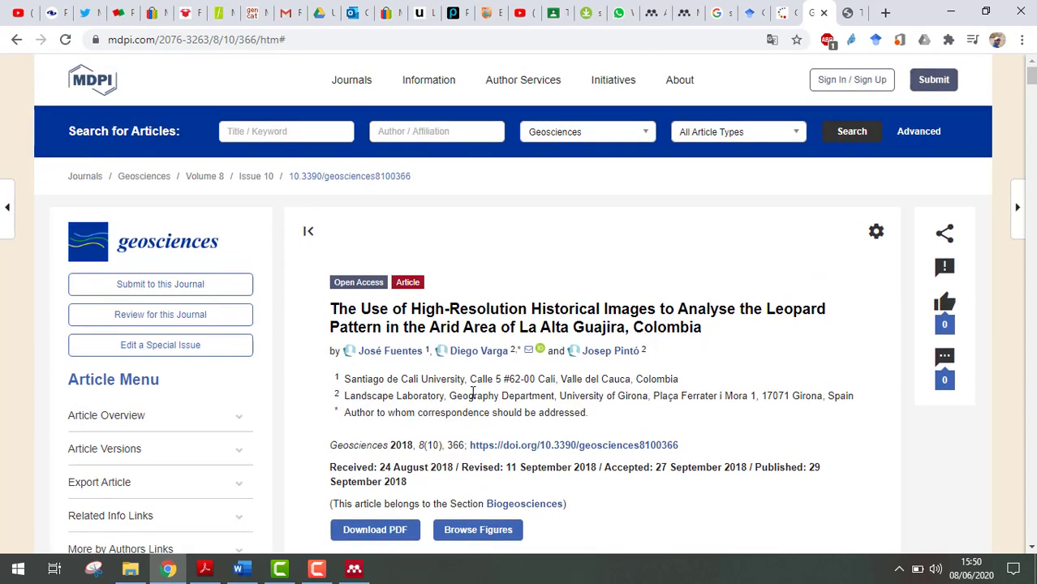
scroll(473, 393, down, 1)
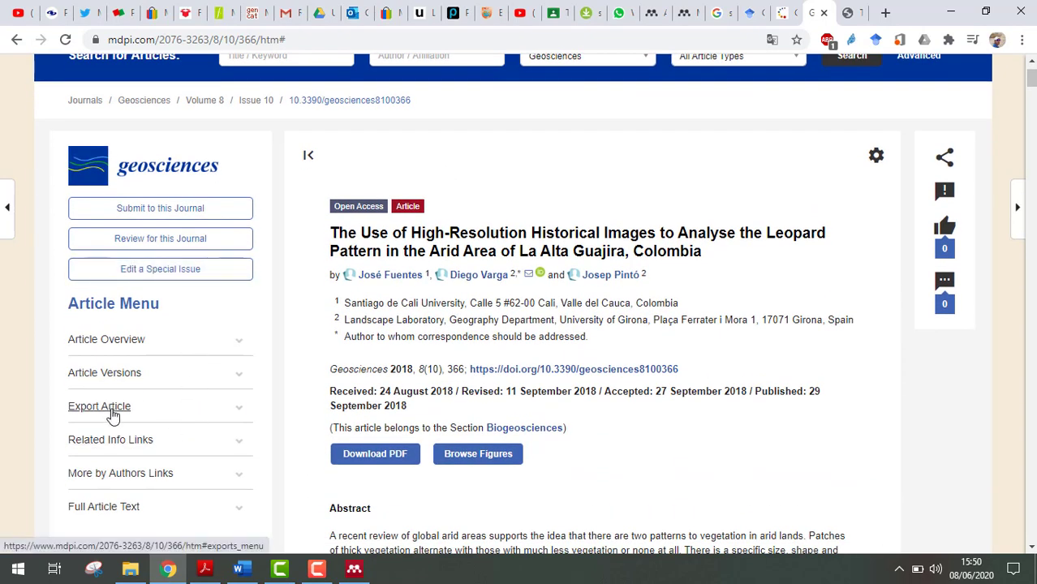
click(242, 413)
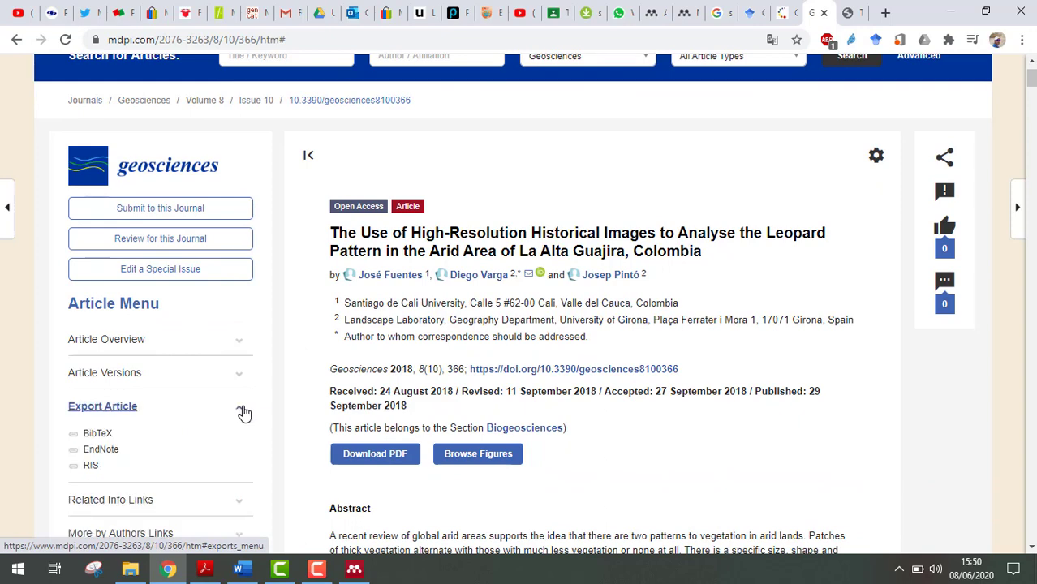
scroll(242, 413, down, 1)
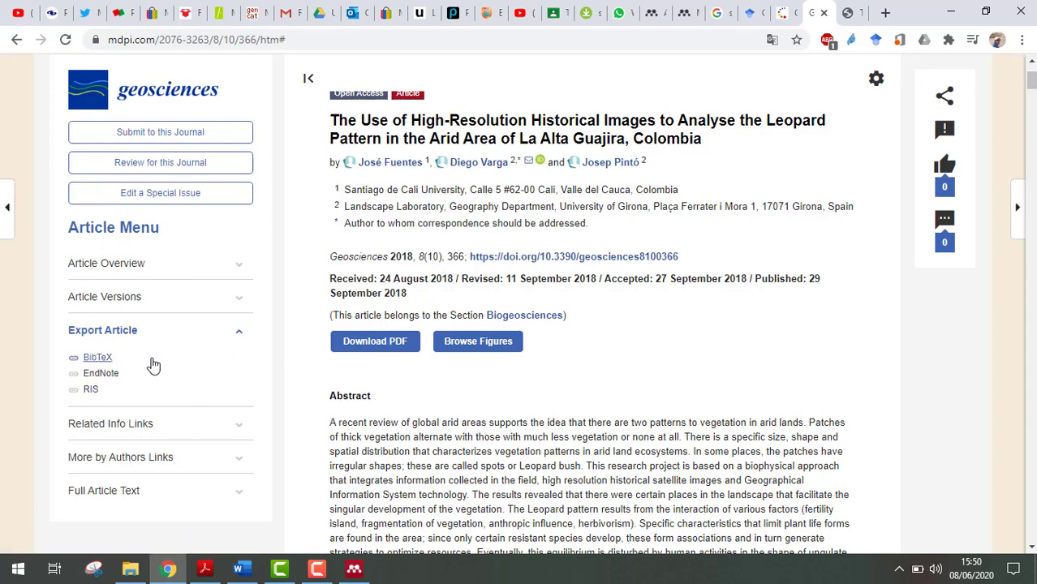
click(97, 359)
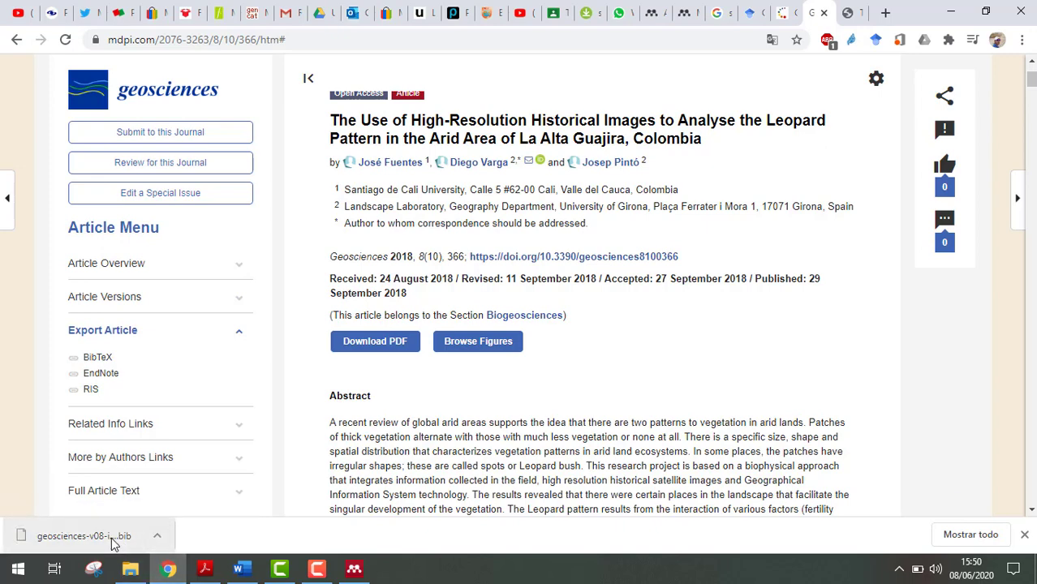
Step: Show the downloaded BibTeX file in the Descargas folder and delete the duplicate geosciences-v08-i10_20200608 (1).bib
click(157, 536)
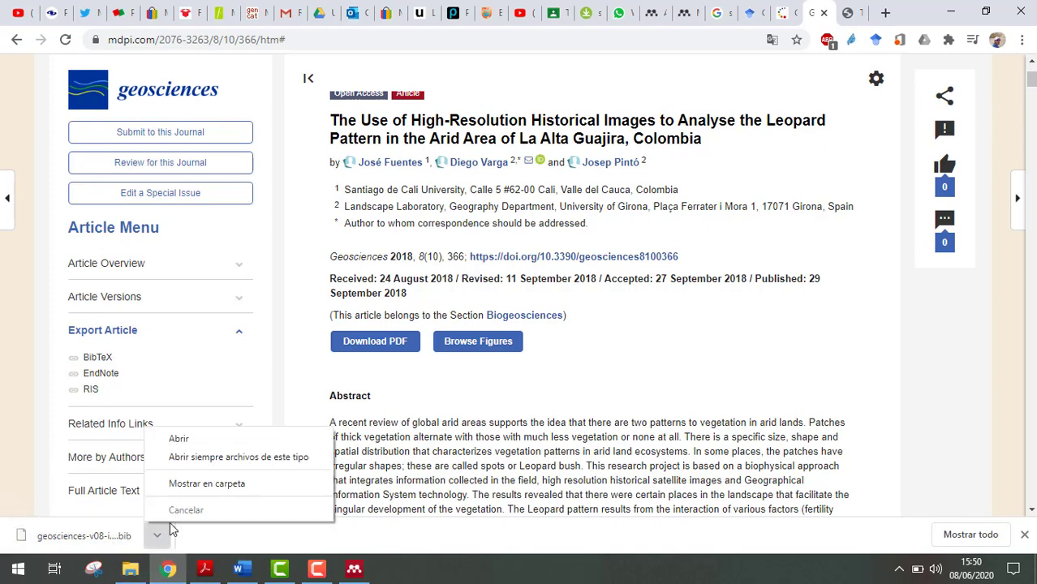
click(215, 490)
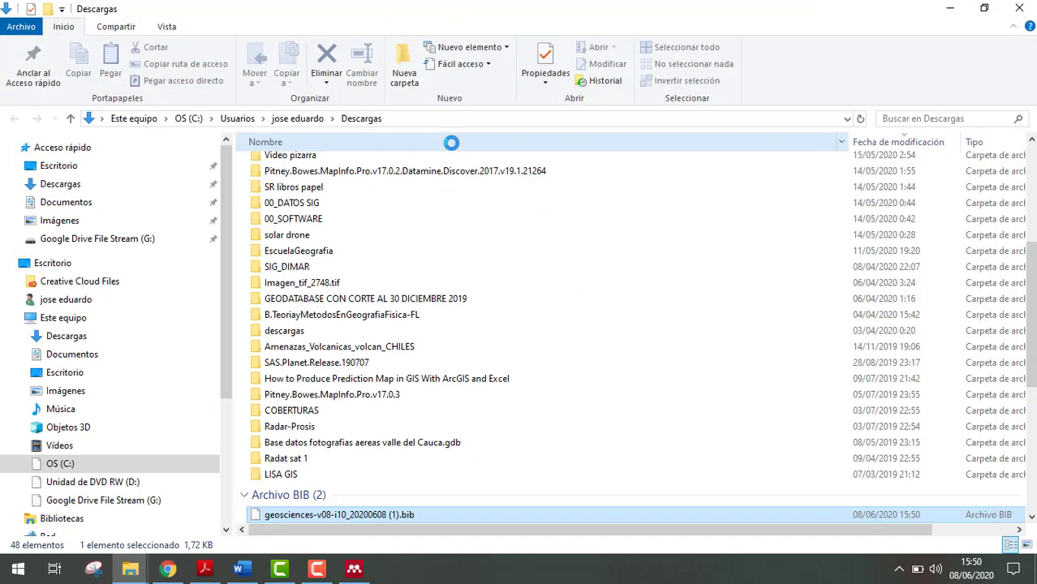
scroll(430, 439, down, 2)
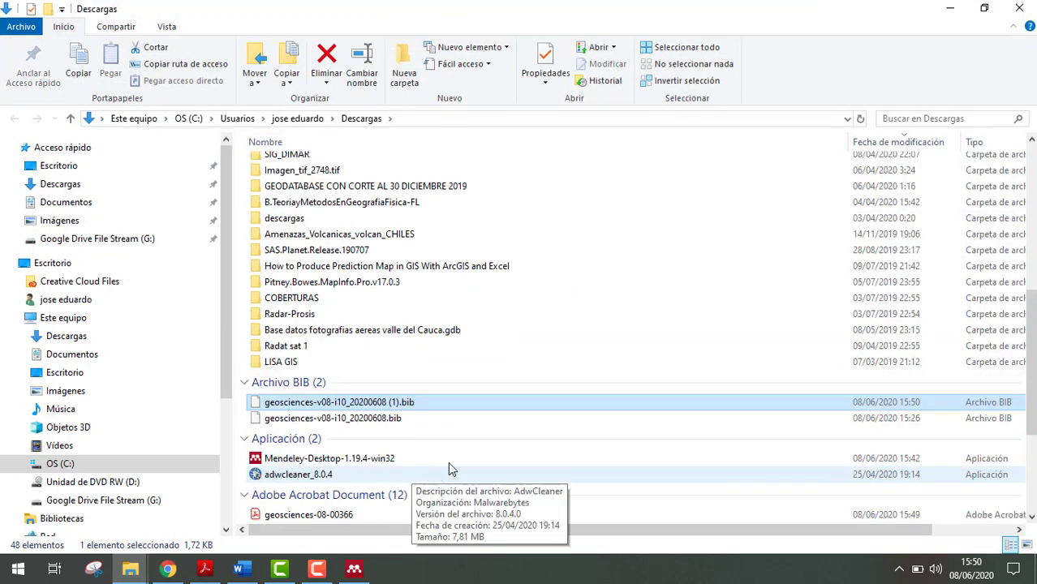
right_click(415, 408)
click(452, 352)
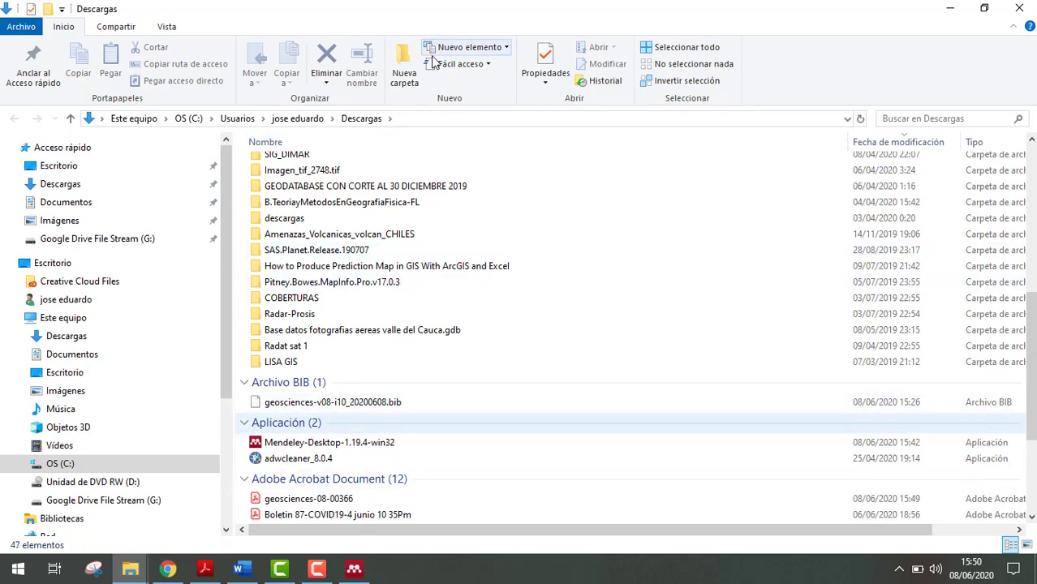
Step: Switch to Mendeley Desktop and add geosciences-v08-i10_20200608.bib from the Descargas folder to the library
click(353, 570)
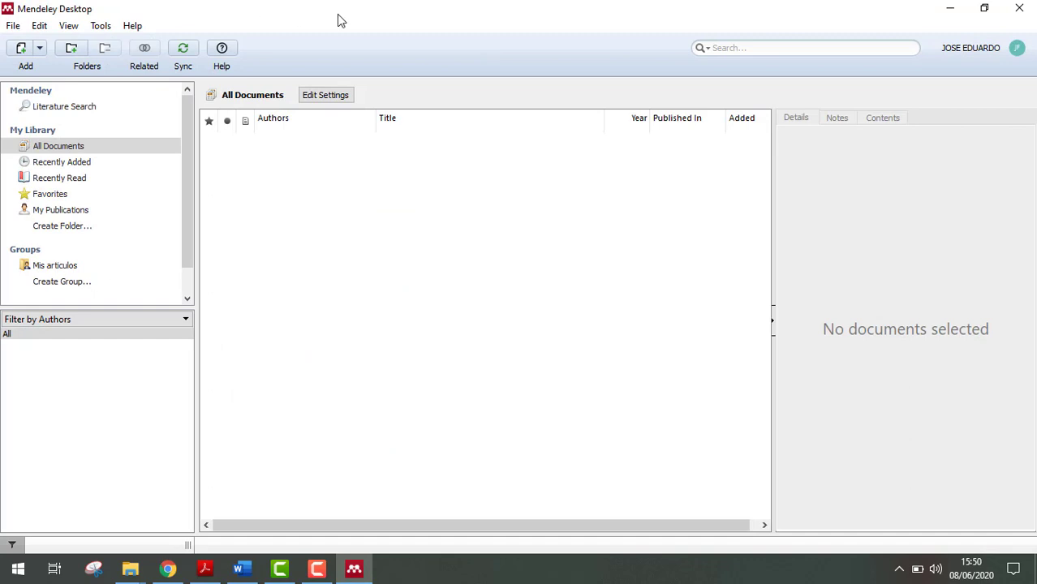
click(13, 25)
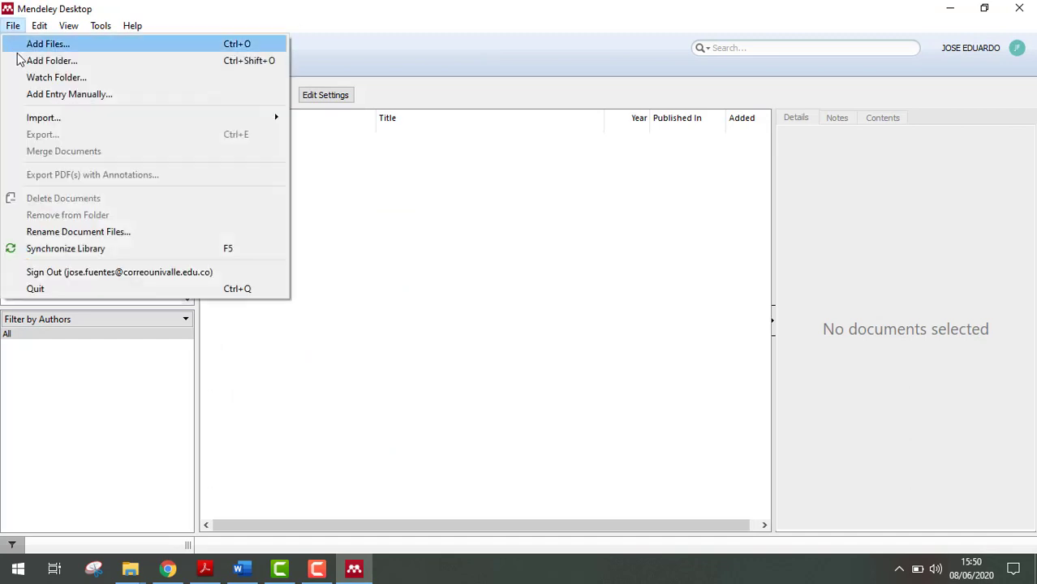
click(78, 51)
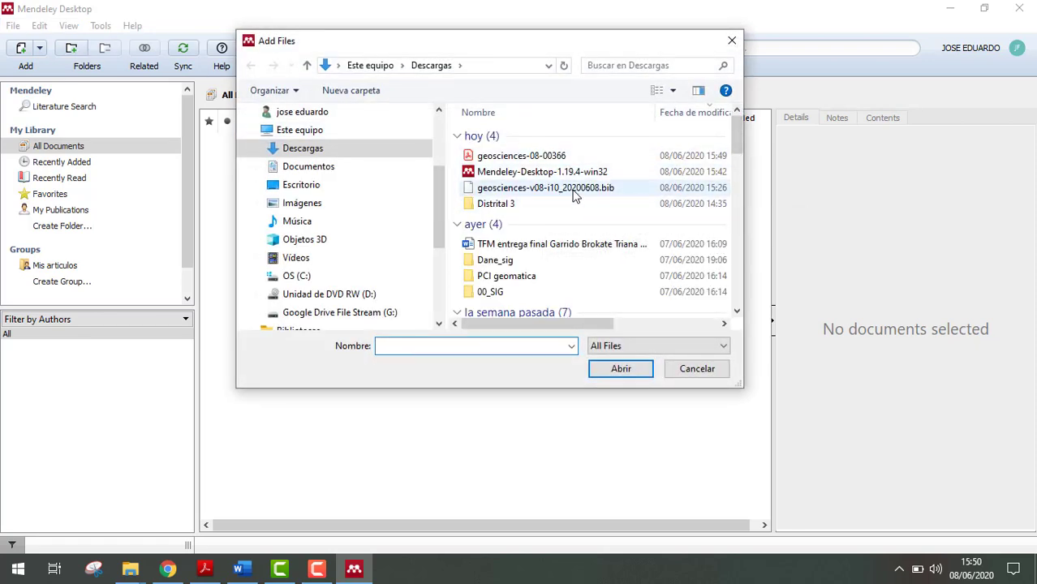
click(573, 193)
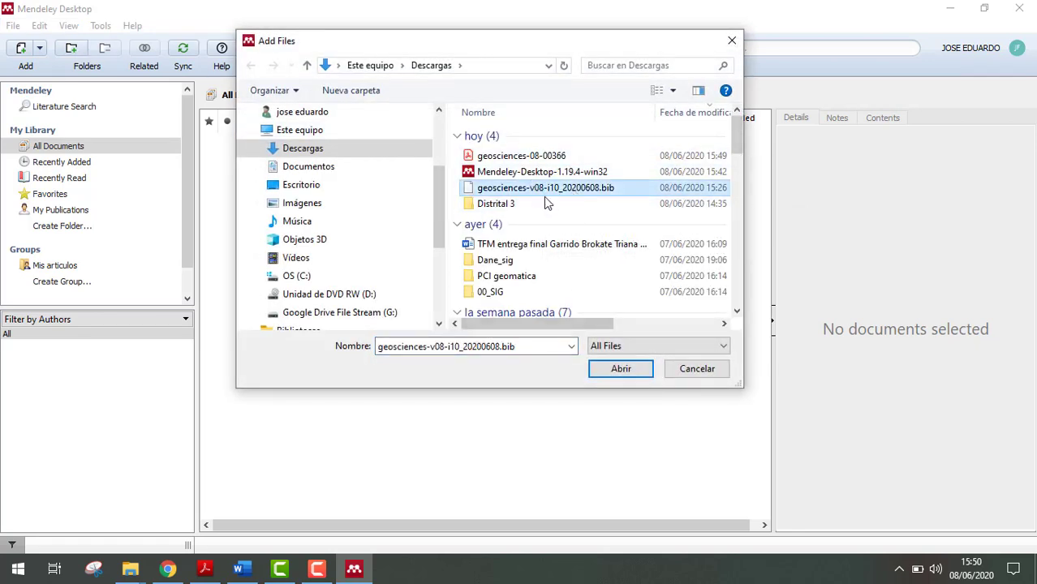
click(614, 367)
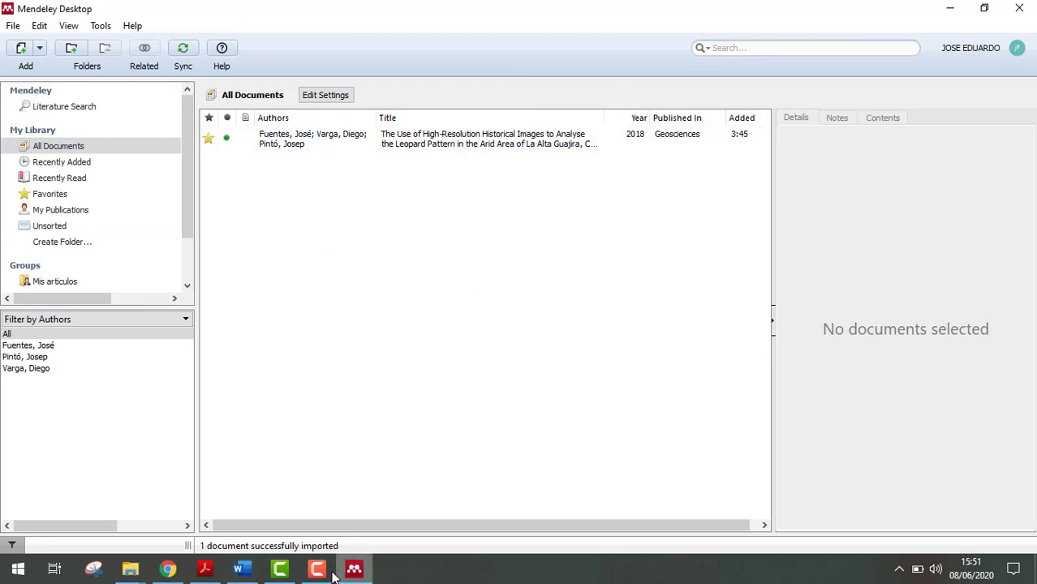
Step: Switch to Chrome and review the article page's title, authors, publication details and abstract against the imported reference
click(206, 573)
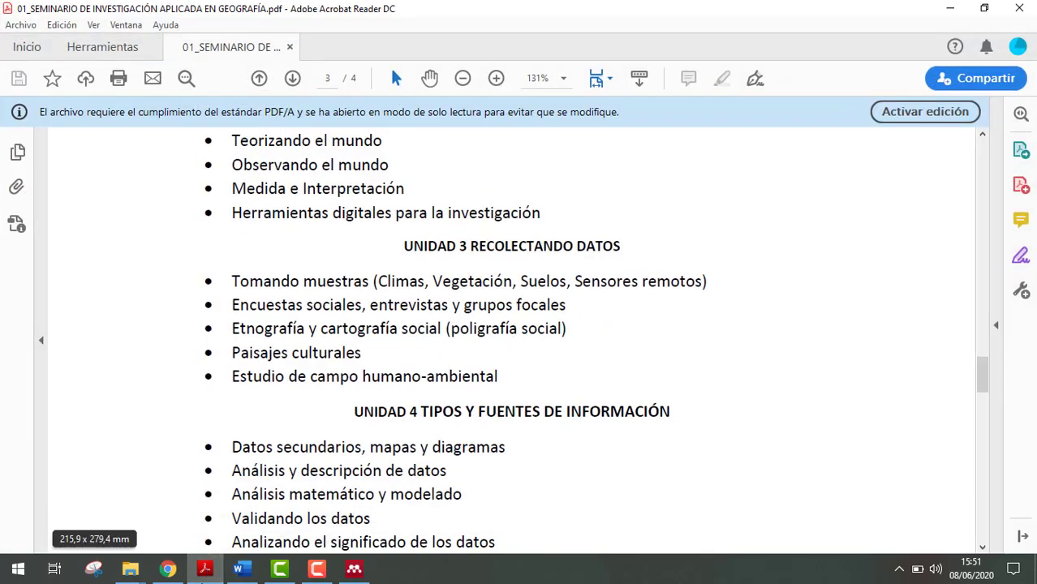
click(213, 573)
click(167, 569)
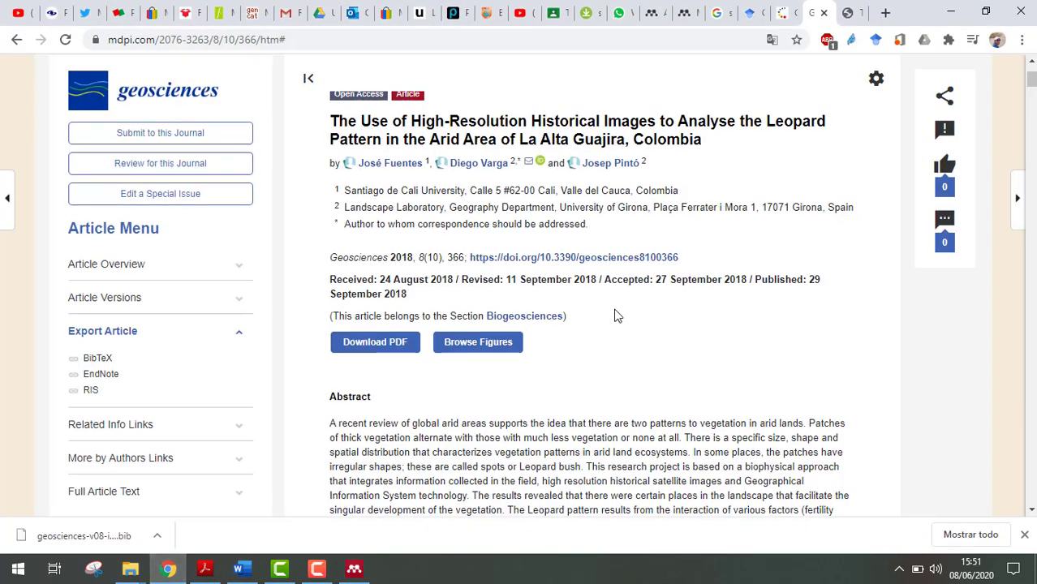
scroll(625, 292, up, 1)
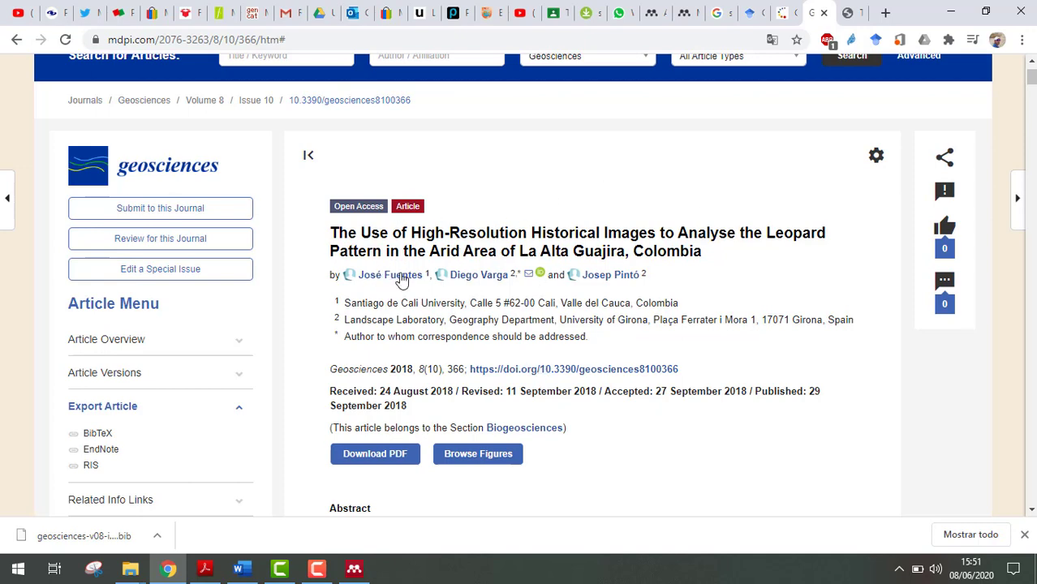
scroll(610, 321, down, 2)
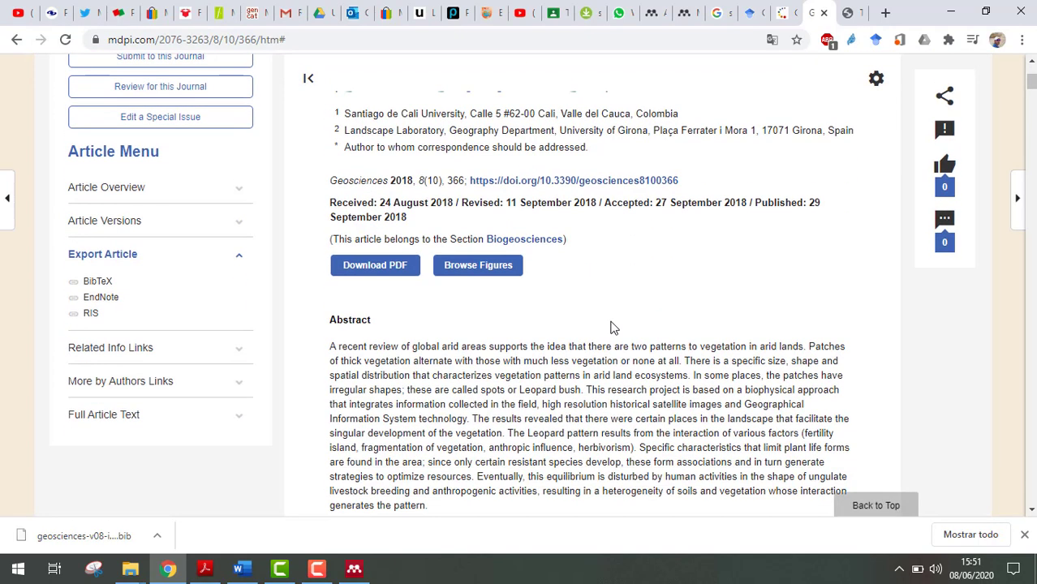
scroll(613, 328, up, 2)
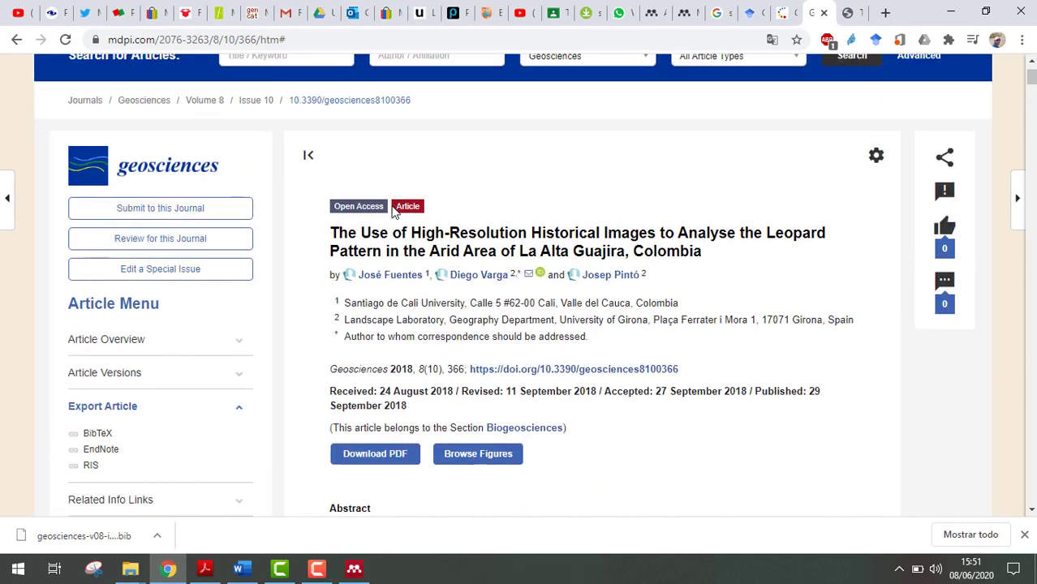
Step: Return to Mendeley Desktop and look over the list of all documents in the library
click(354, 569)
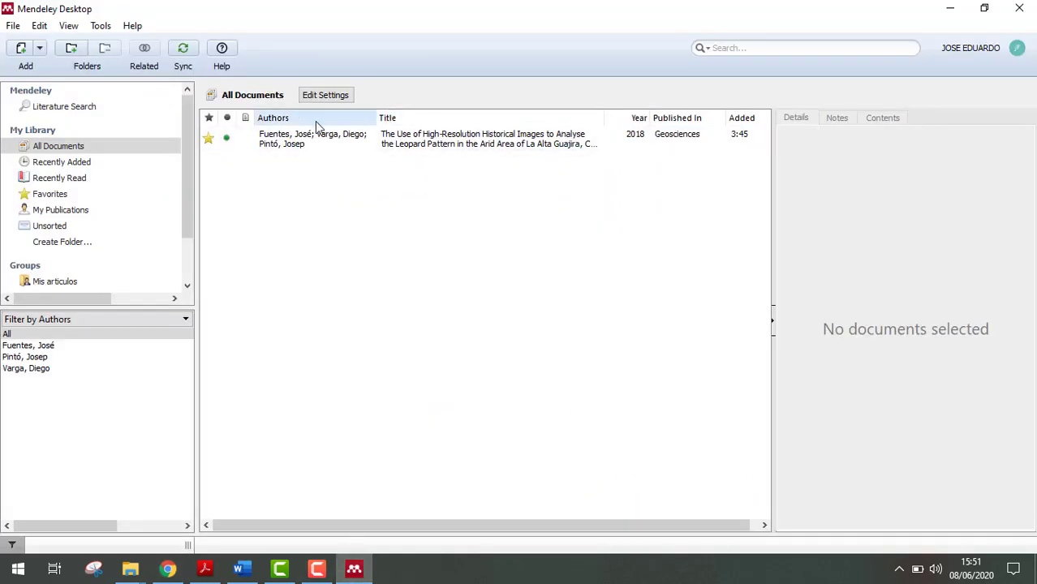
click(104, 147)
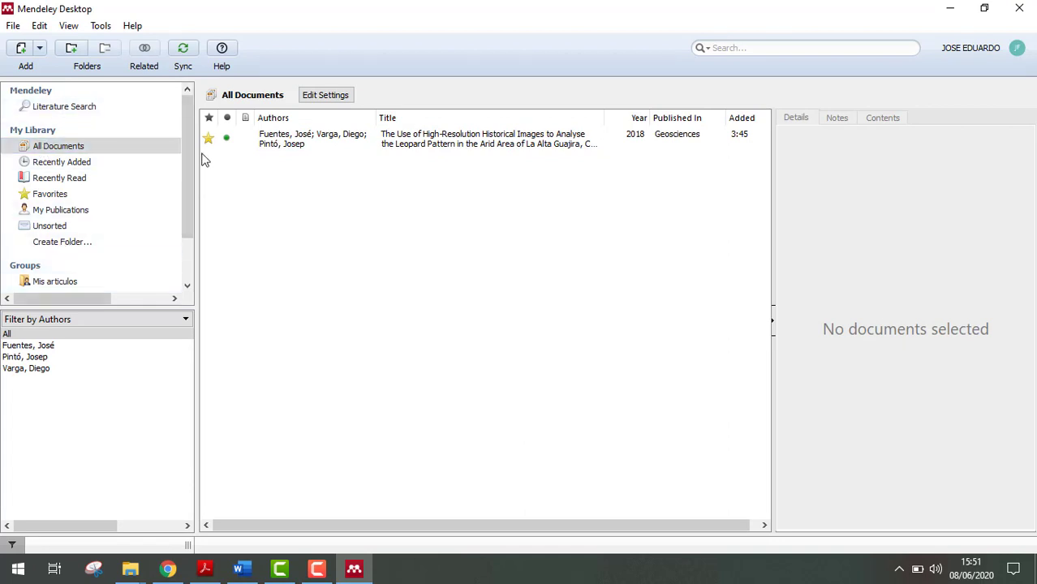
mouse_move(190, 126)
mouse_down()
mouse_move(199, 239)
mouse_move(207, 116)
mouse_up()
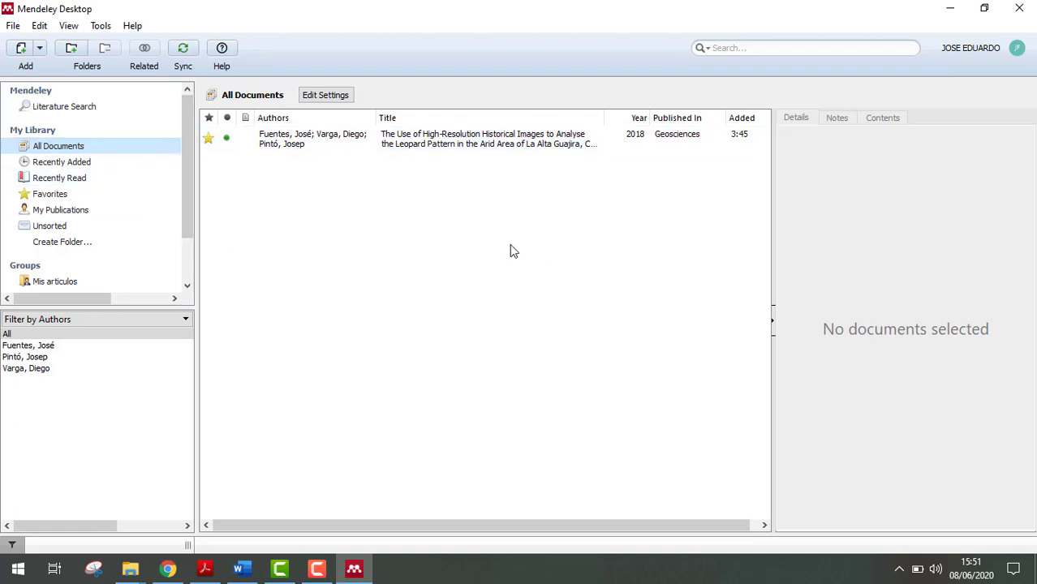
Step: Select the imported Leopard pattern article and examine its details and notes
click(299, 146)
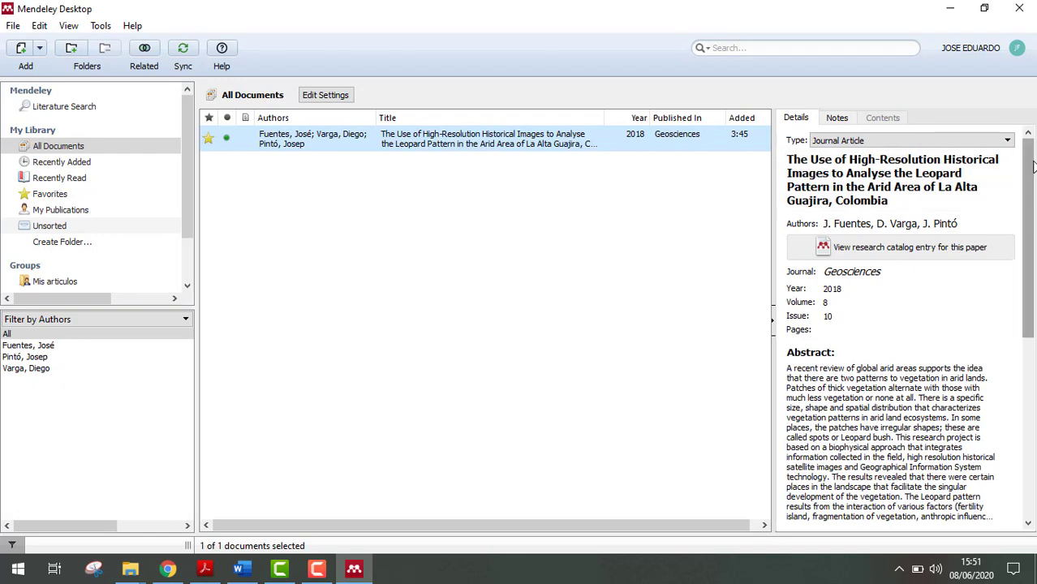
drag(1033, 169, 1034, 352)
scroll(878, 241, up, 10)
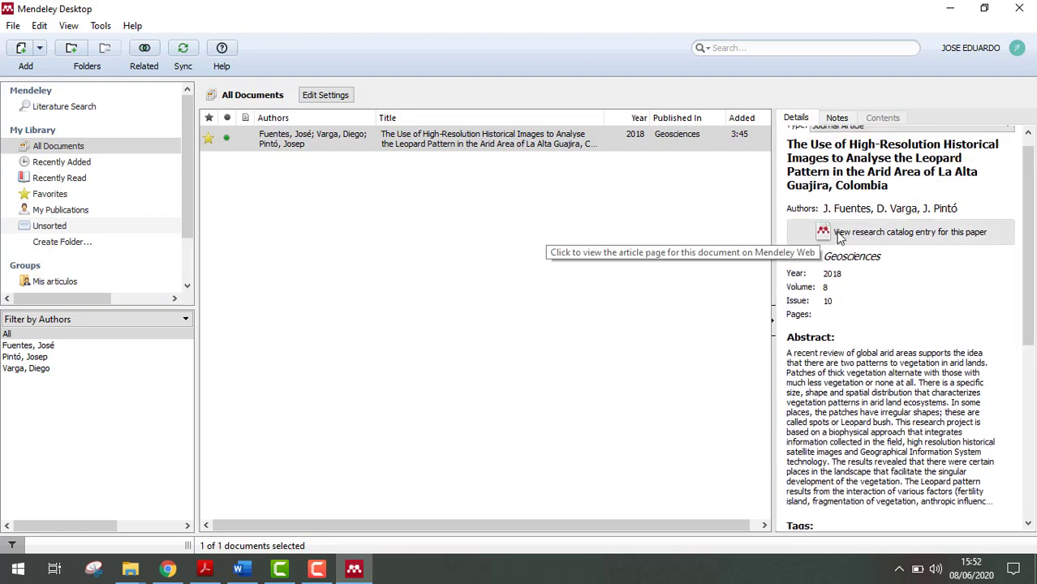
click(844, 119)
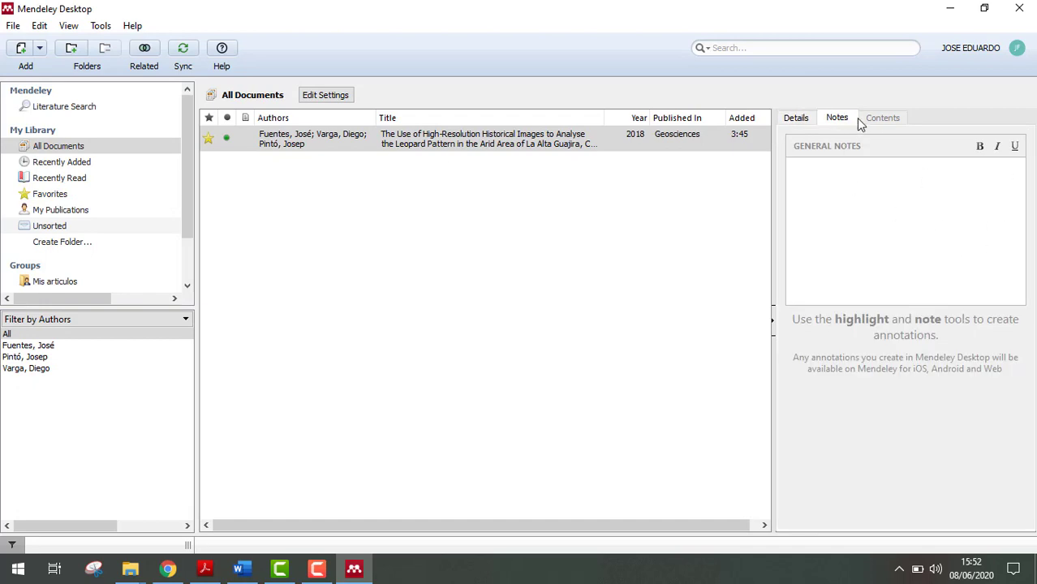
click(789, 120)
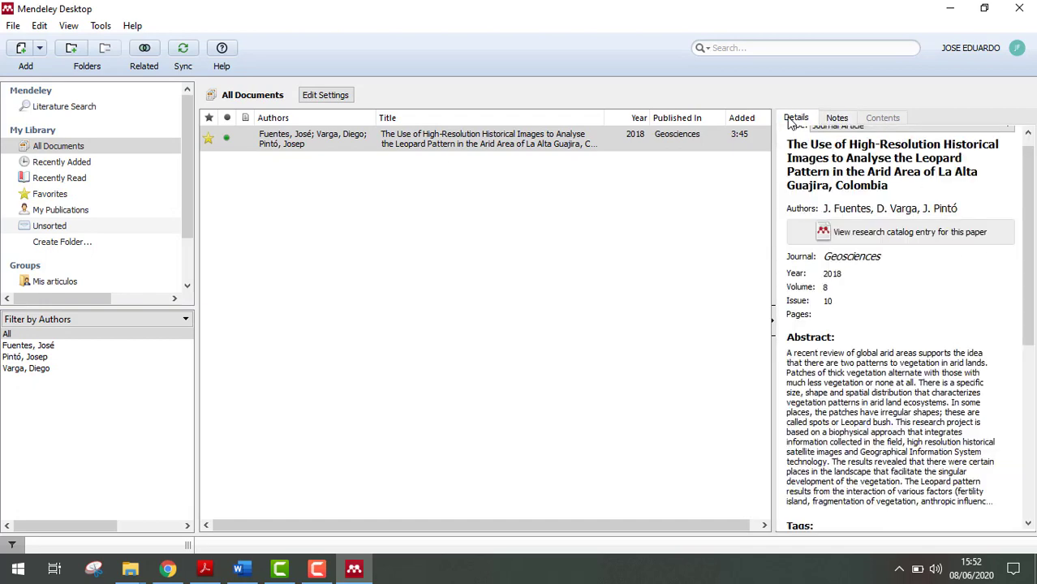
Step: Open the paper's research catalog entry on Mendeley Web and dismiss the translation offer
click(823, 233)
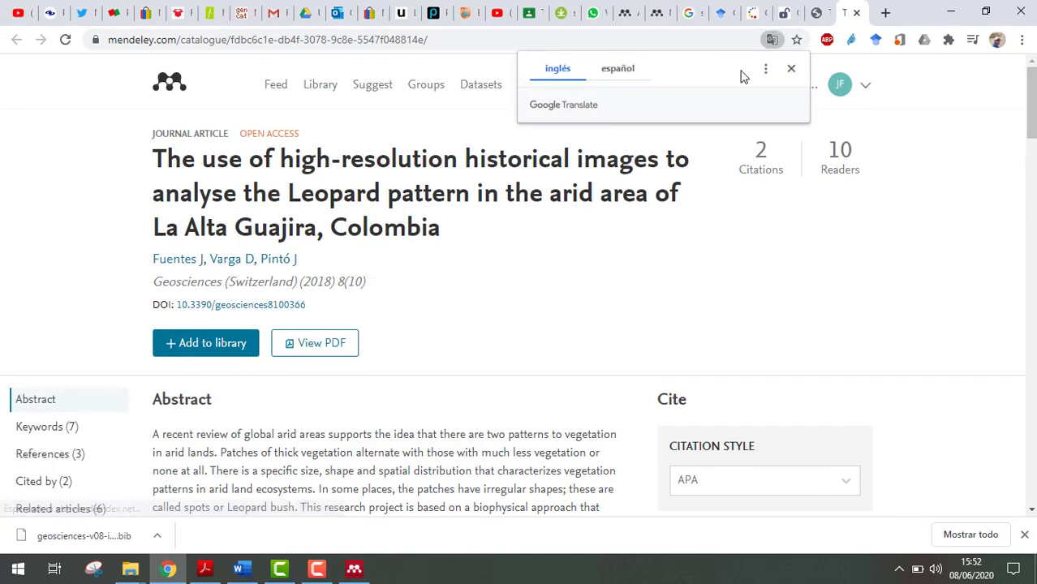
click(354, 568)
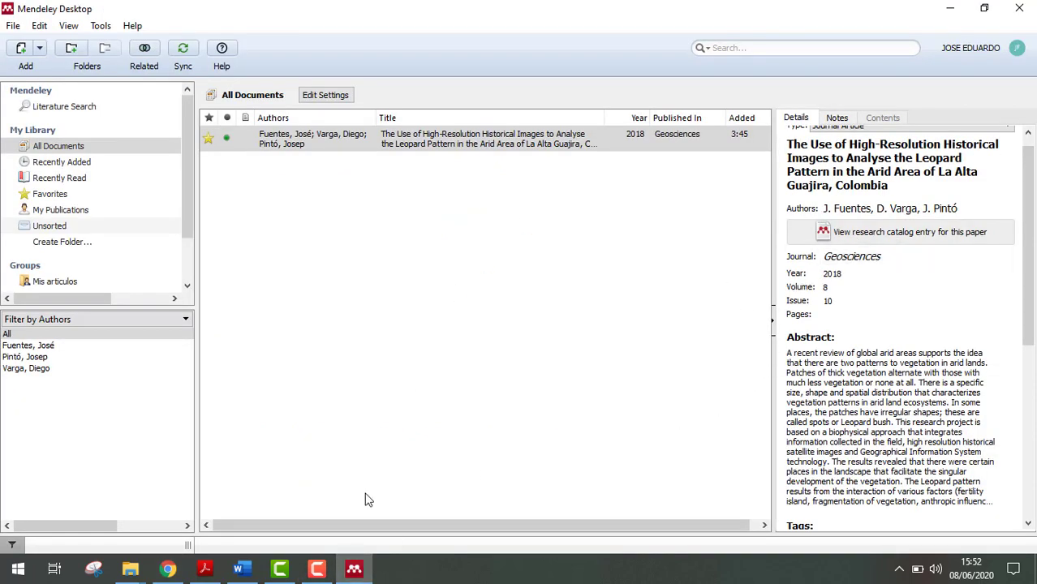
click(354, 569)
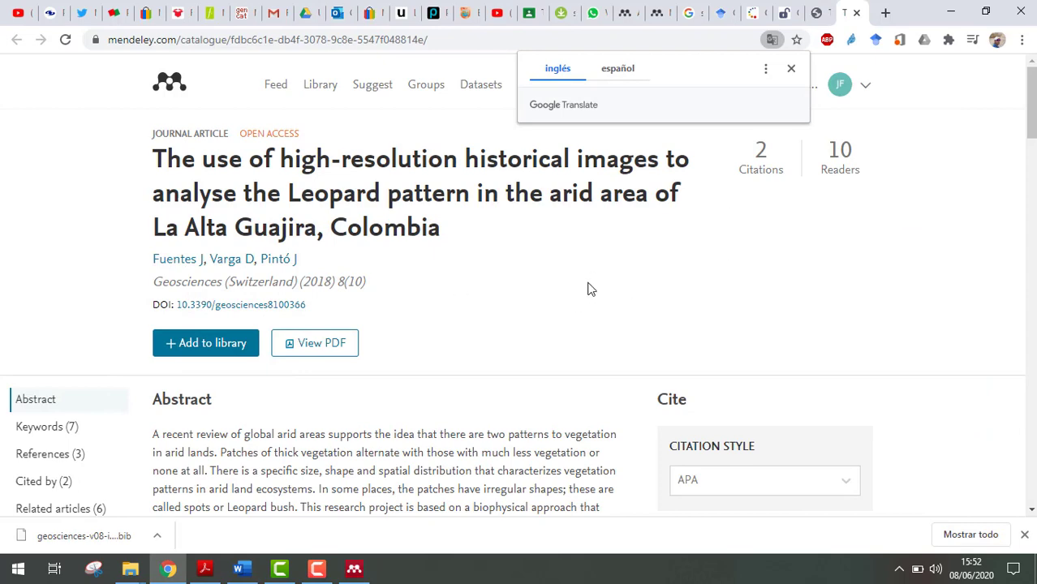
scroll(590, 290, down, 2)
scroll(588, 297, up, 2)
click(481, 329)
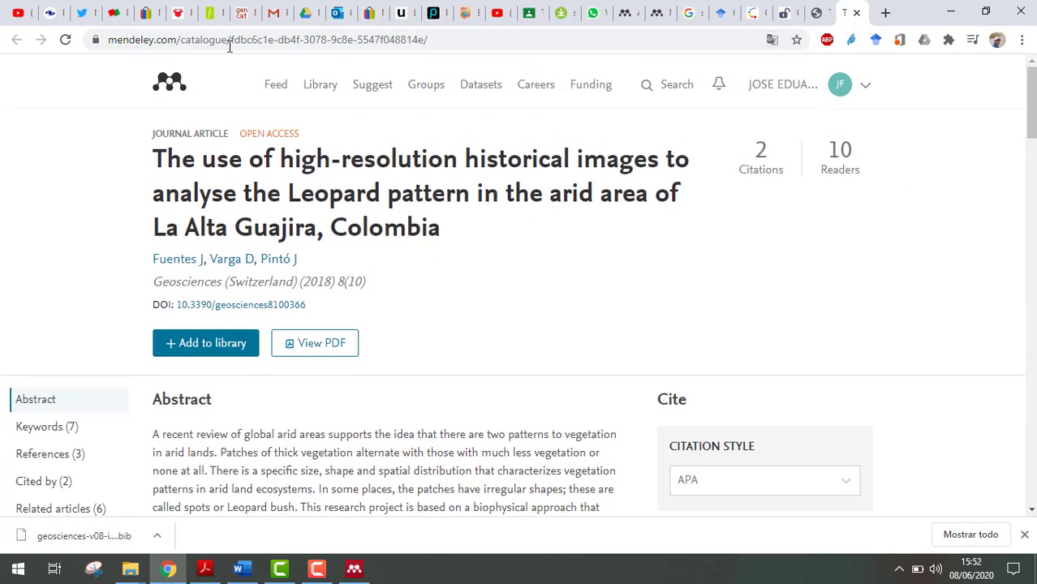
Step: Skim the catalog entry's abstract, keywords and APA citation, and download the article's PDF from it
scroll(482, 319, down, 1)
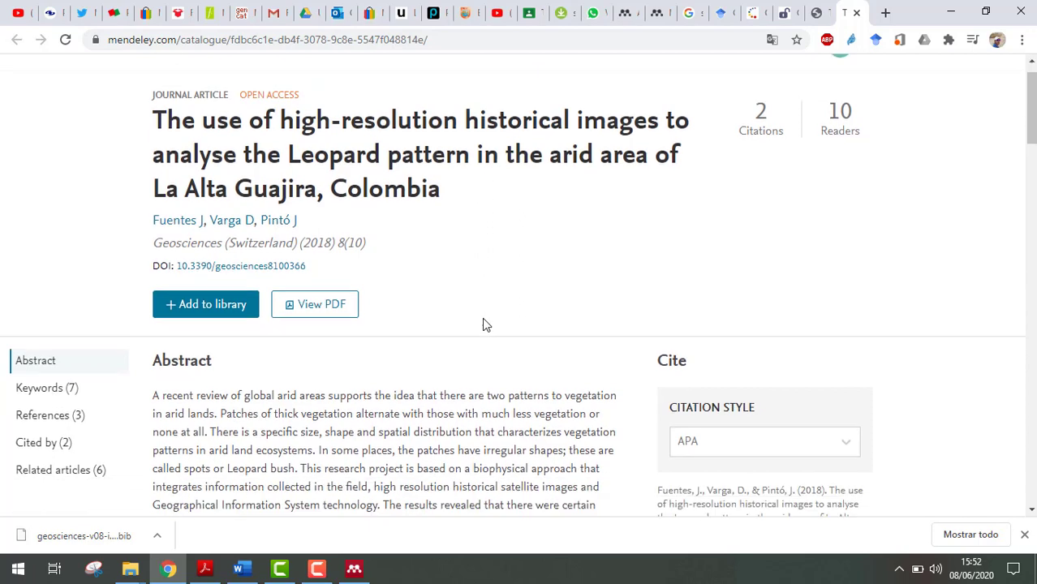
scroll(639, 232, up, 1)
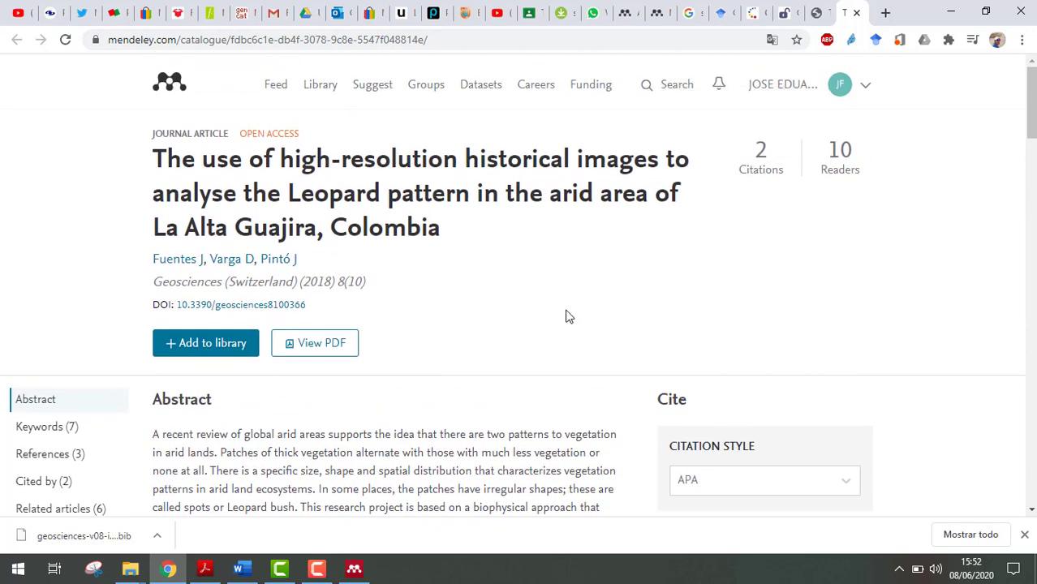
scroll(473, 341, down, 1)
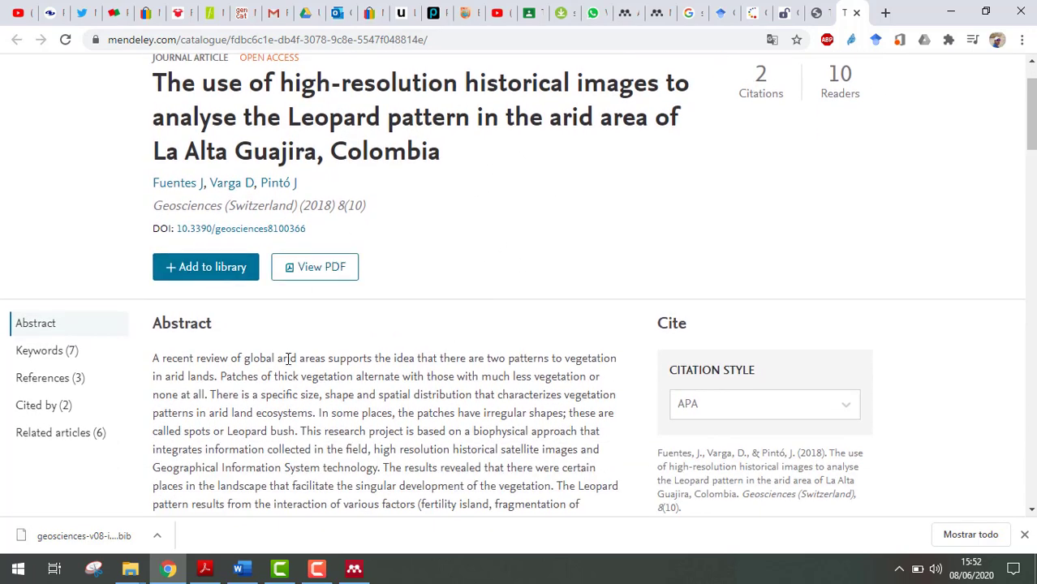
scroll(287, 360, down, 3)
scroll(288, 360, down, 3)
scroll(289, 365, up, 6)
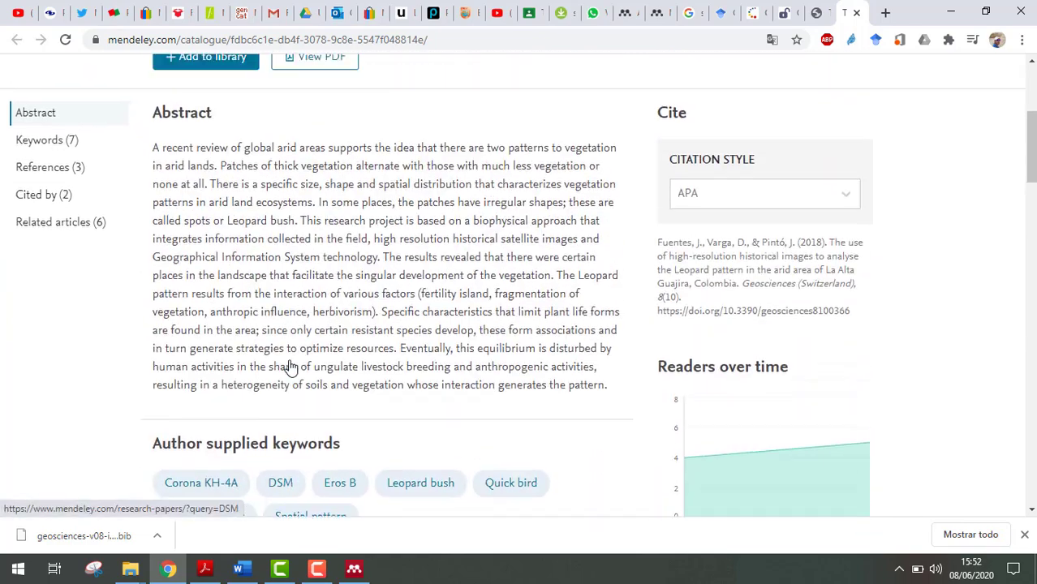
click(322, 195)
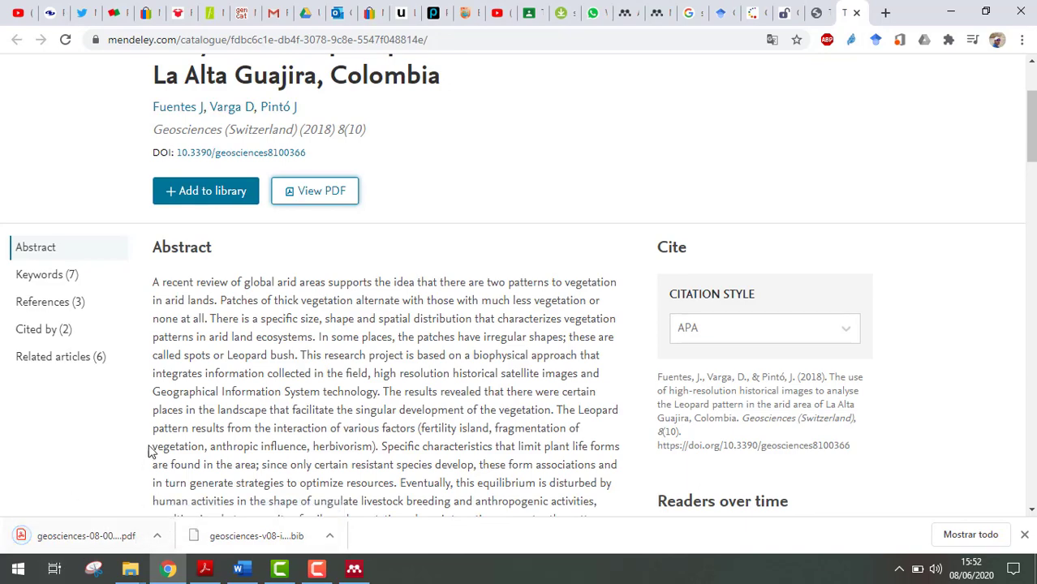
Step: Compare the article's original MDPI journal page with its Mendeley Web catalog entry
scroll(151, 446, down, 3)
scroll(150, 447, up, 3)
click(784, 12)
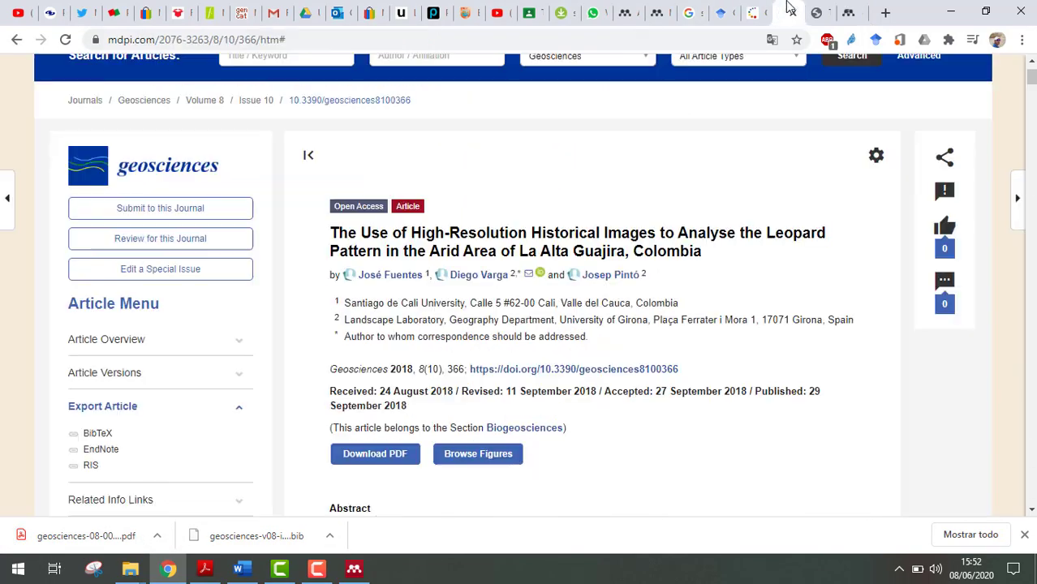
scroll(469, 318, up, 1)
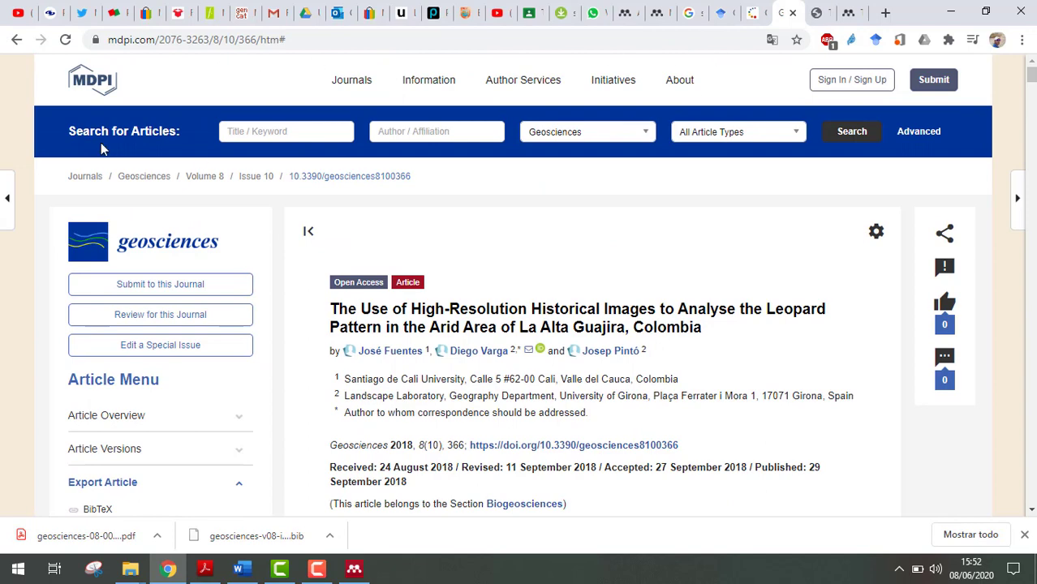
click(844, 13)
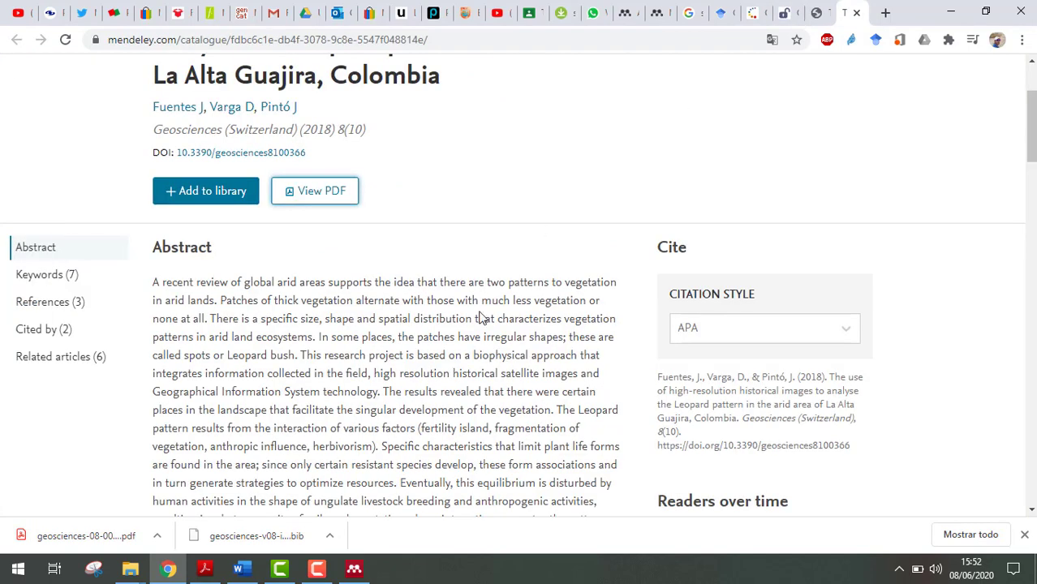
scroll(357, 283, up, 2)
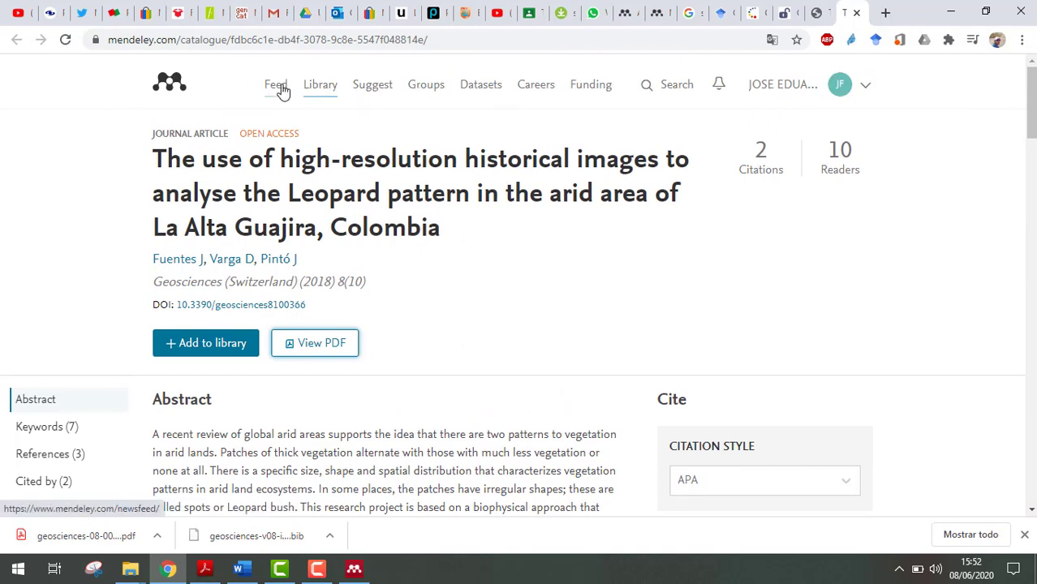
Step: Sync the library in Mendeley Desktop and open the same library on Mendeley Web in Chrome
click(354, 569)
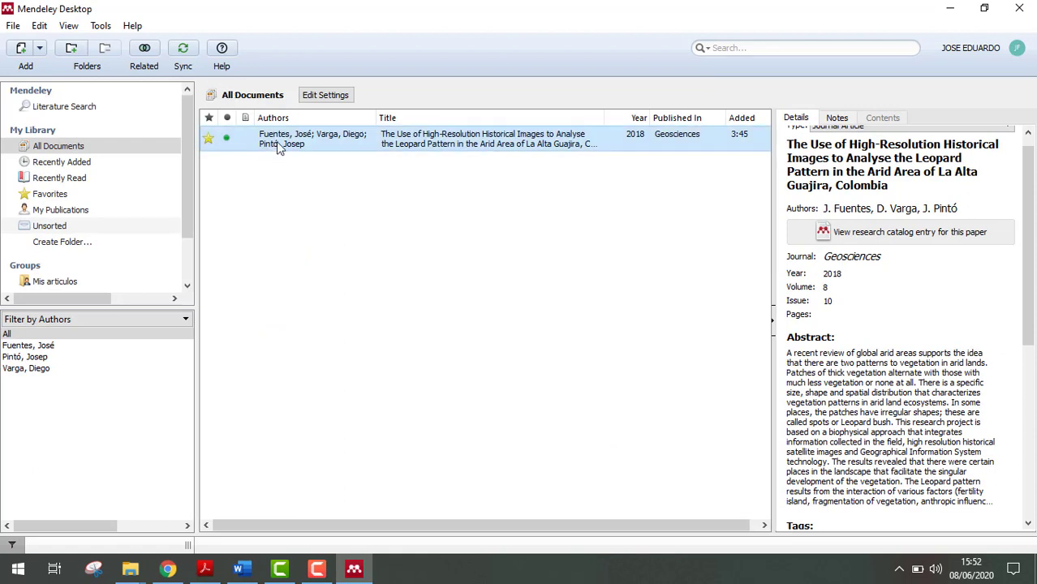
click(183, 49)
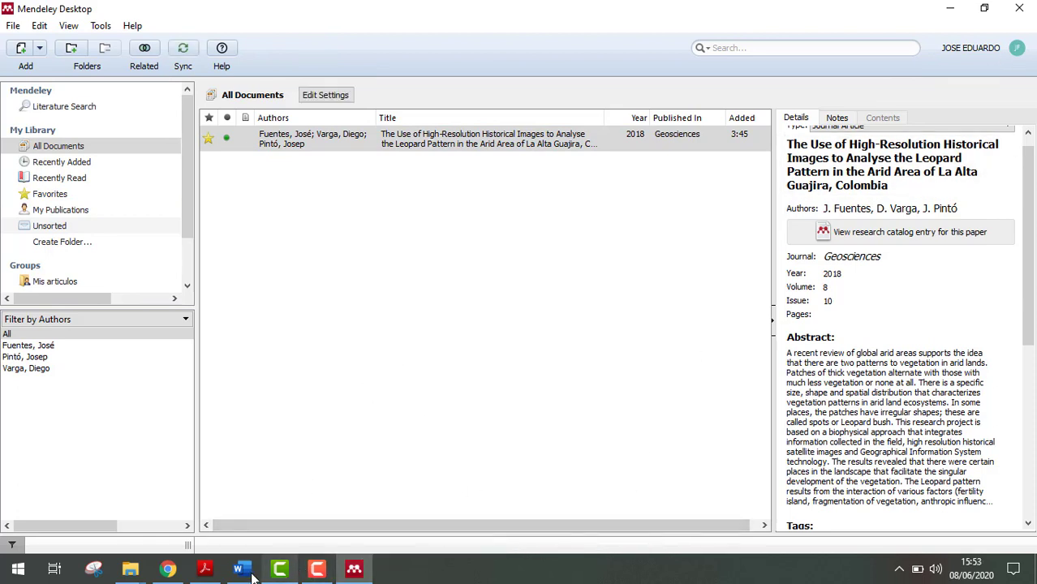
click(168, 569)
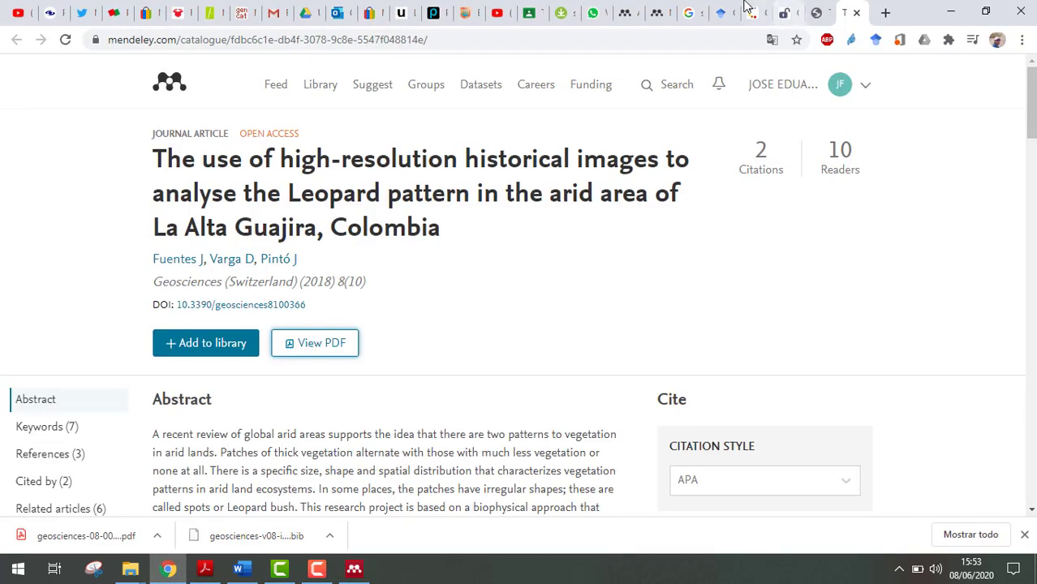
click(656, 12)
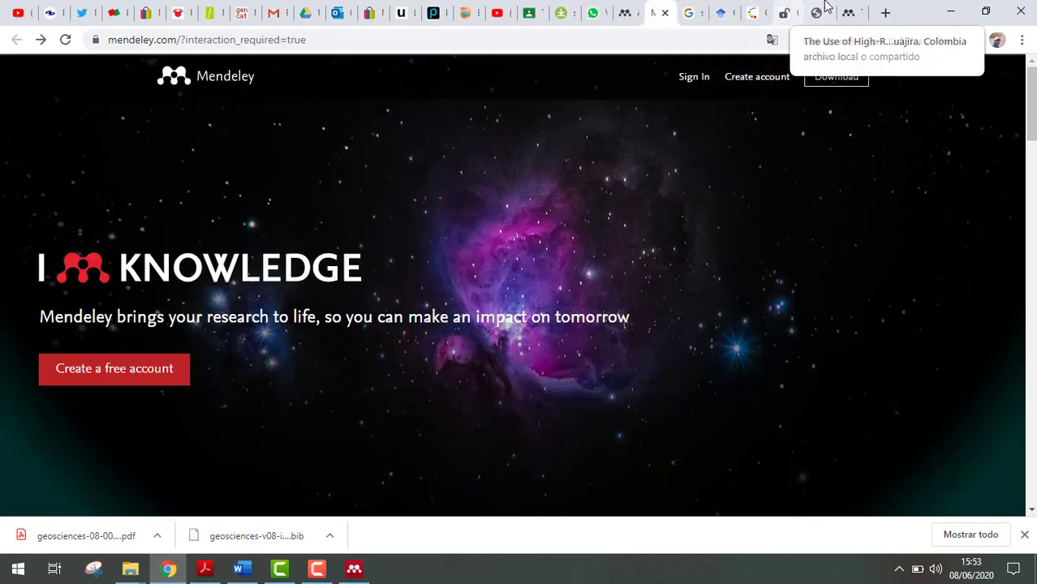
click(852, 10)
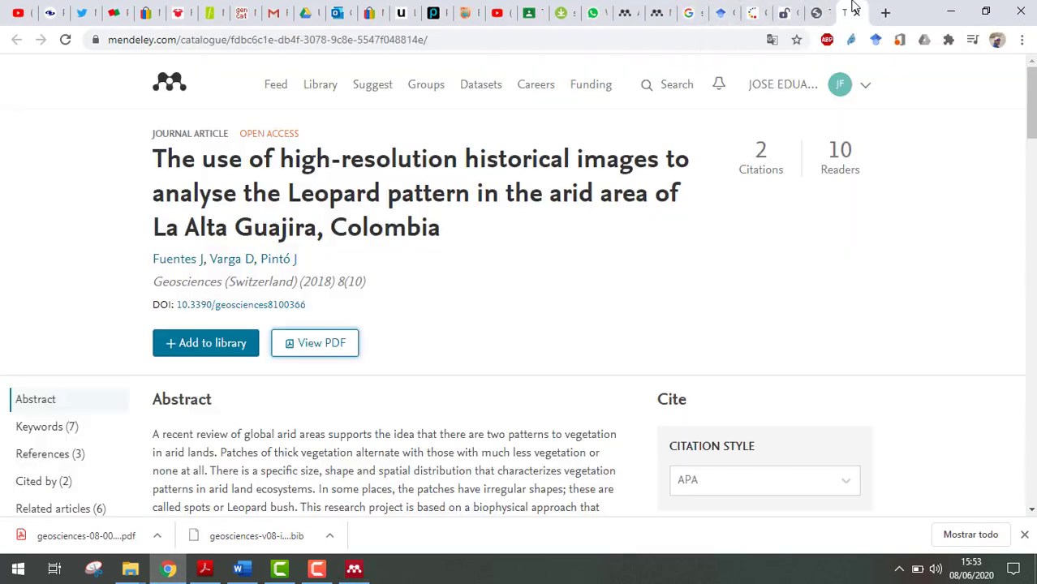
click(65, 39)
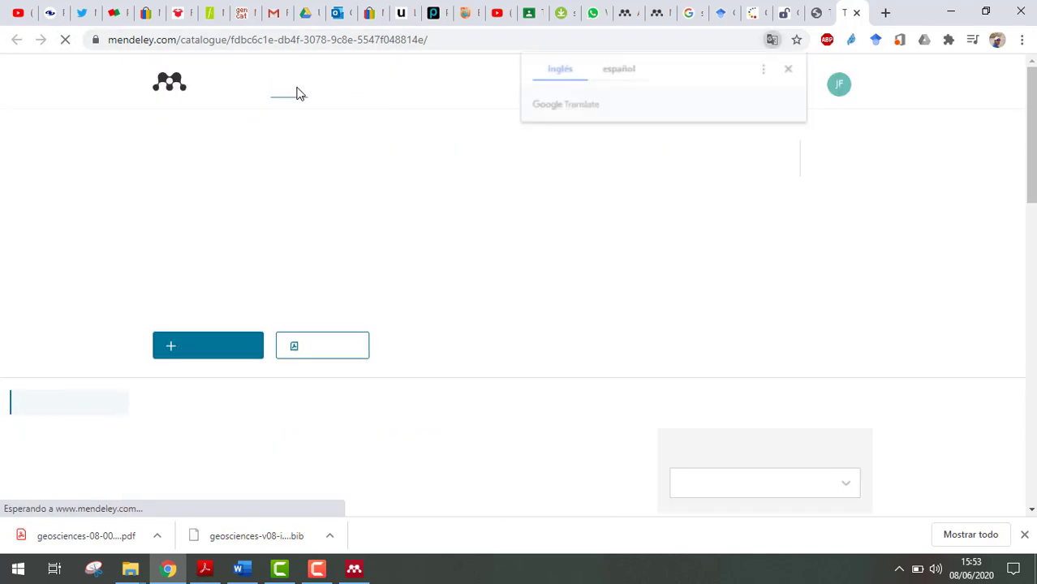
click(325, 92)
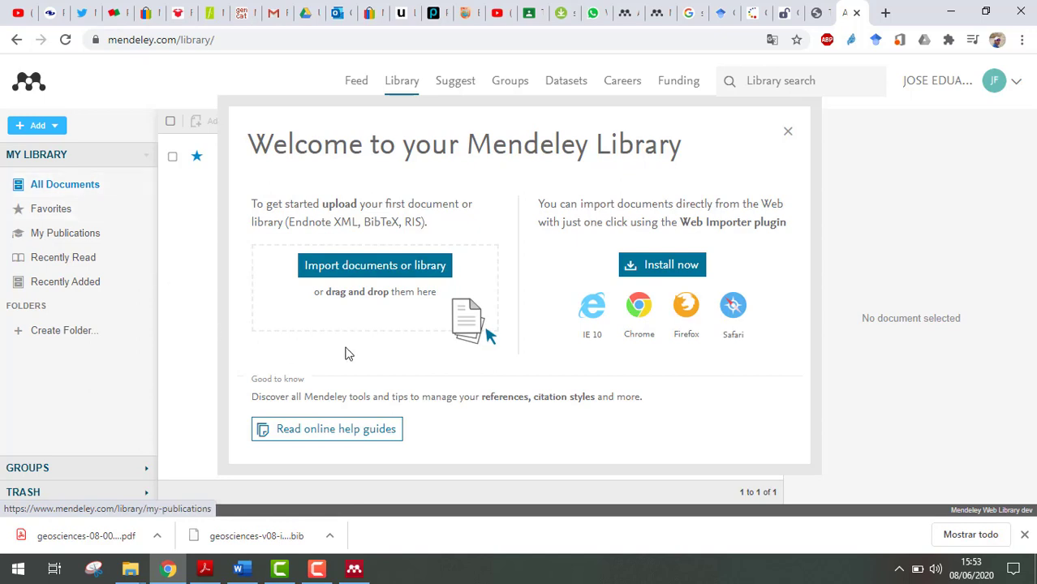
Step: Dismiss the web library's welcome message and go through its introductory tips until they are closed
click(787, 132)
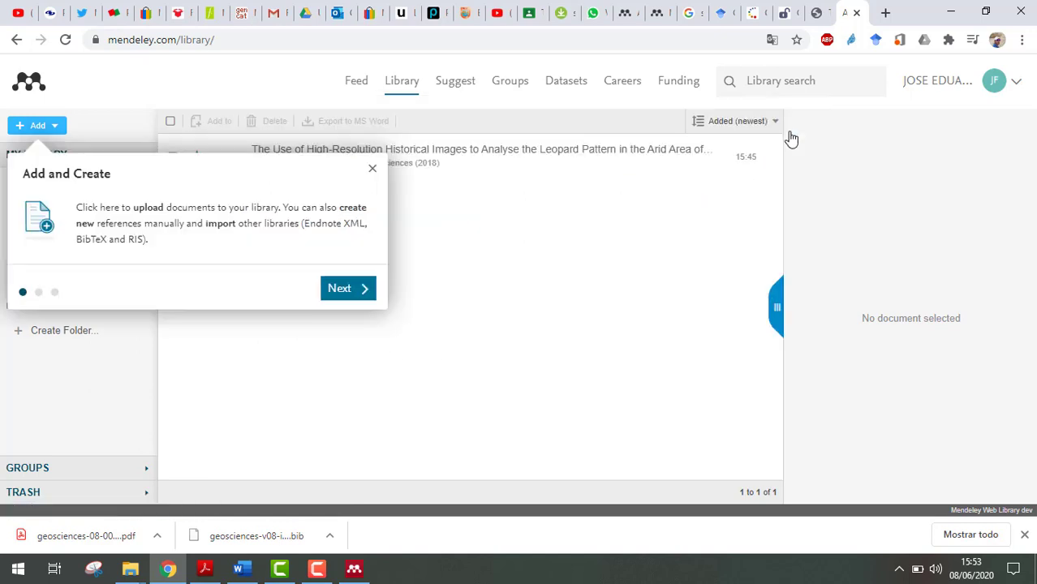
click(352, 292)
click(469, 335)
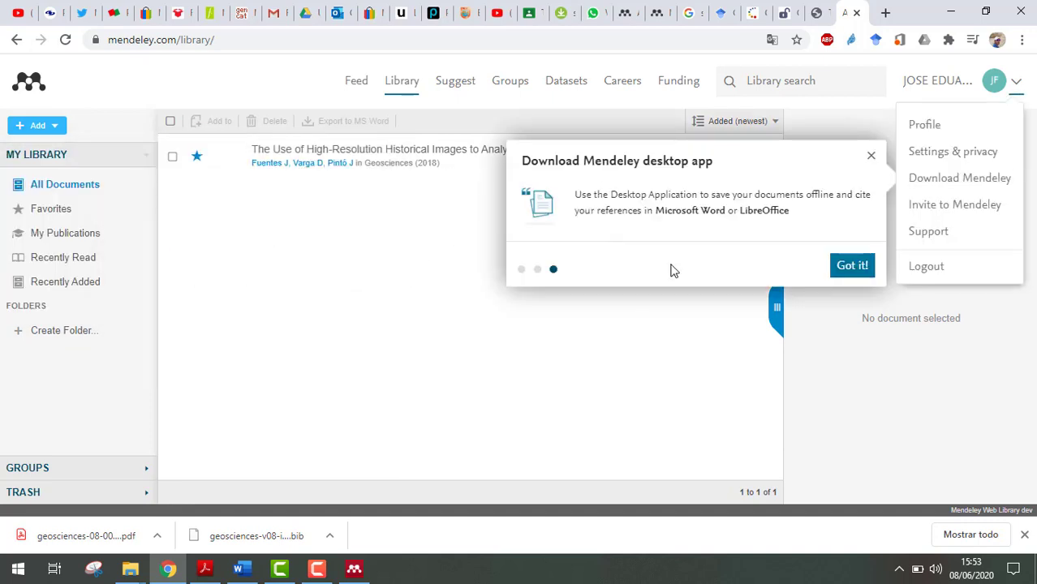
click(872, 158)
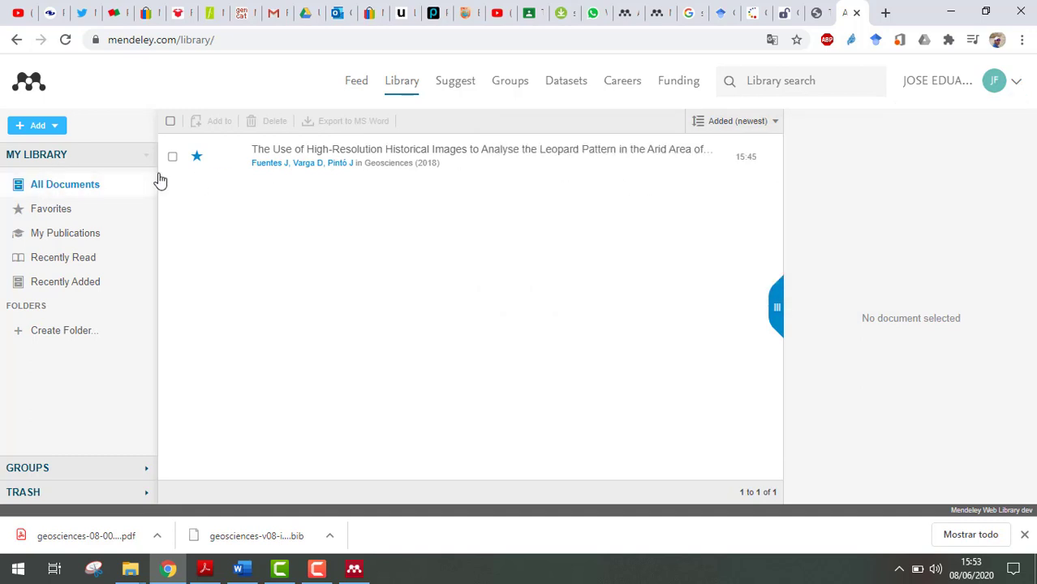
Step: Select the Leopard pattern article in the web library and compare it with its entry in Mendeley Desktop
click(488, 159)
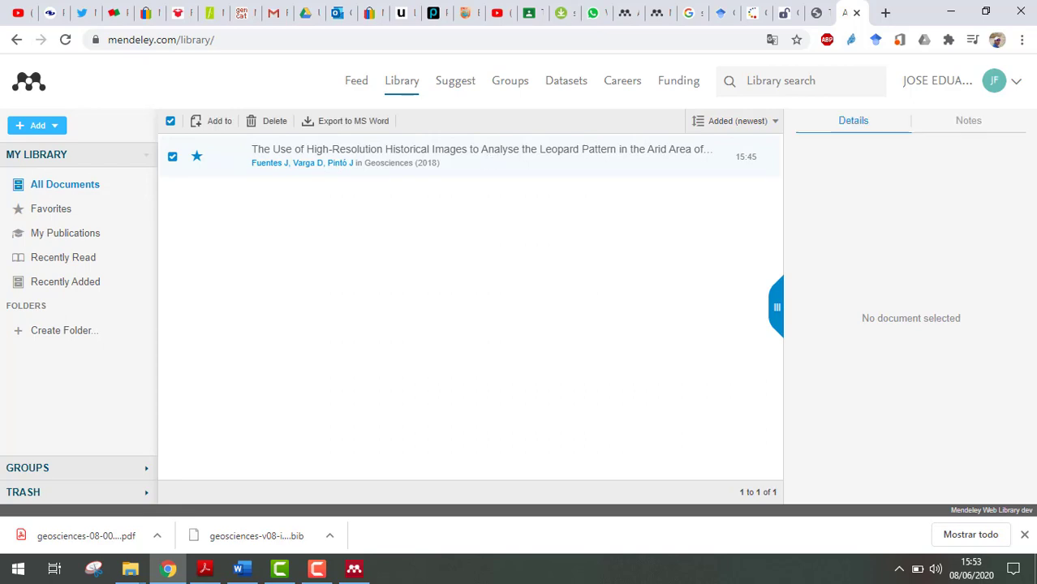
click(354, 570)
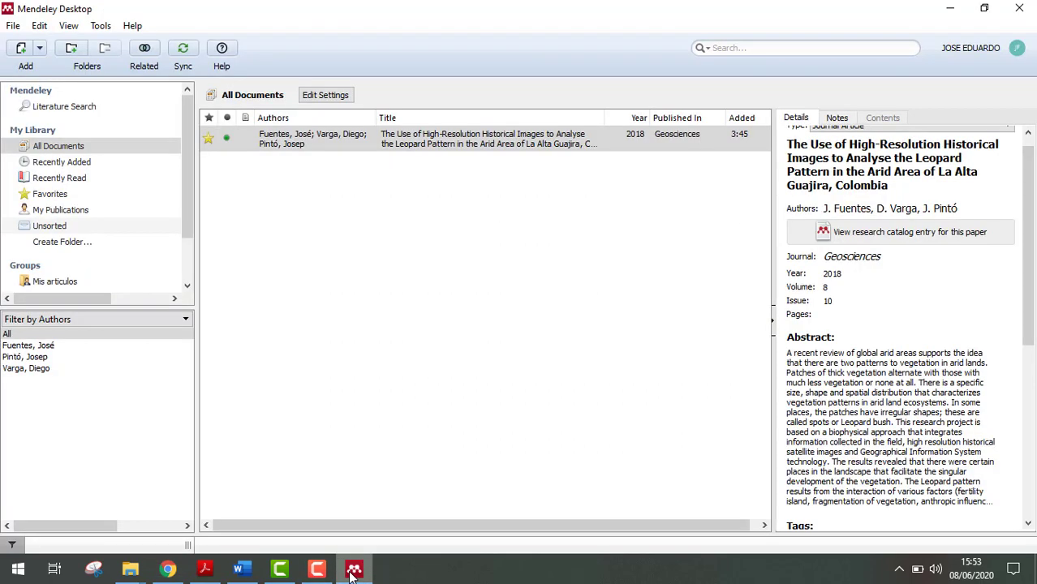
click(354, 571)
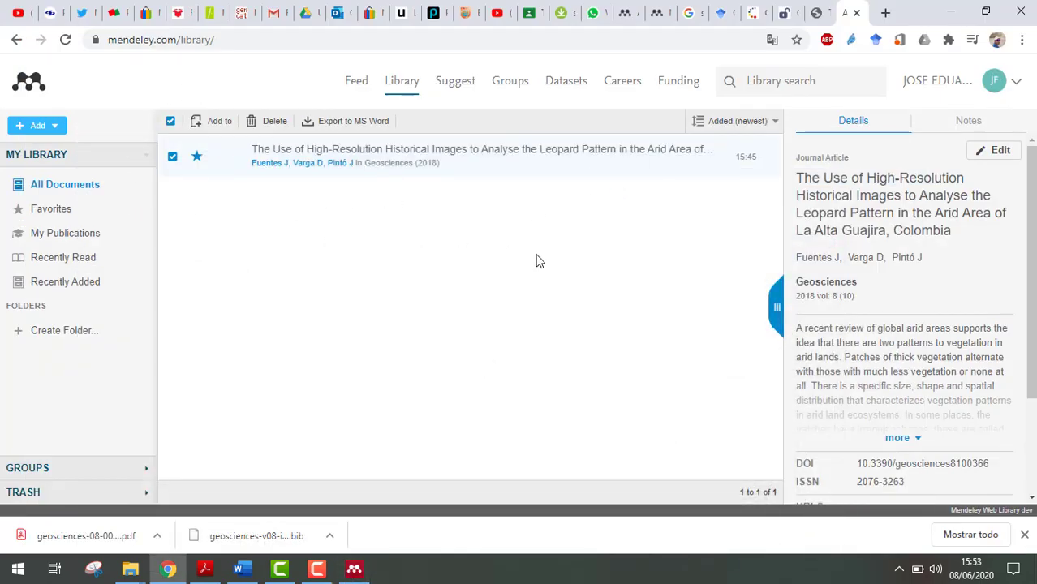
Step: Revisit the article's PDF and MDPI page, and compare the web library with the Mendeley Desktop library again
click(816, 12)
click(783, 12)
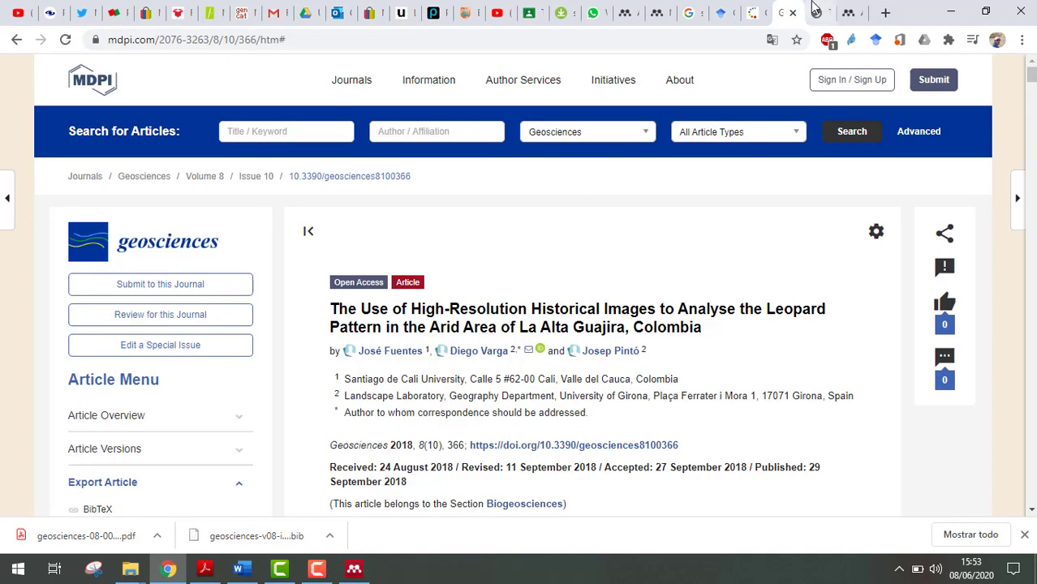
click(817, 12)
click(783, 12)
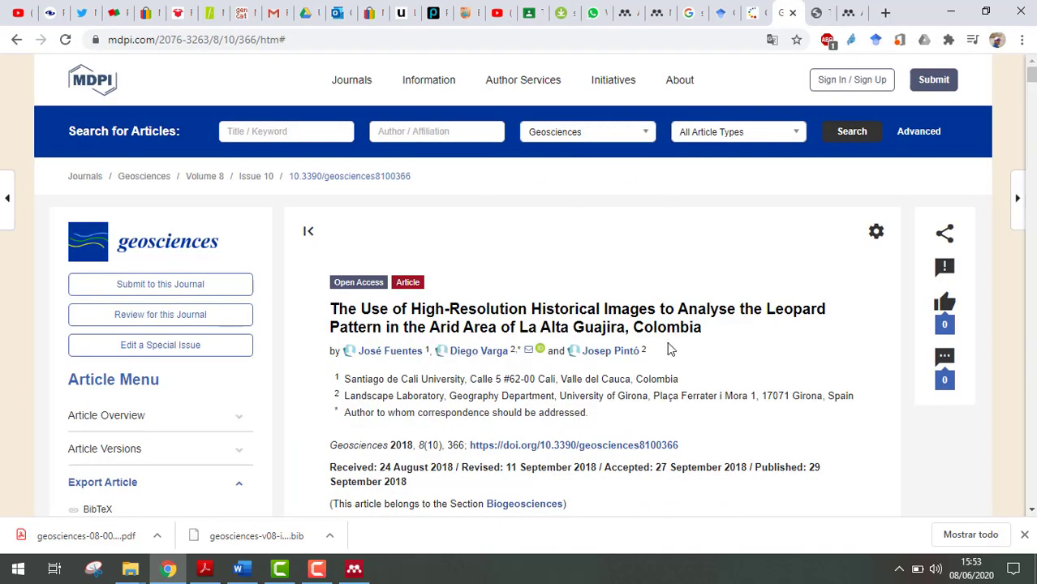
click(852, 11)
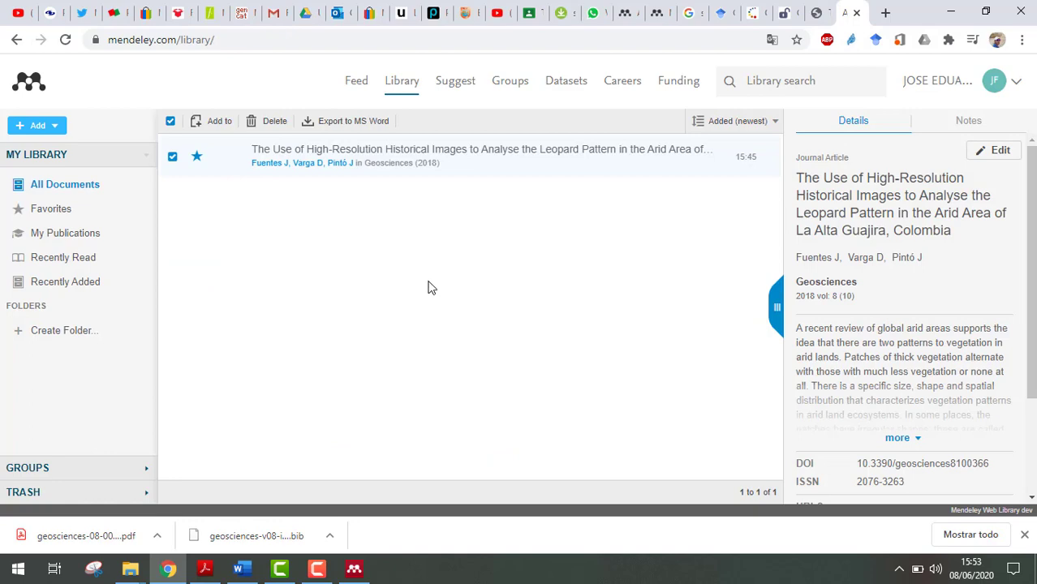
click(369, 573)
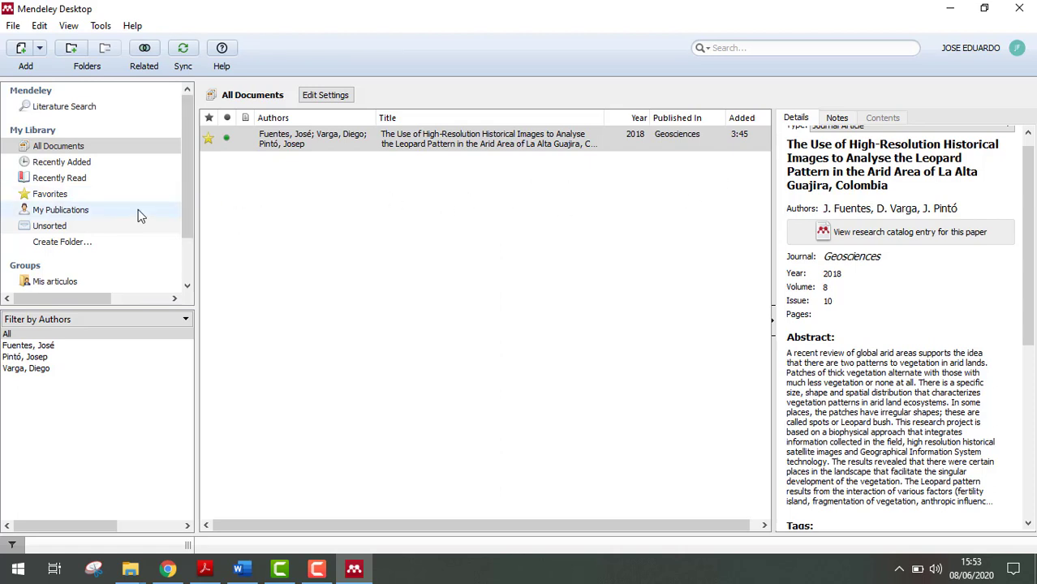
click(354, 572)
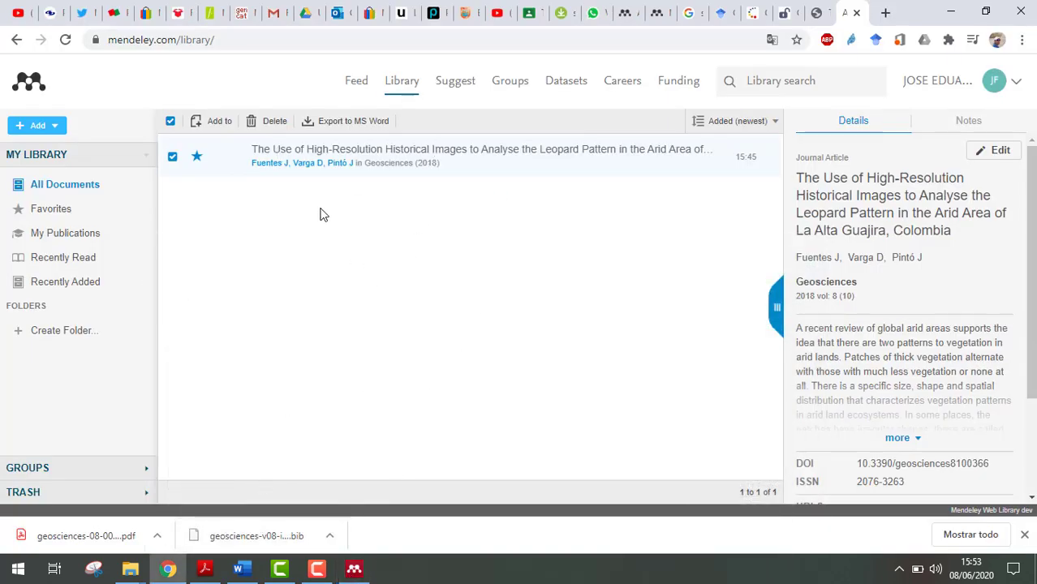
Step: Switch to the Word document and point out its title "Artículo de investigación" and the abstract paragraph by highlighting each
click(240, 569)
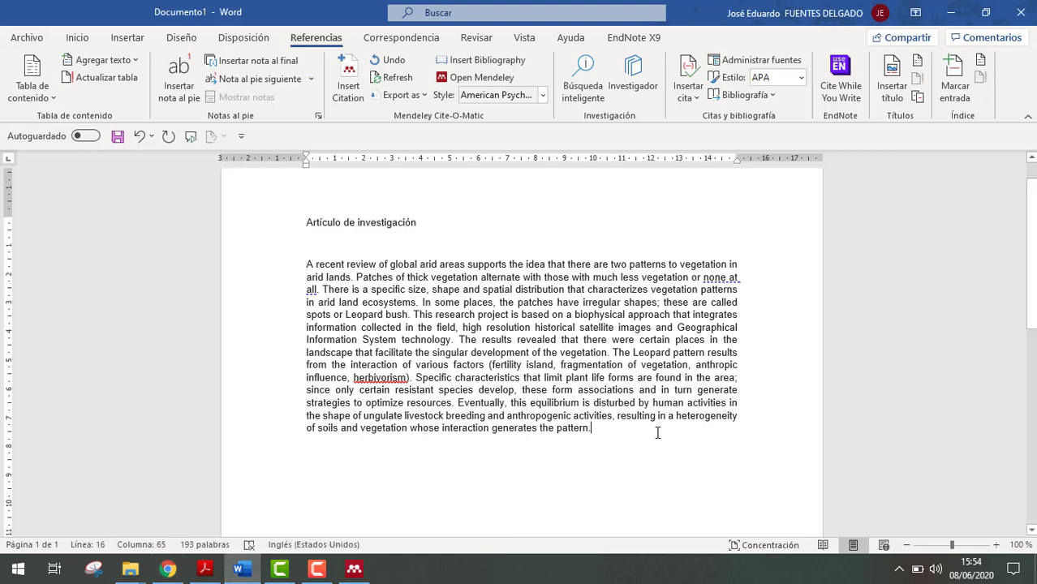
scroll(655, 440, down, 1)
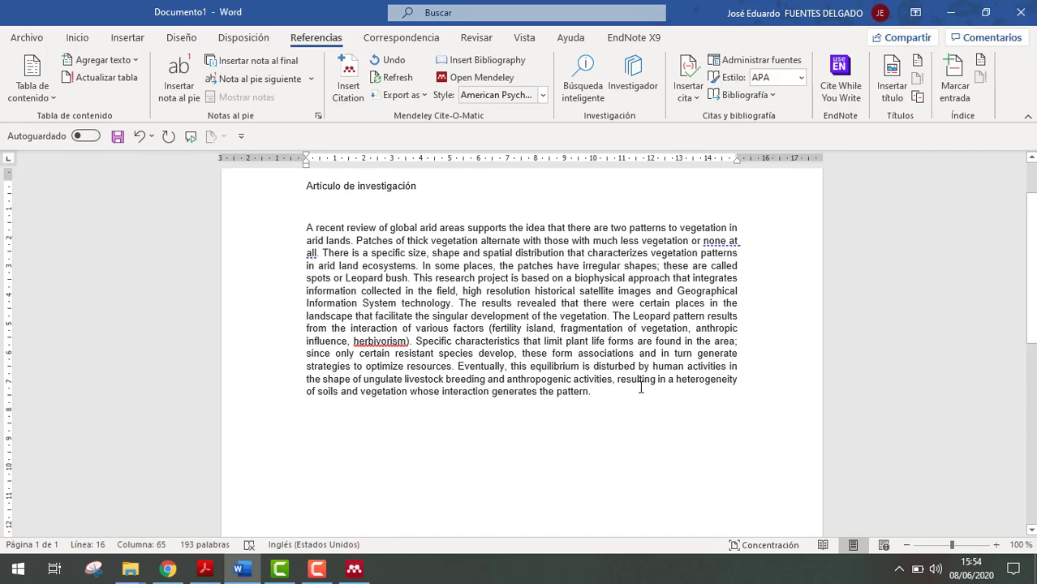
scroll(430, 234, up, 1)
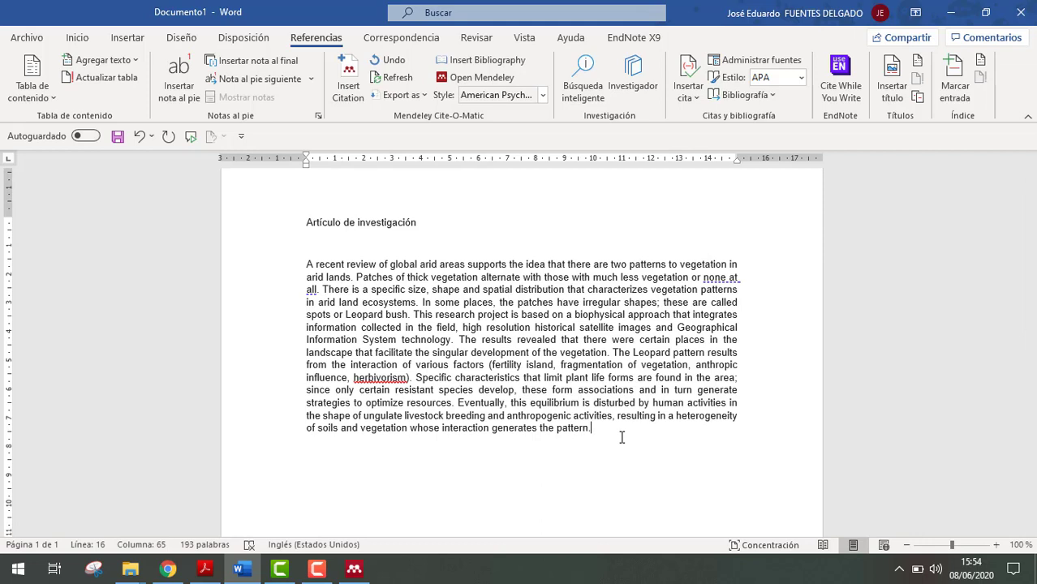
drag(423, 222, 273, 225)
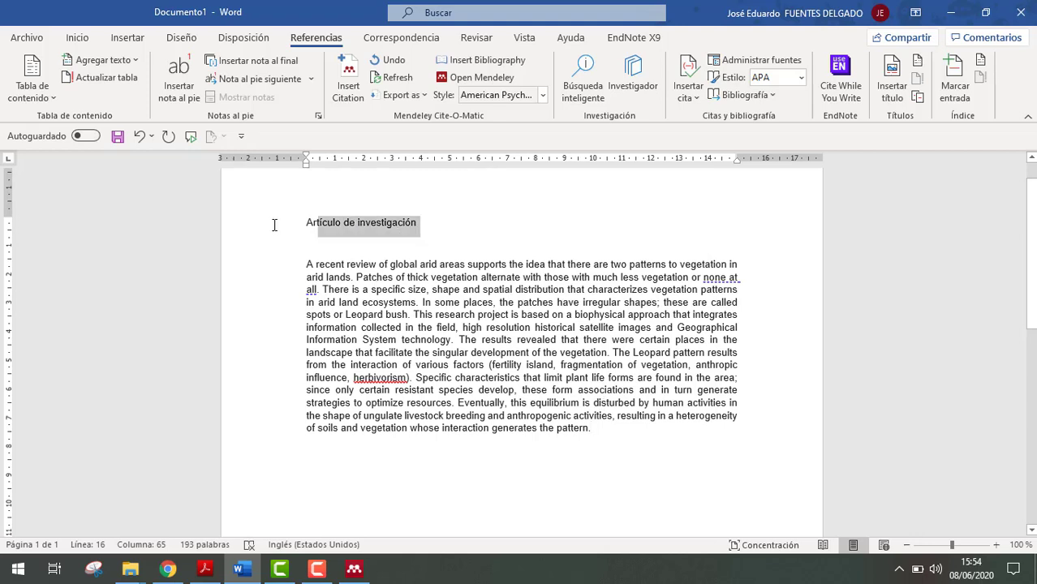
click(400, 245)
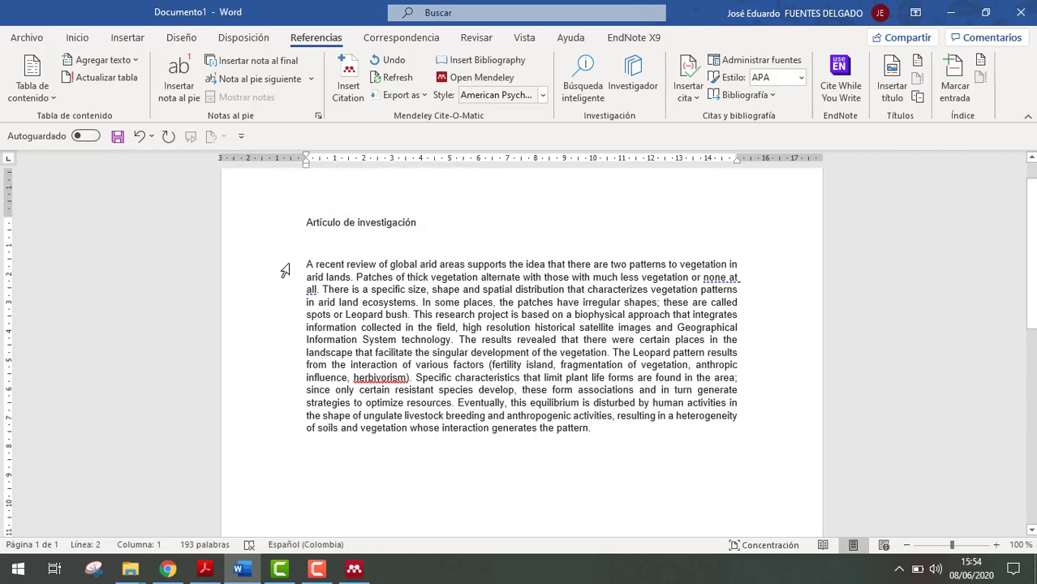
drag(308, 266, 591, 429)
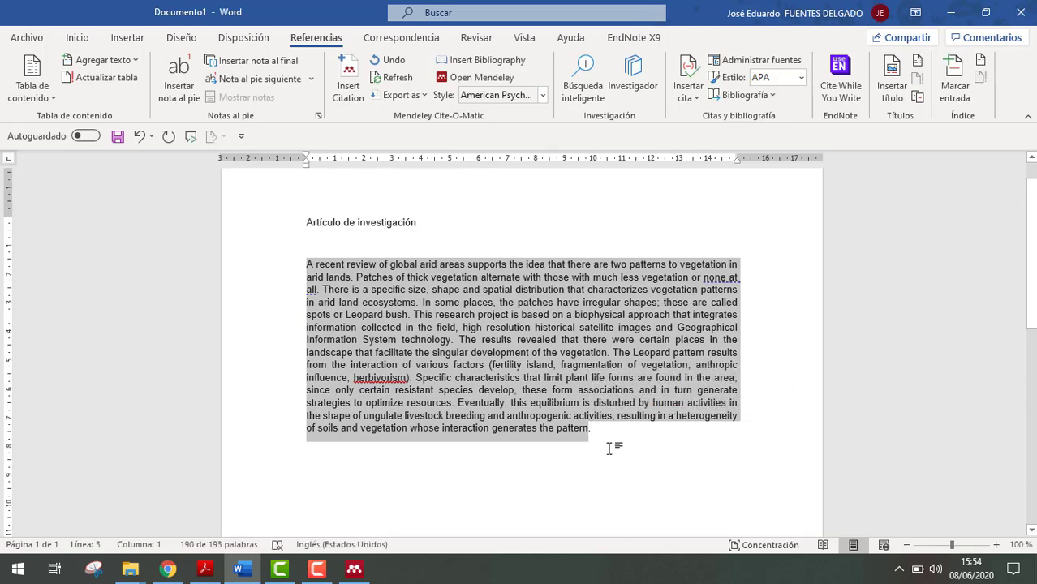
click(609, 449)
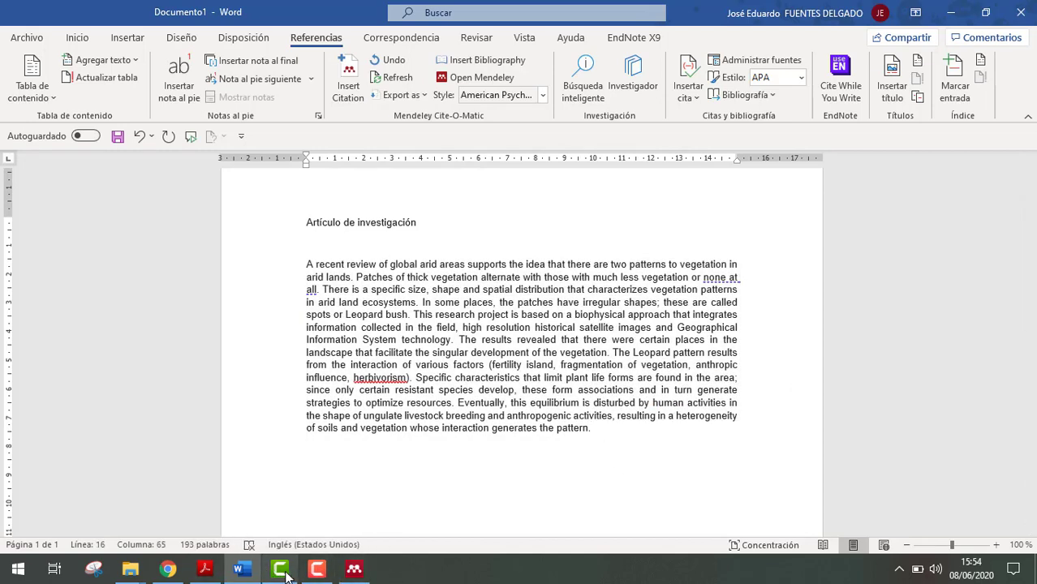
Step: Open the downloaded article PDF in Chrome and select the full abstract text on its first page
click(170, 571)
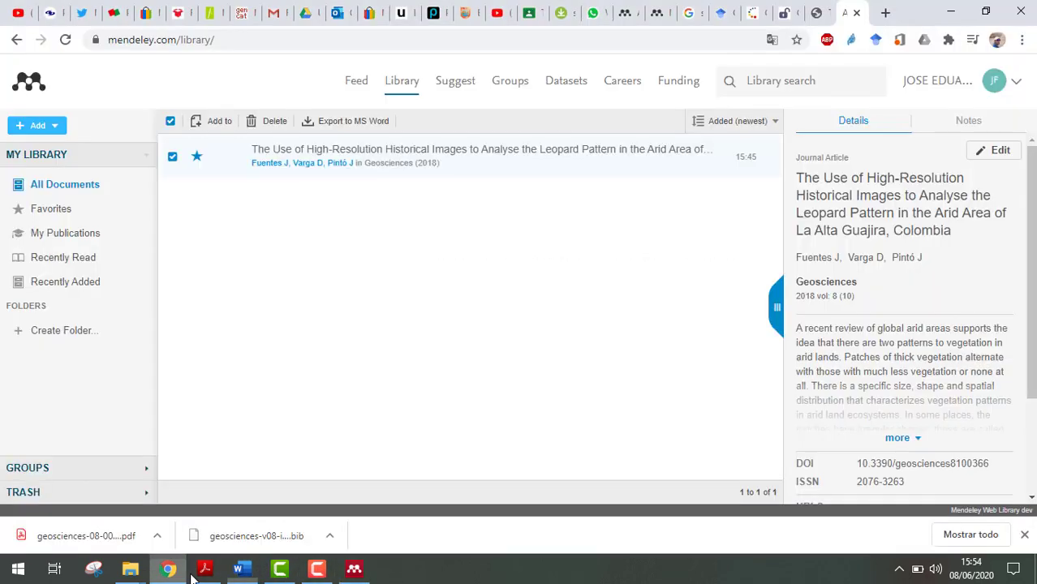
click(816, 6)
scroll(475, 305, down, 3)
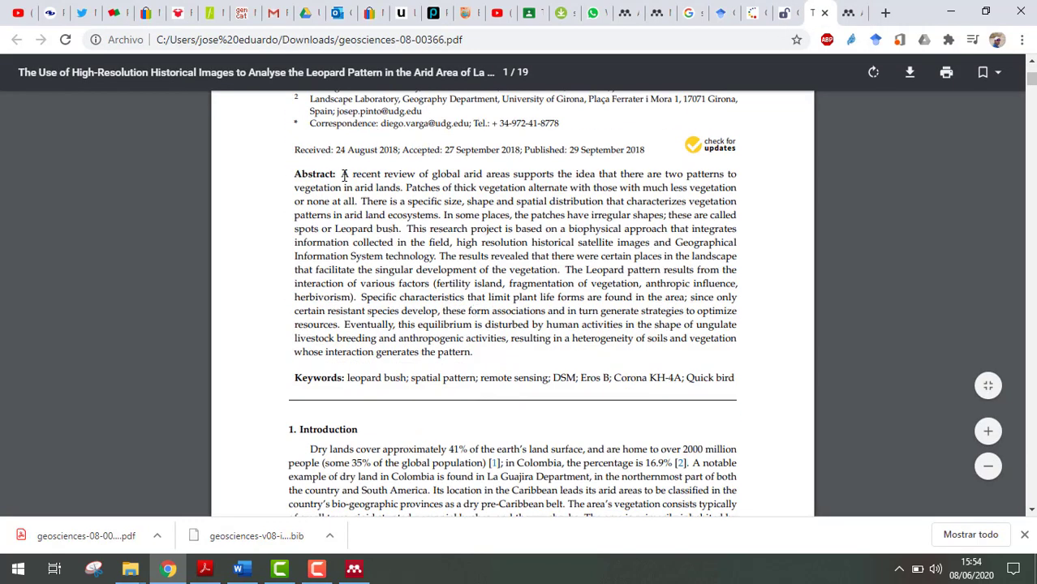
drag(344, 174, 477, 353)
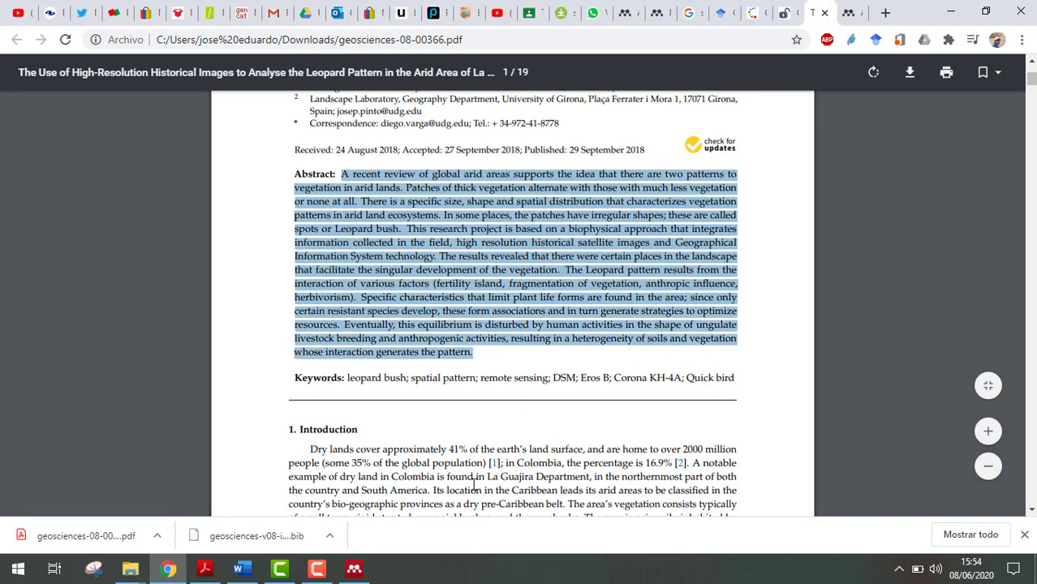
key(ctrl+c)
Step: Return to the Word document and examine the Mendeley Cite-O-Matic tools among the reference commands
click(241, 569)
key(ctrl+v)
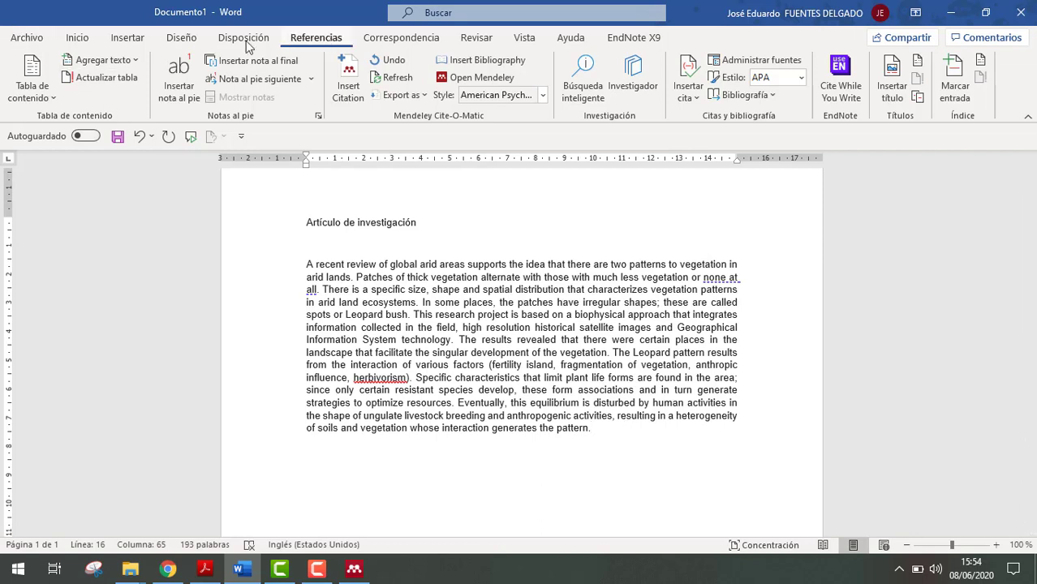
click(77, 38)
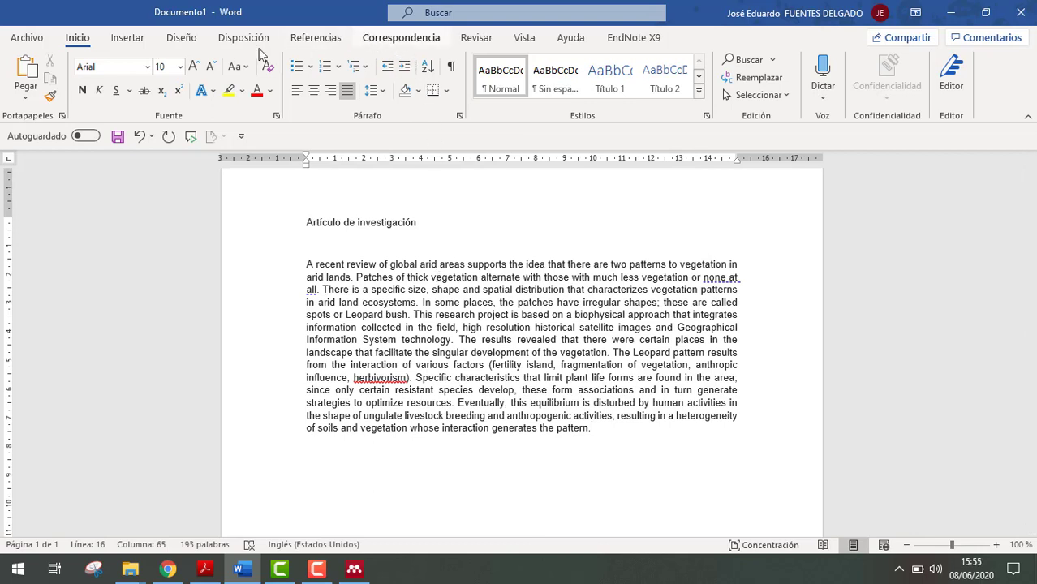
click(302, 39)
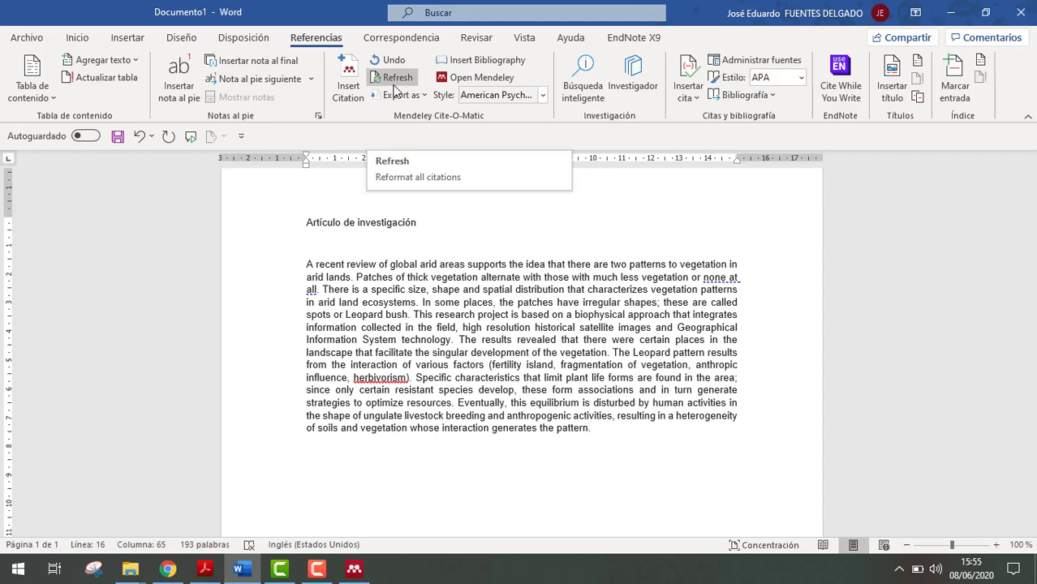
Step: Open Mendeley's full citation styles manager from the Word citation style choices and filter the installed styles by "A"
click(543, 95)
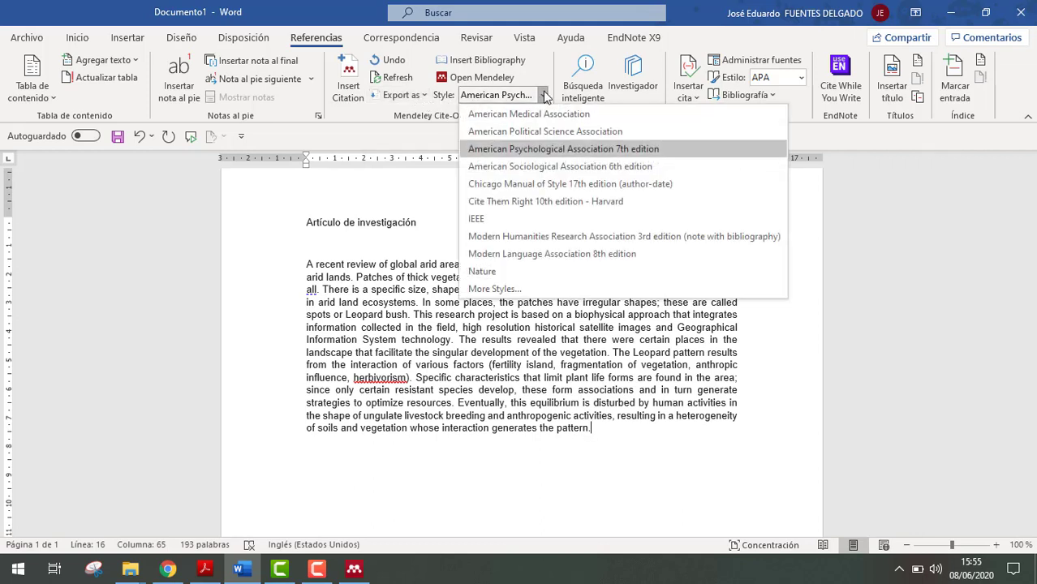
click(544, 95)
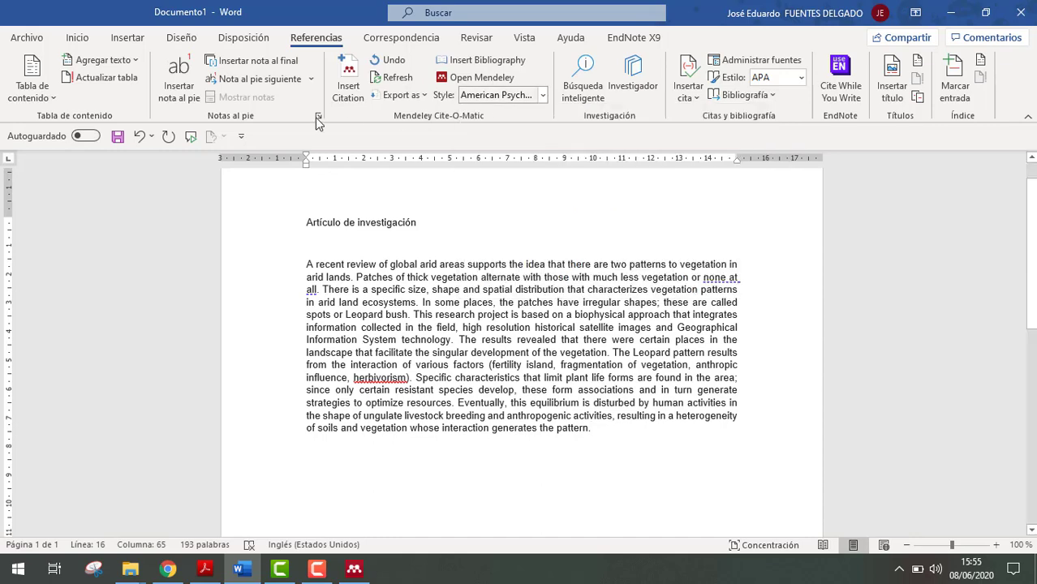
click(543, 95)
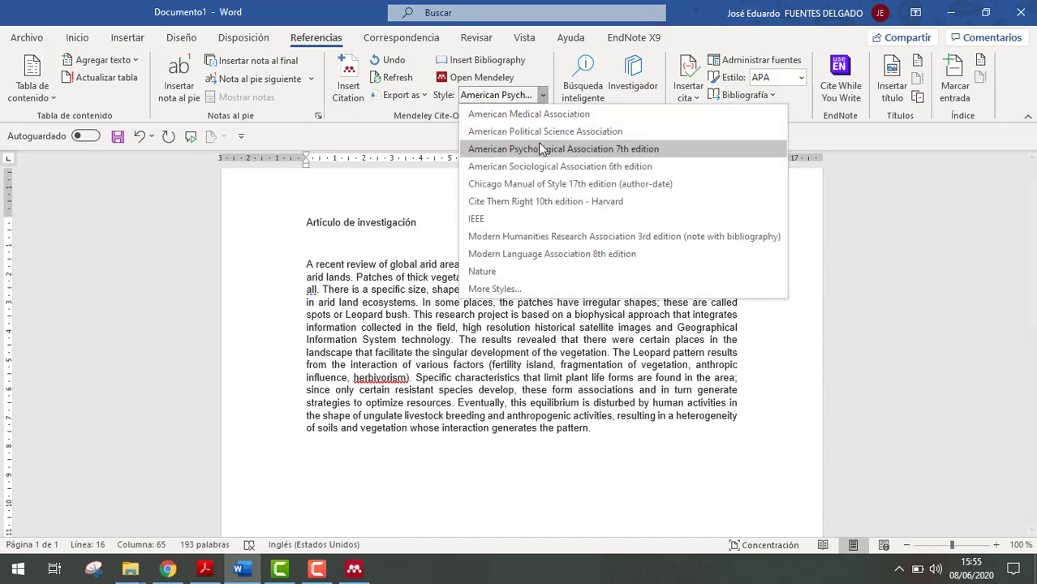
click(510, 292)
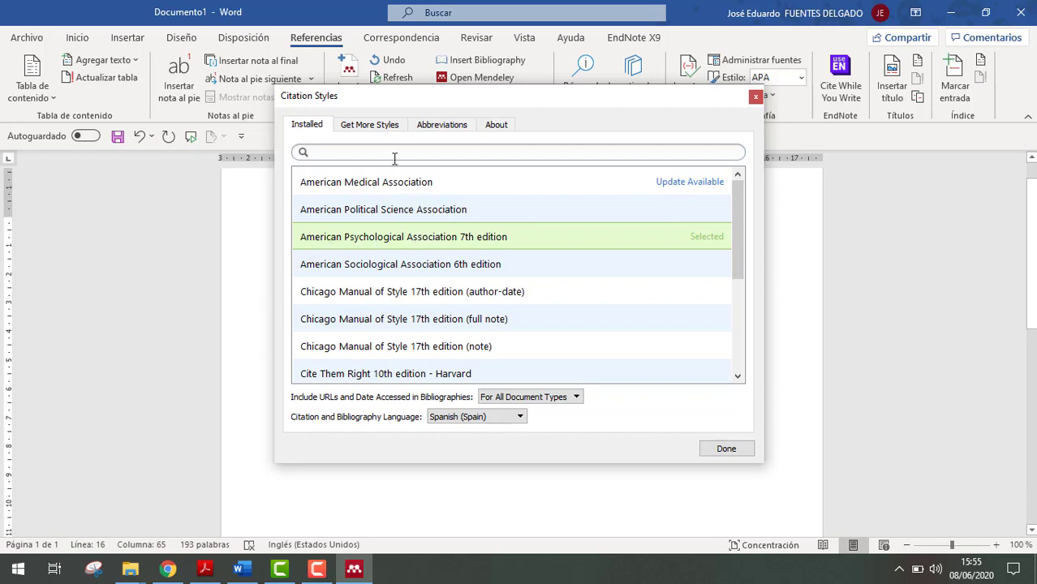
text(APA)
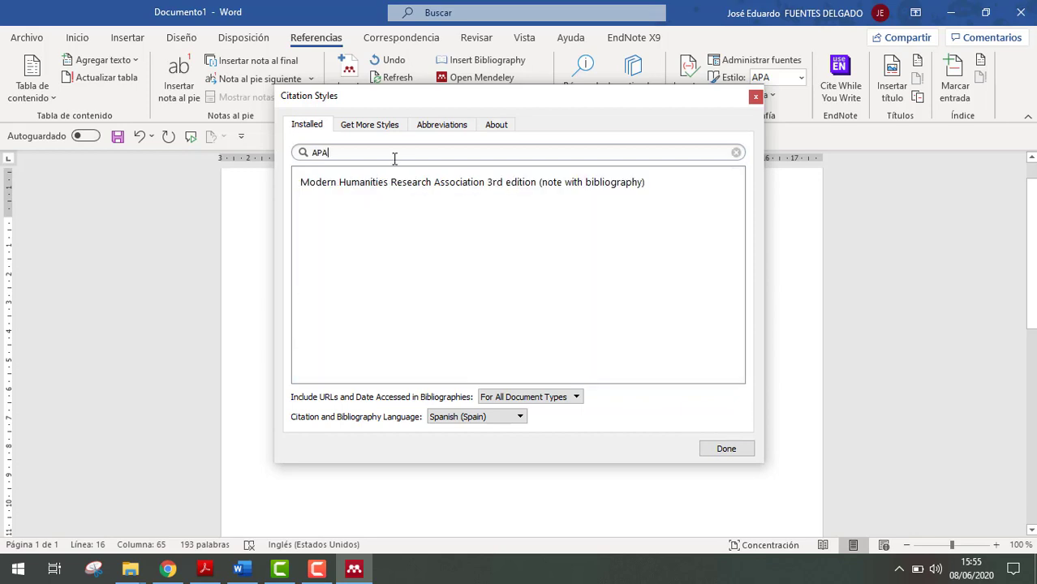
key(BackSpace)
key(BackSpace)
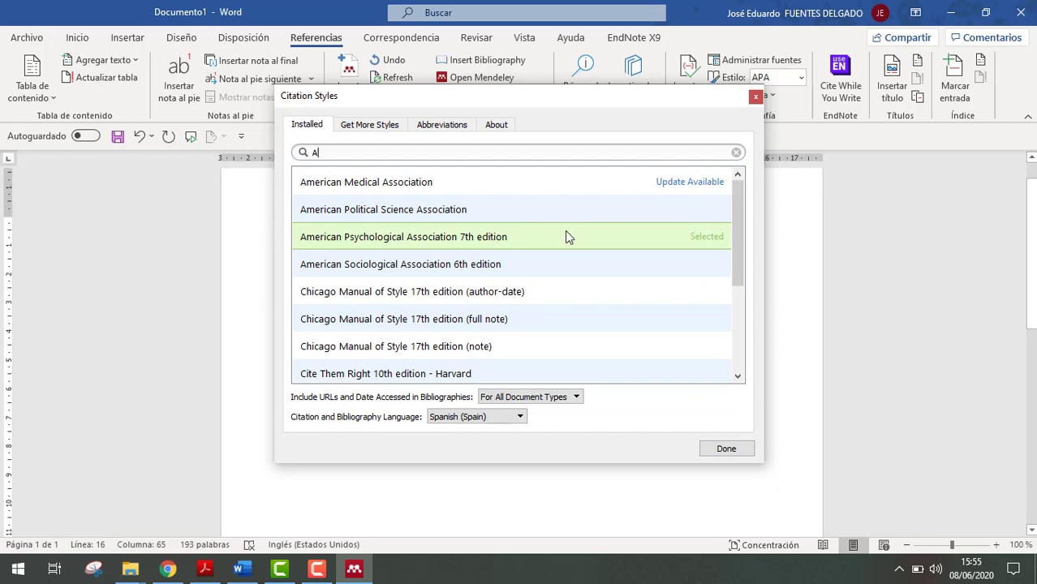
Step: Look through the available citation and bibliography languages and choose Spanish (Spain)
click(525, 418)
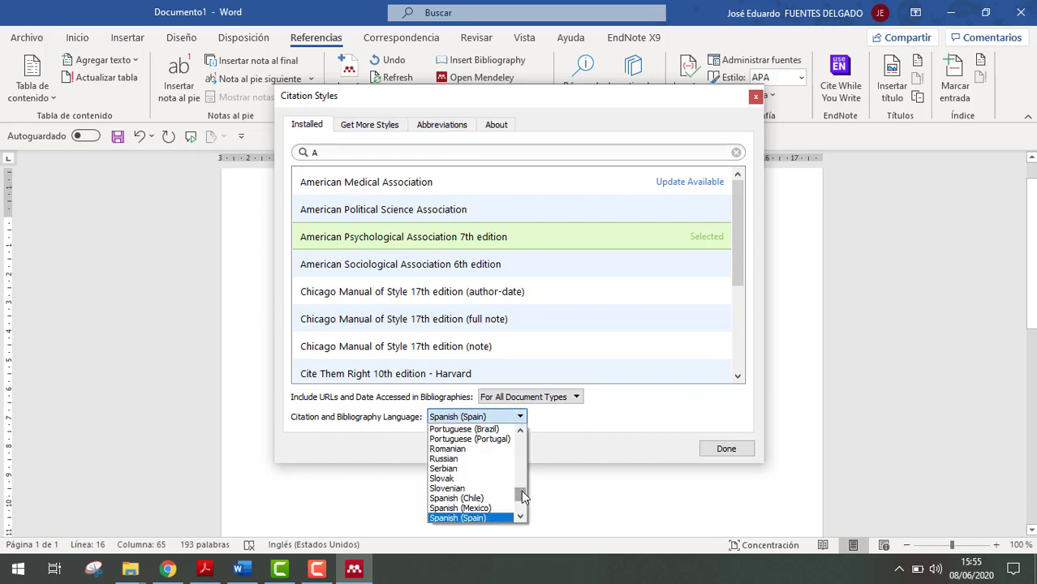
drag(524, 497, 533, 434)
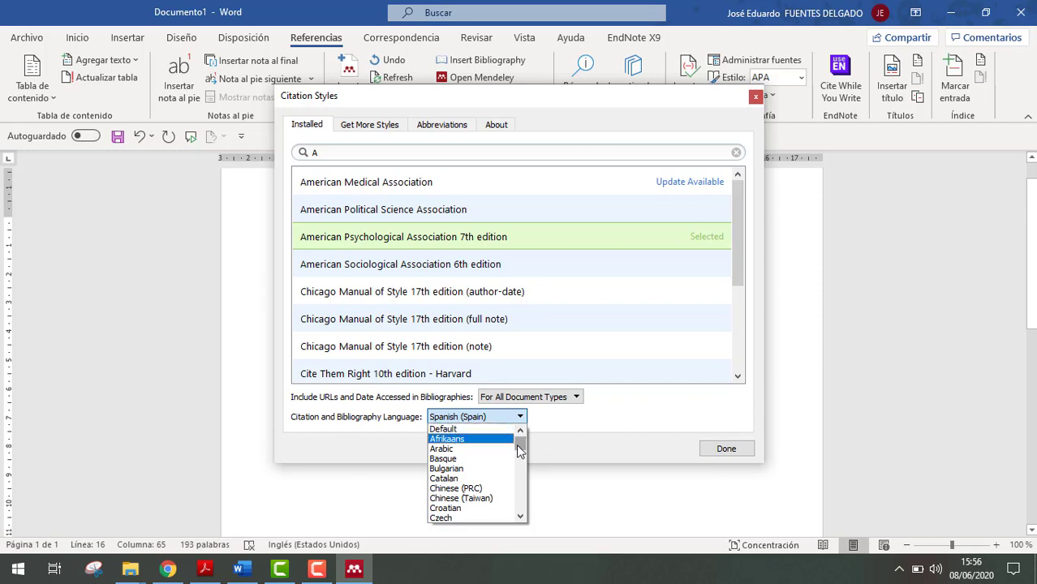
drag(522, 443, 520, 512)
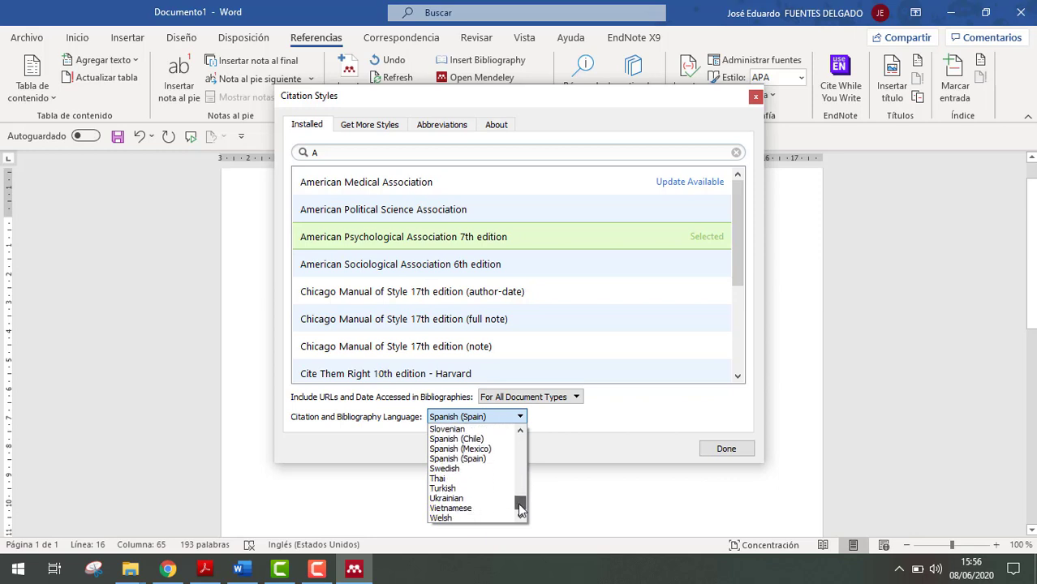
click(481, 463)
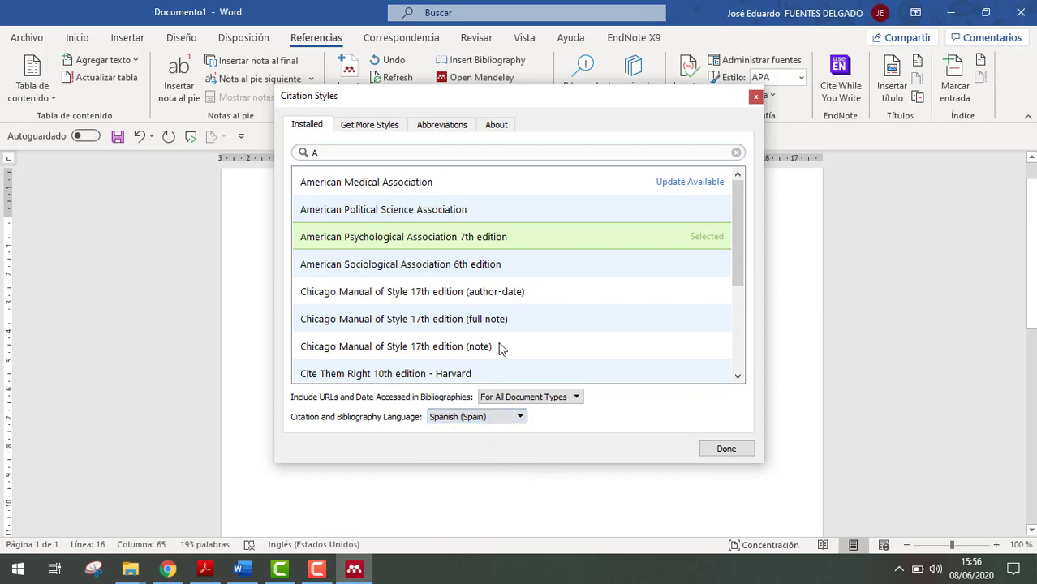
Step: Use the American Psychological Association 7th edition citation style and finish the style settings
click(475, 236)
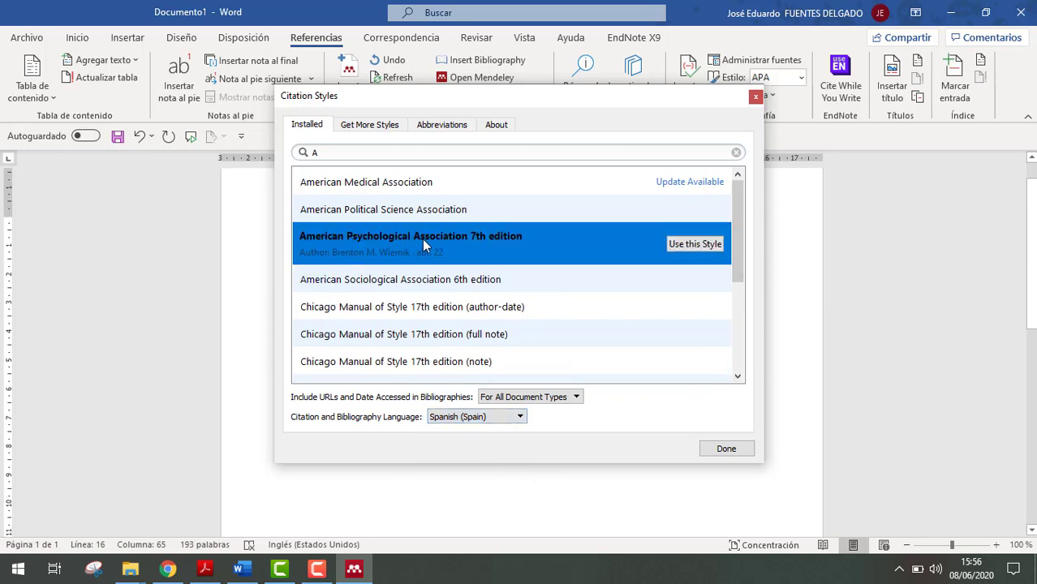
click(707, 243)
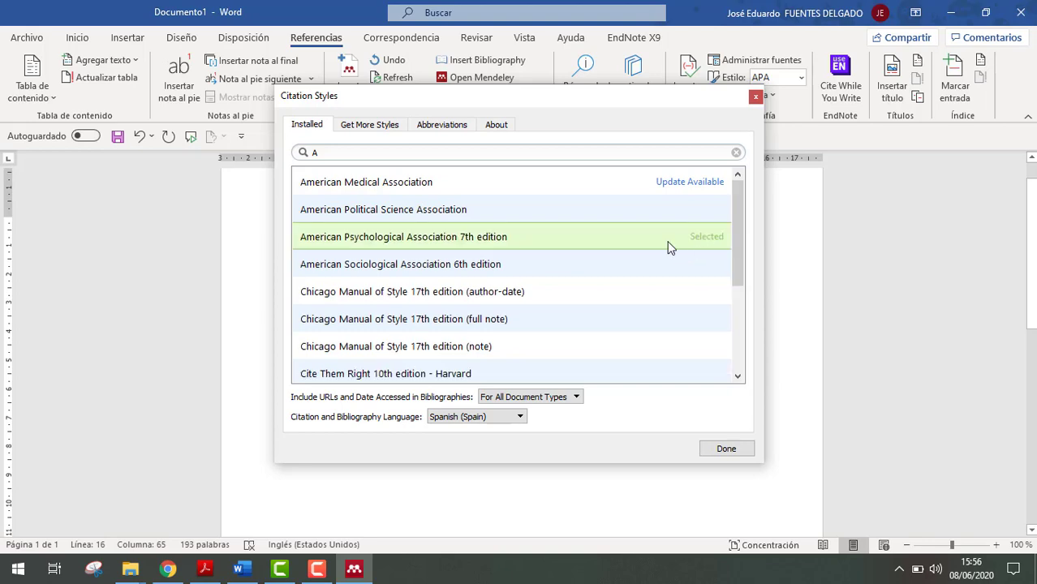
click(727, 450)
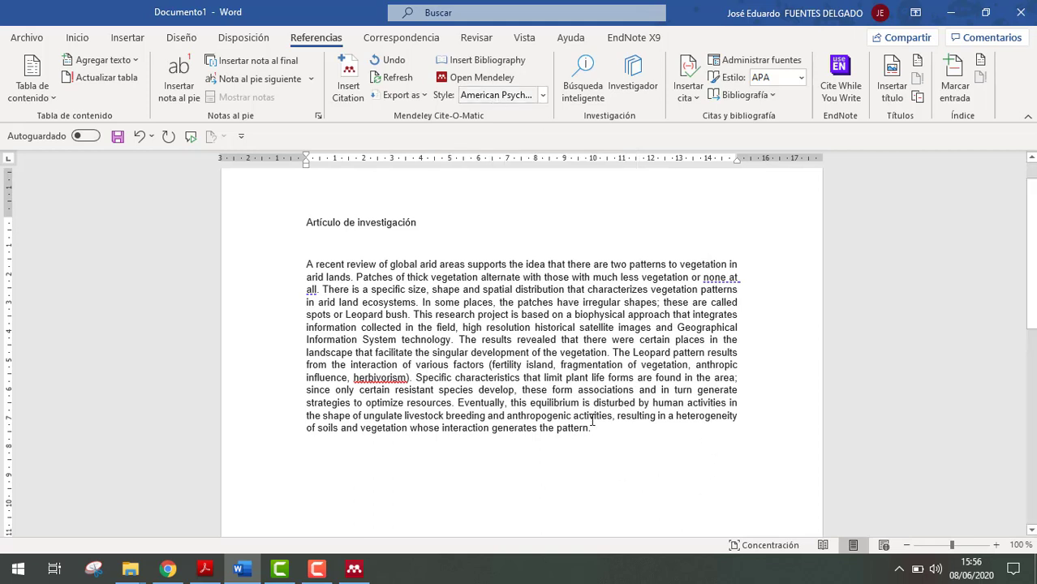
click(350, 78)
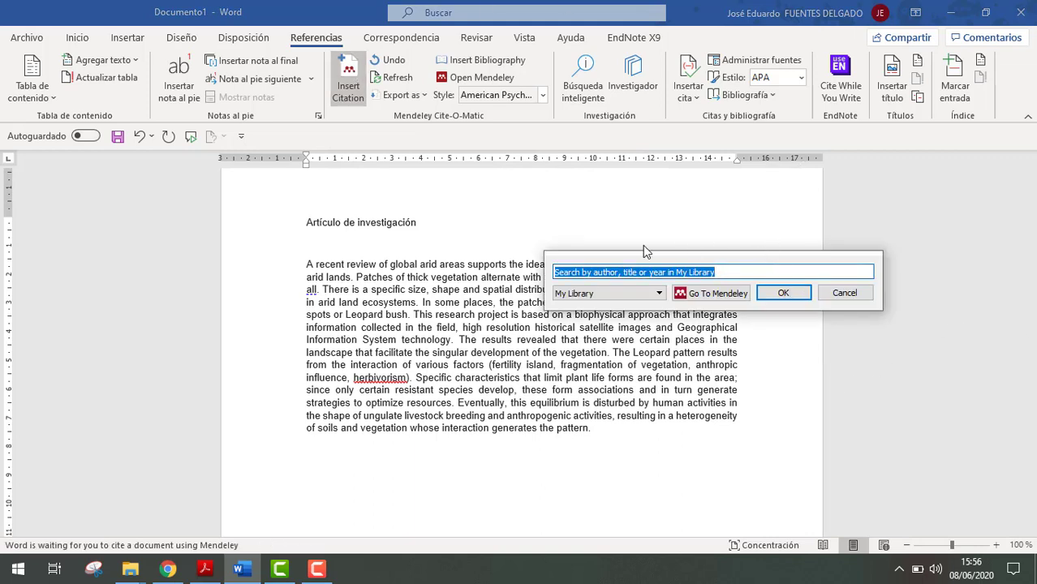
drag(732, 261, 797, 191)
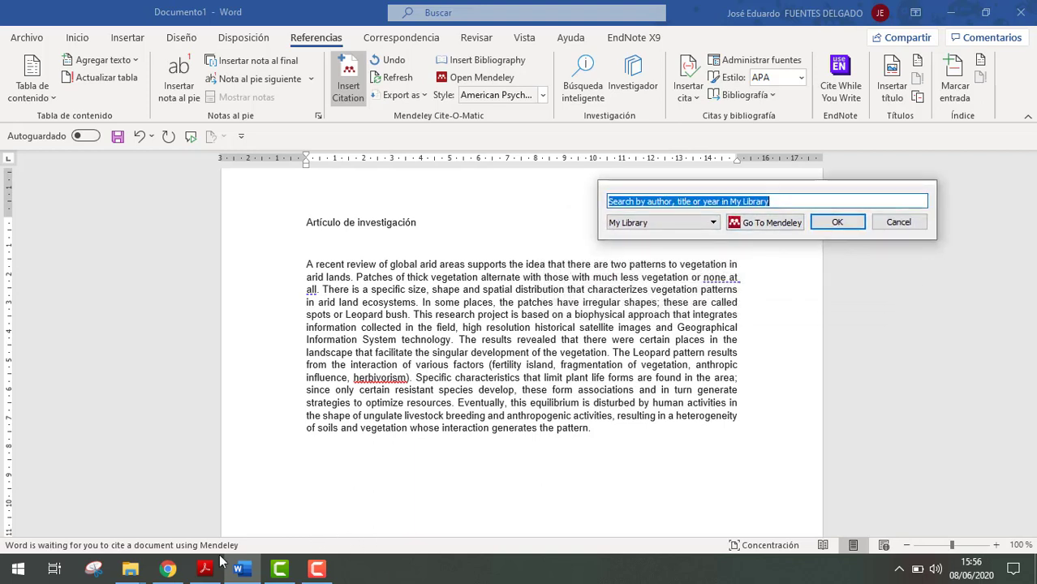
mouse_move(299, 566)
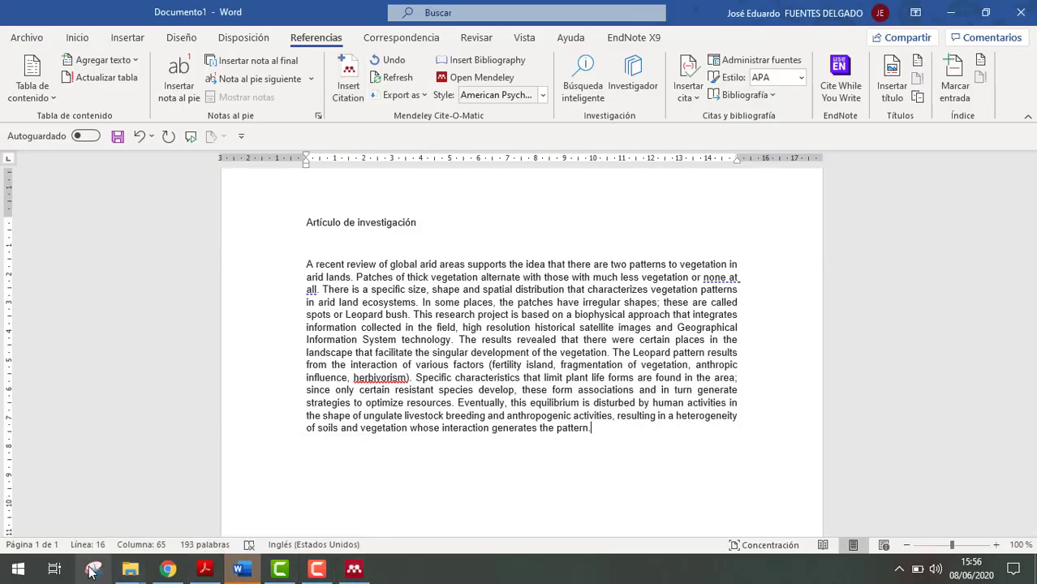
Step: Check the Leopard Pattern article's authors in the Mendeley Desktop library and return to the Word document
click(354, 569)
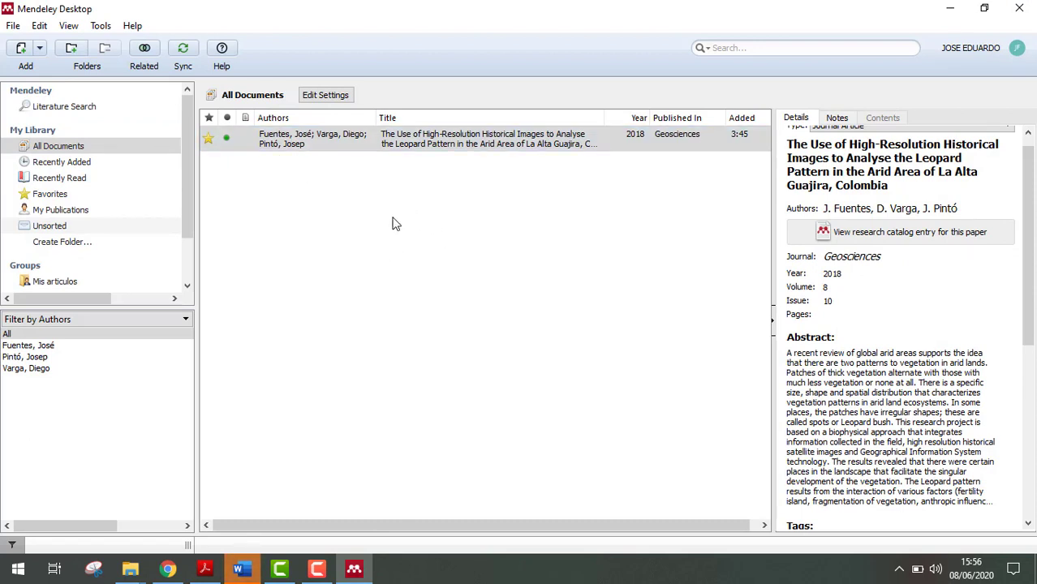
click(289, 140)
click(256, 576)
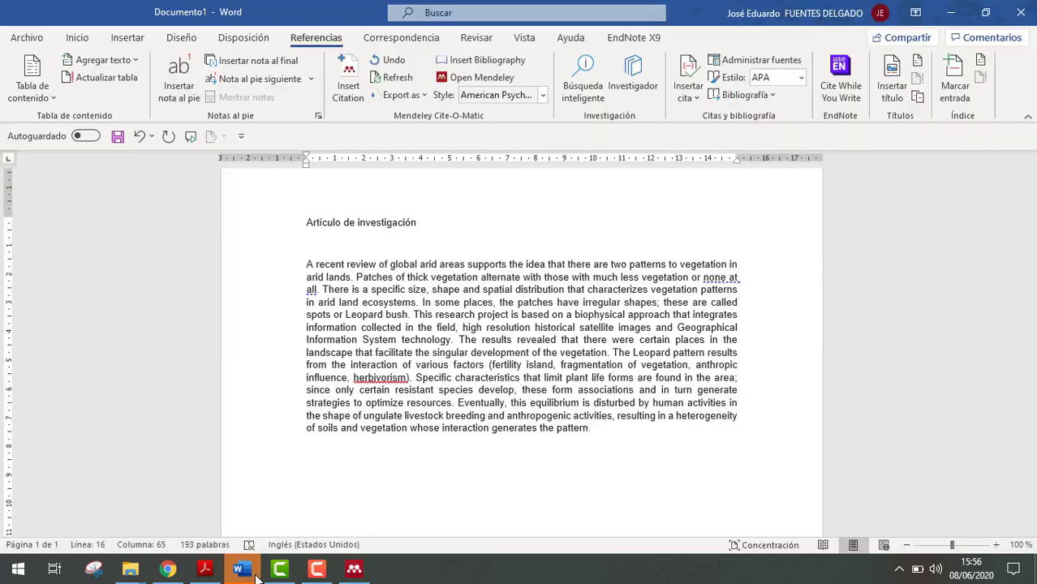
Step: Insert a Mendeley citation at the end of the abstract, finding the 2018 Geosciences article in My Library by its first author's surname
click(355, 70)
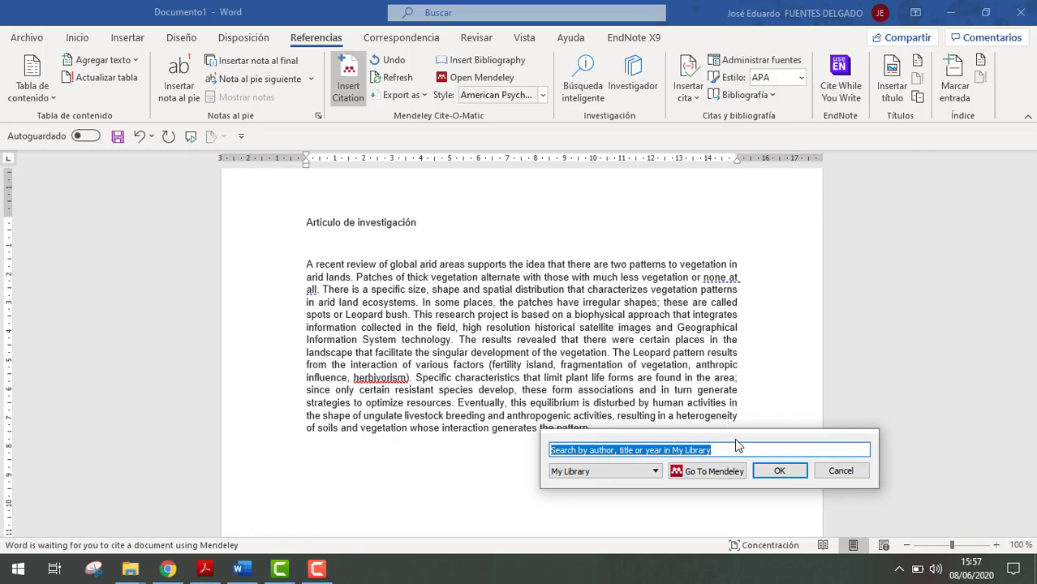
drag(735, 439, 806, 134)
text(fuentes)
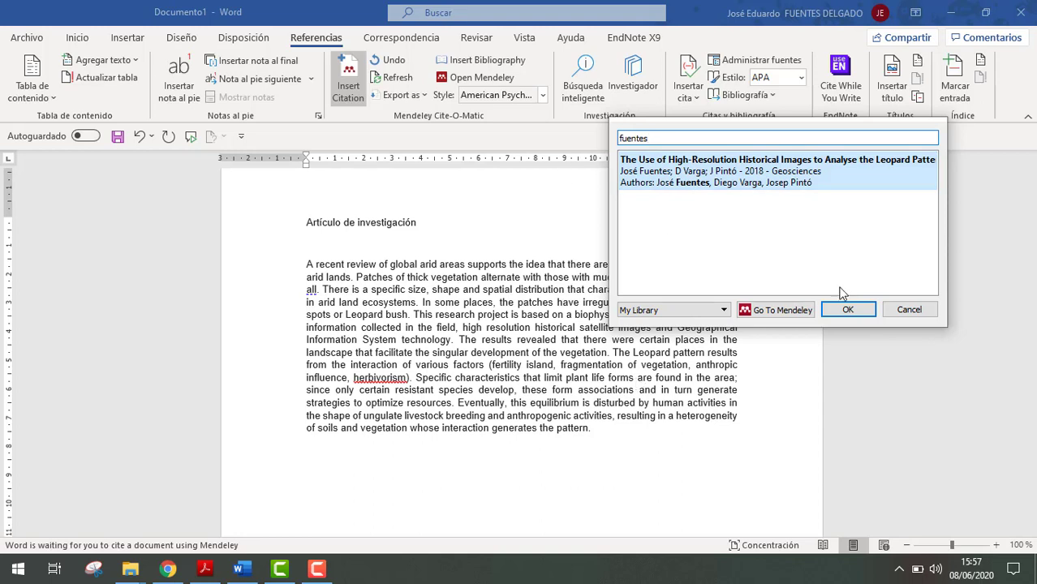
click(786, 180)
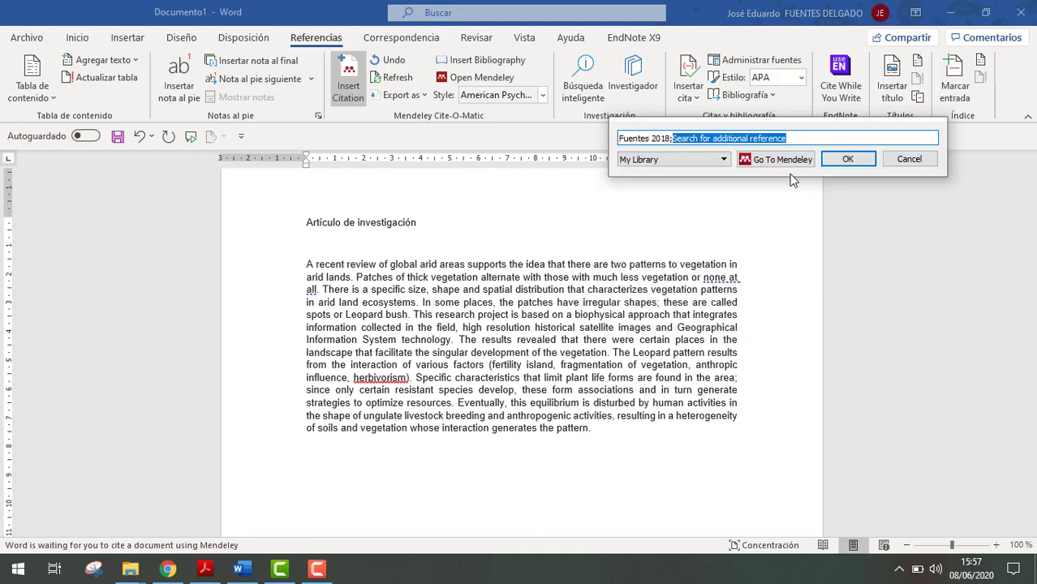
click(854, 158)
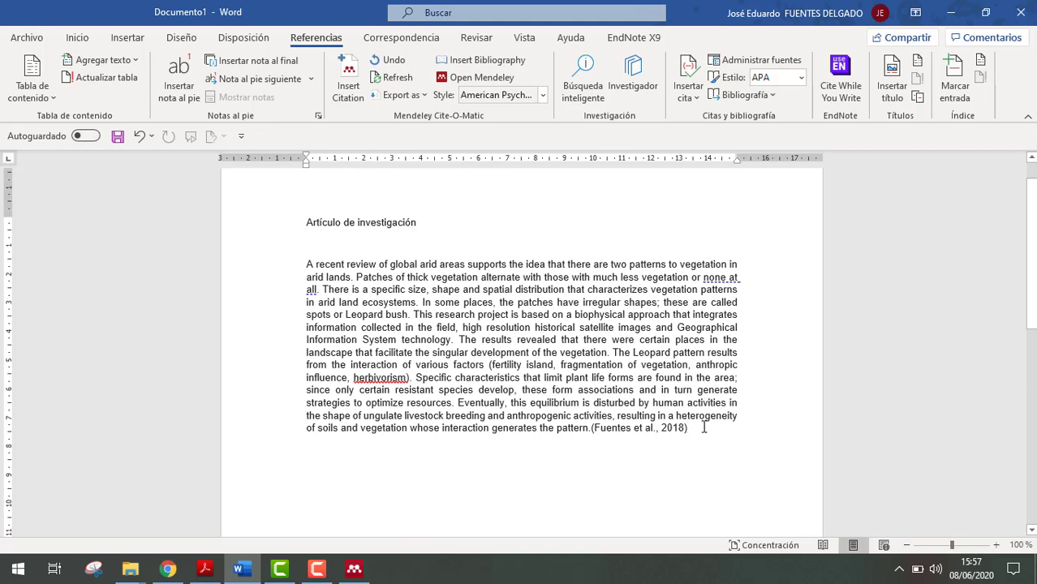
Step: Add two new paragraphs after the citation at the end of the abstract
scroll(704, 428, down, 1)
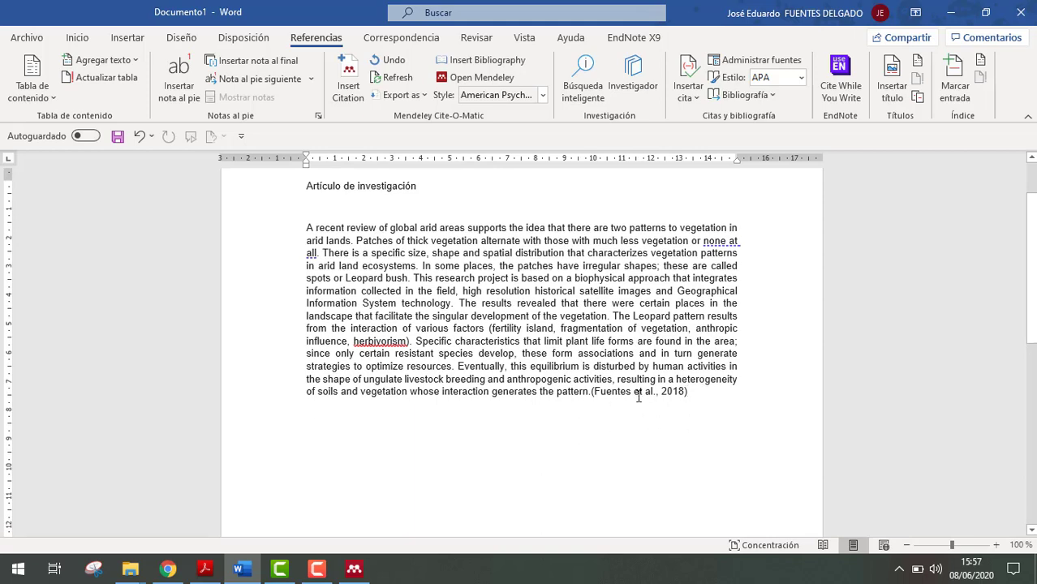
click(687, 391)
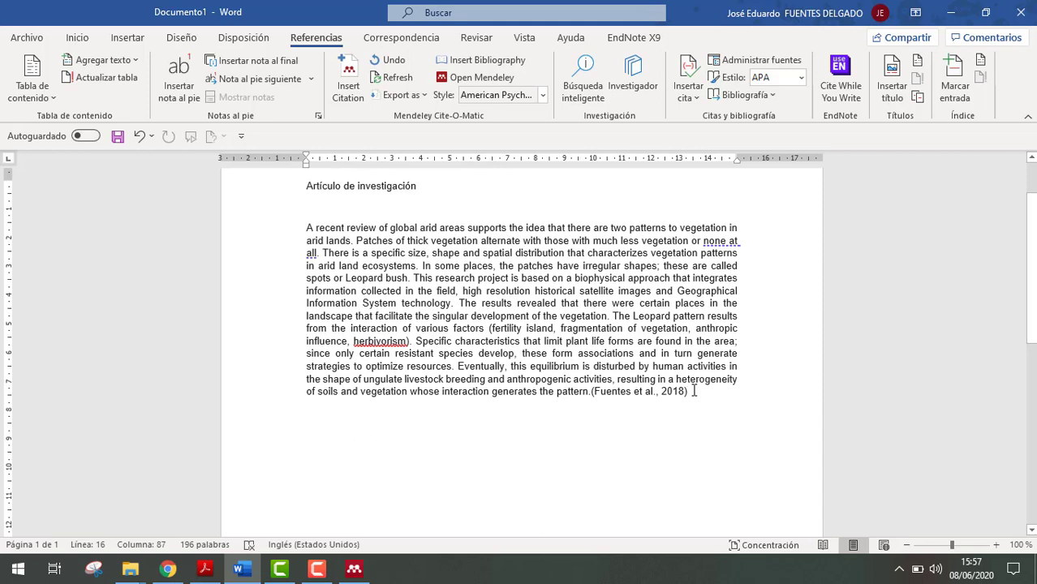
scroll(710, 396, down, 1)
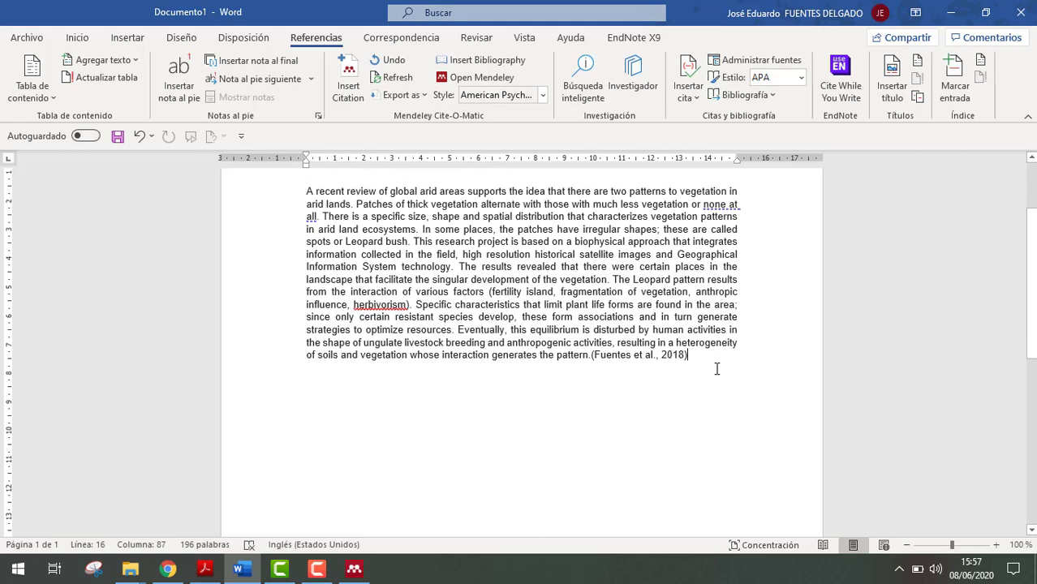
key(Return)
key(Return)
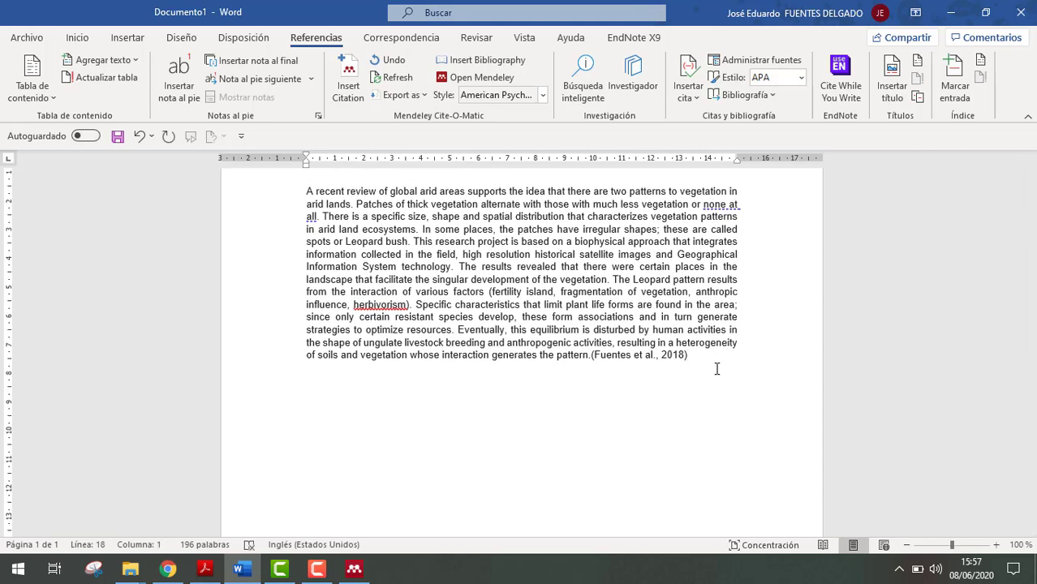
scroll(669, 342, up, 1)
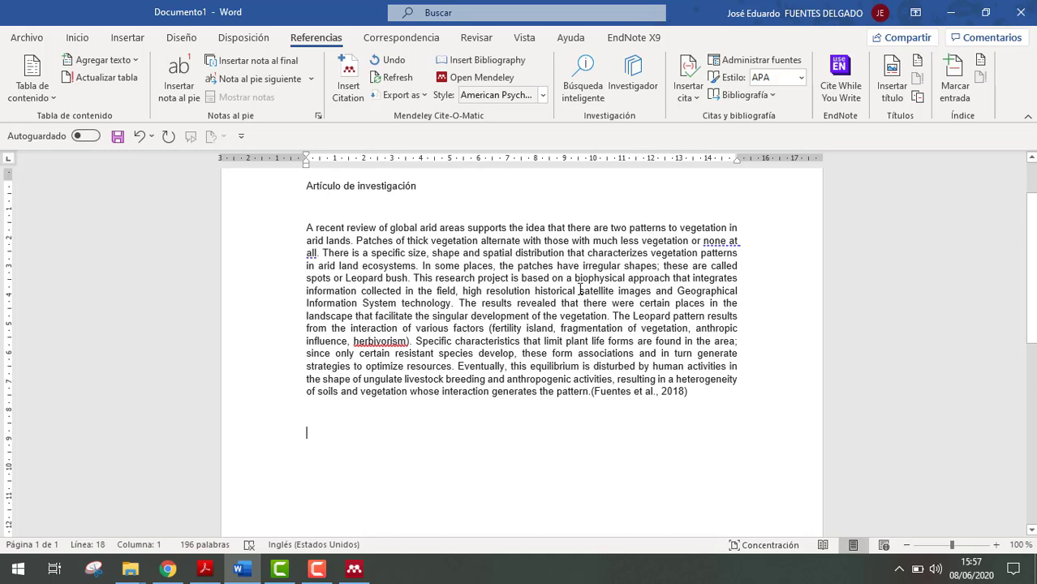
scroll(587, 331, up, 1)
scroll(526, 332, down, 1)
Step: Switch to Chrome, open the ScienceDirect site from the Google results and dismiss the translation prompt
click(168, 569)
scroll(671, 276, up, 3)
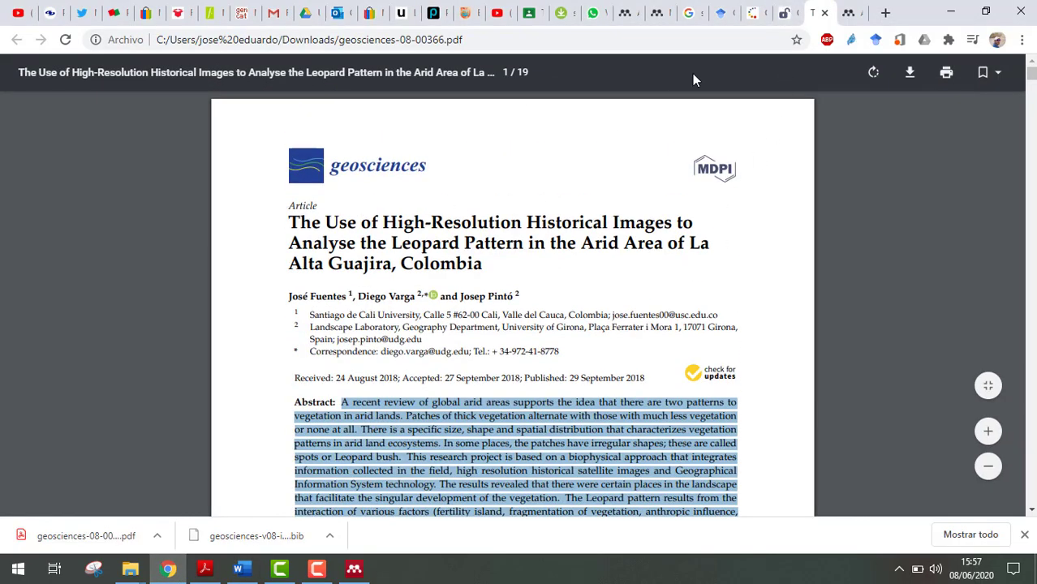
click(694, 9)
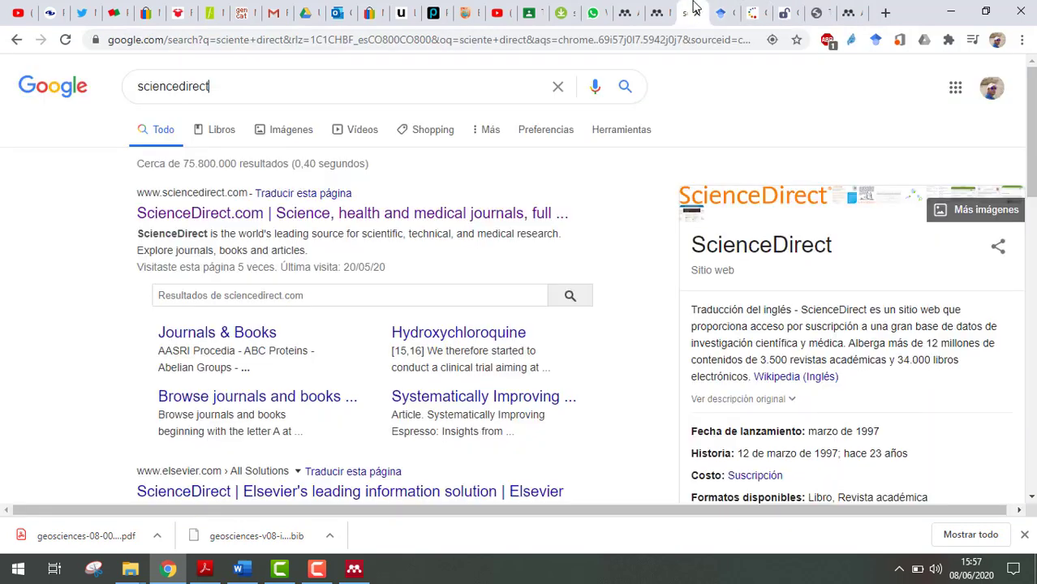
click(227, 213)
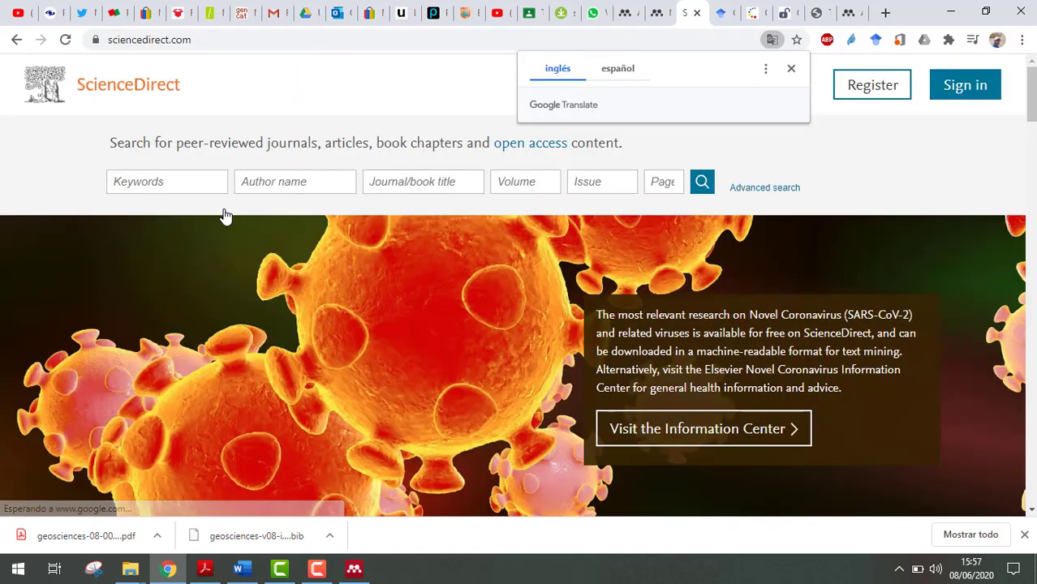
click(791, 69)
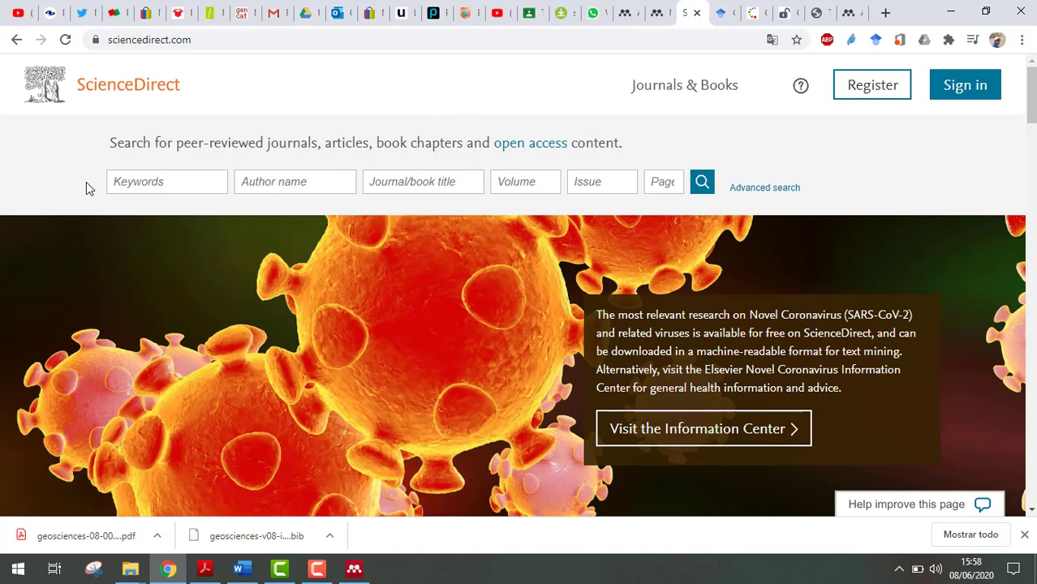
Step: Search ScienceDirect for the keyword "geography" and look through the resulting articles
click(149, 180)
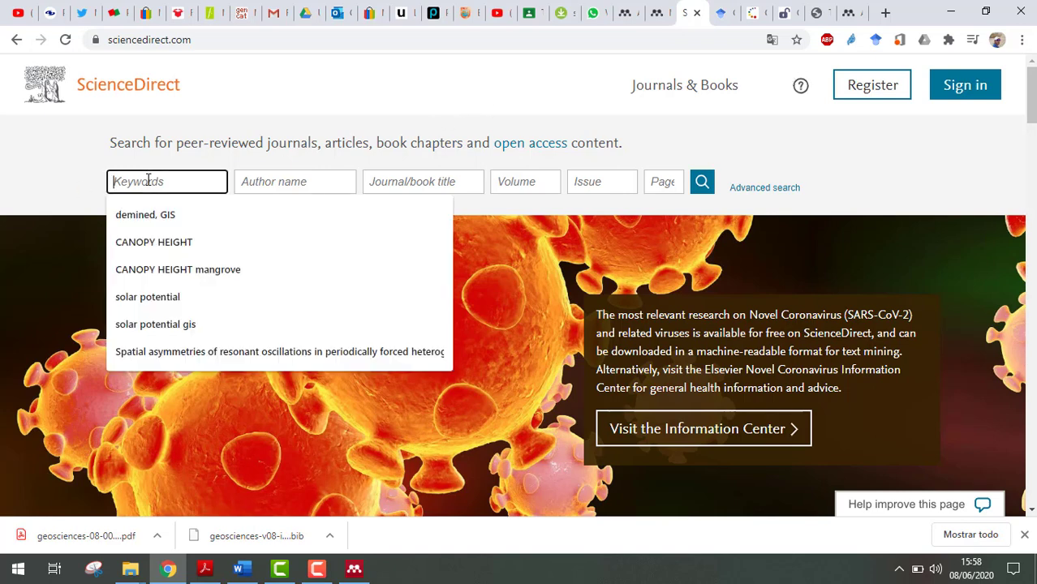
text(geo)
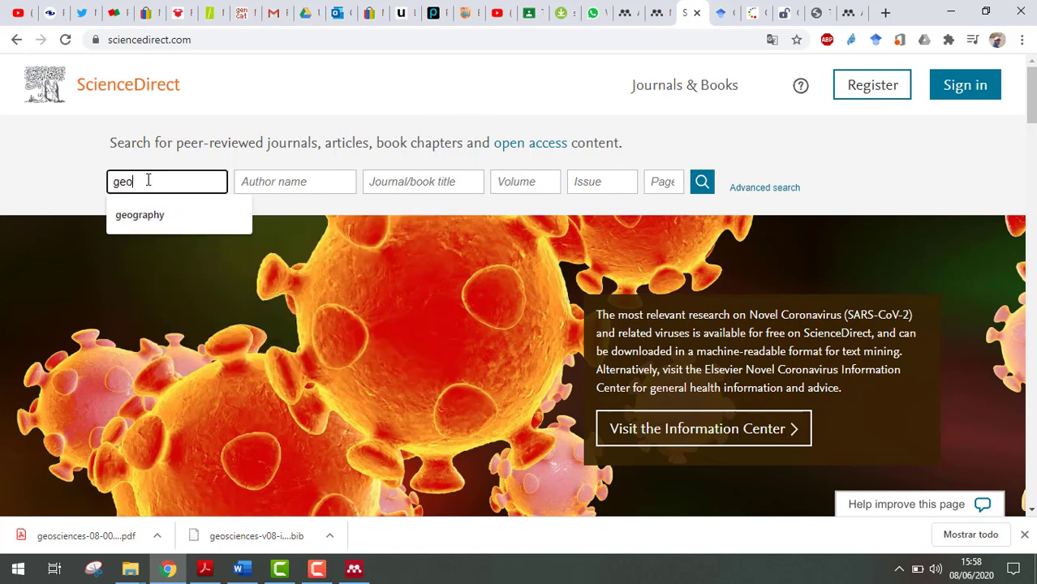
text(graphy)
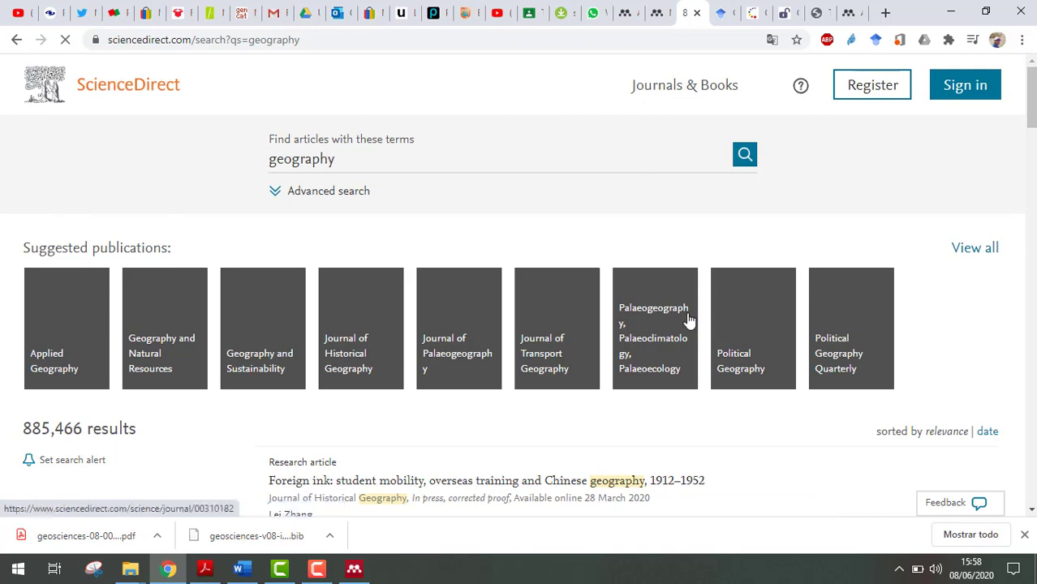
scroll(688, 322, down, 2)
scroll(688, 320, down, 1)
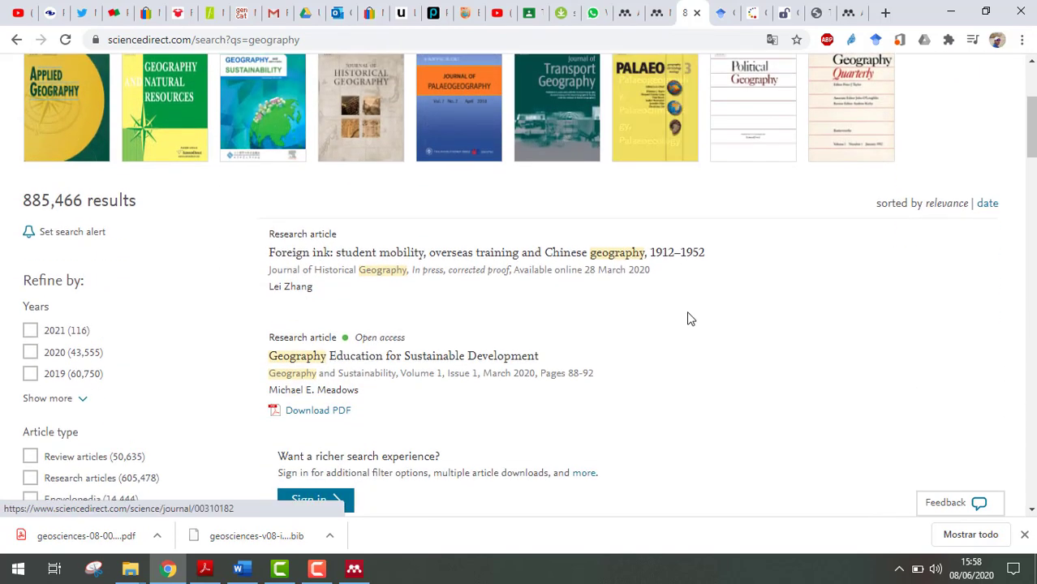
Step: Look through the ScienceDirect results for "geography" and check which articles are marked as open or full-text access
scroll(687, 318, down, 1)
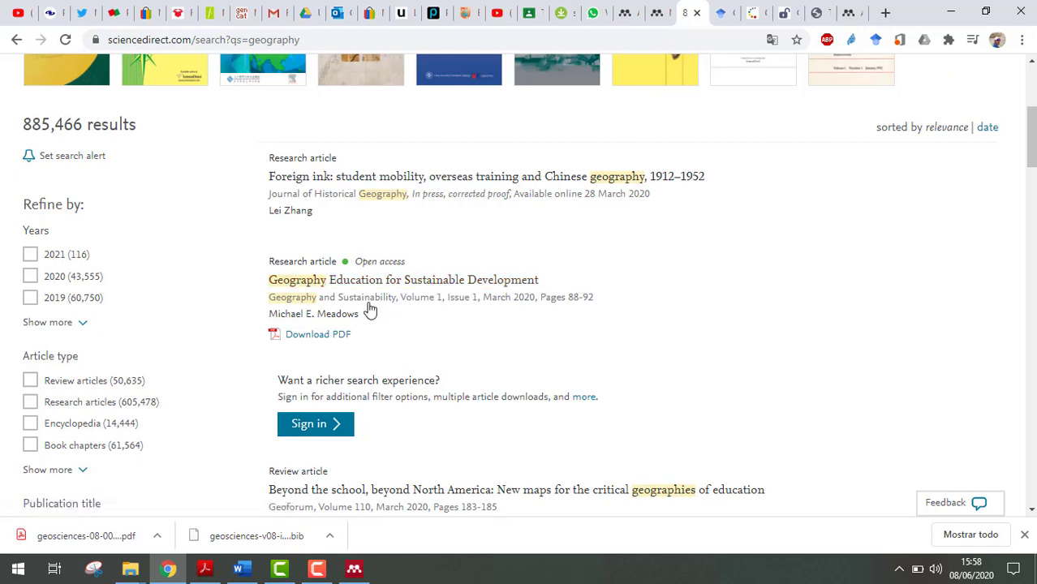
scroll(728, 306, up, 1)
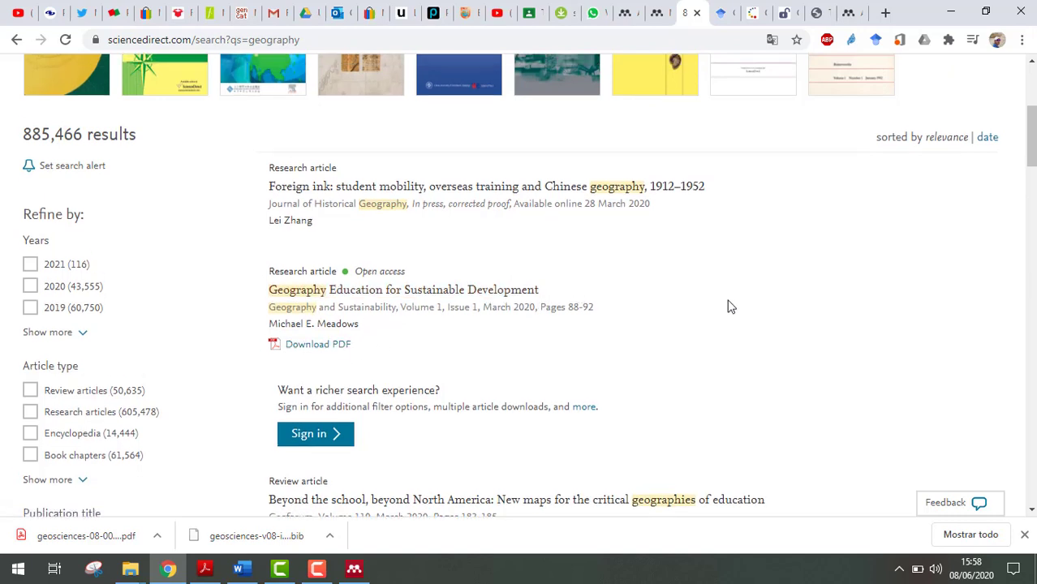
drag(357, 337, 436, 336)
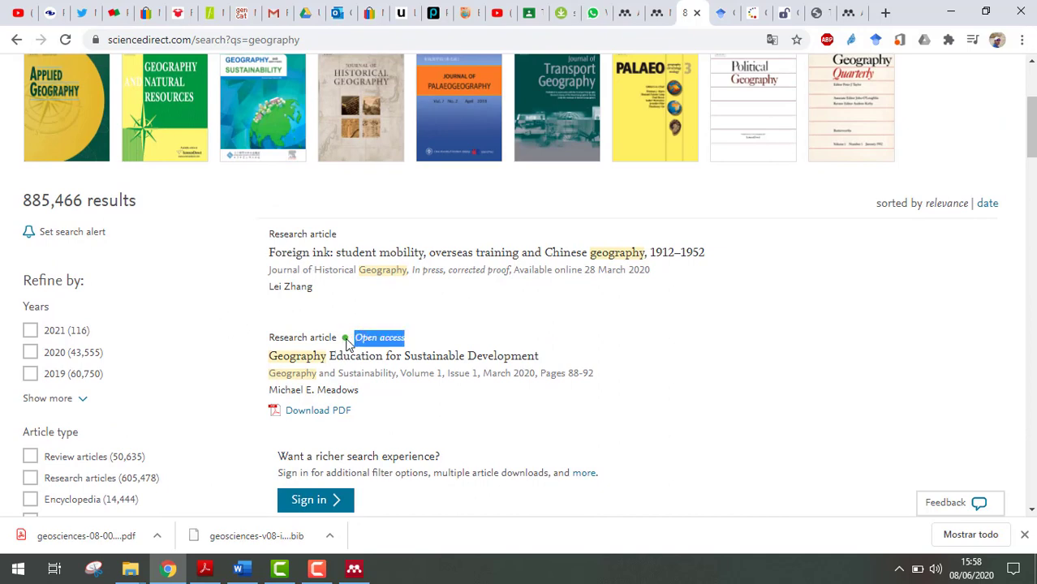
scroll(390, 336, up, 1)
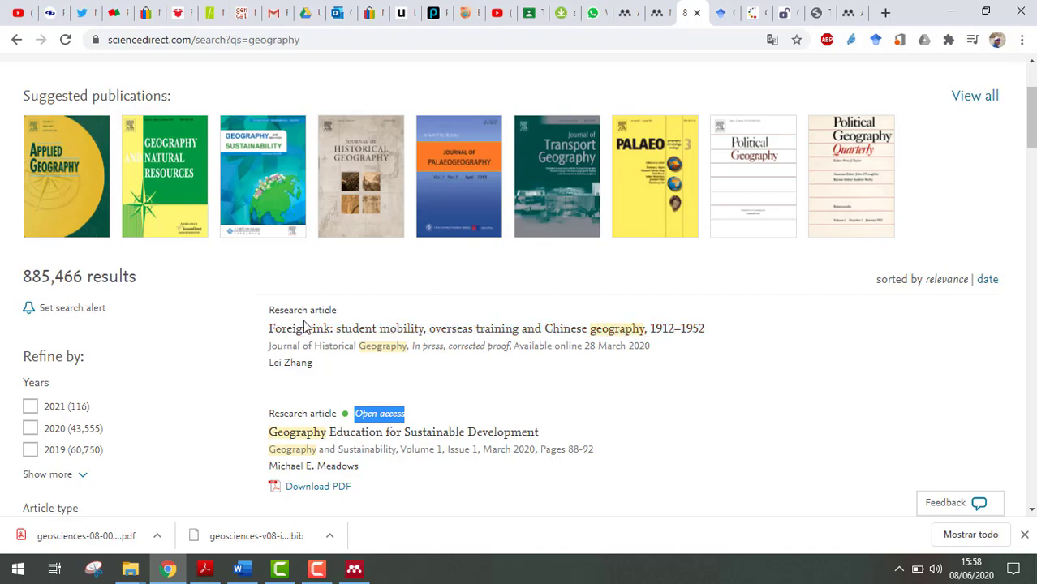
scroll(351, 327, down, 5)
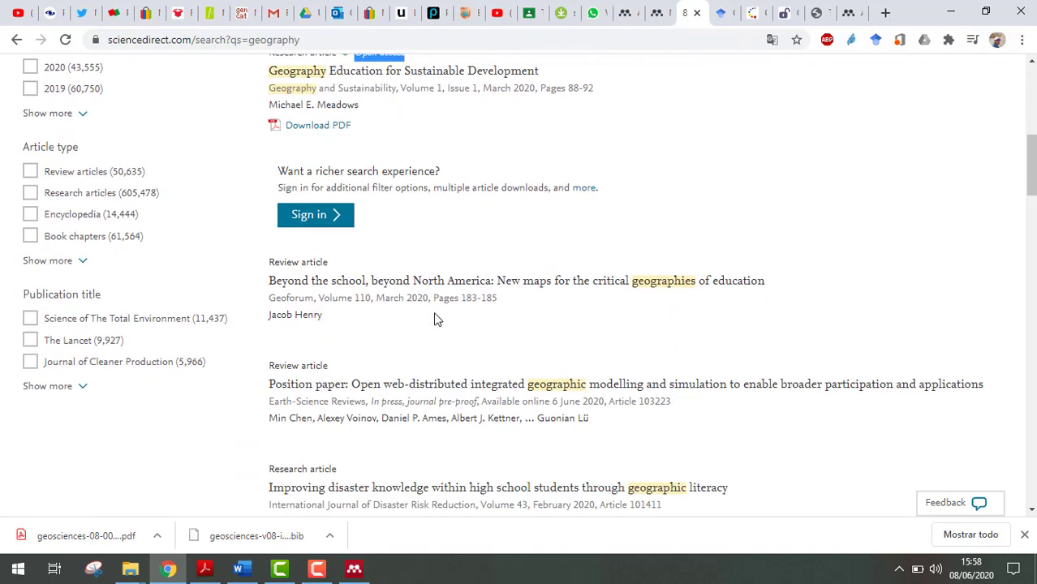
scroll(412, 442, down, 5)
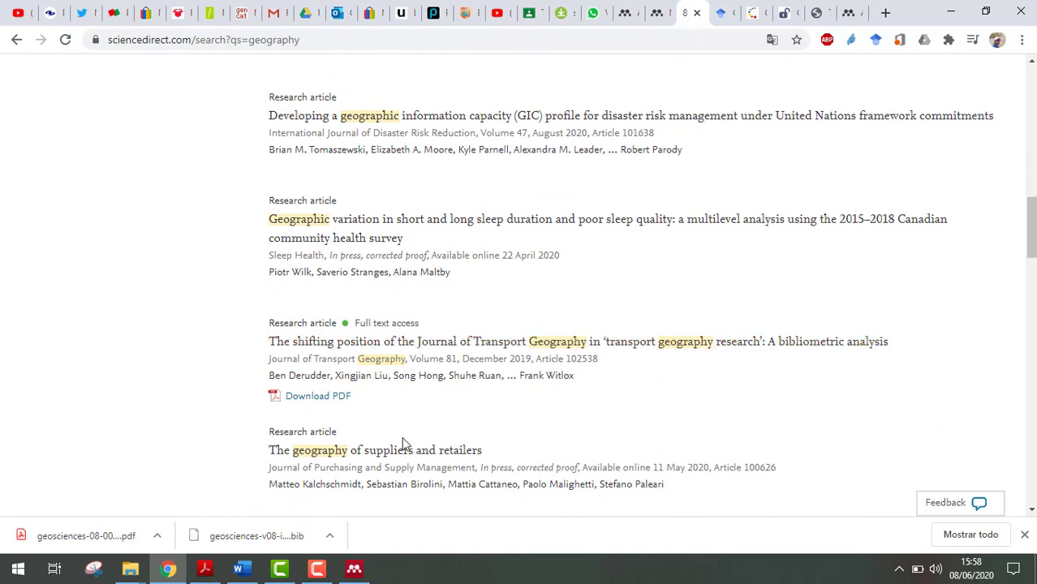
scroll(399, 418, up, 8)
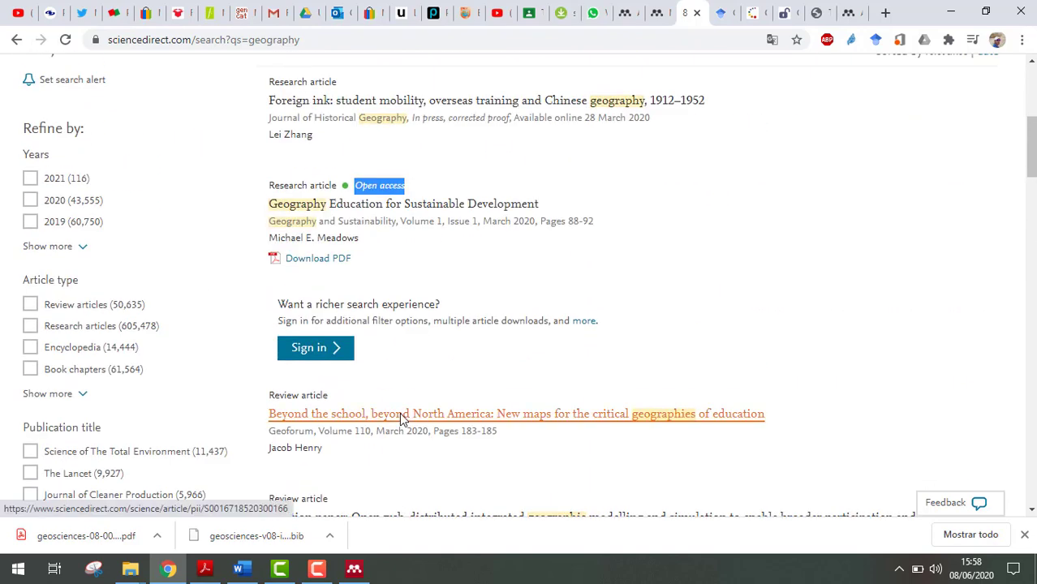
scroll(409, 370, up, 1)
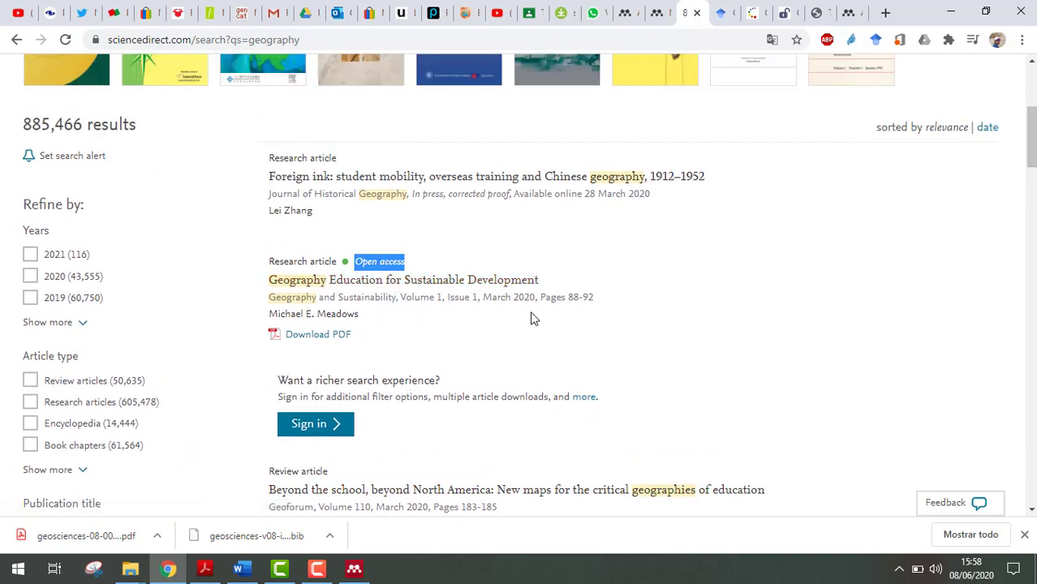
Step: Open the article "Foreign ink: student mobility, overseas training and Chinese geography, 1912–1952" in a new browser tab and dismiss the translation prompt
right_click(341, 183)
click(388, 192)
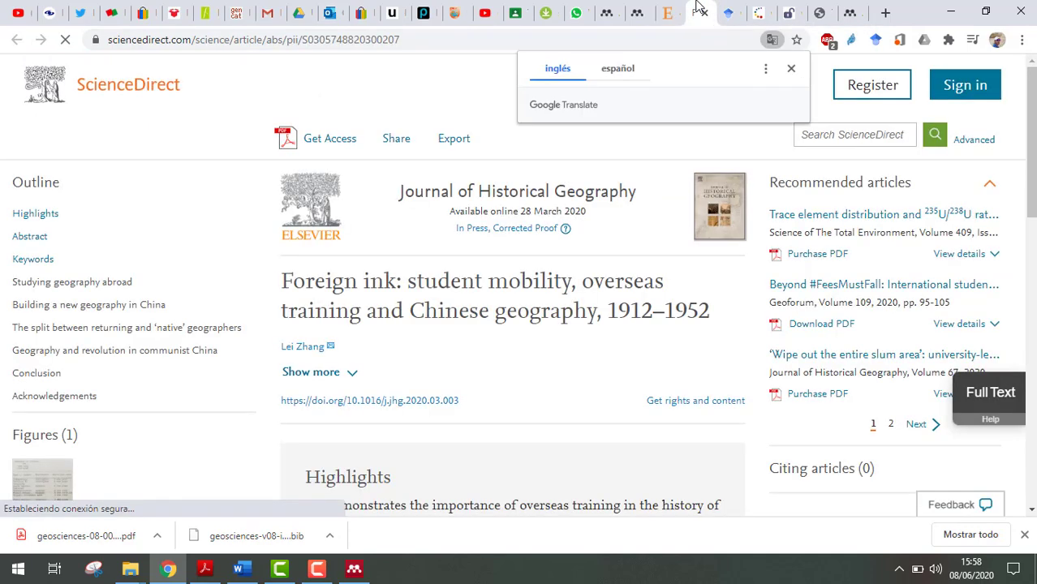
click(790, 70)
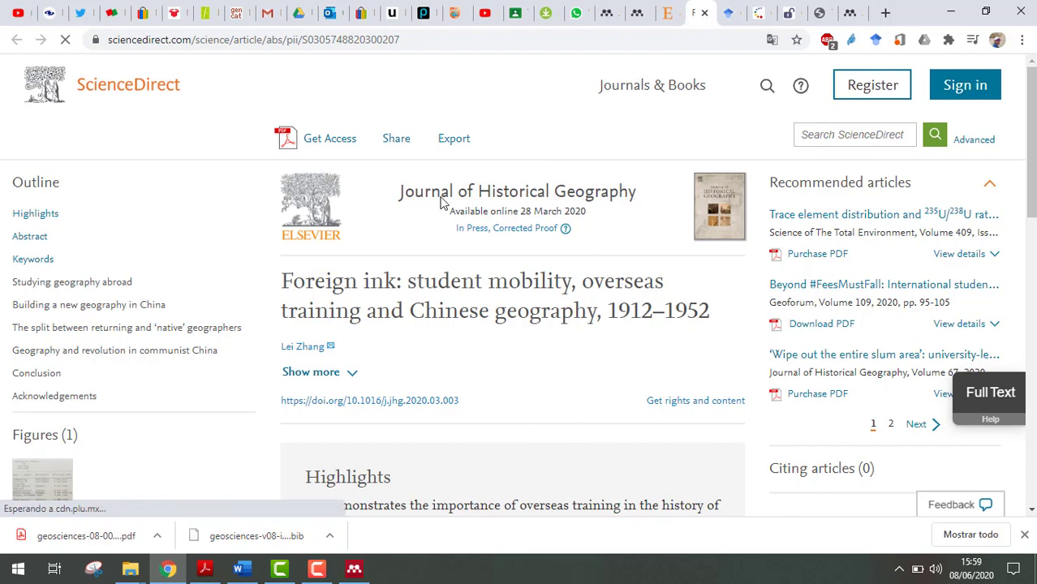
Step: Export the article's citation with Save to Mendeley and show the downloaded RIS file in its folder
click(456, 141)
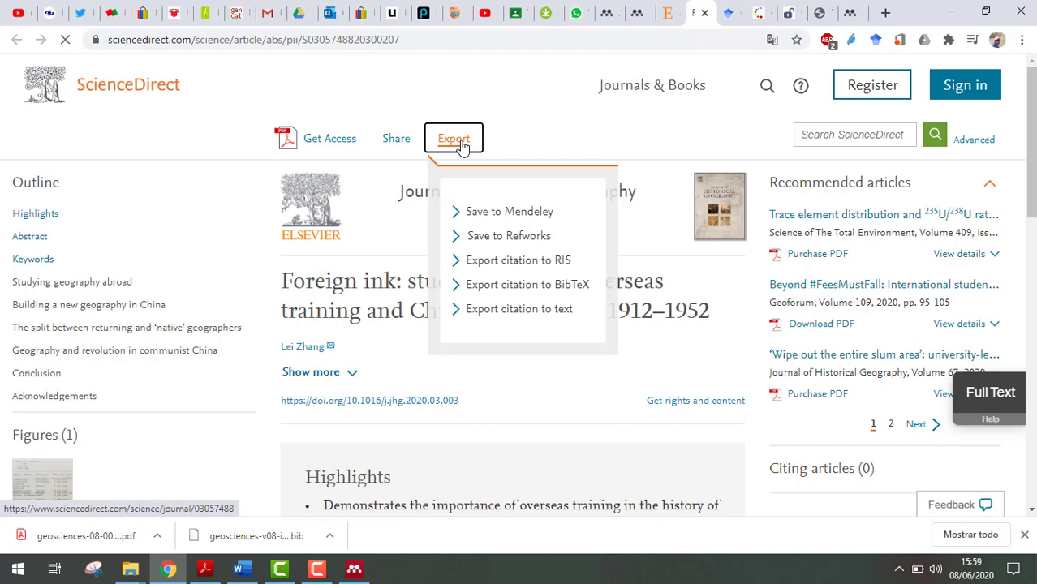
click(510, 213)
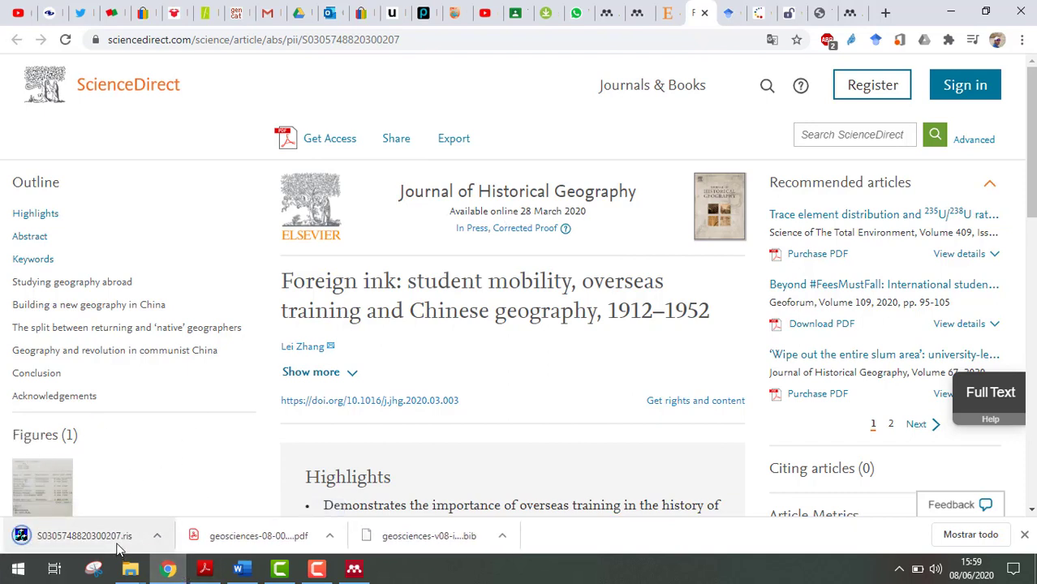
click(159, 537)
click(208, 487)
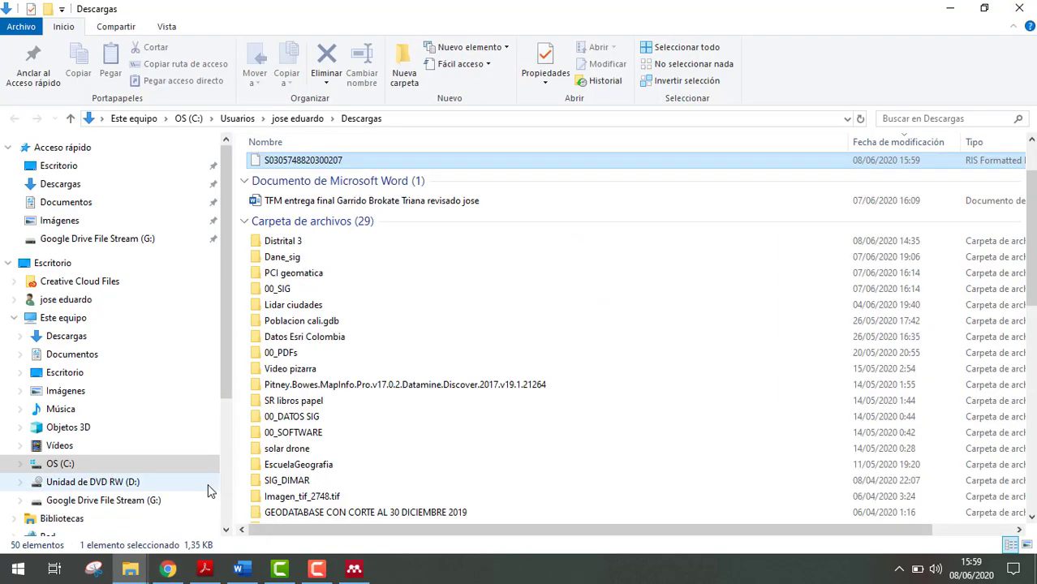
right_click(305, 168)
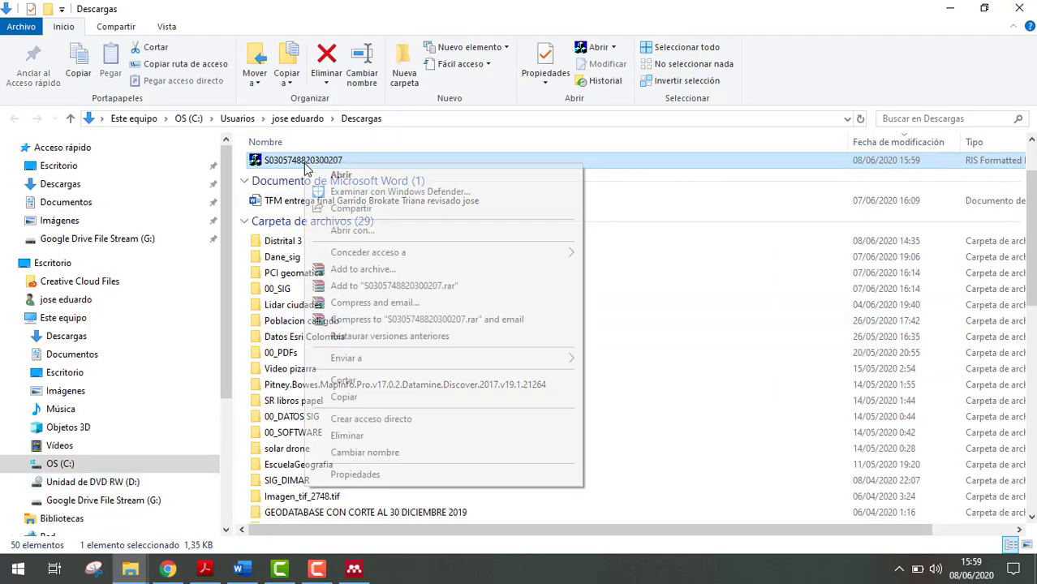
click(398, 234)
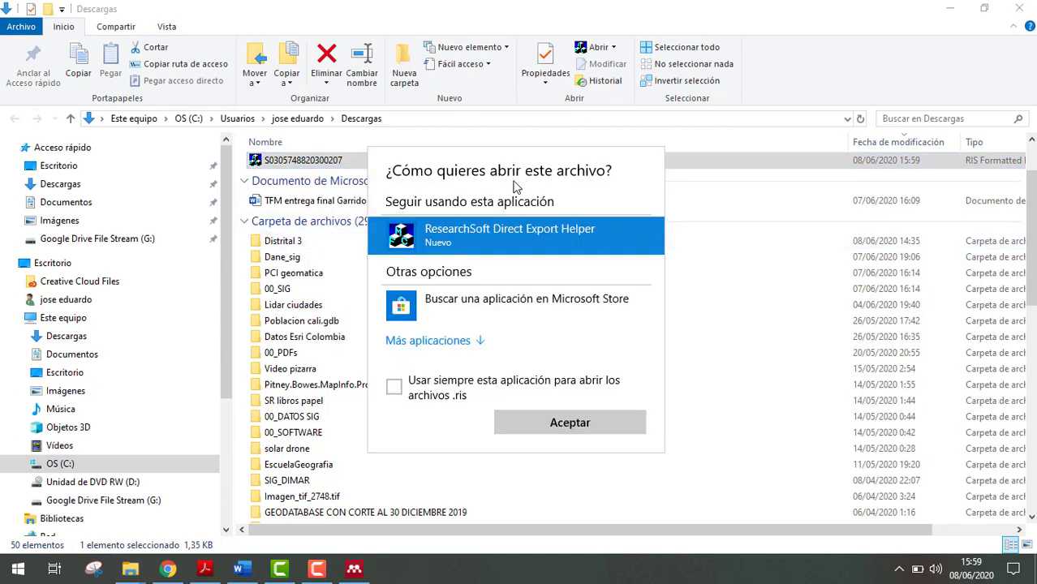
click(478, 347)
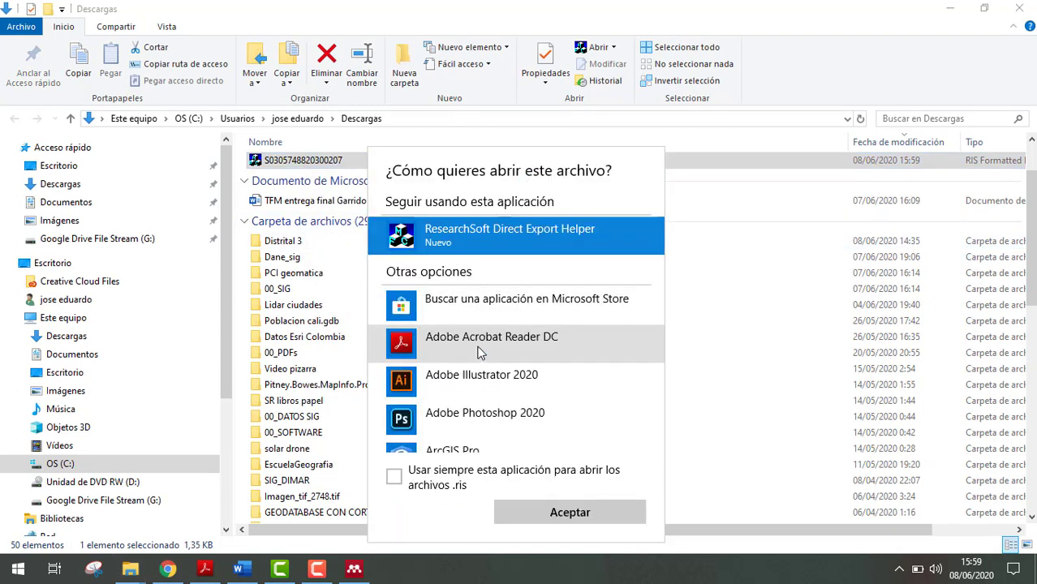
scroll(503, 367, down, 5)
scroll(504, 369, down, 4)
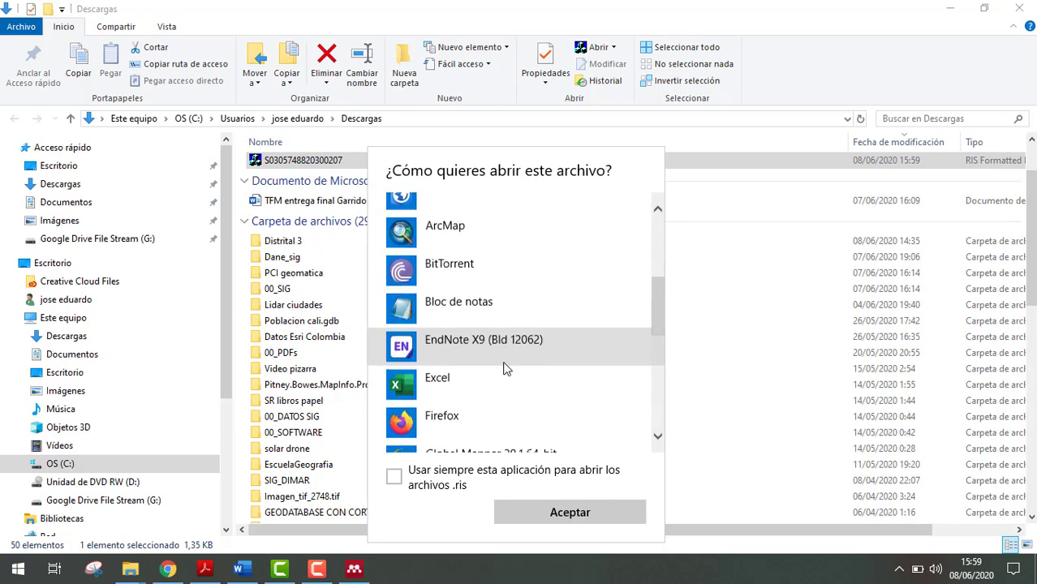
scroll(503, 367, up, 2)
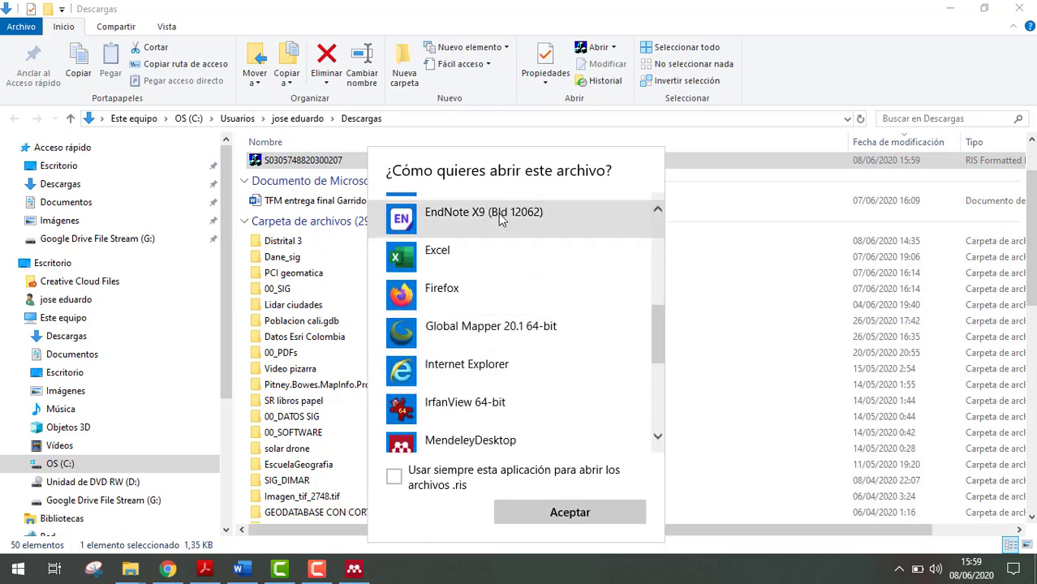
scroll(487, 375, down, 2)
click(514, 365)
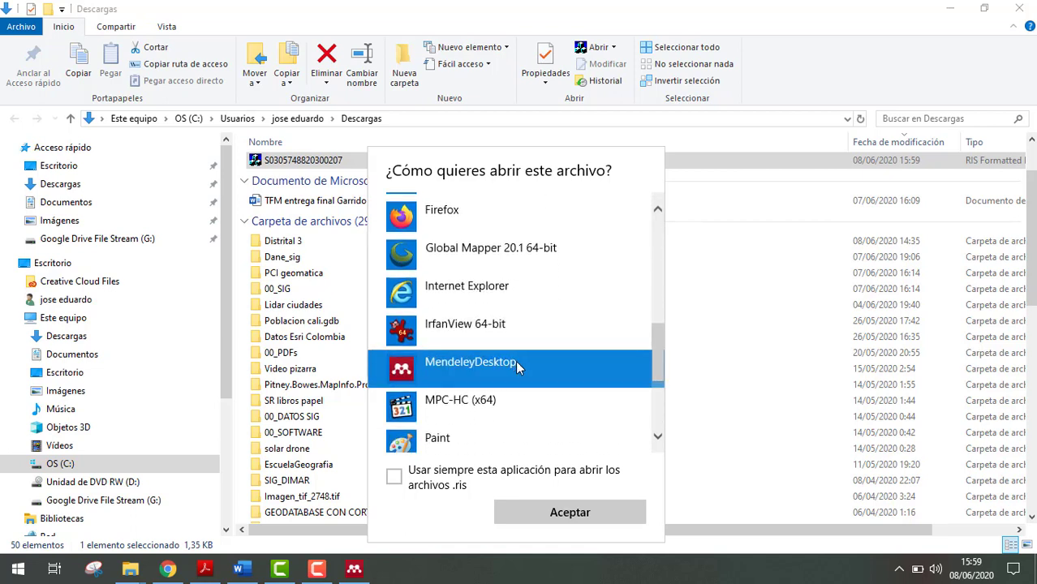
click(395, 478)
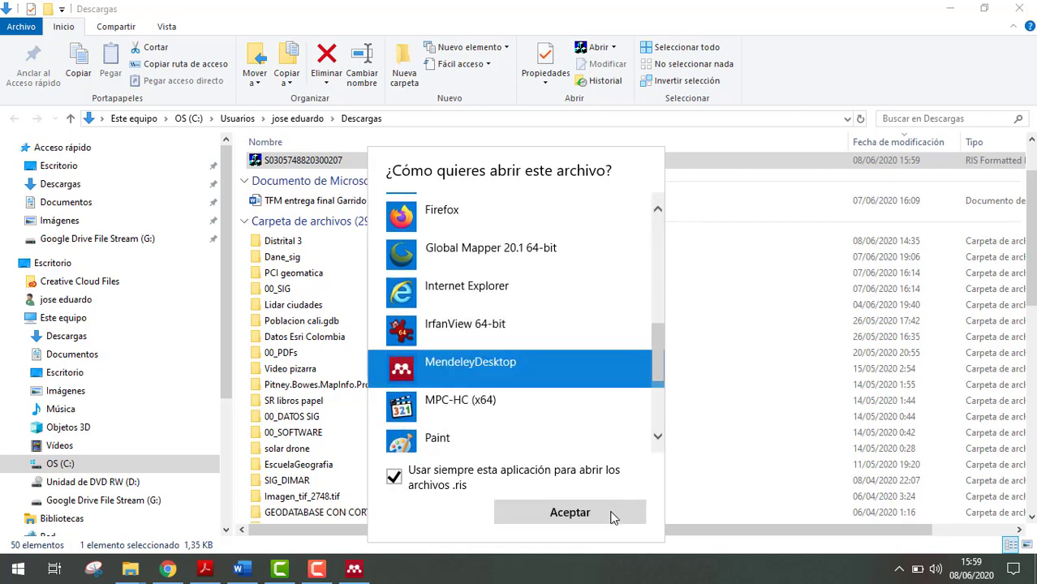
click(597, 518)
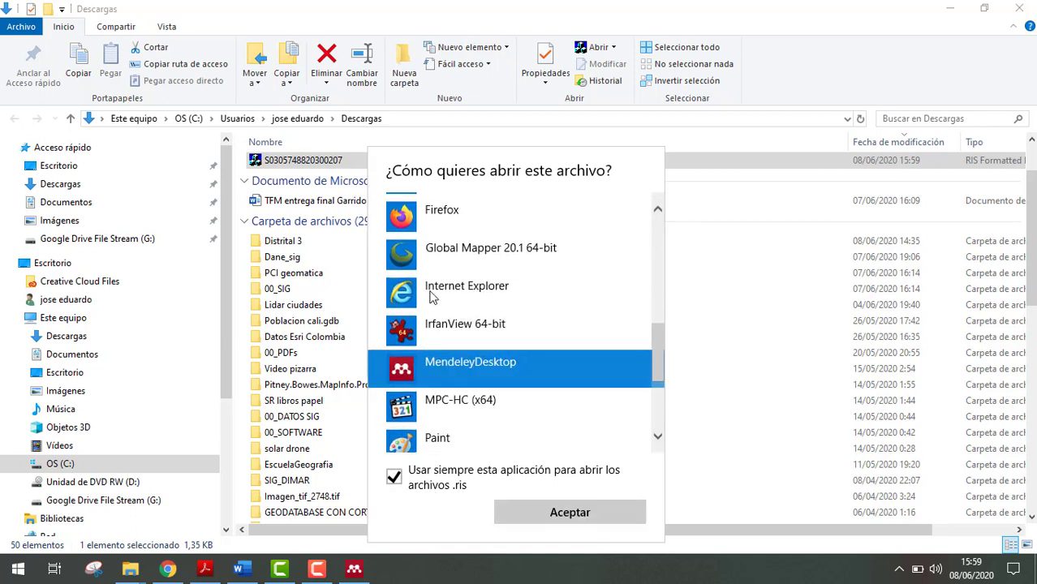
click(584, 517)
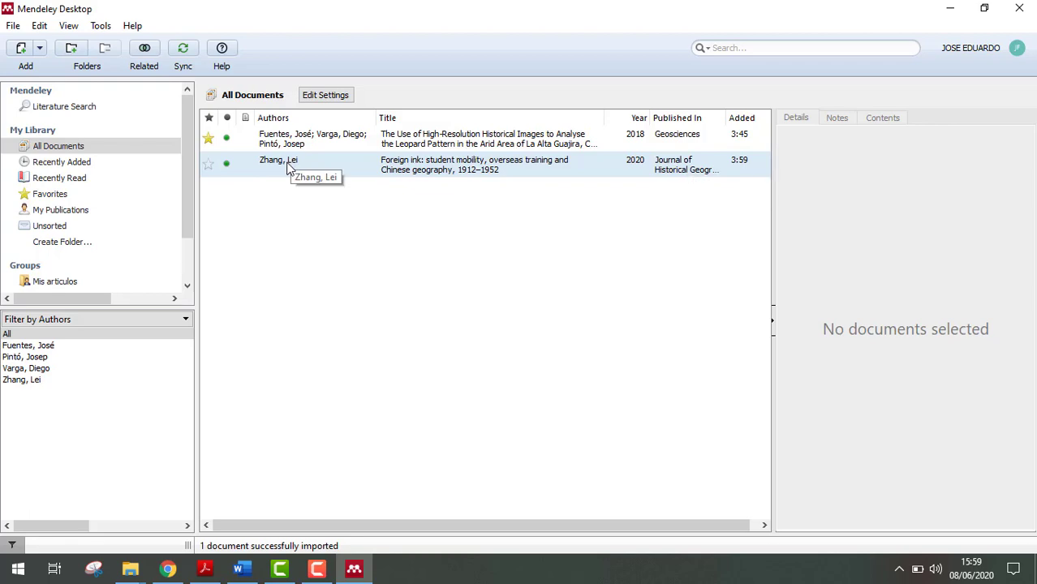
Step: Check the imported article in Mendeley Desktop's document list and switch back to the article's abstract in Chrome
click(956, 14)
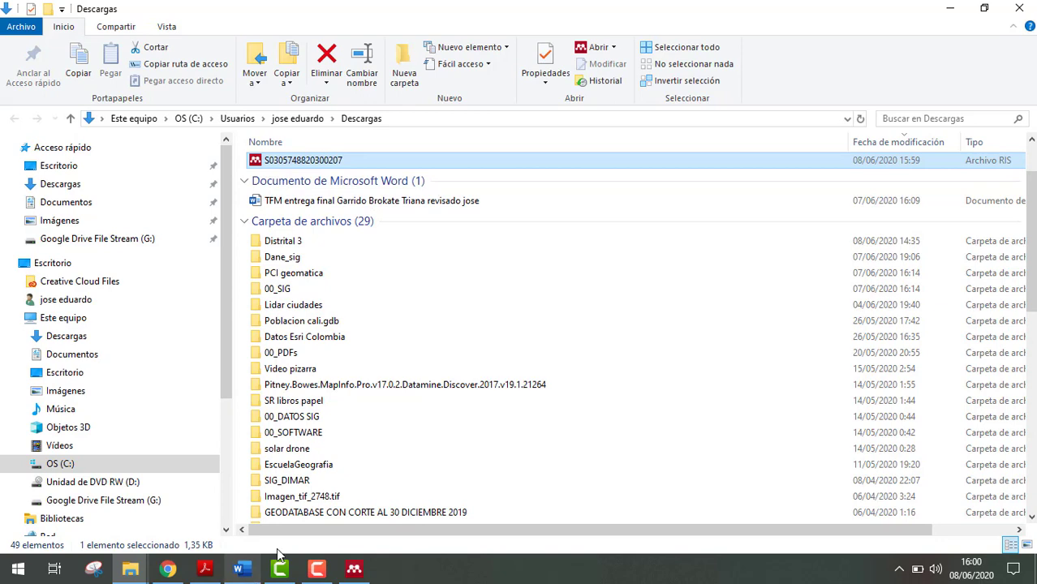
click(355, 567)
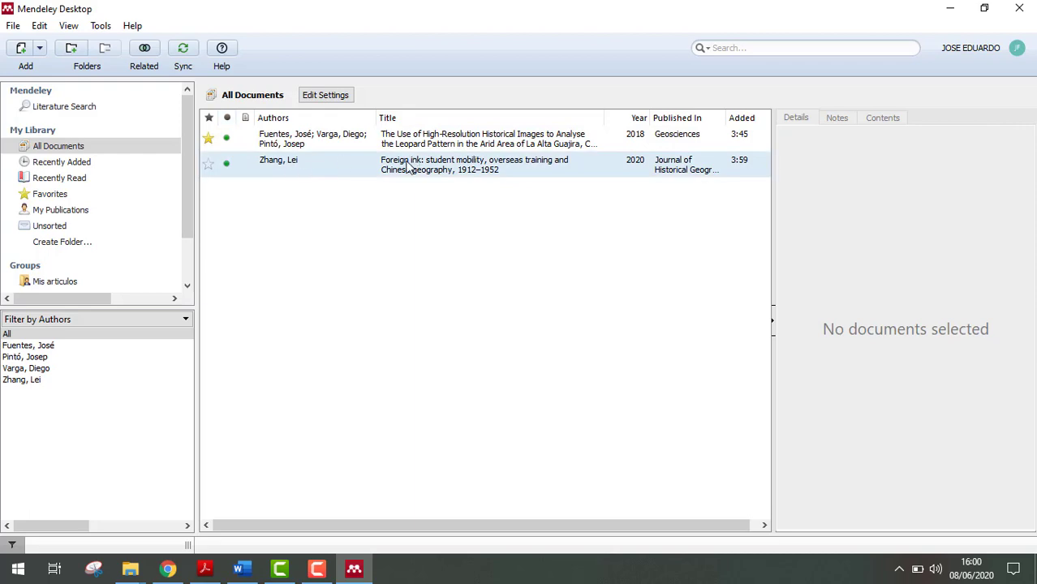
click(170, 569)
scroll(495, 382, down, 5)
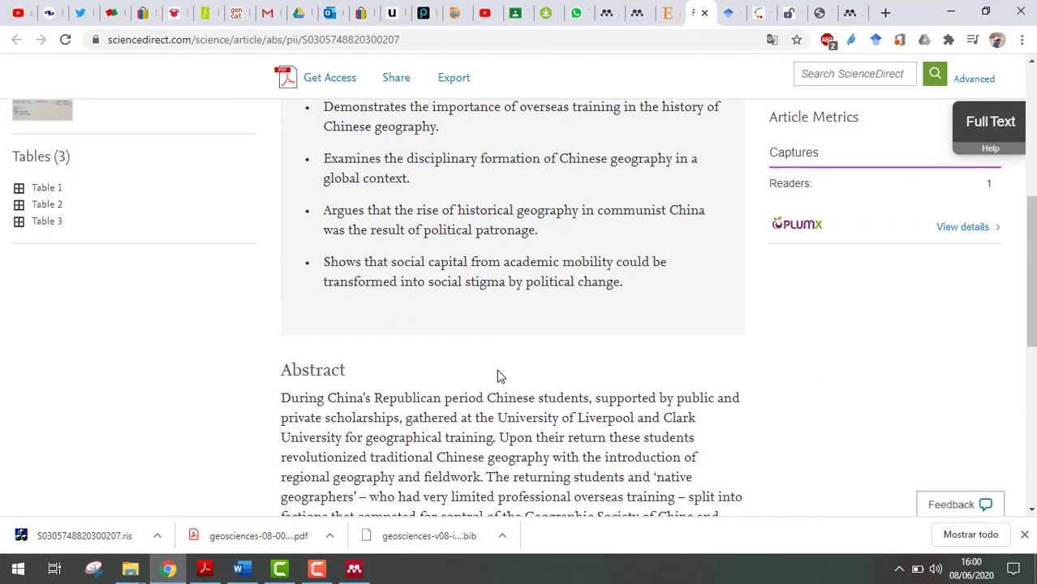
scroll(499, 376, down, 2)
drag(282, 264, 699, 323)
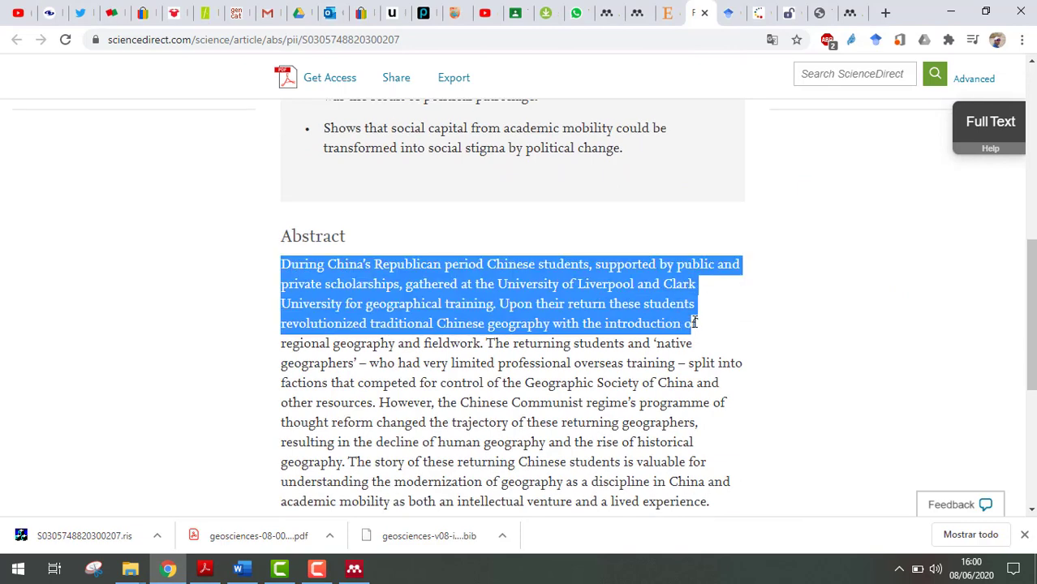
scroll(698, 324, down, 3)
drag(697, 195, 689, 254)
scroll(709, 302, up, 3)
click(359, 306)
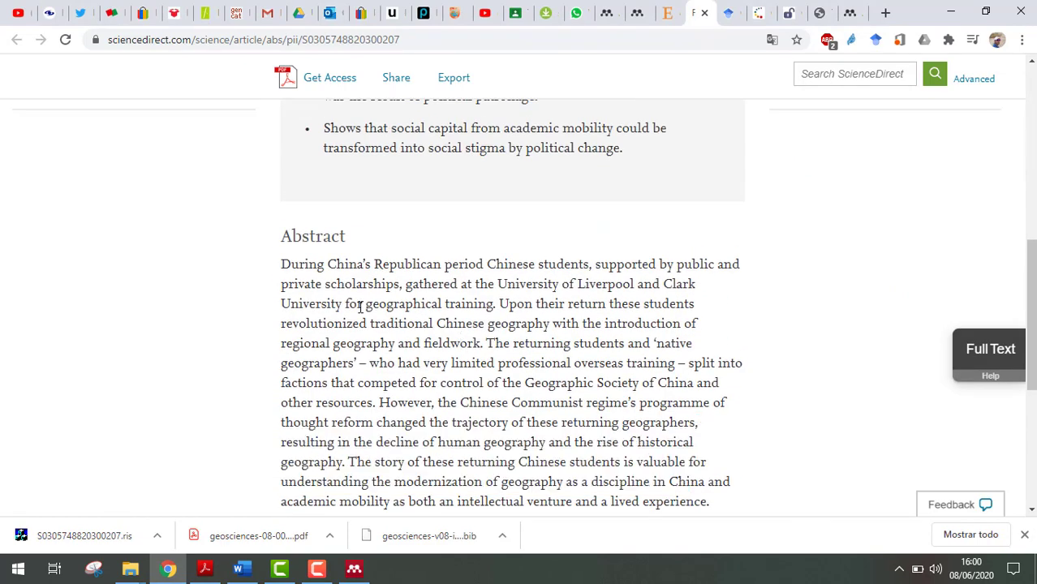
Step: Copy the full abstract text of the "Foreign ink" article, from "During China's Republican period" to "a lived experience."
drag(285, 265, 736, 356)
scroll(578, 306, down, 2)
right_click(542, 242)
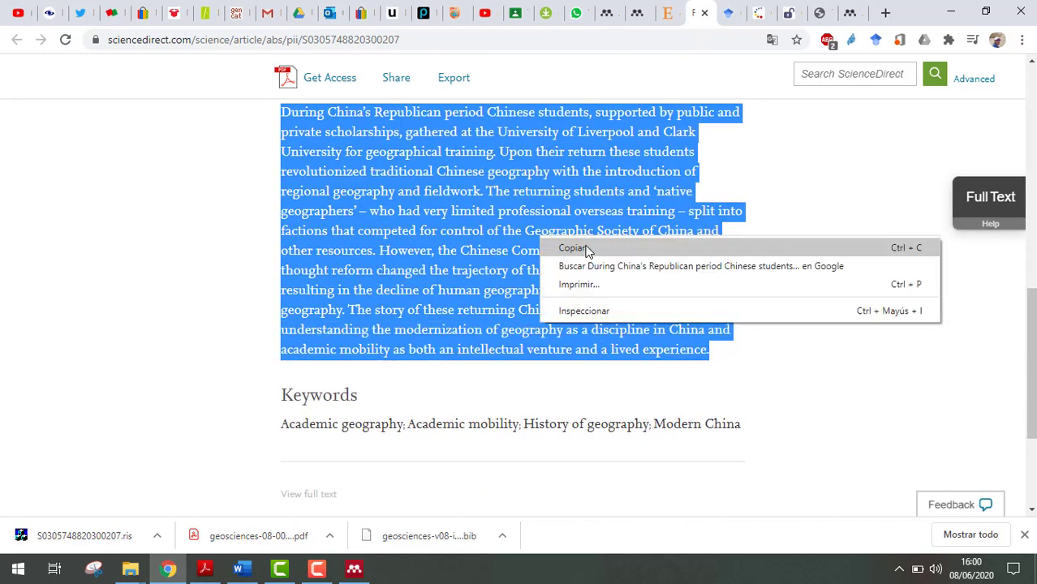
click(586, 248)
Step: Switch to Word and paste the copied abstract below the first cited paragraph without its source formatting
click(241, 569)
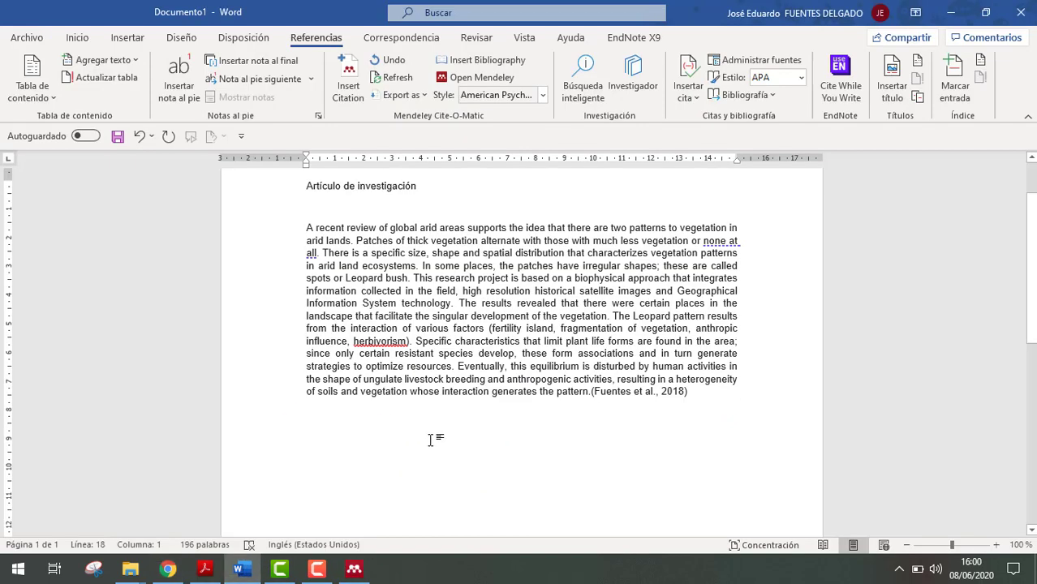
key(ctrl+v)
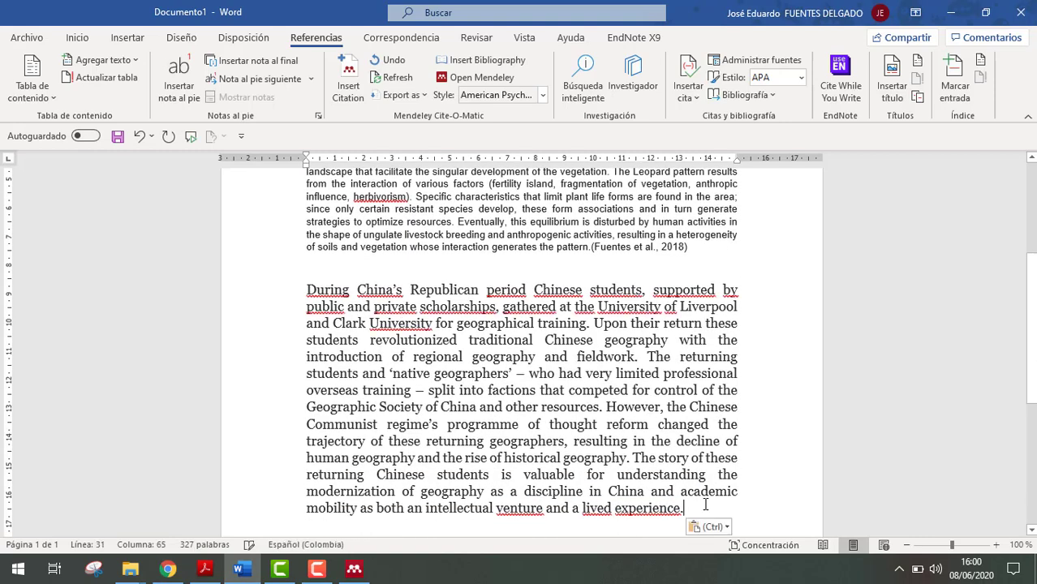
click(708, 527)
click(748, 483)
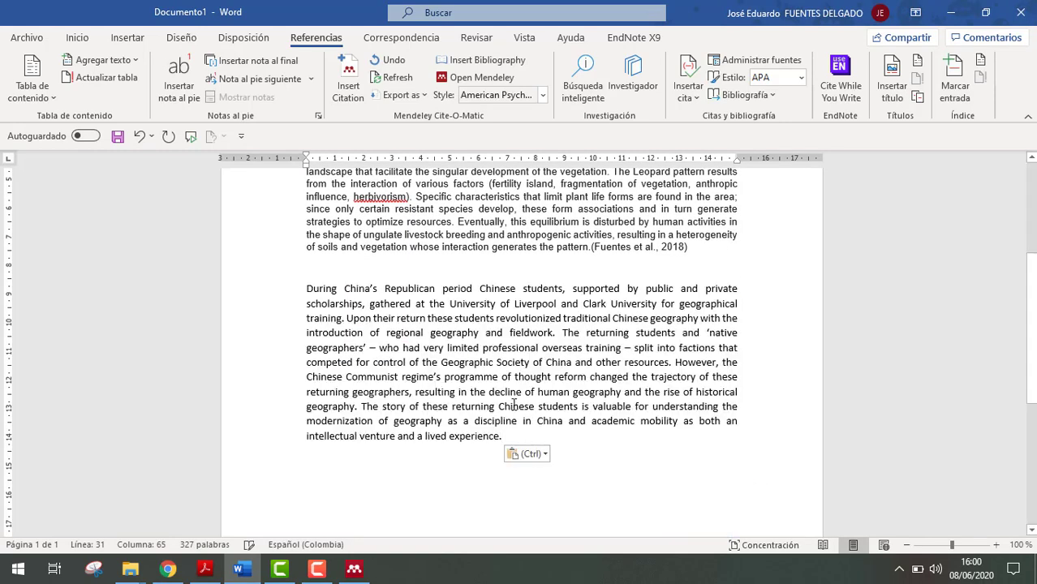
Step: Copy the first abstract's formatting onto the whole pasted paragraph with Format Painter
drag(527, 235, 449, 207)
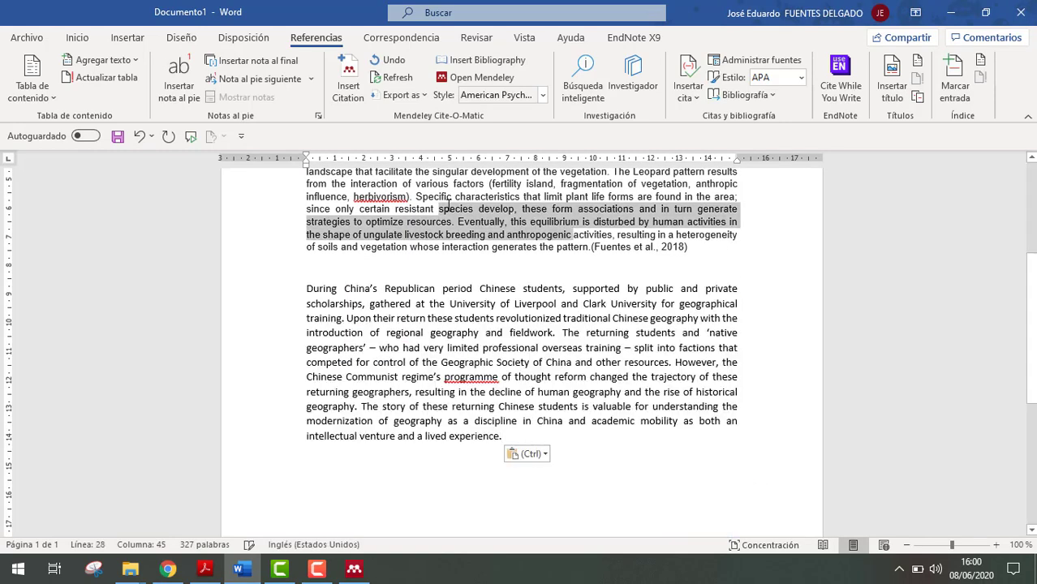
click(78, 38)
click(51, 96)
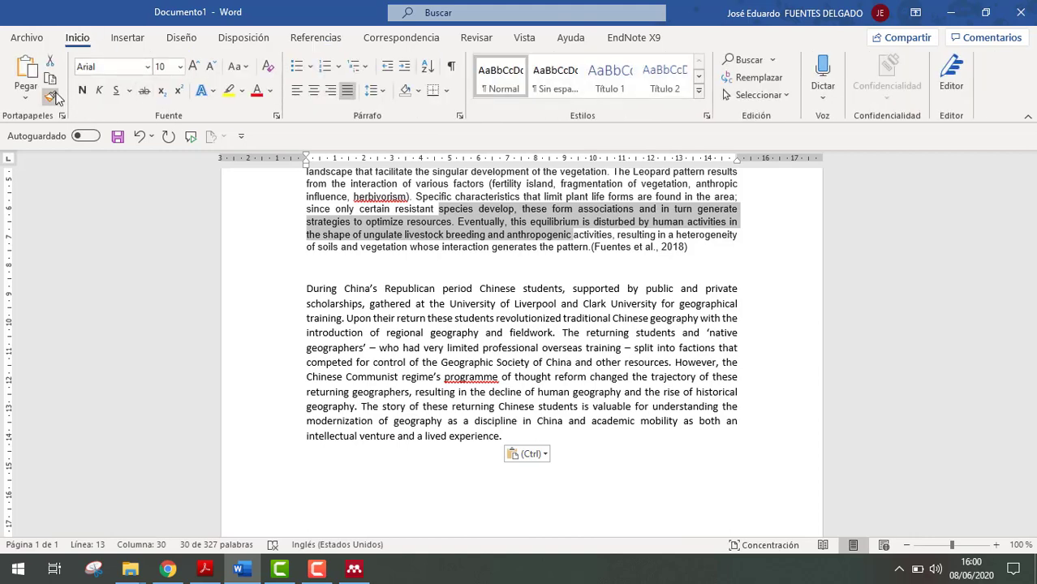
drag(306, 290, 549, 423)
click(520, 301)
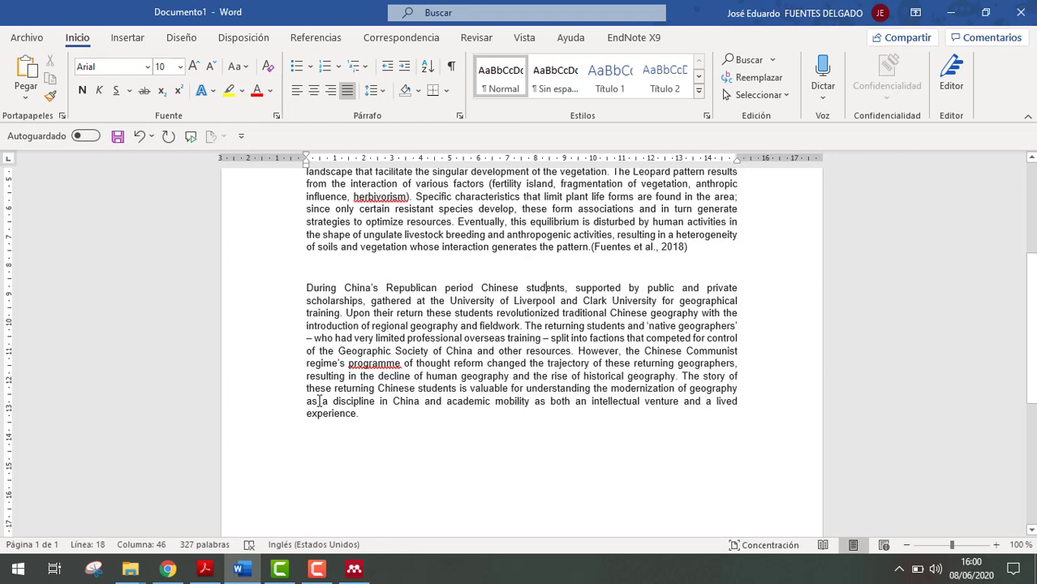
Step: Start a Mendeley citation at the end of the second abstract and move the citation search box clear of that paragraph
click(362, 412)
click(315, 39)
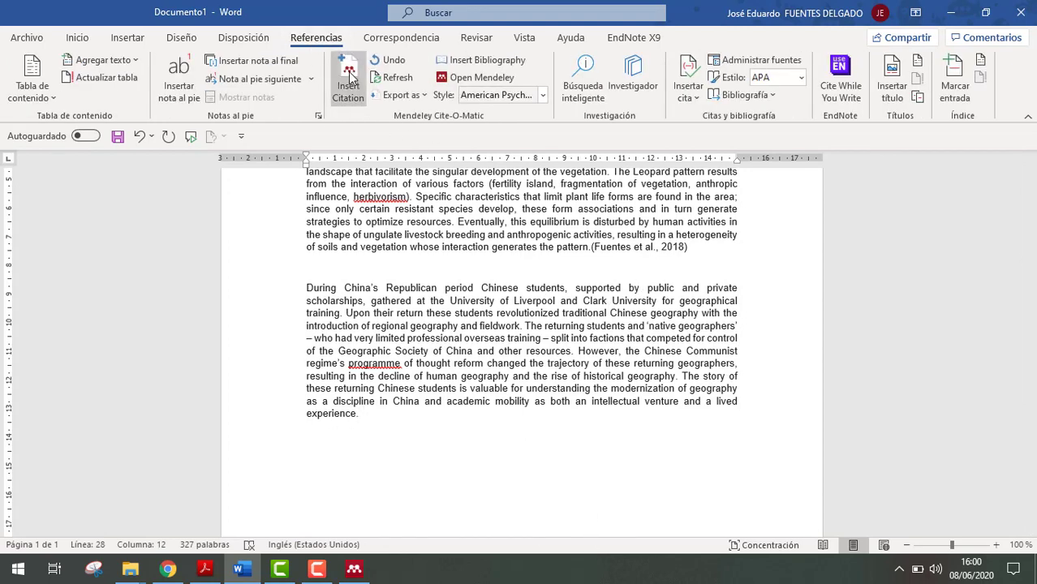
click(350, 75)
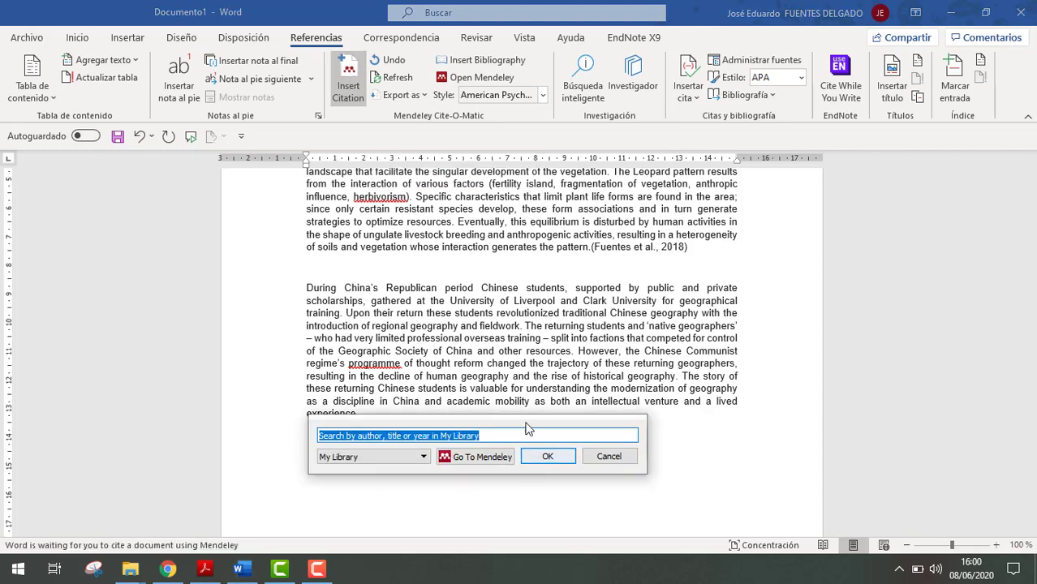
drag(507, 428, 723, 233)
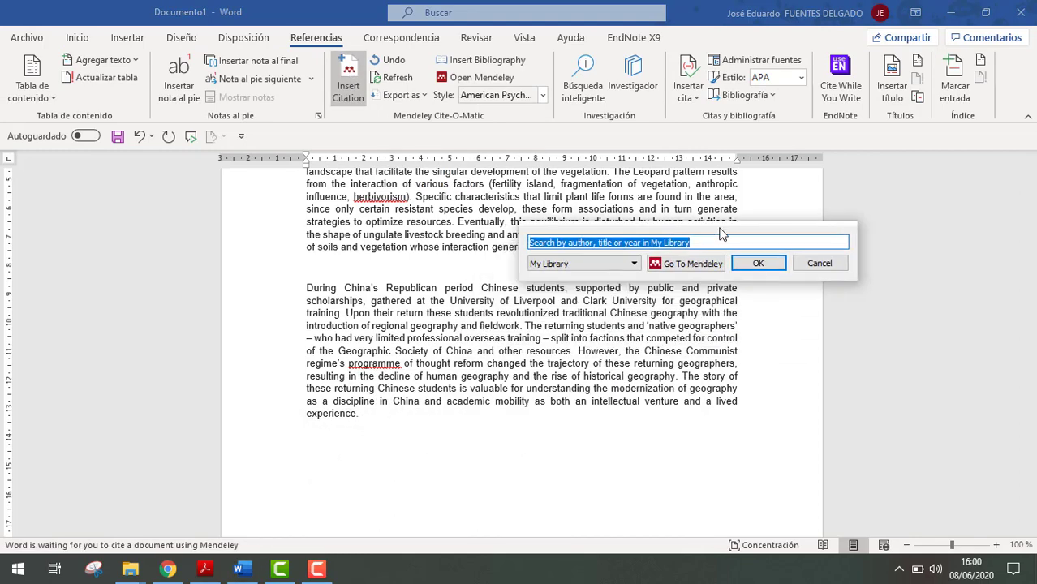
Step: Find the "Foreign ink" article in the Mendeley library, cite it at the end of the China paragraph, and start a new line below
text(c)
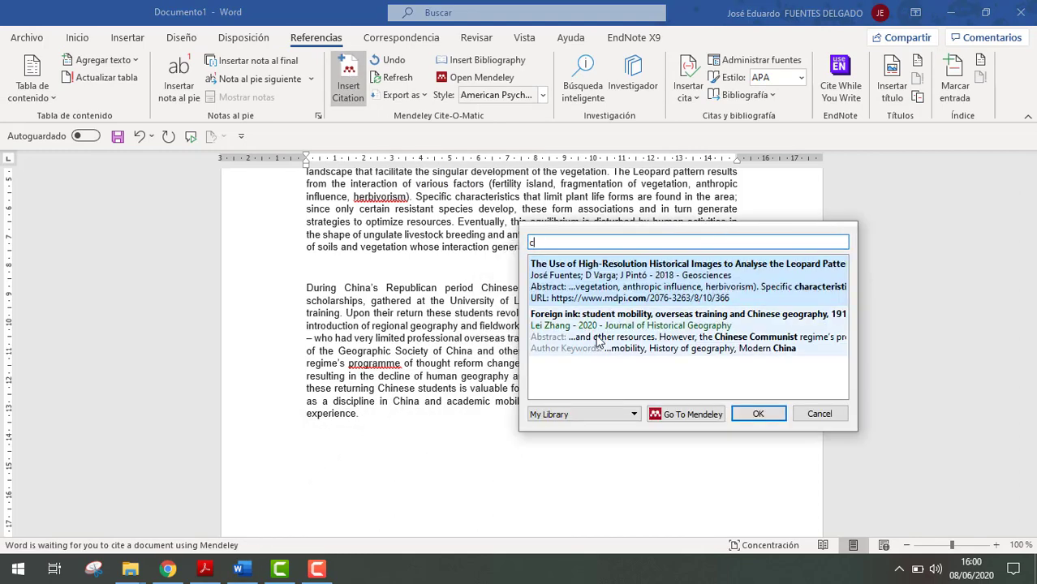
key(BackSpace)
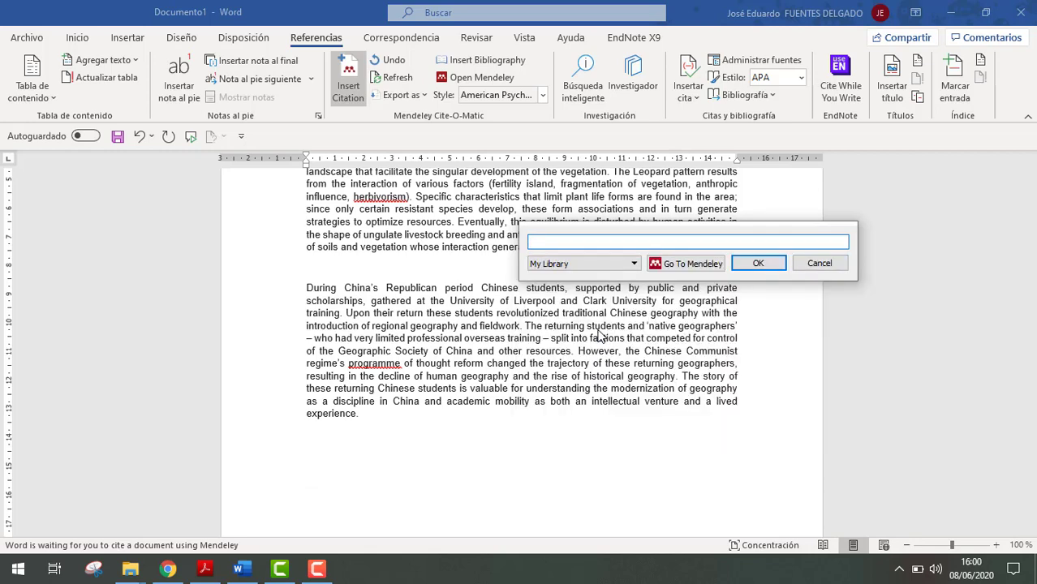
text(zh)
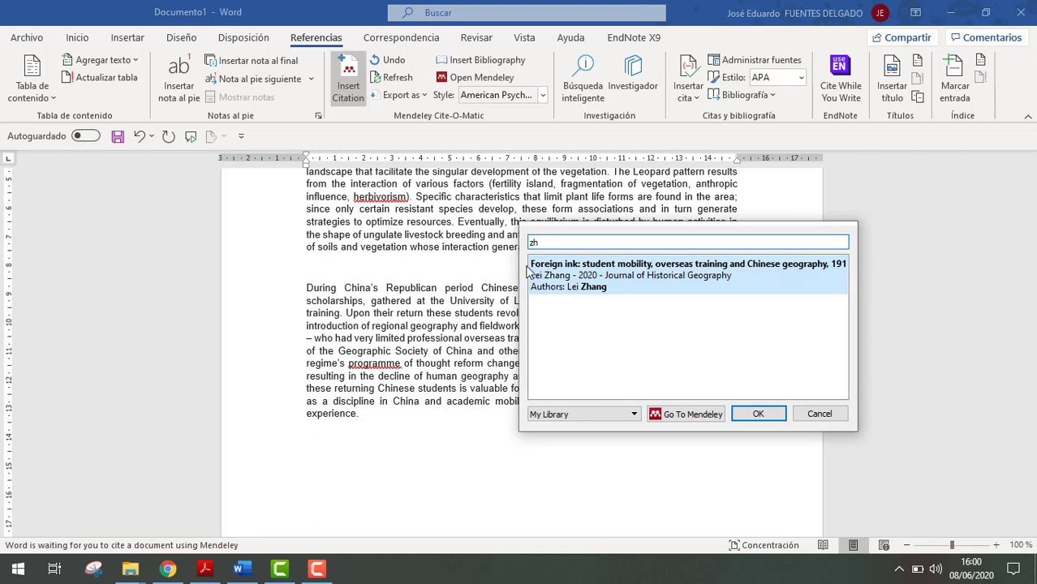
click(605, 280)
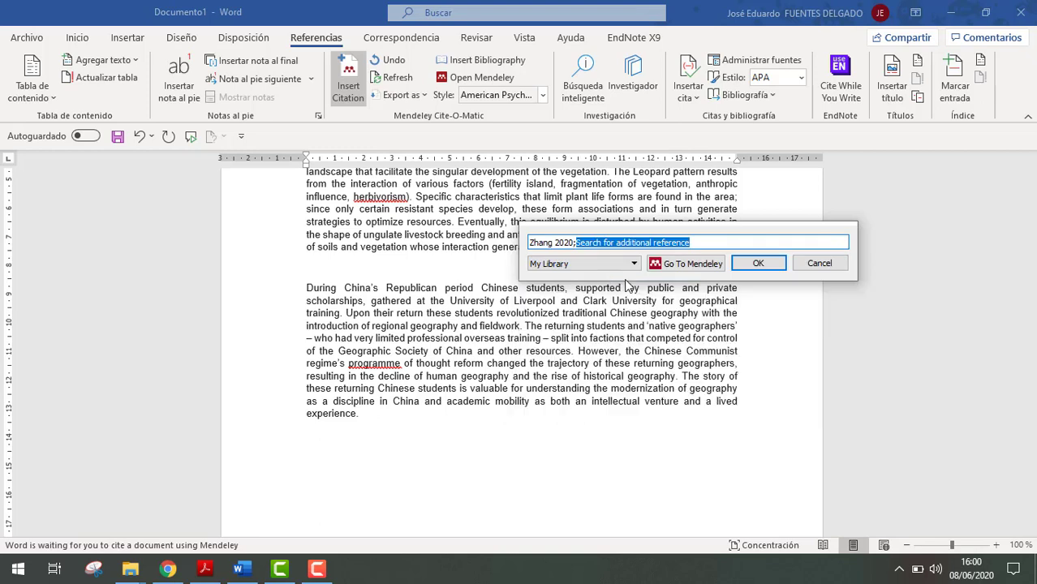
click(758, 263)
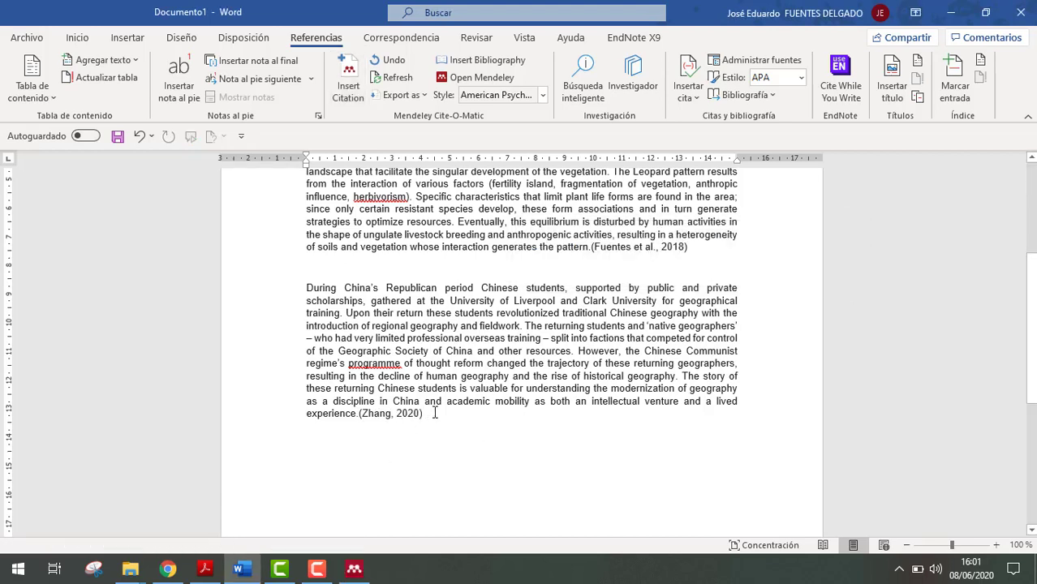
key(Return)
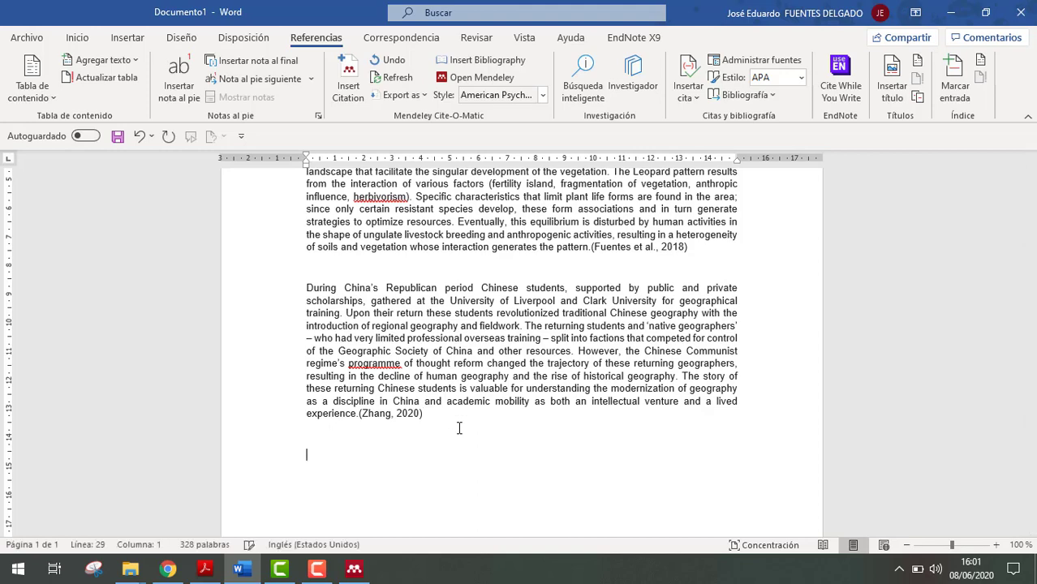
scroll(458, 429, up, 3)
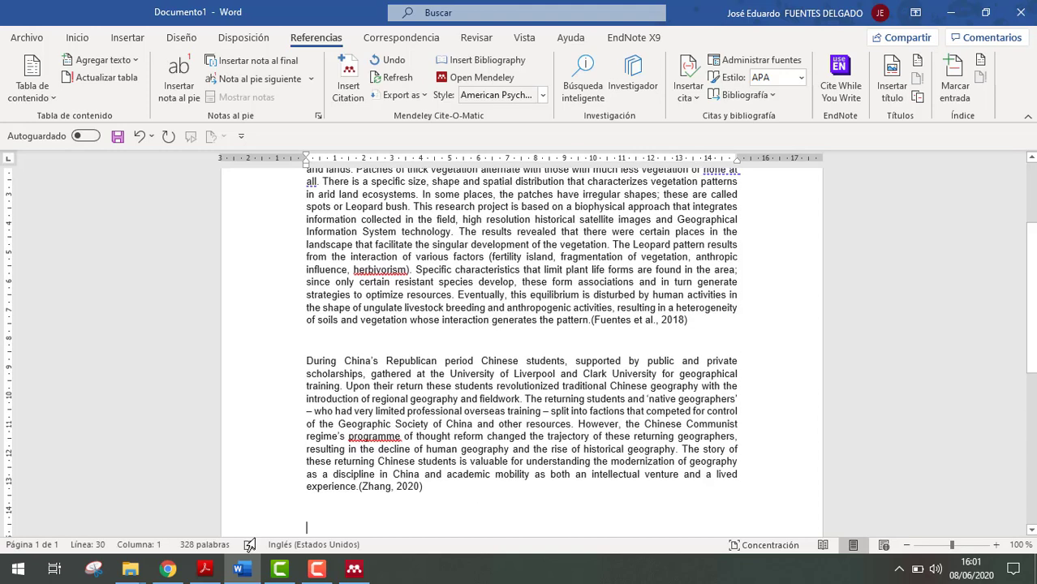
Step: Switch to Chrome and examine the "Foreign ink" article page on ScienceDirect, including its title, highlights, abstract and export options
click(167, 569)
scroll(722, 169, up, 3)
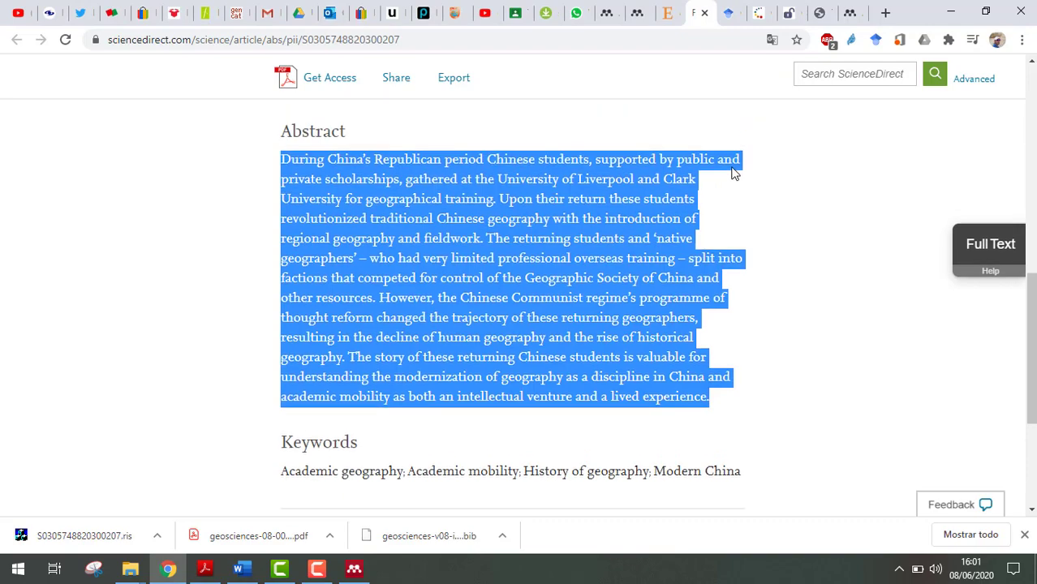
scroll(308, 113, up, 5)
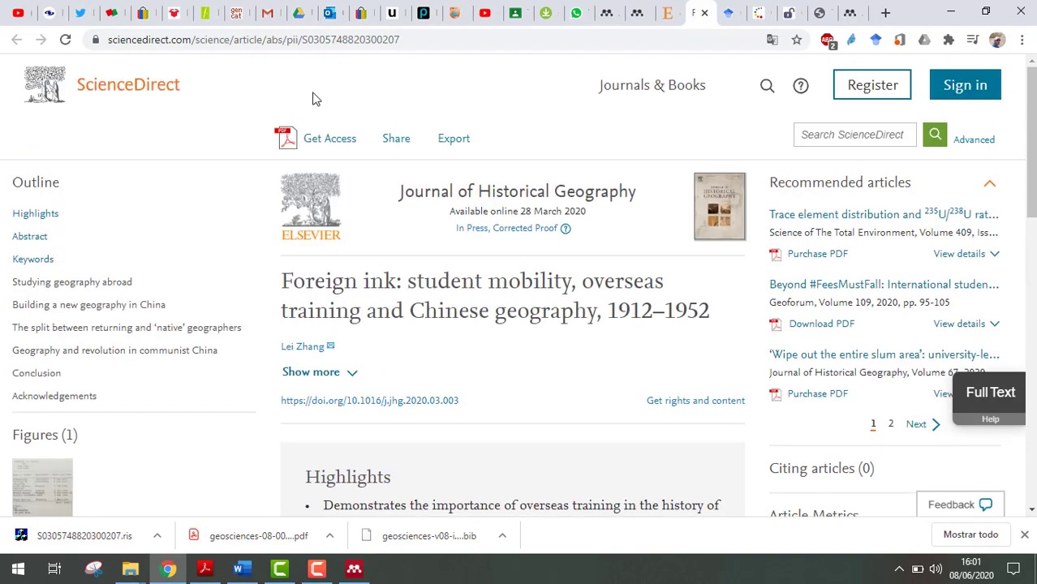
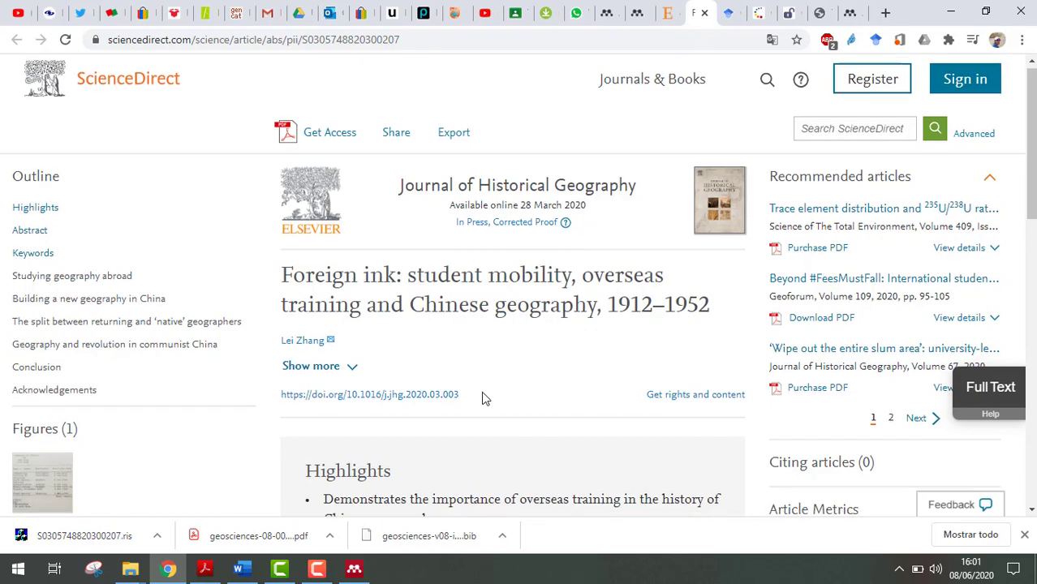
scroll(486, 396, down, 5)
scroll(451, 442, up, 6)
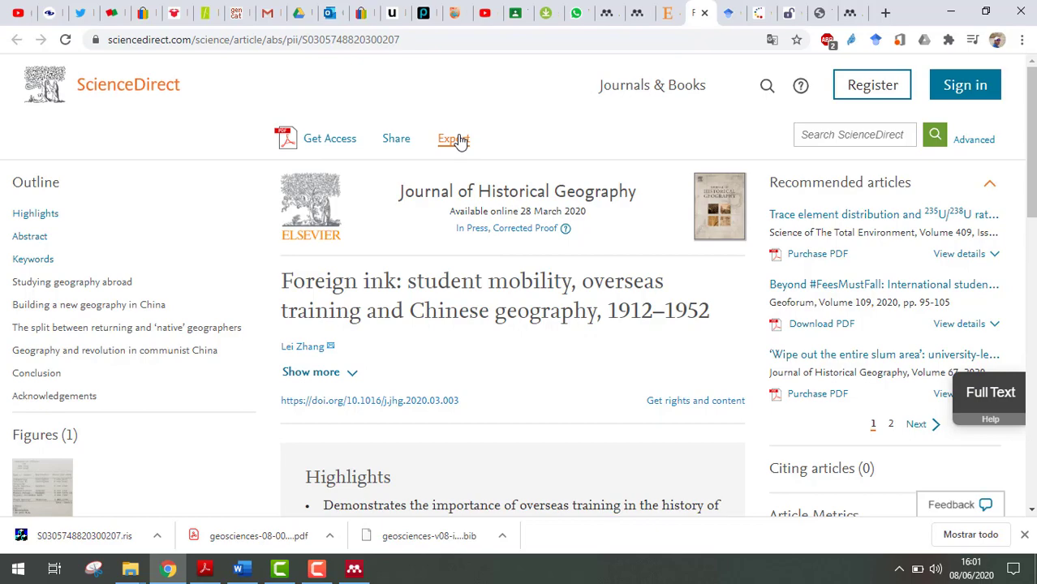
scroll(482, 315, down, 5)
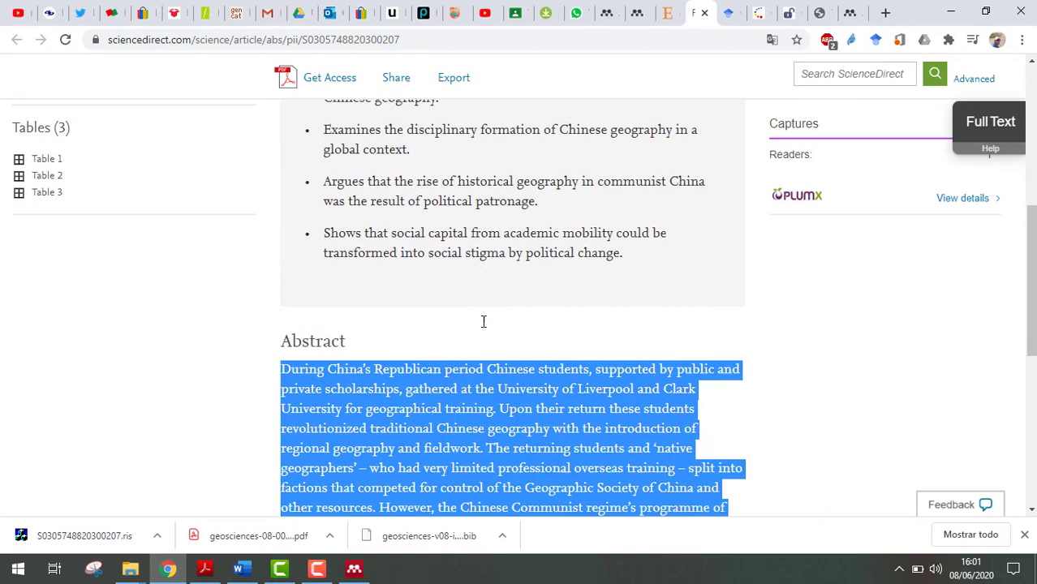
scroll(483, 322, down, 4)
scroll(483, 322, up, 2)
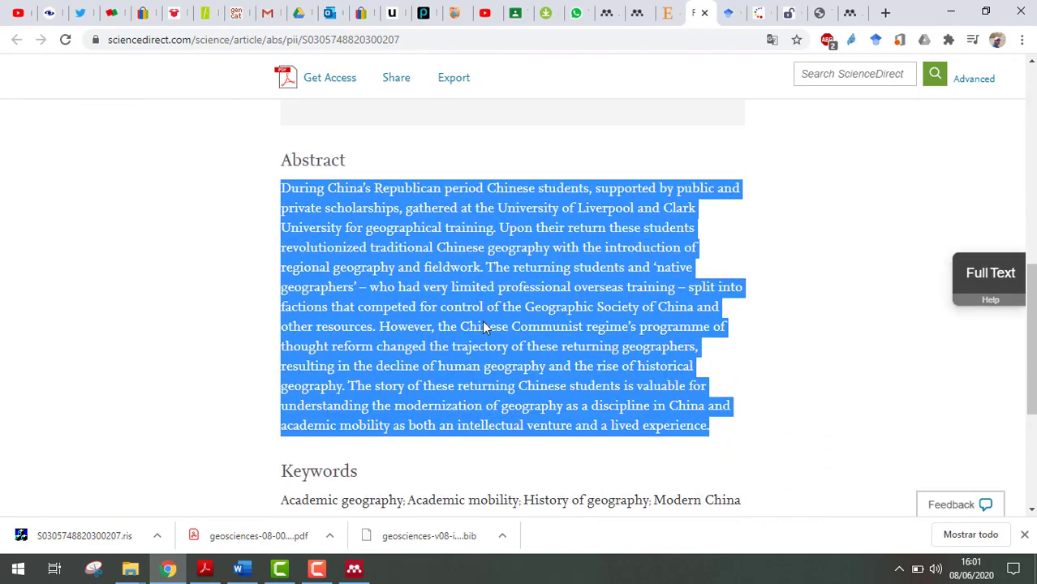
scroll(483, 320, up, 7)
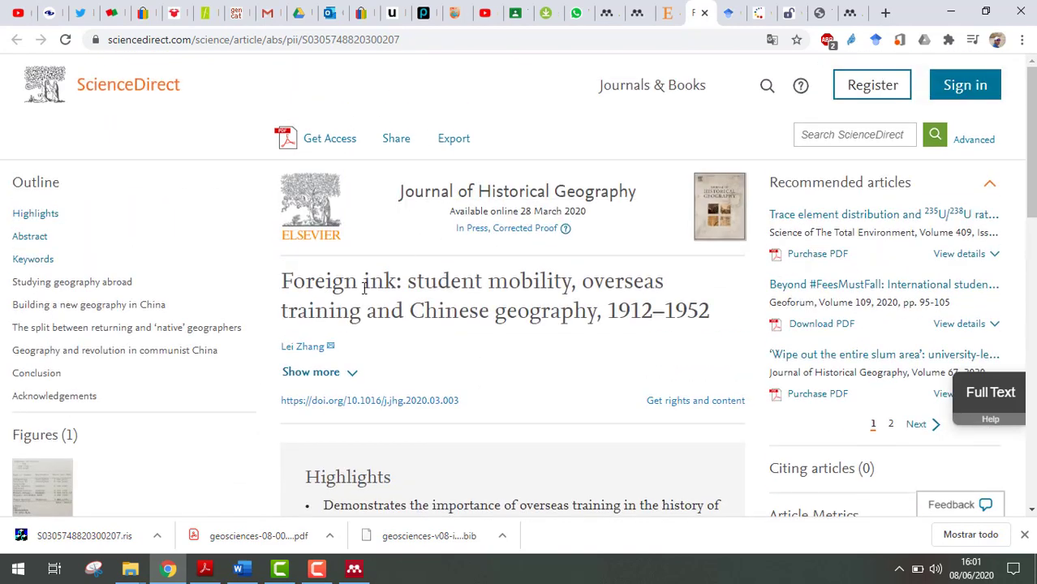
mouse_move(279, 277)
mouse_down()
mouse_move(600, 278)
mouse_move(716, 292)
mouse_move(713, 307)
mouse_up()
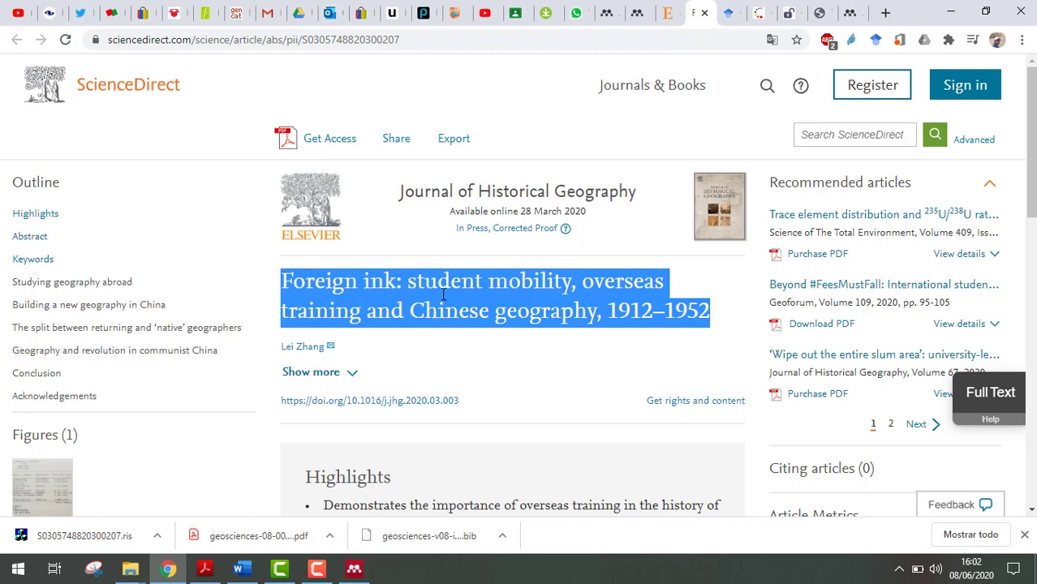
Step: Copy the title "Distribución del Patrón espacial tipo Leopardo en regiones áridas y semiáridas del mundo" from the CvLAC publication list
click(729, 10)
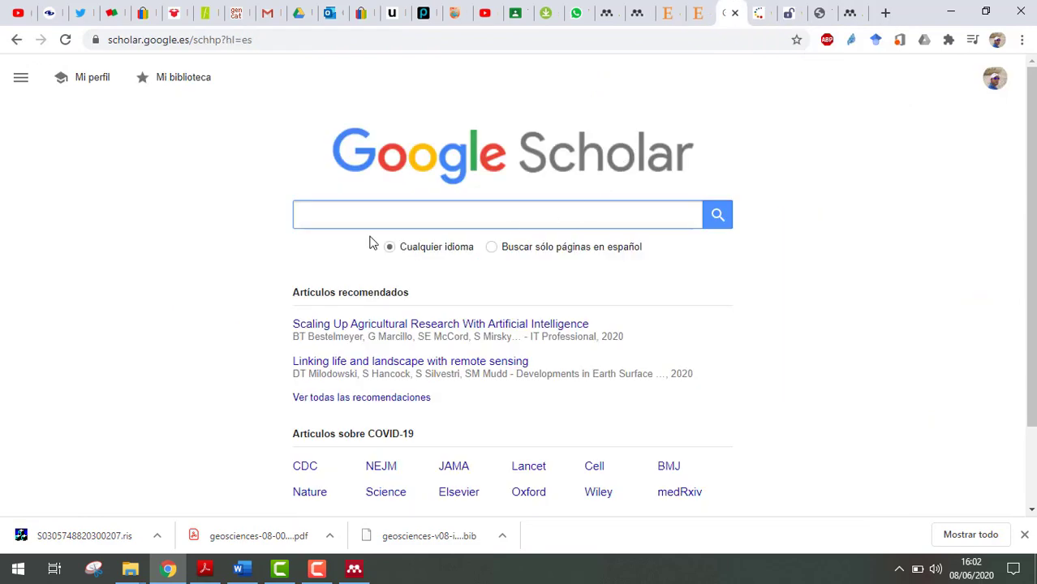
click(763, 10)
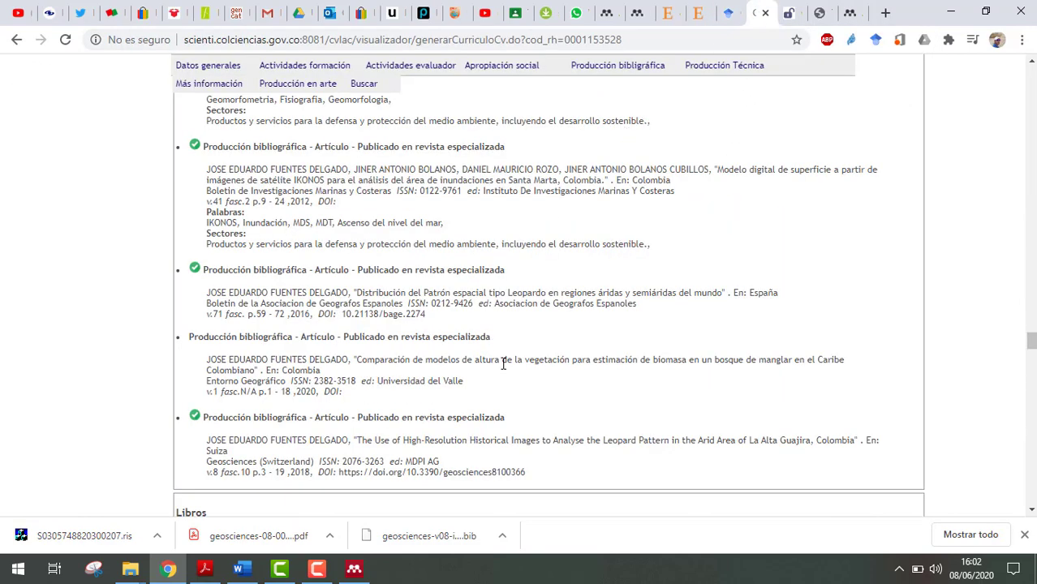
scroll(503, 363, down, 1)
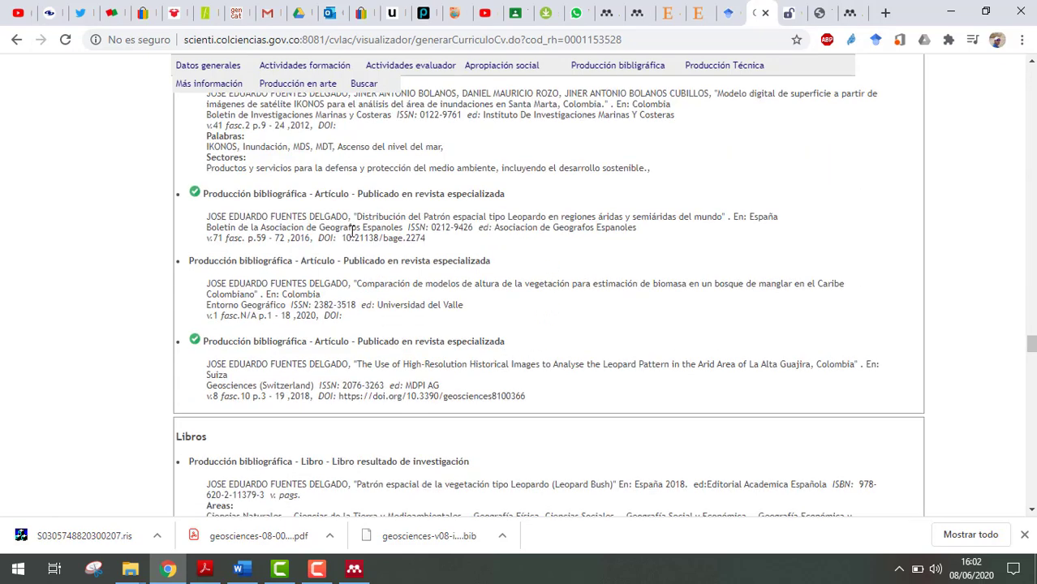
drag(368, 216, 728, 216)
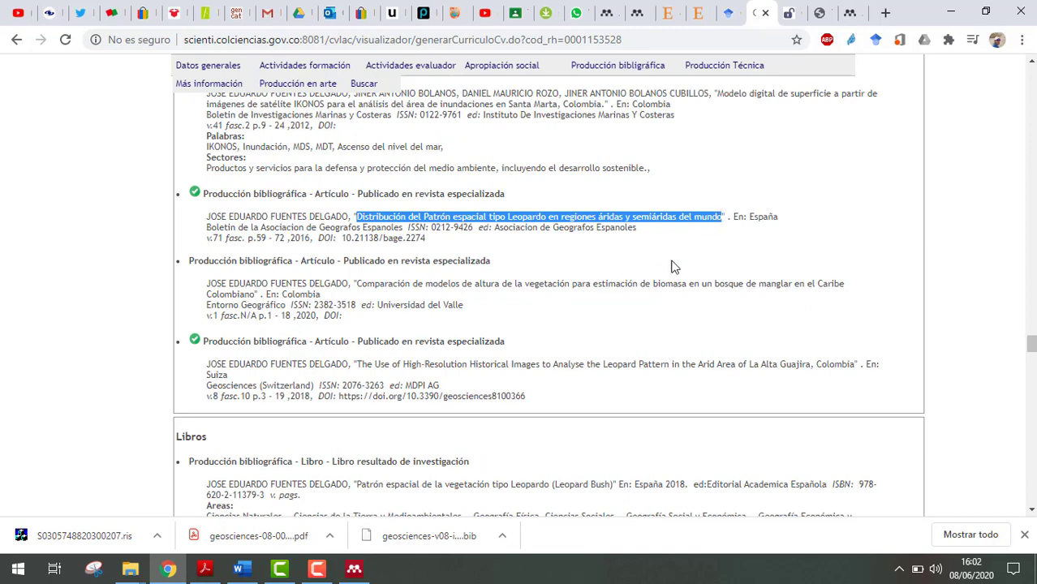
scroll(629, 353, up, 2)
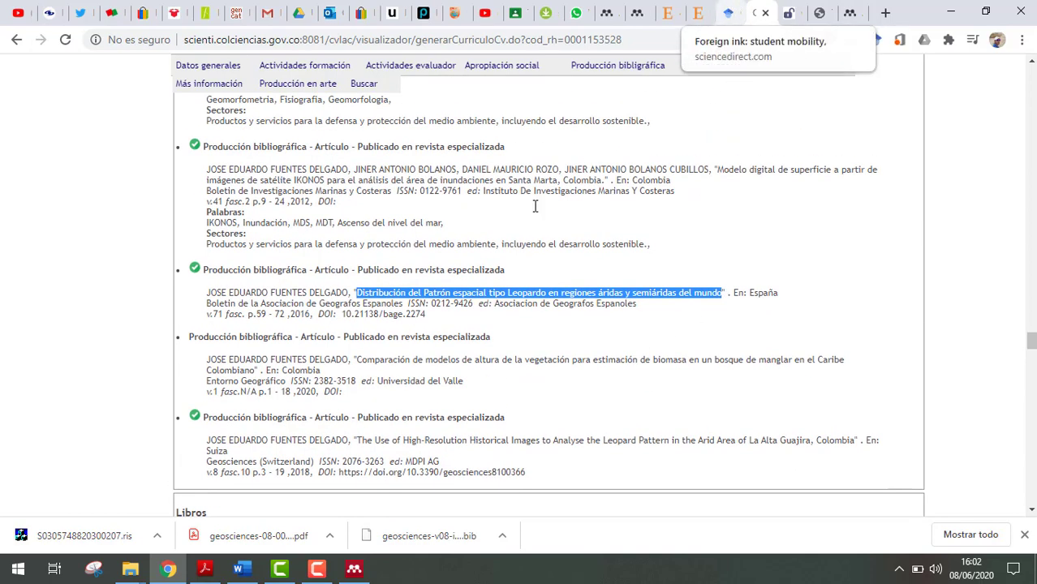
Step: Search Google Scholar for "Distribución del Patrón espacial tipo Leopardo en regiones áridas y semiáridas del mundo"
click(729, 9)
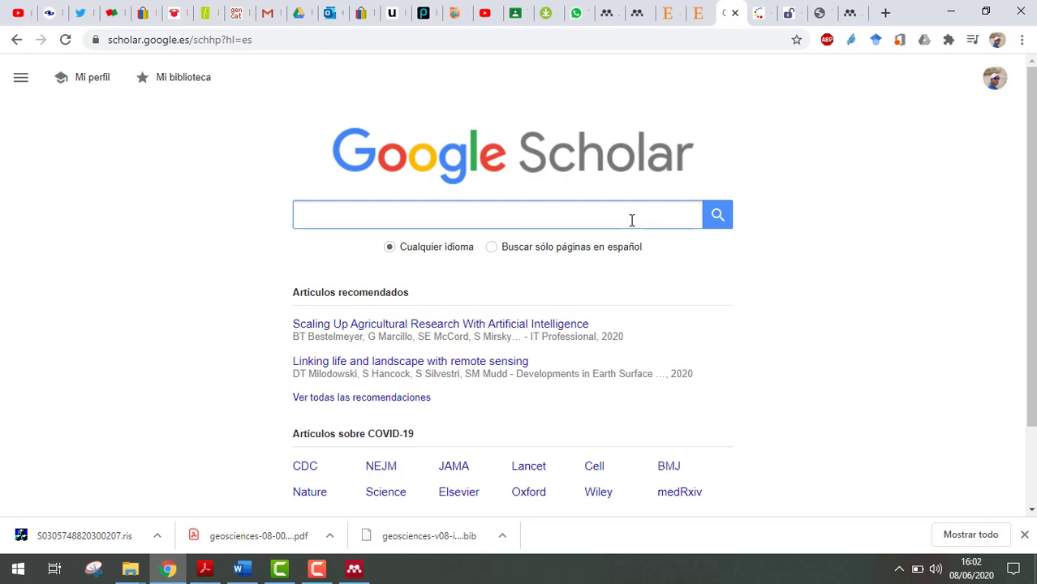
text(Patrón espacial tipo Leopardo en regiones áridas y semiáridas del mundo)
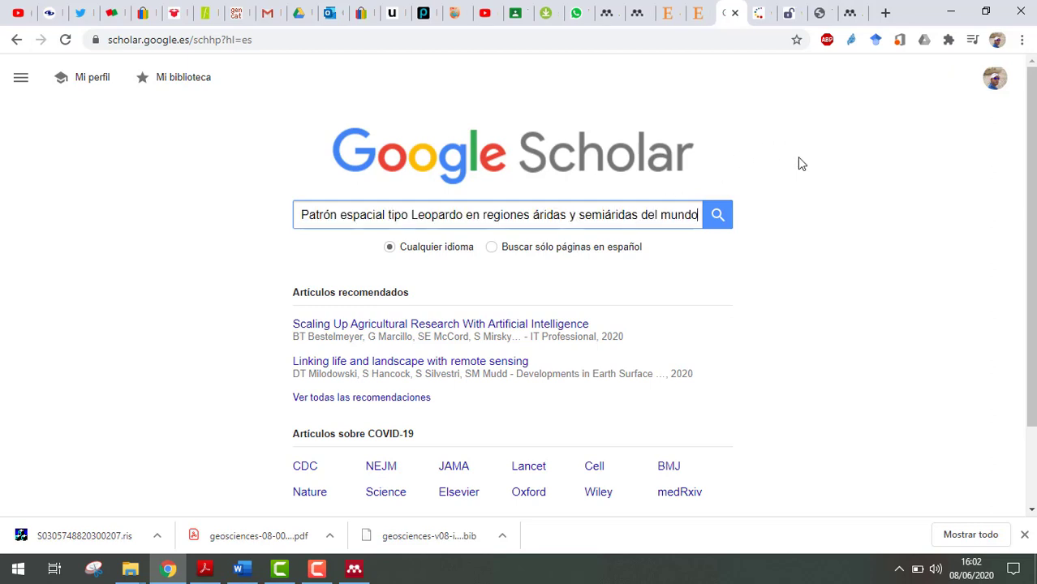
click(720, 220)
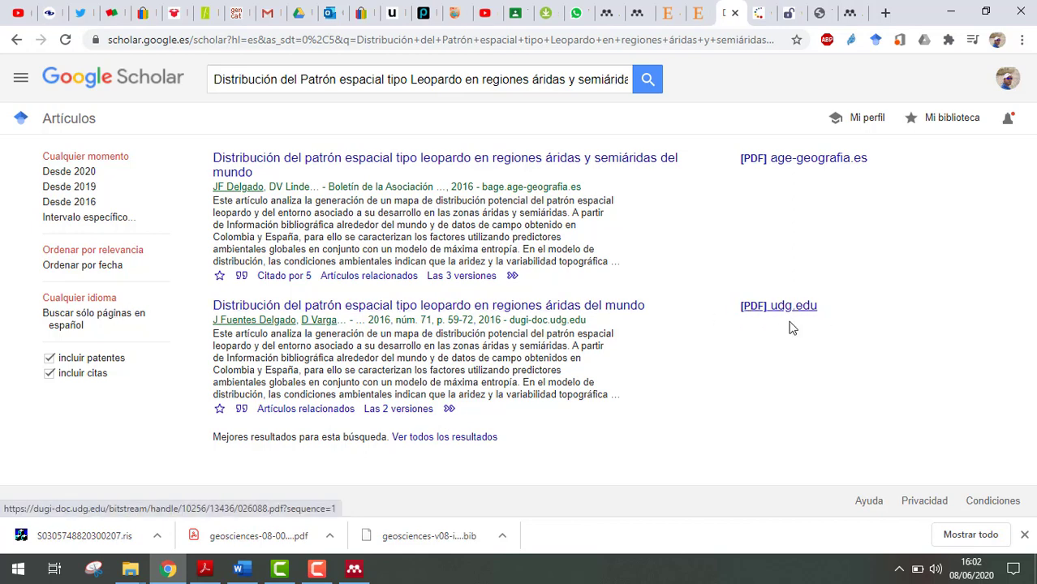
Step: Open the first search result, hosted on bage.age-geografia.es, in a new tab and accept the site's cookies
right_click(593, 159)
click(655, 169)
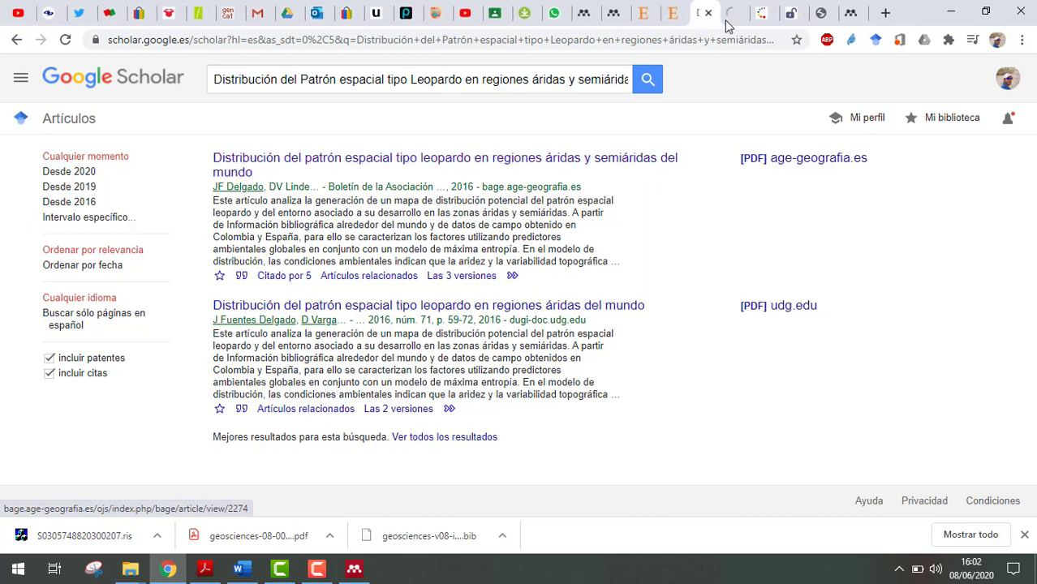
click(730, 12)
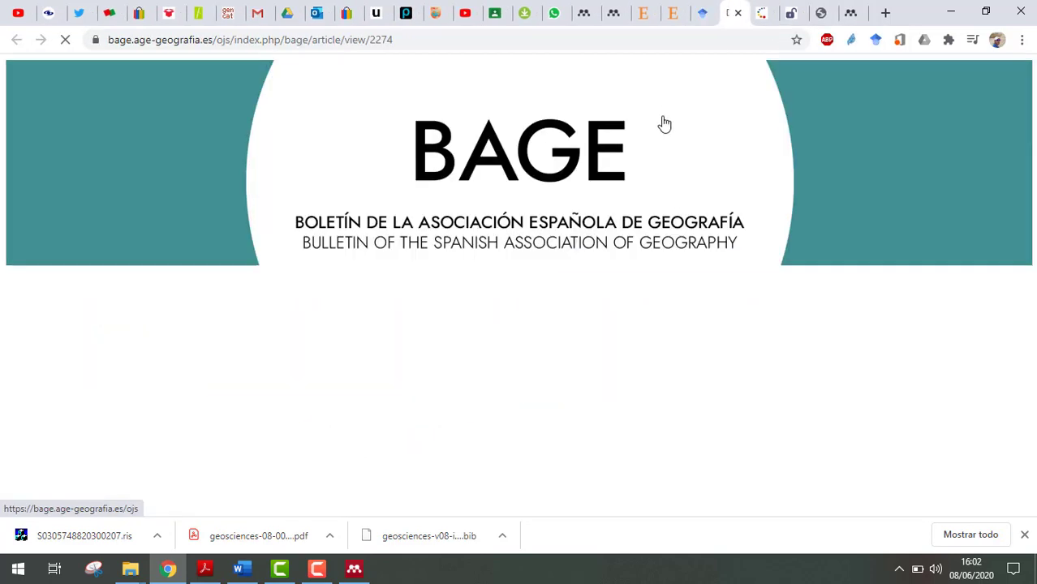
scroll(625, 301, down, 3)
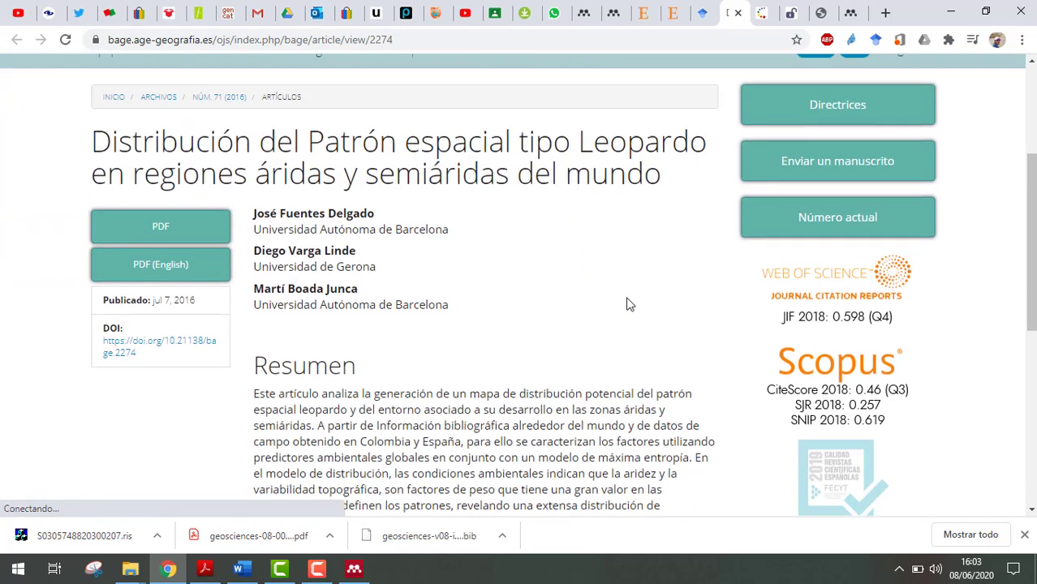
scroll(617, 294, down, 1)
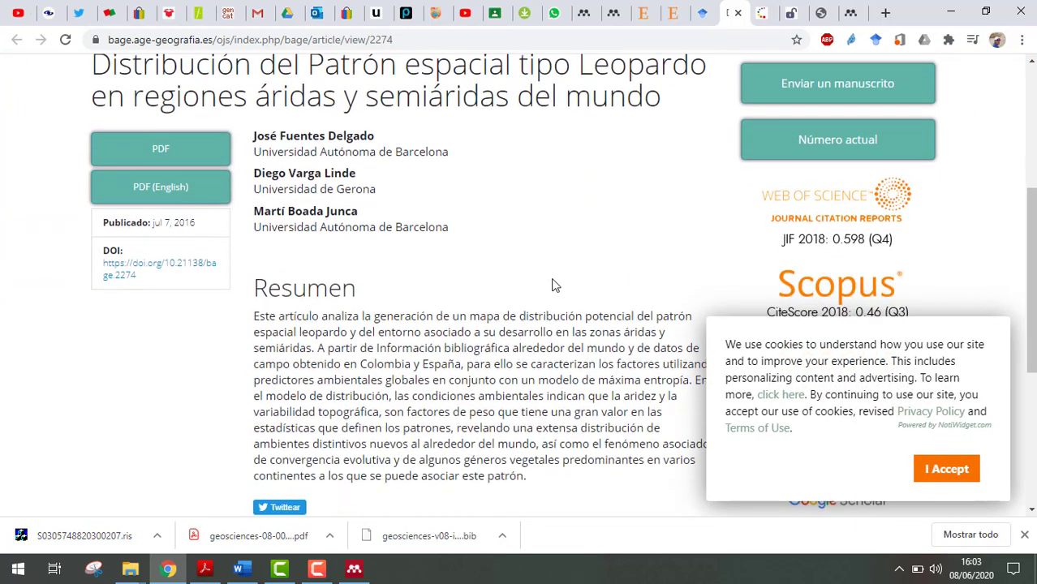
click(948, 471)
Step: Examine the article page's abstract, its "Cómo citar" reference and the available citation formats
scroll(182, 144, down, 1)
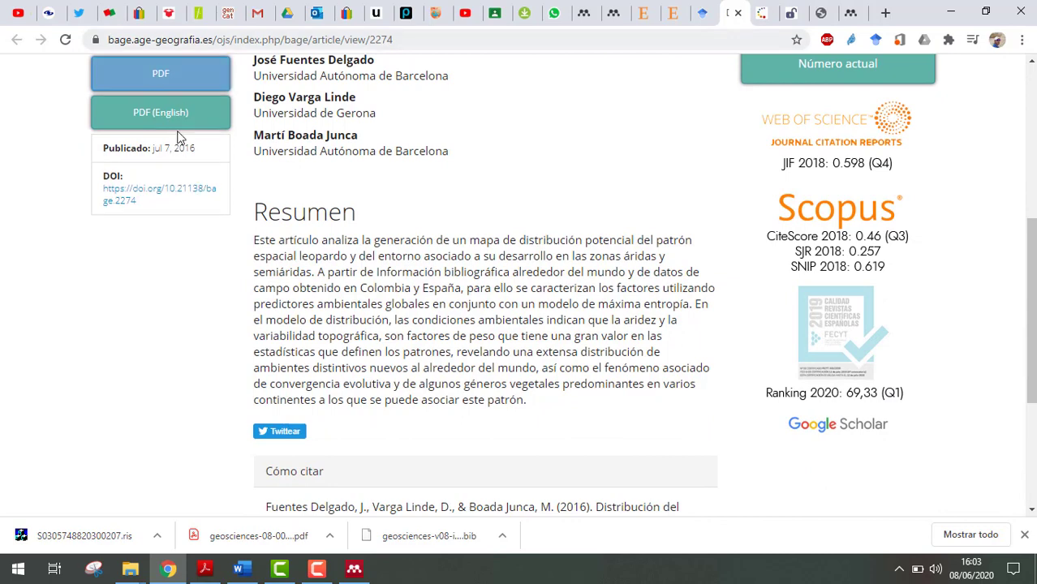
scroll(180, 145, up, 1)
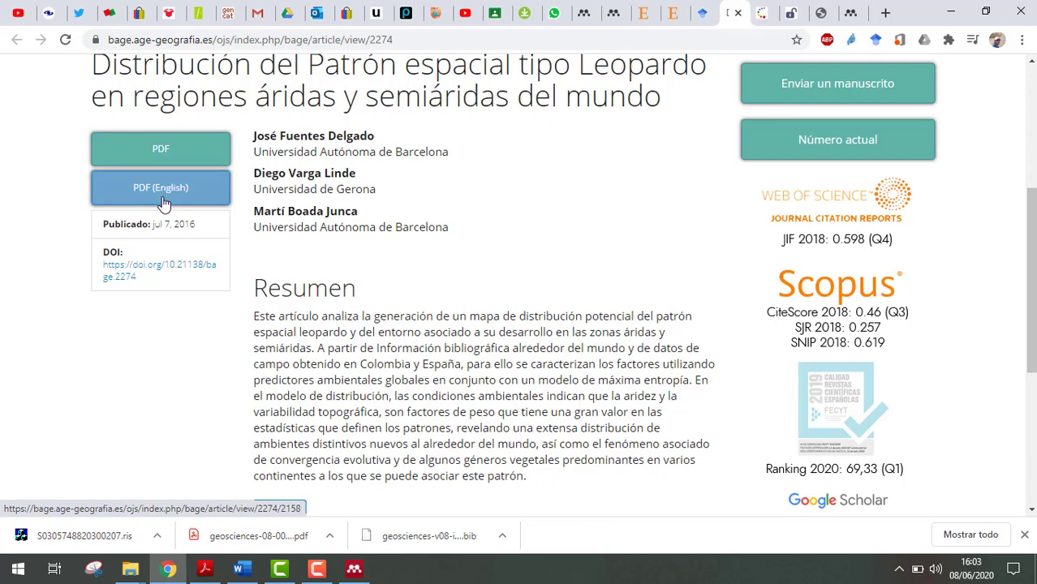
scroll(442, 260, down, 4)
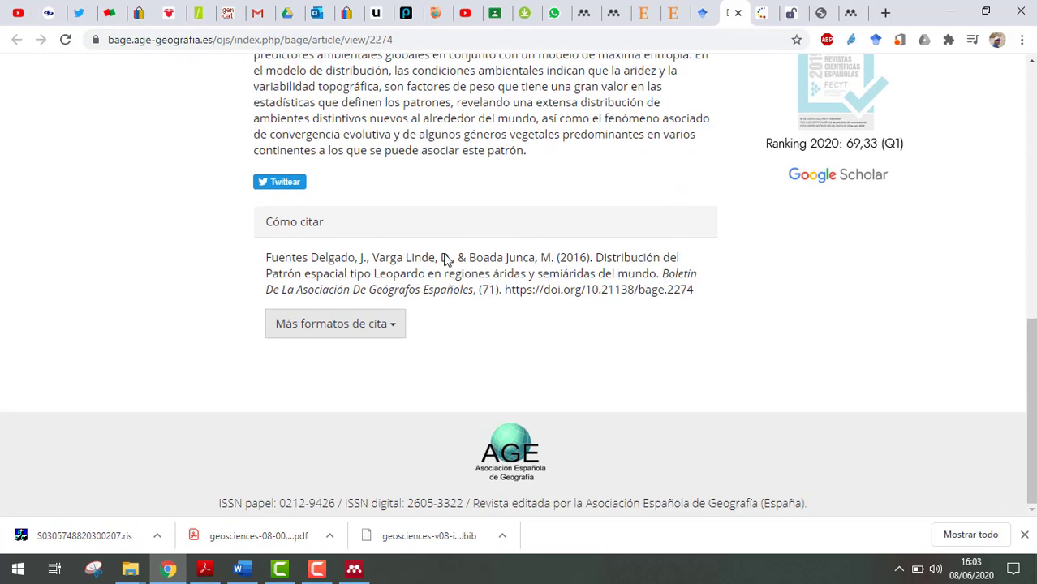
click(394, 325)
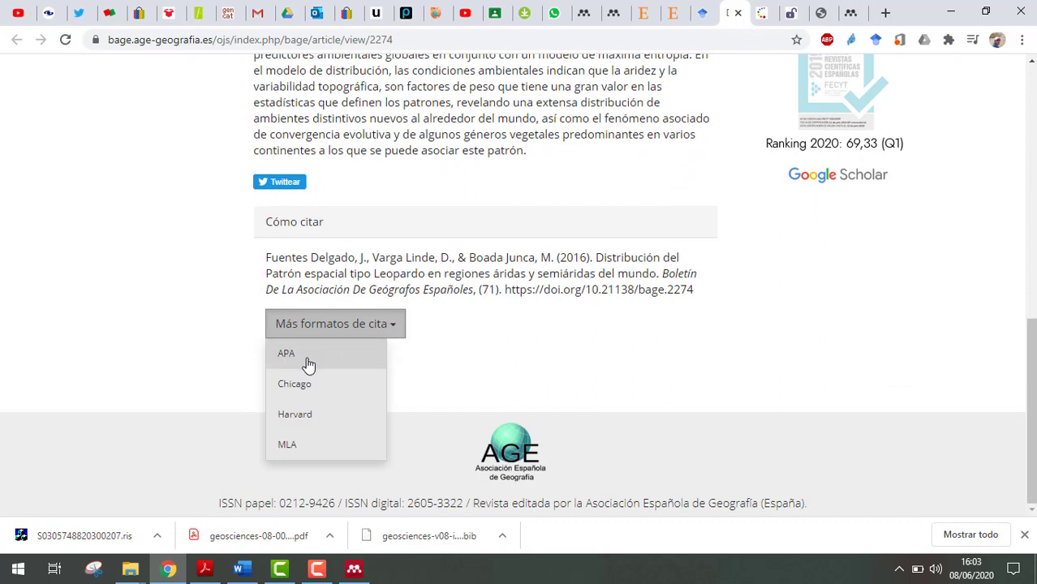
click(290, 271)
drag(271, 257, 747, 294)
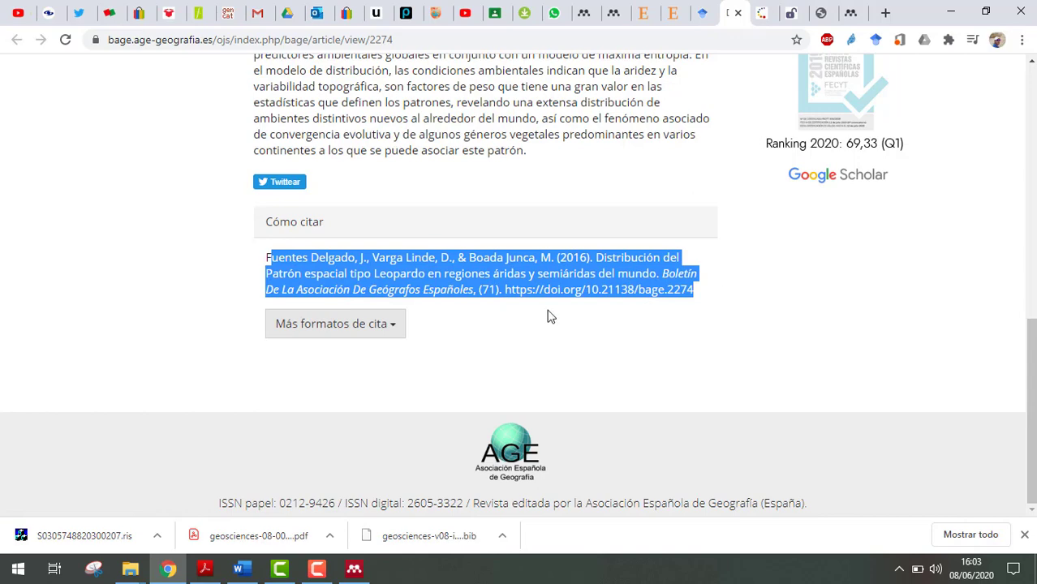
Step: Open the Spanish PDF version of the Leopardo pattern article and download it
scroll(520, 318, up, 2)
click(396, 330)
scroll(398, 325, up, 2)
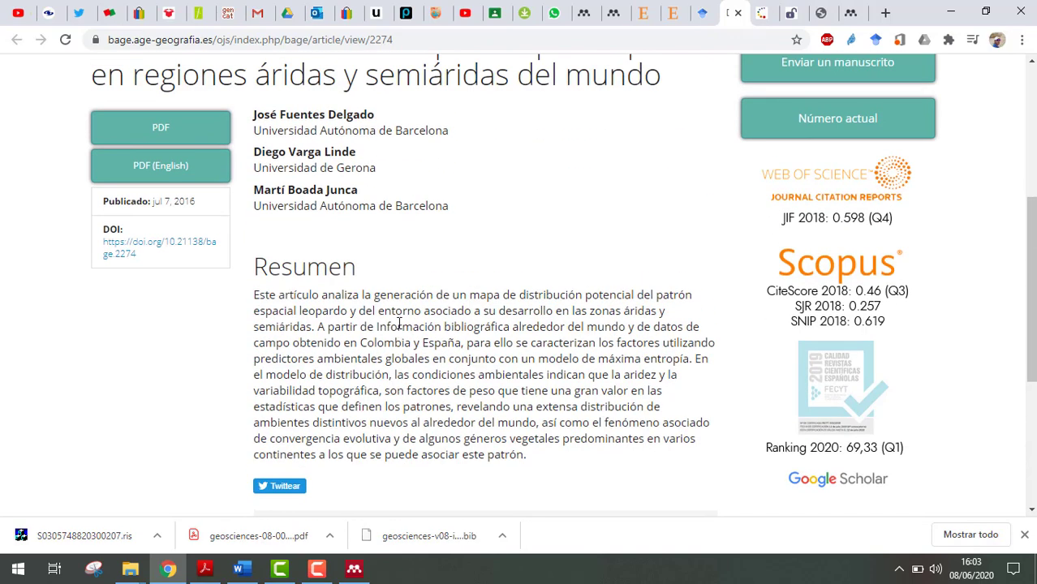
click(154, 136)
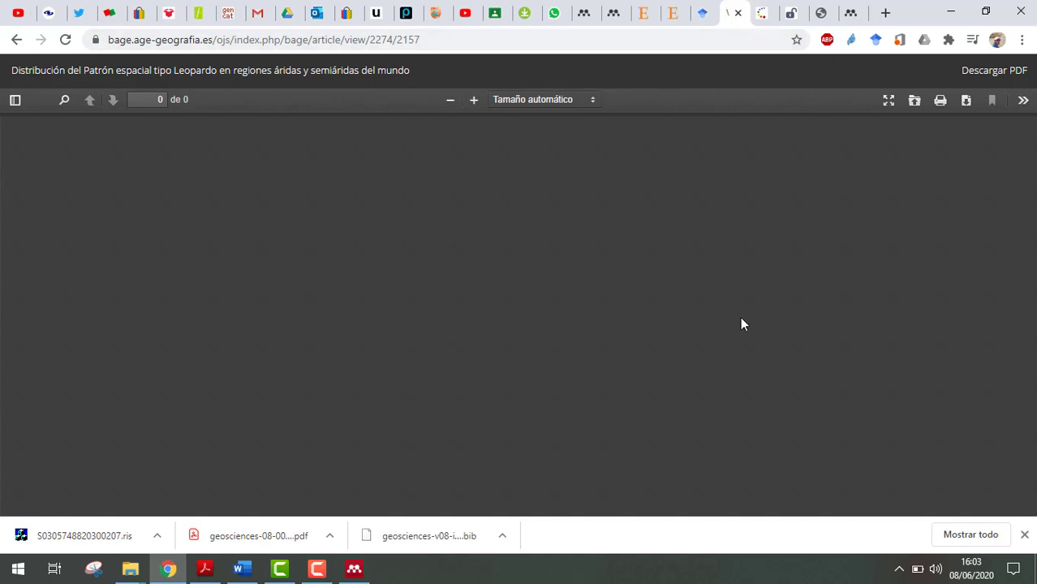
click(990, 71)
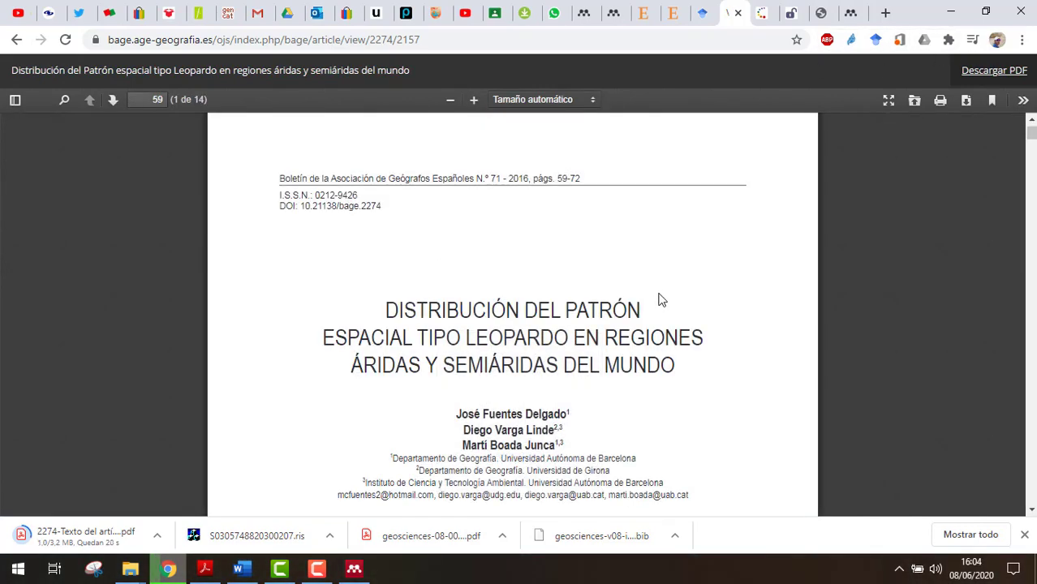
Step: Copy the full Spanish "Resumen" paragraph from the first page of the Leopardo pattern PDF
scroll(581, 269, down, 10)
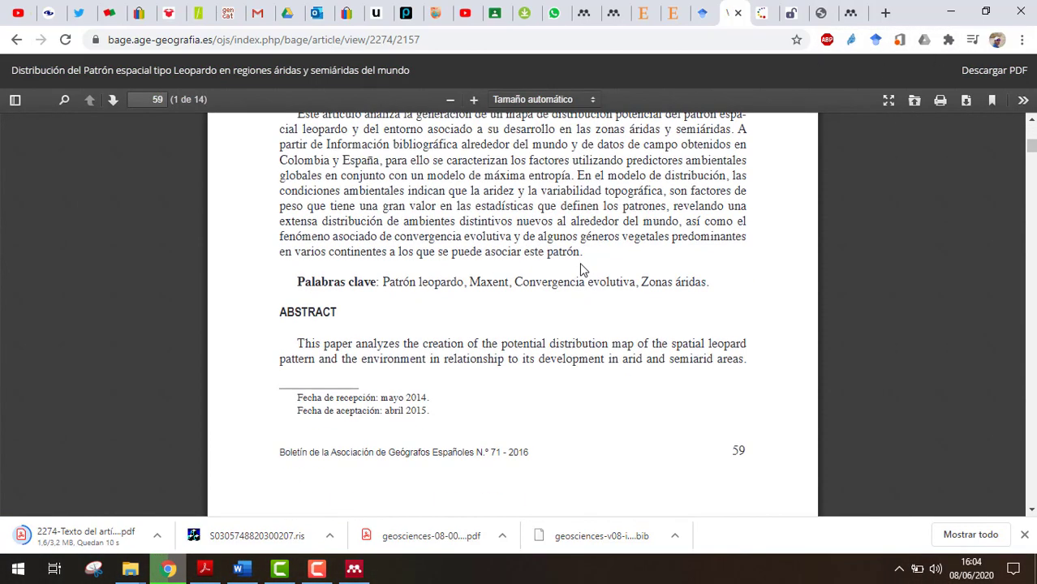
scroll(581, 269, down, 20)
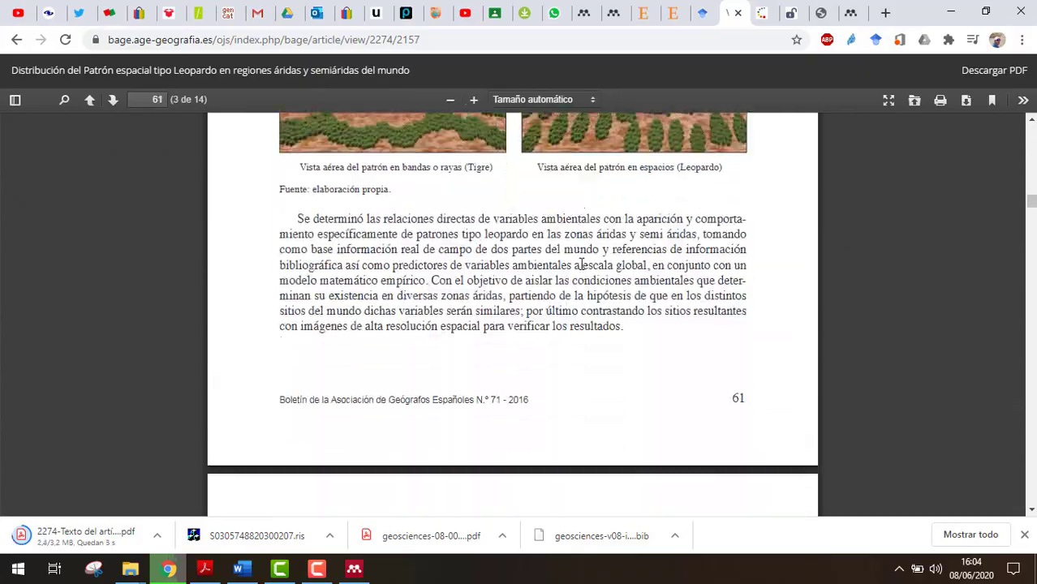
scroll(581, 270, down, 5)
scroll(581, 269, up, 20)
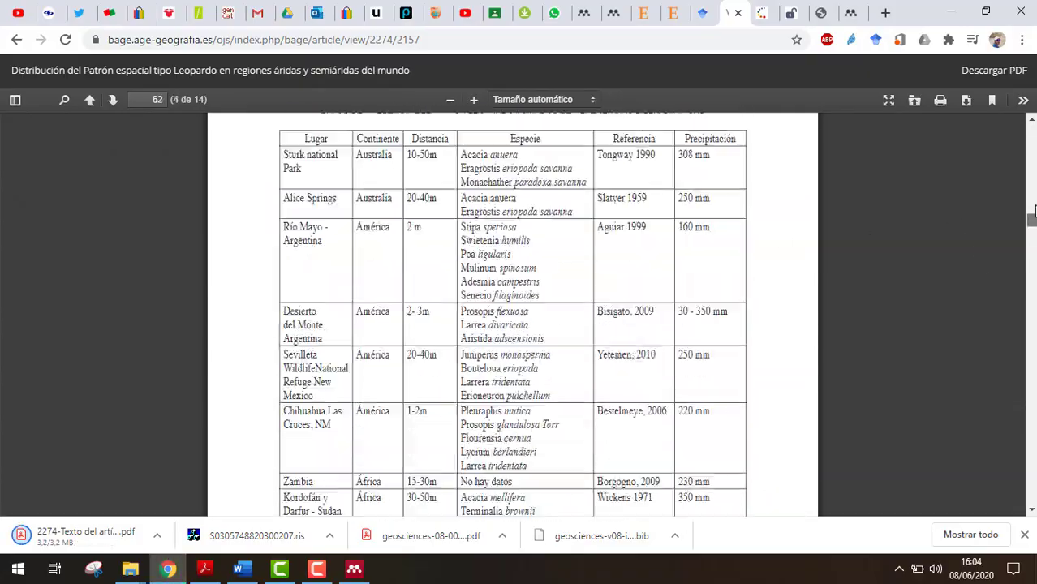
scroll(423, 271, up, 3)
scroll(423, 271, down, 4)
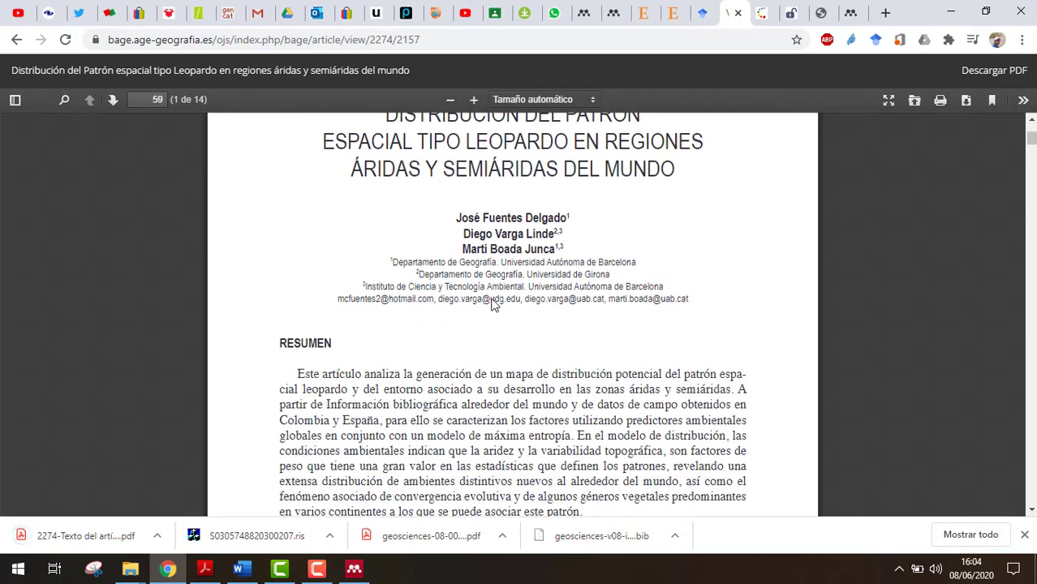
drag(303, 269, 584, 412)
right_click(539, 338)
click(582, 347)
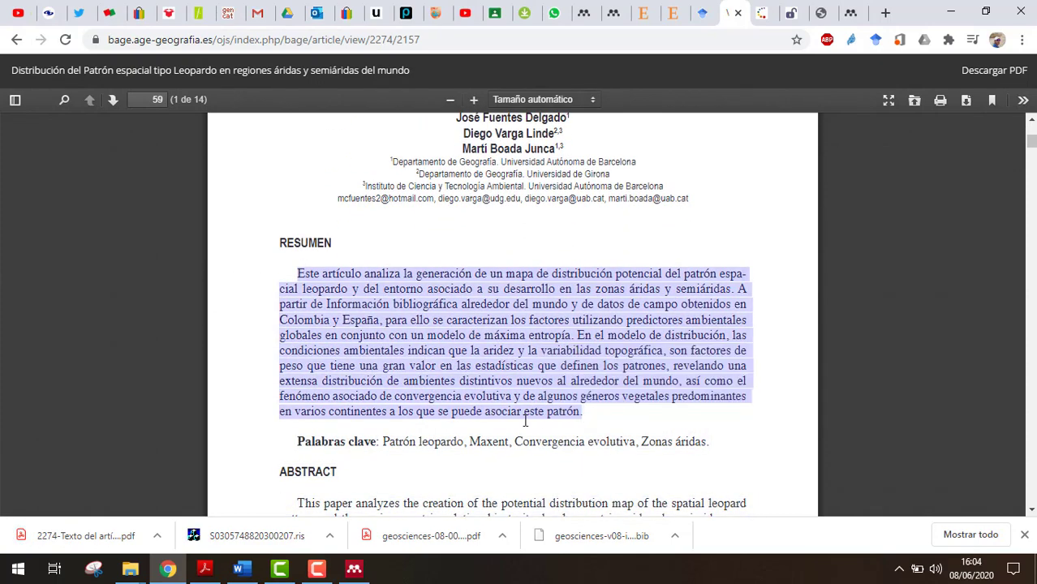
Step: Switch to Word and paste the copied abstract below the paragraph cited as Zhang, 2020, matching the document's formatting
click(239, 570)
scroll(344, 363, down, 5)
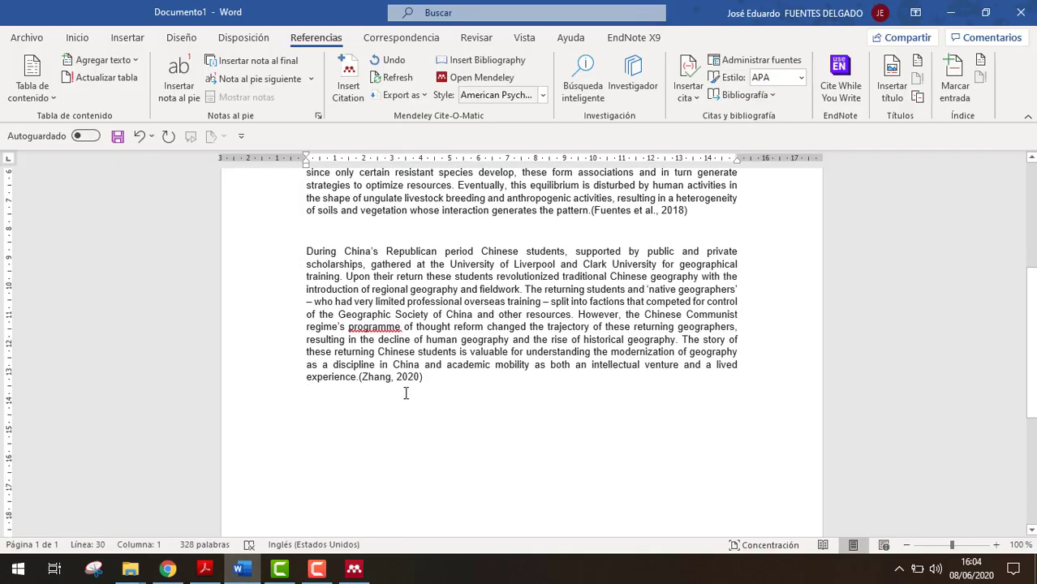
key(ctrl+v)
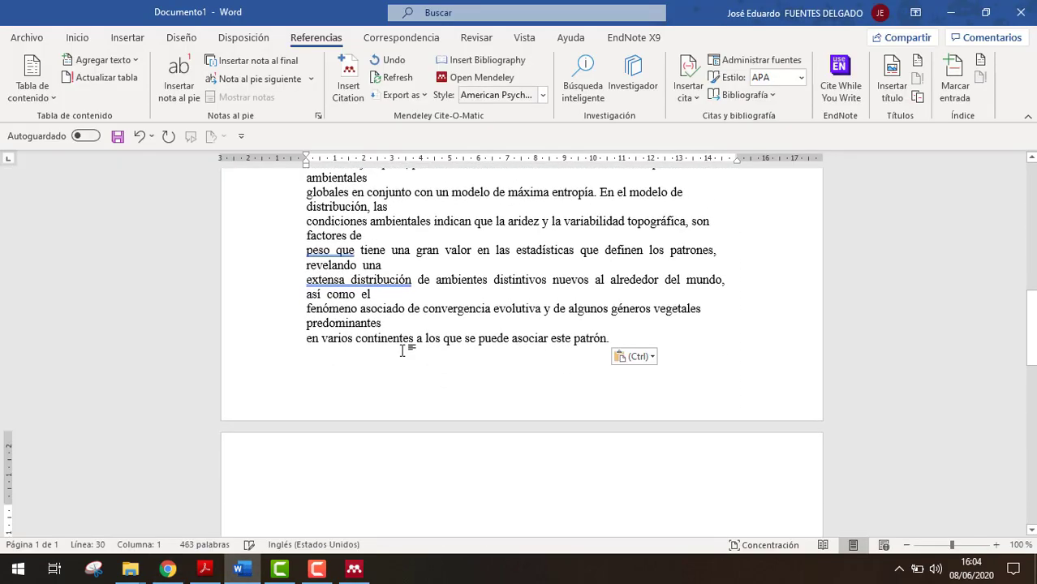
click(649, 351)
click(673, 399)
scroll(678, 401, up, 7)
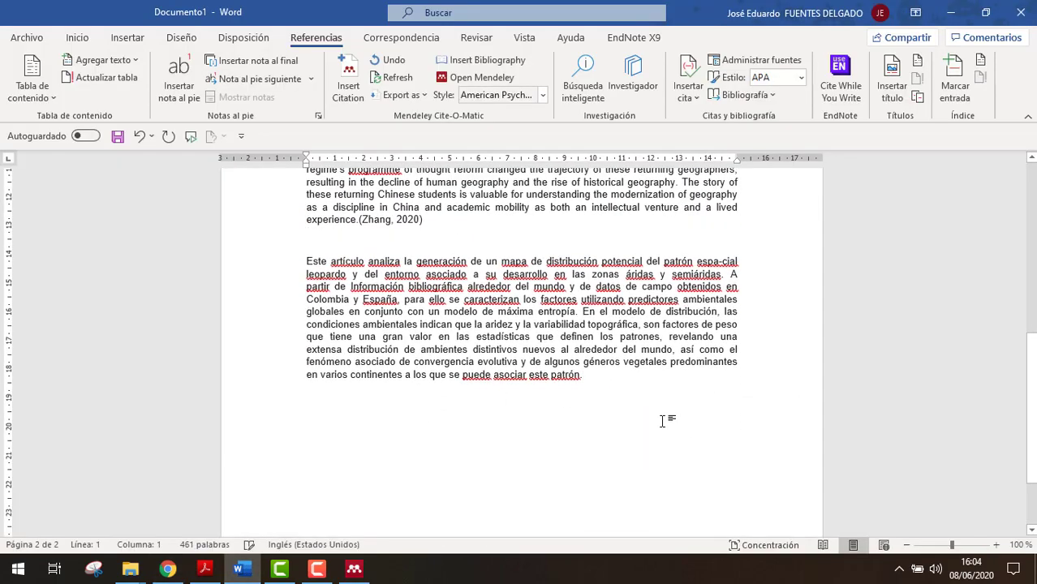
scroll(602, 324, up, 7)
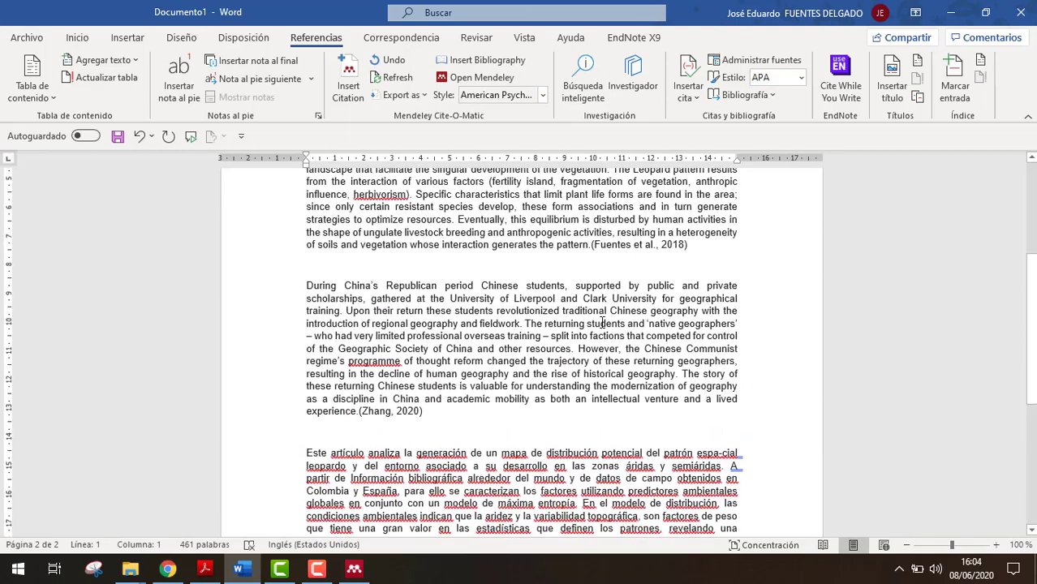
scroll(600, 330, down, 7)
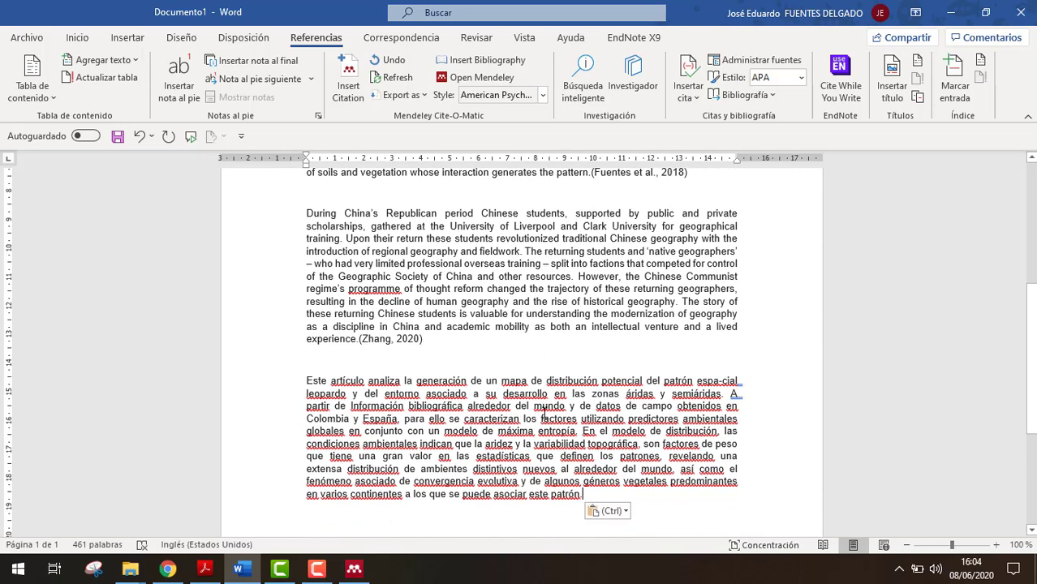
Step: Set the proofing language of the pasted abstract to Español (Colombia) and place the cursor at its end
drag(308, 380, 584, 497)
click(235, 544)
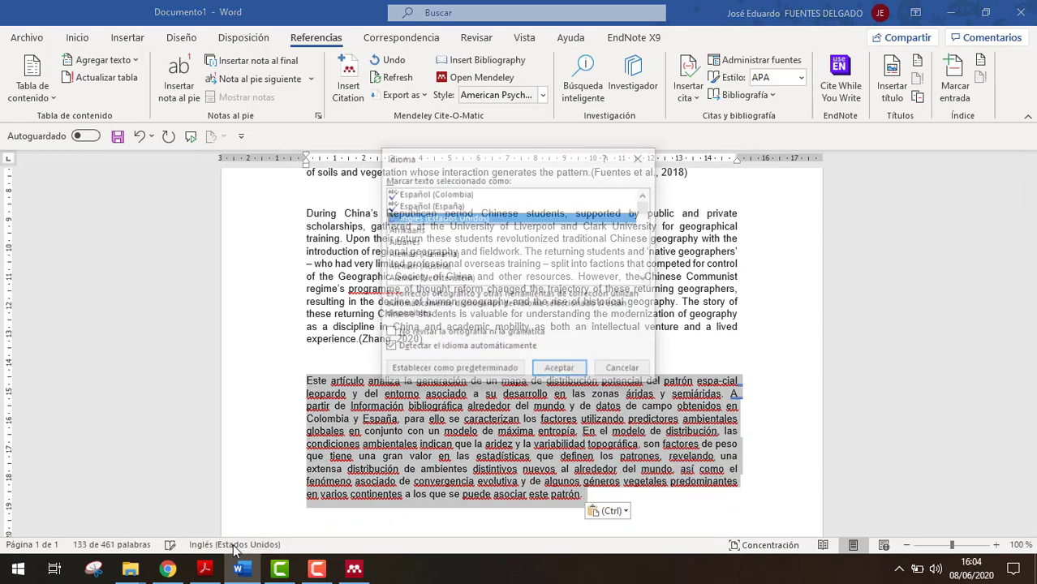
click(443, 195)
click(560, 371)
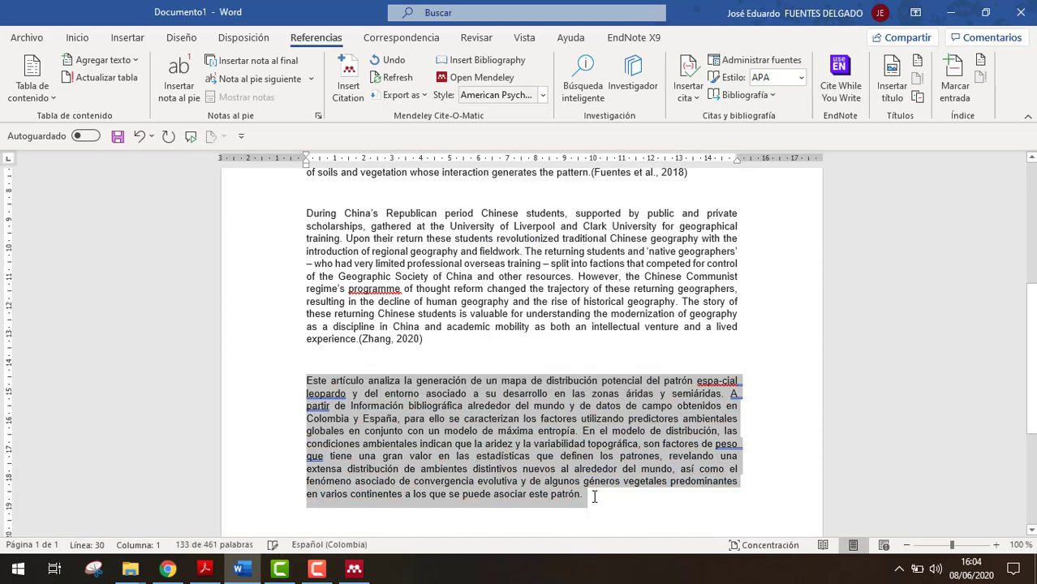
click(582, 494)
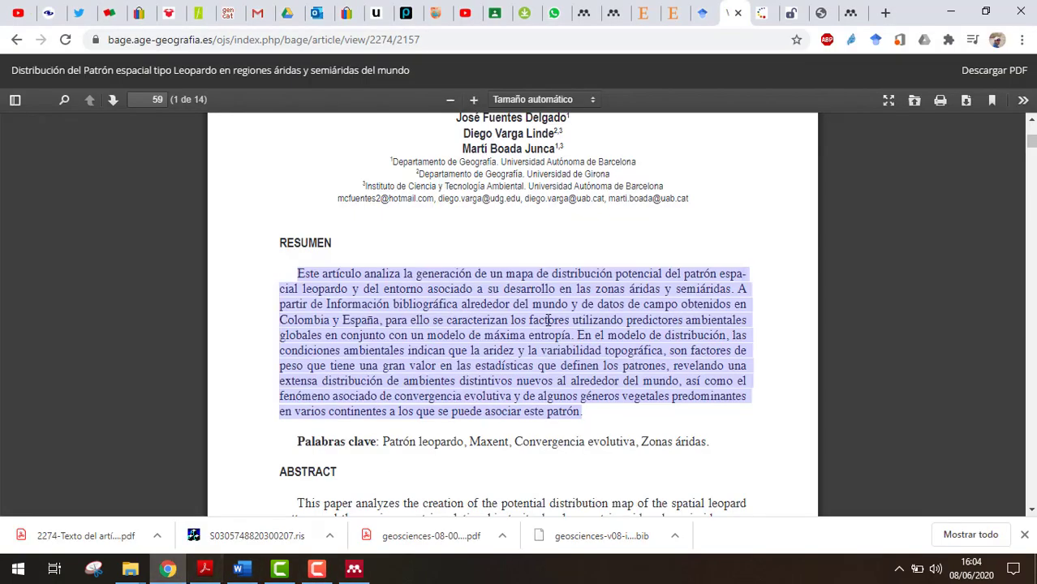
Step: Switch back to Chrome, return to the Leopardo article's page and examine its "Cómo citar" reference and further citation formats
click(167, 569)
scroll(552, 308, up, 1)
scroll(553, 309, up, 2)
click(702, 12)
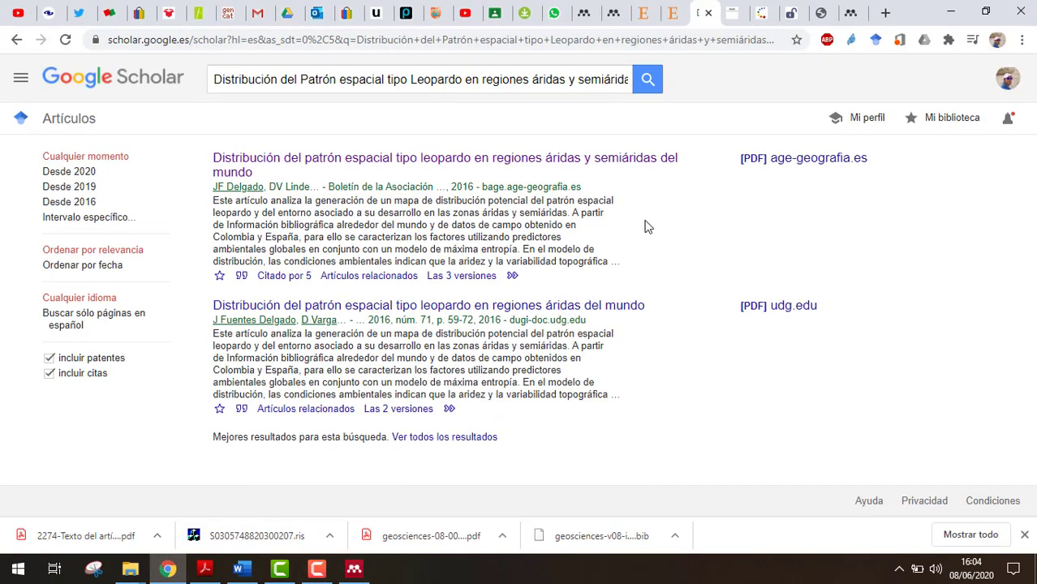
click(749, 8)
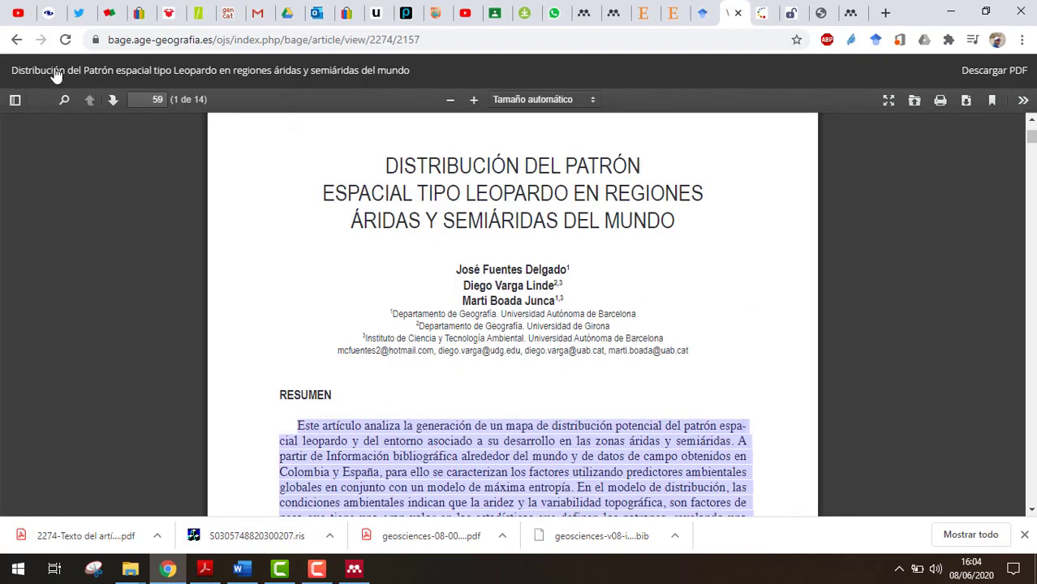
click(16, 39)
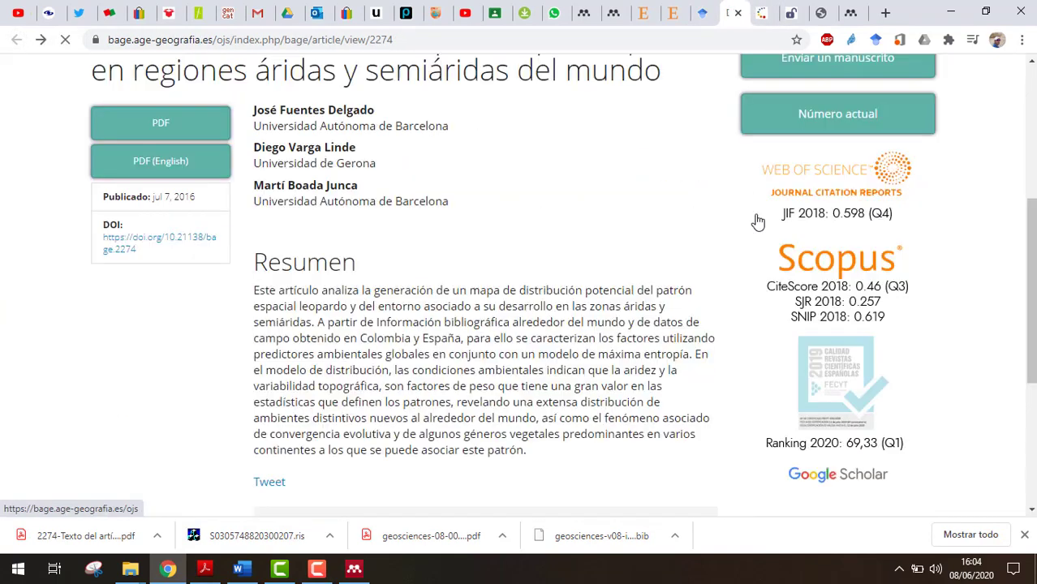
scroll(673, 339, up, 2)
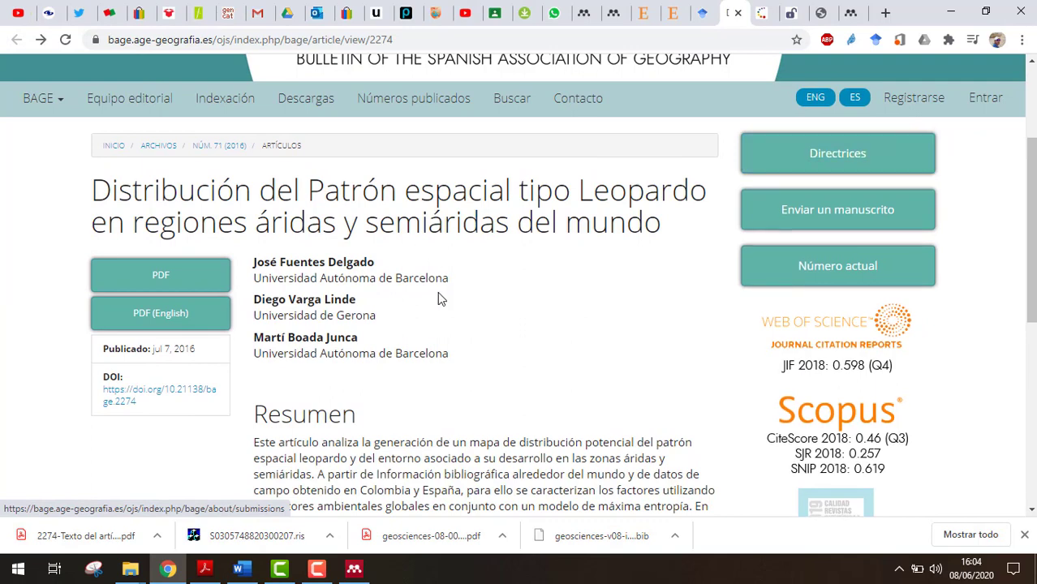
scroll(438, 298, down, 3)
scroll(333, 387, down, 2)
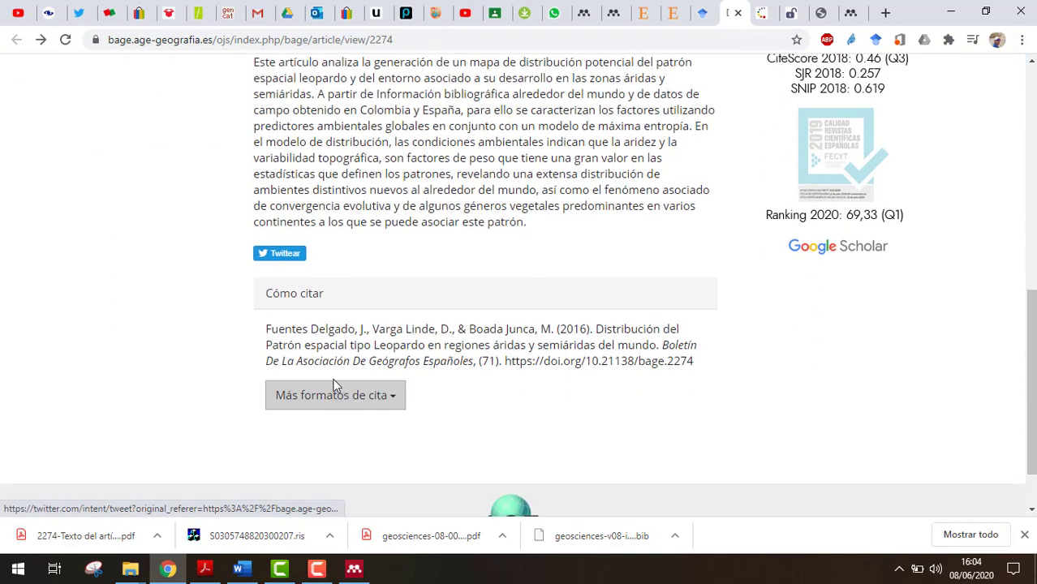
click(392, 399)
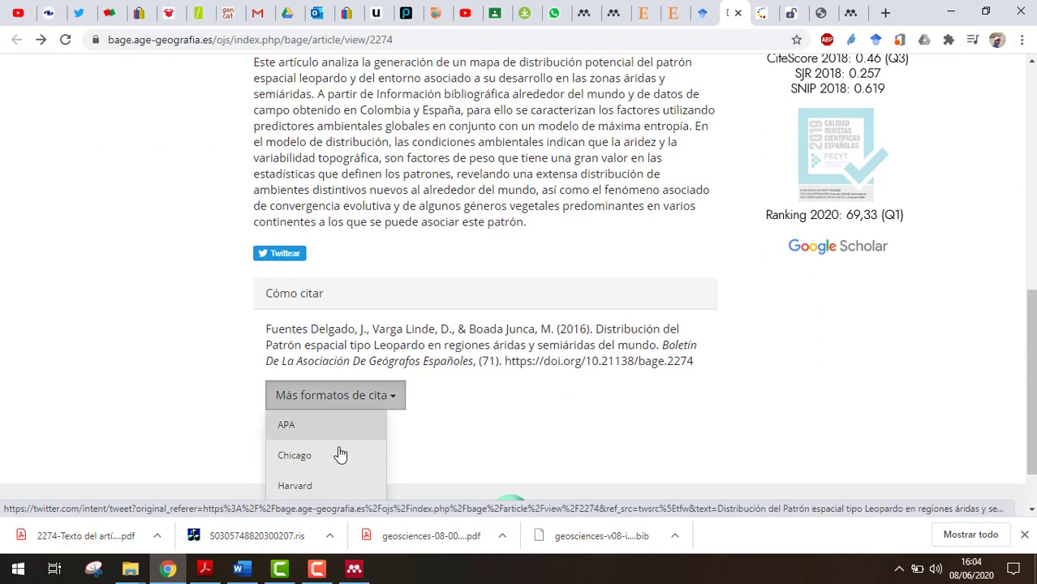
click(576, 381)
drag(683, 361, 302, 345)
scroll(365, 381, up, 2)
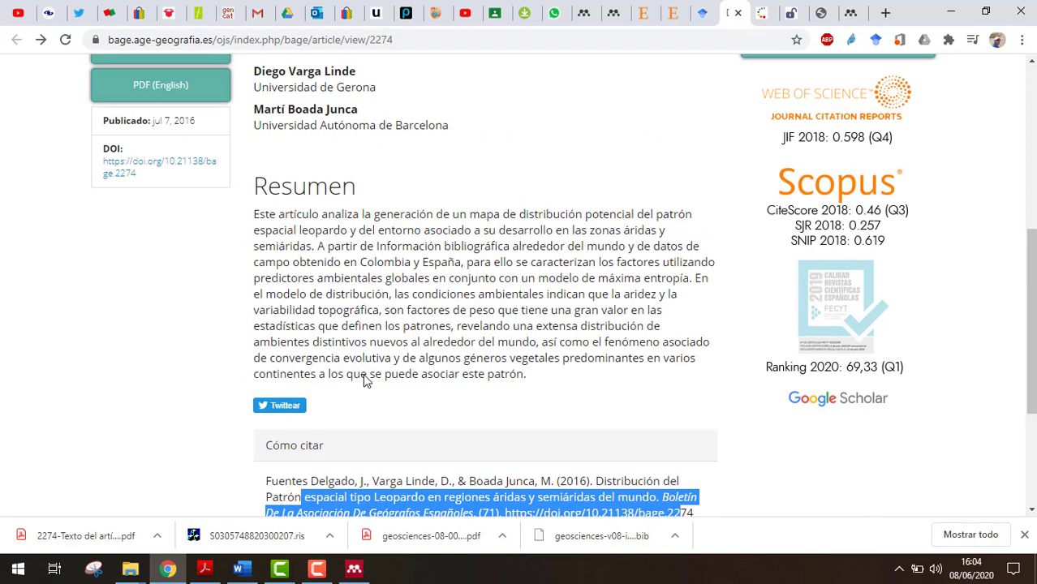
scroll(364, 382, up, 1)
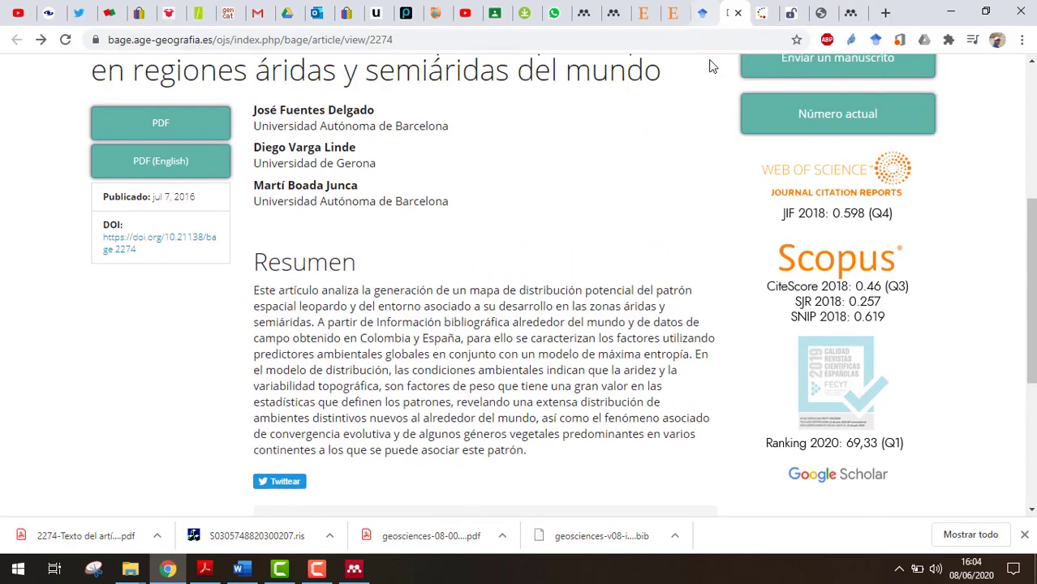
Step: Open the citation options of the first Google Scholar result, view its BibTeX entry and return to the options
click(704, 9)
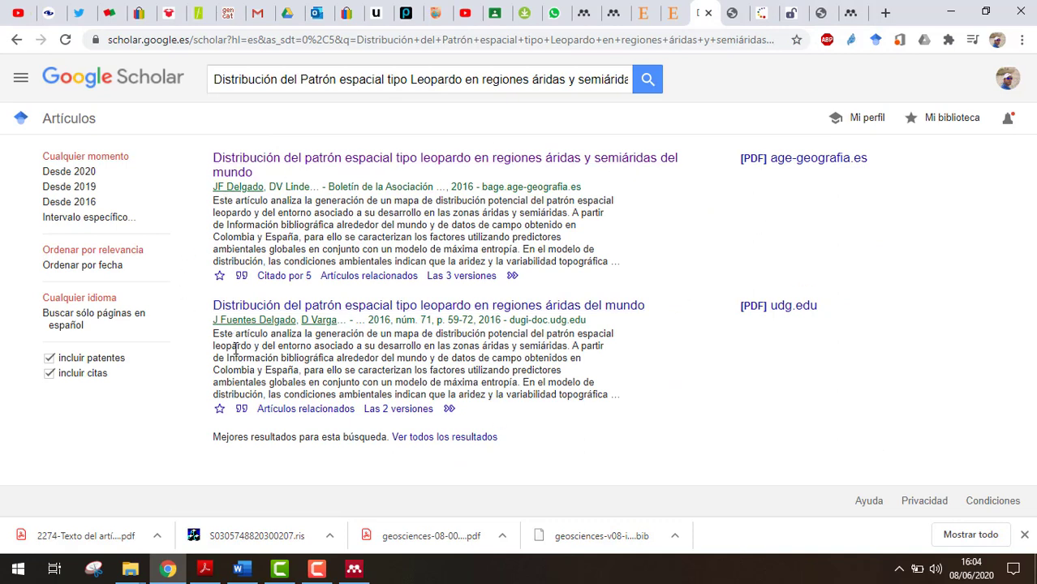
click(242, 277)
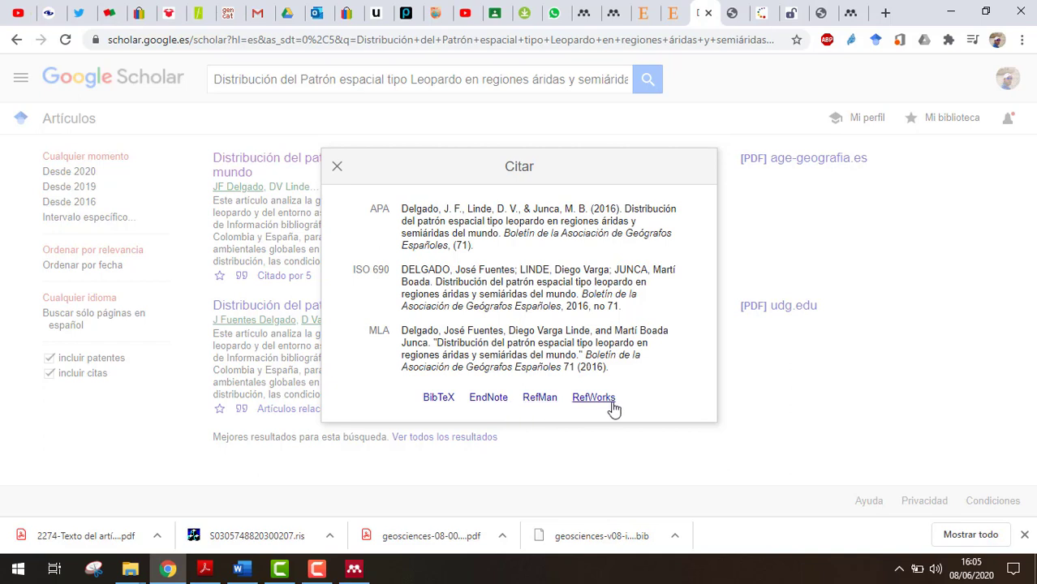
click(443, 402)
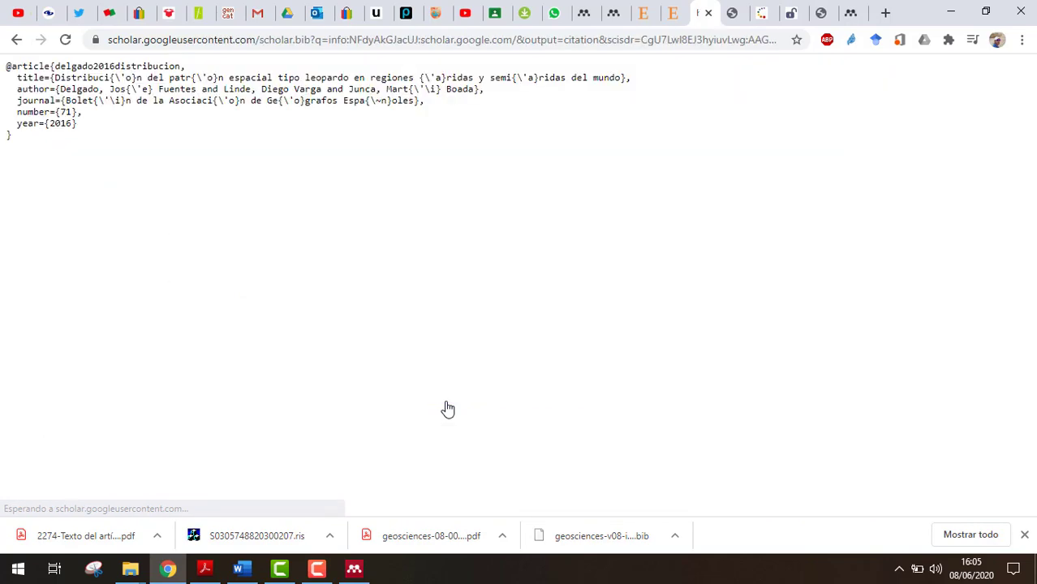
click(17, 40)
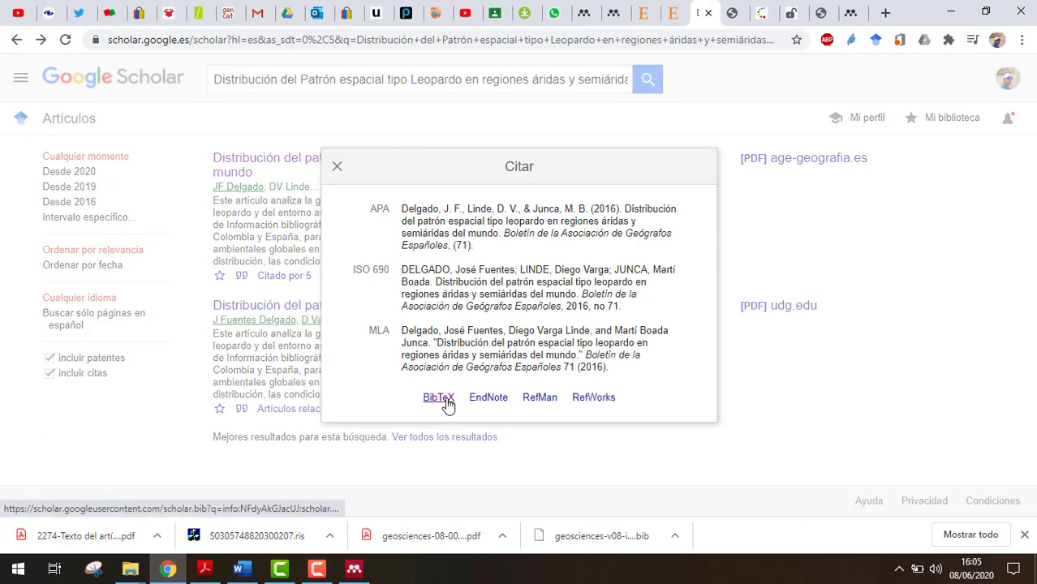
click(443, 402)
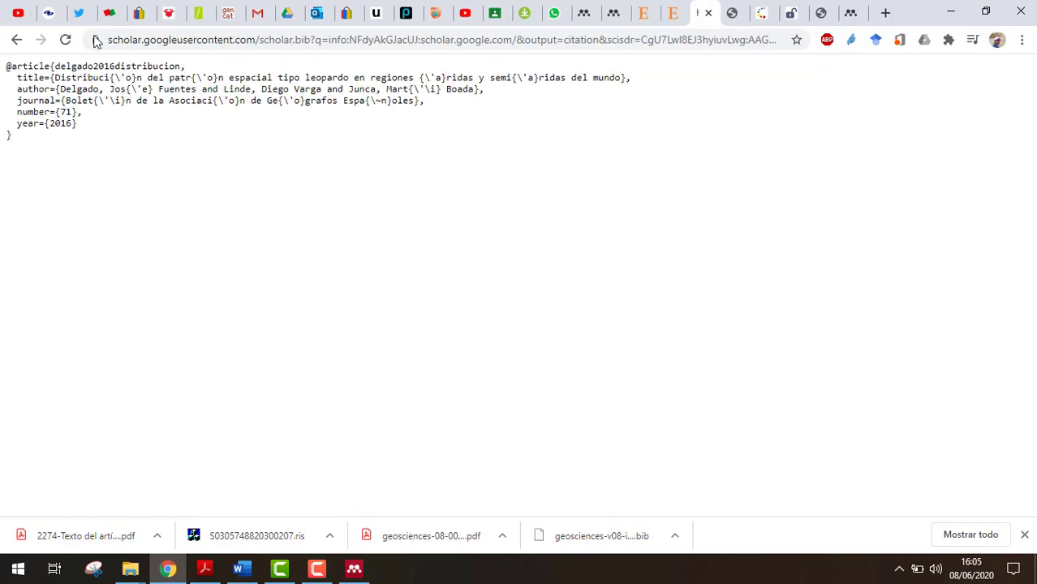
click(15, 40)
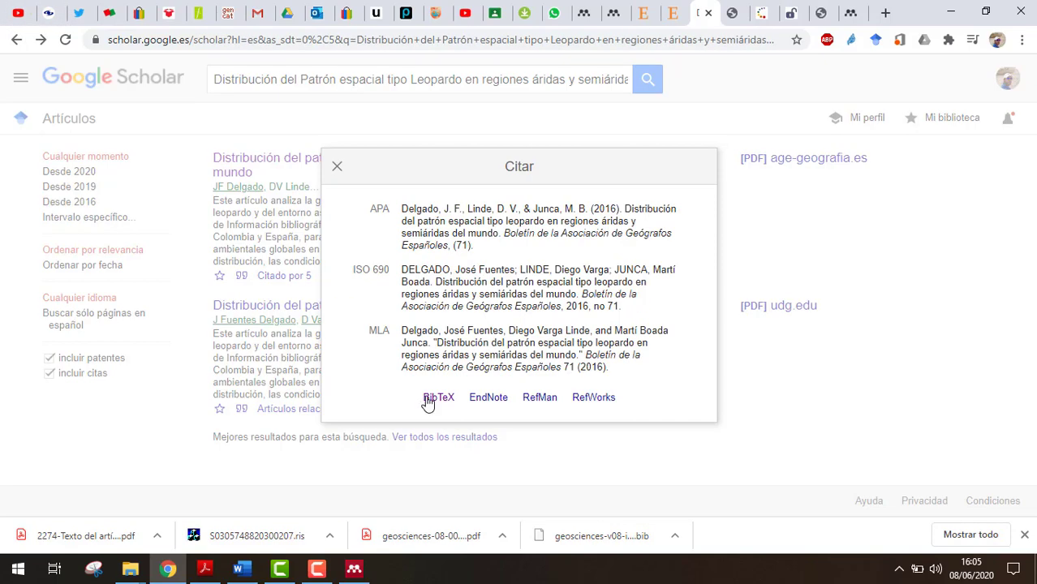
Step: Save the linked BibTeX citation as a text document named scholar in the Descargas folder
right_click(455, 398)
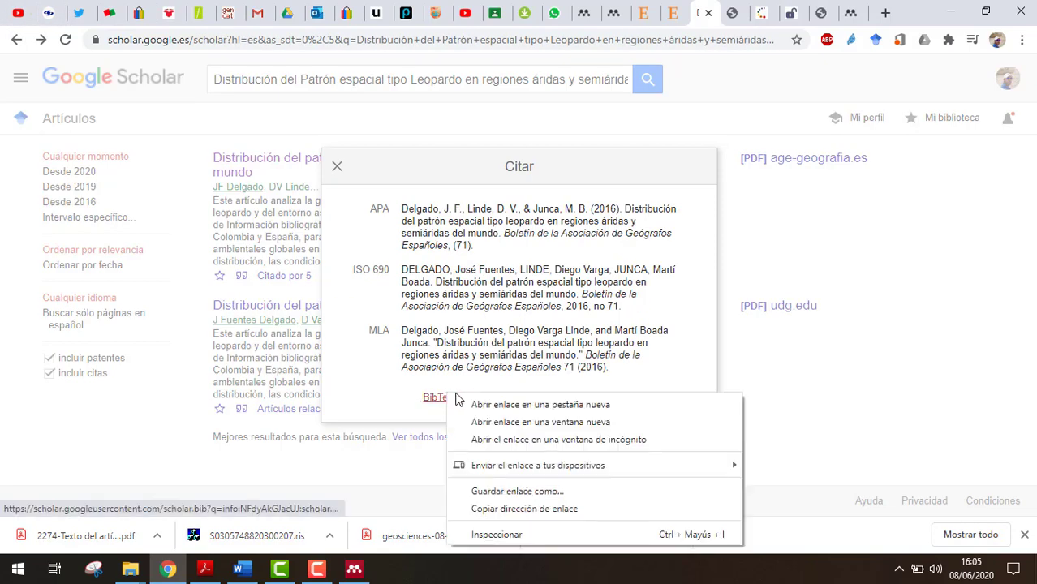
click(528, 491)
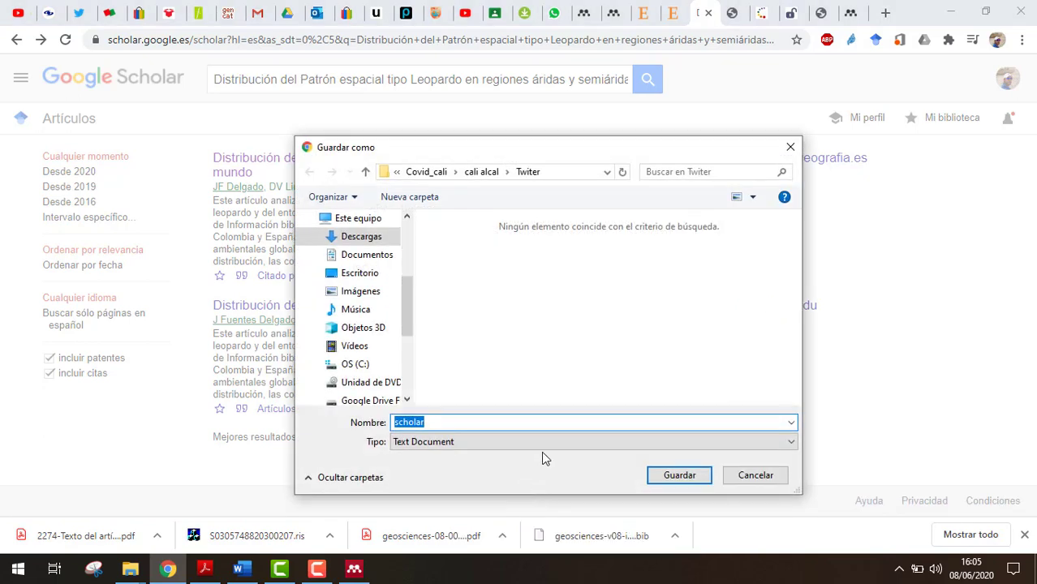
click(361, 237)
click(679, 475)
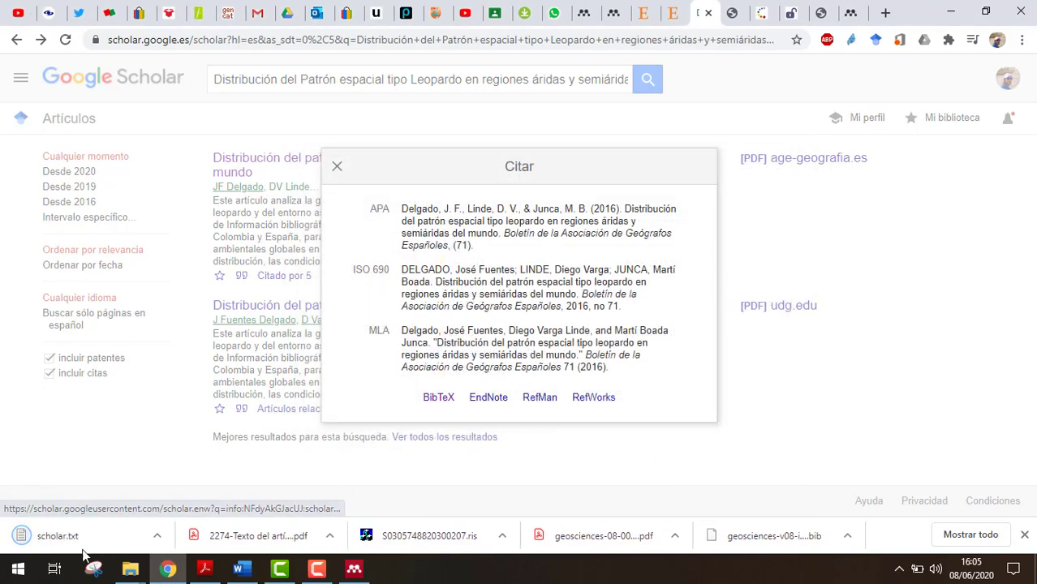
Step: Locate the downloaded scholar.txt in the Descargas folder and open it with MendeleyDesktop to import its citation
click(158, 535)
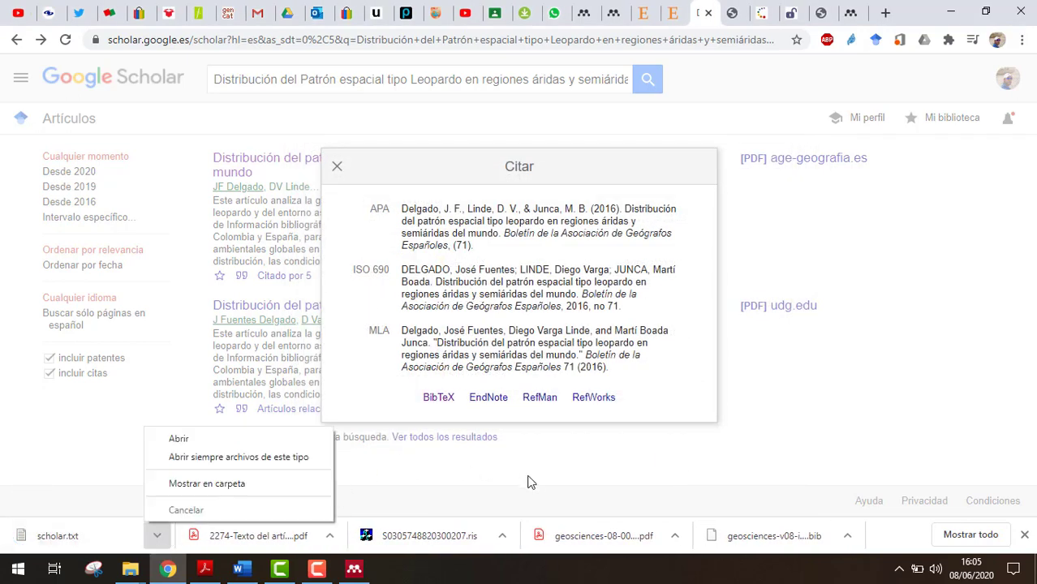
click(527, 474)
click(157, 536)
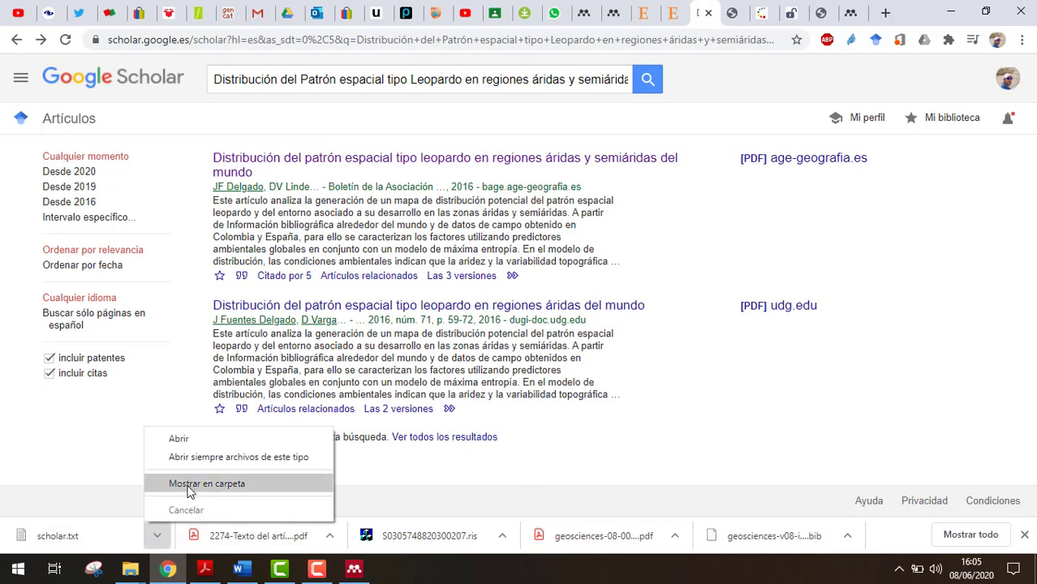
click(195, 483)
right_click(276, 201)
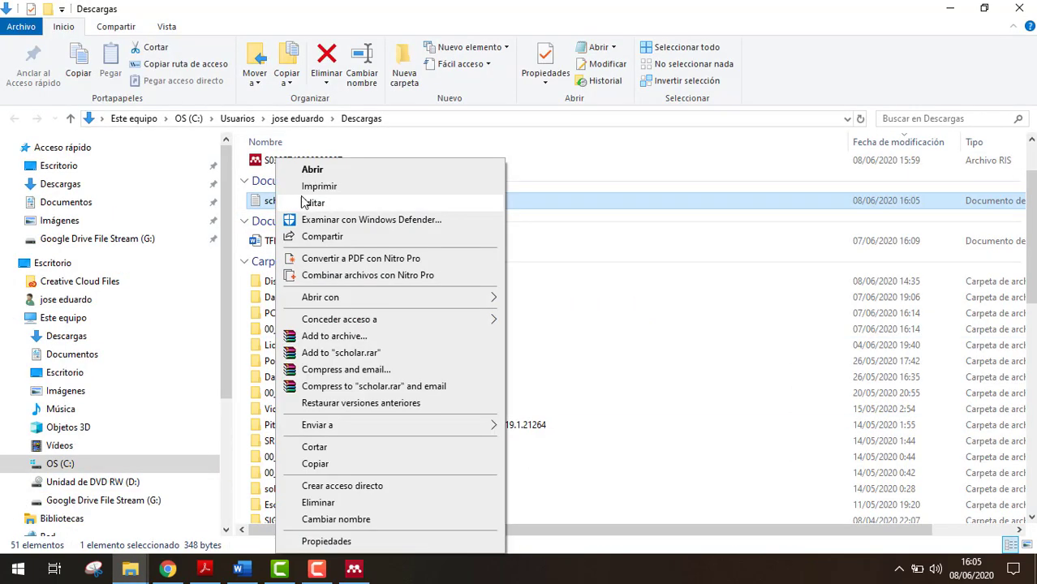
mouse_move(373, 298)
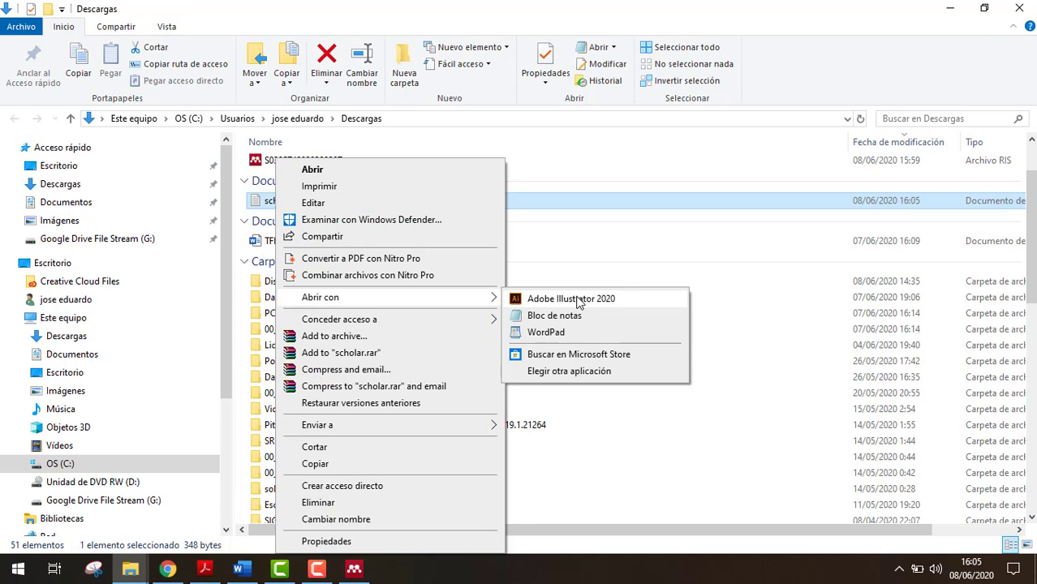
click(567, 371)
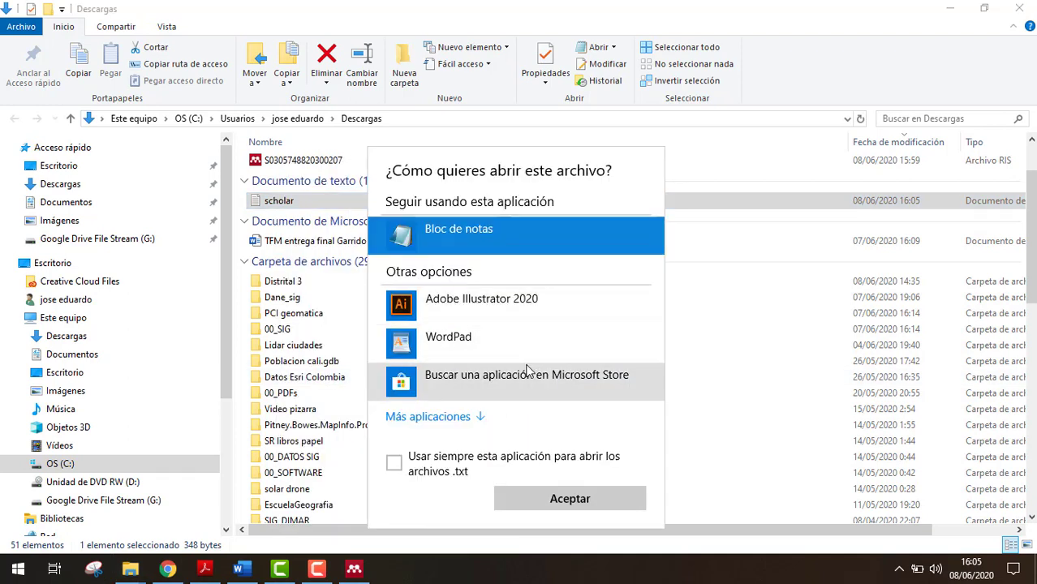
click(479, 420)
scroll(480, 425, down, 5)
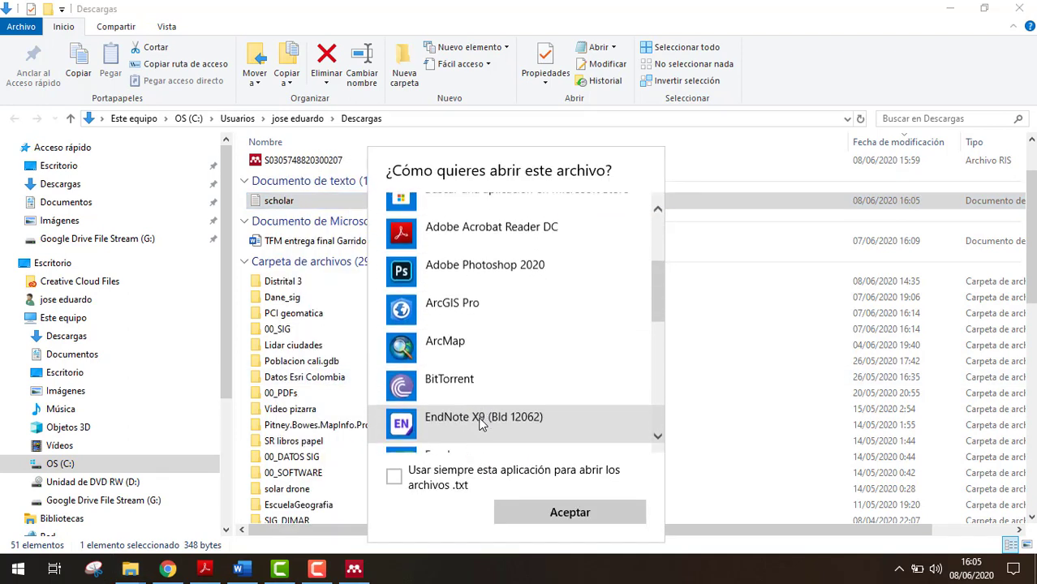
scroll(490, 391, down, 1)
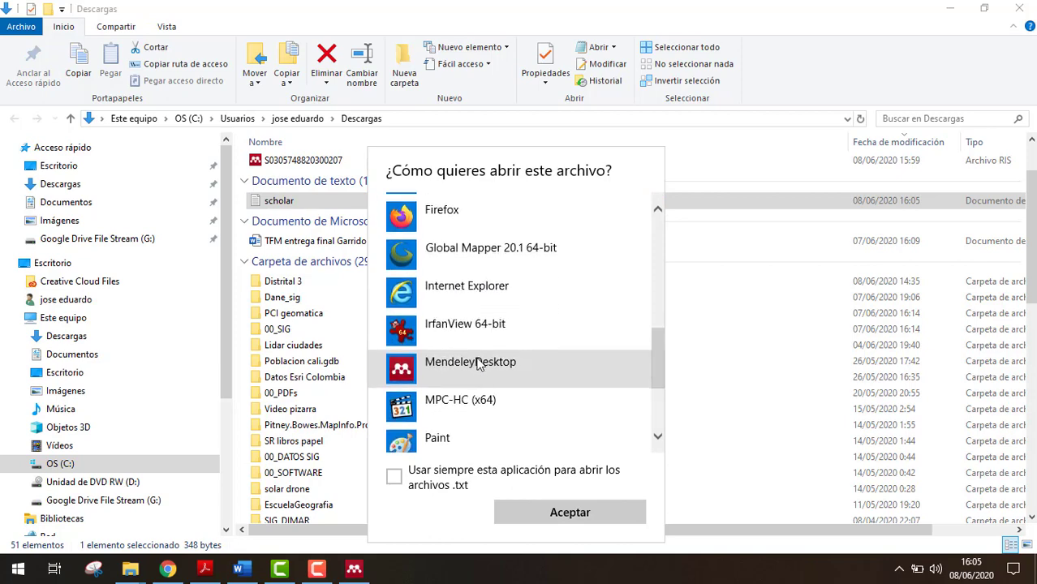
click(487, 369)
click(599, 509)
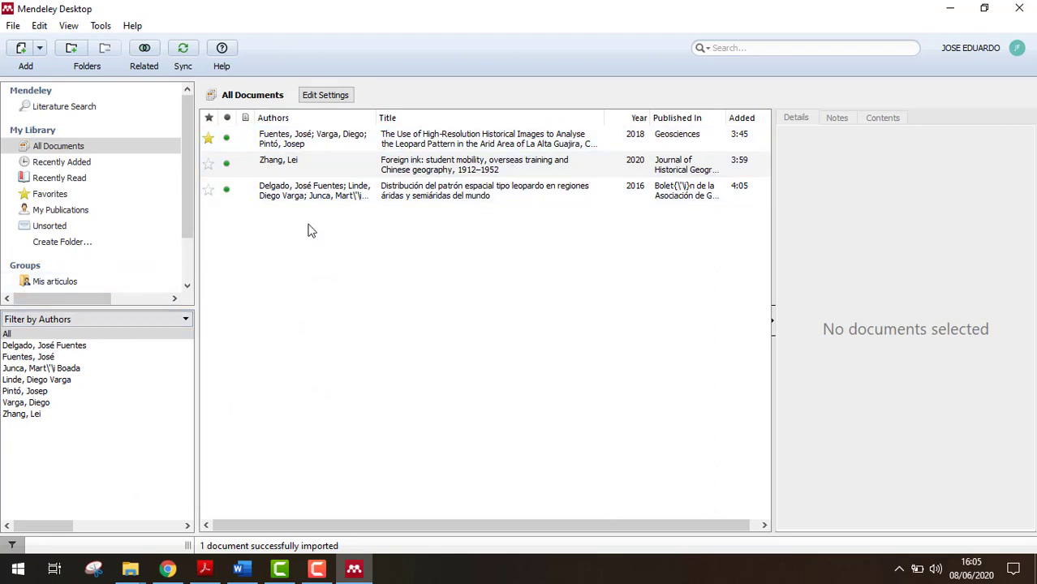
click(13, 25)
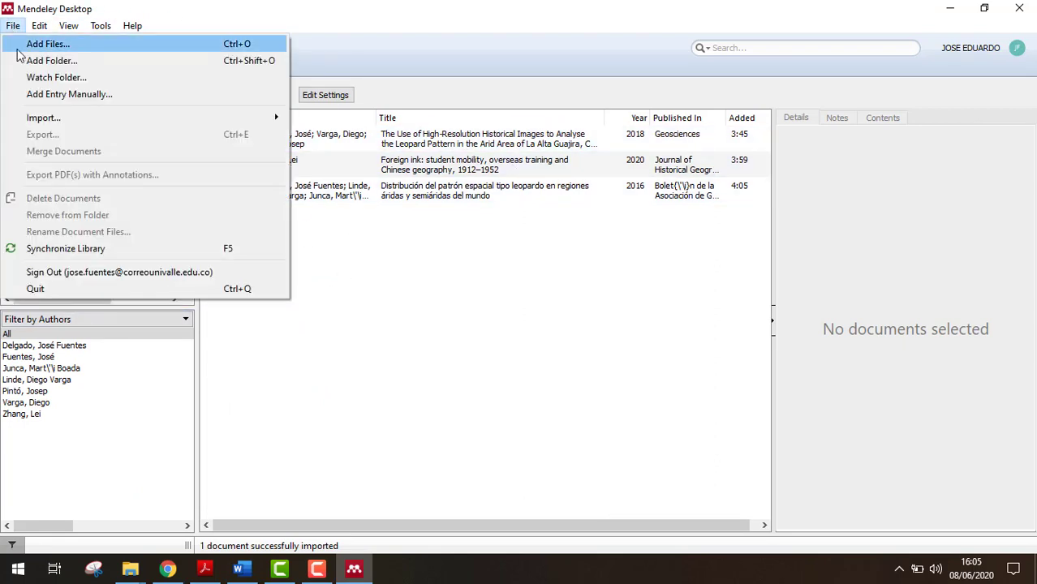
click(41, 44)
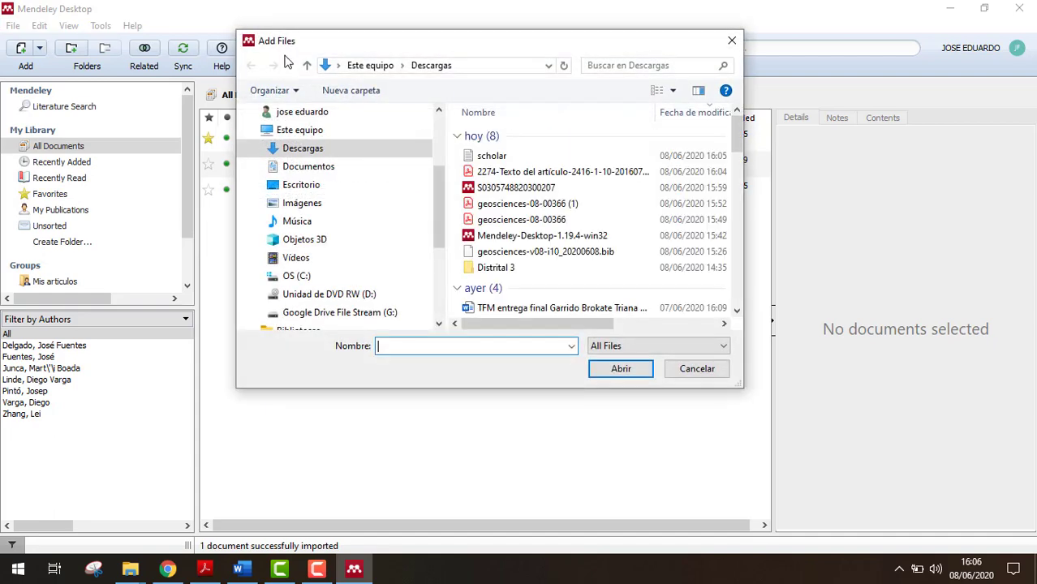
click(495, 158)
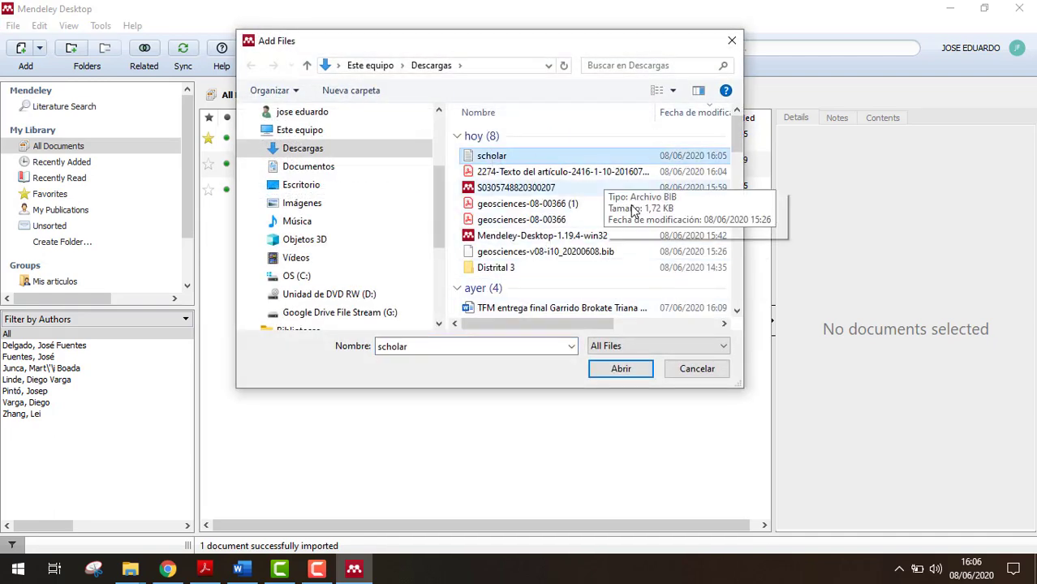
click(705, 372)
Step: Switch to Chrome and download the first Google Scholar result's citation in EndNote and RefMan formats
click(167, 569)
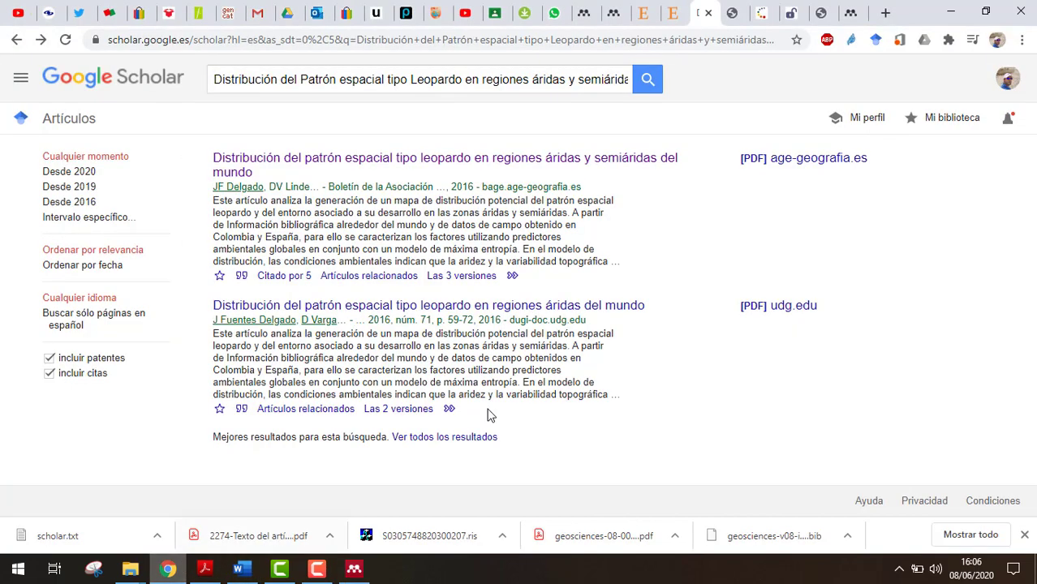
click(241, 275)
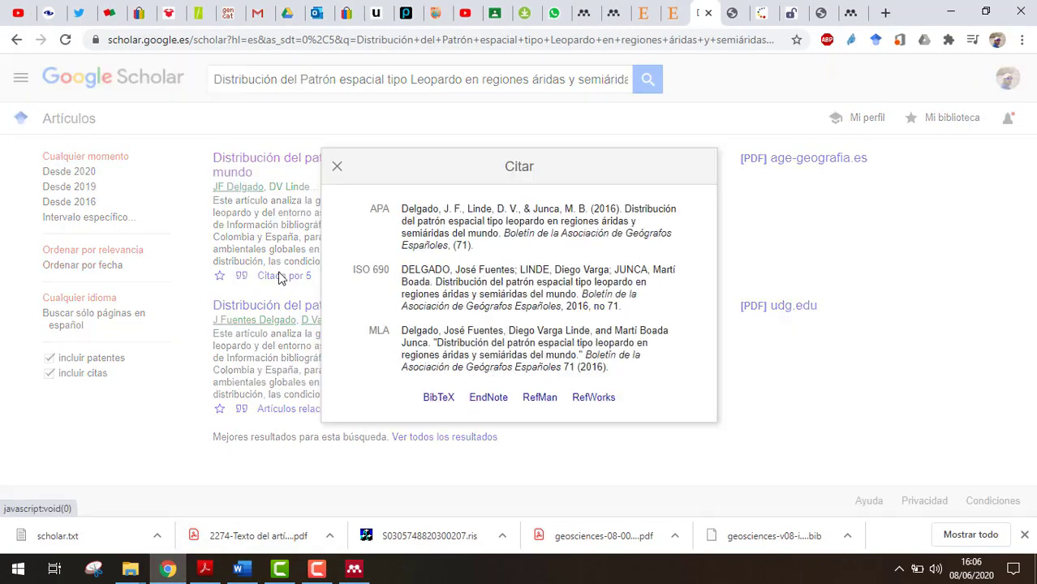
click(491, 397)
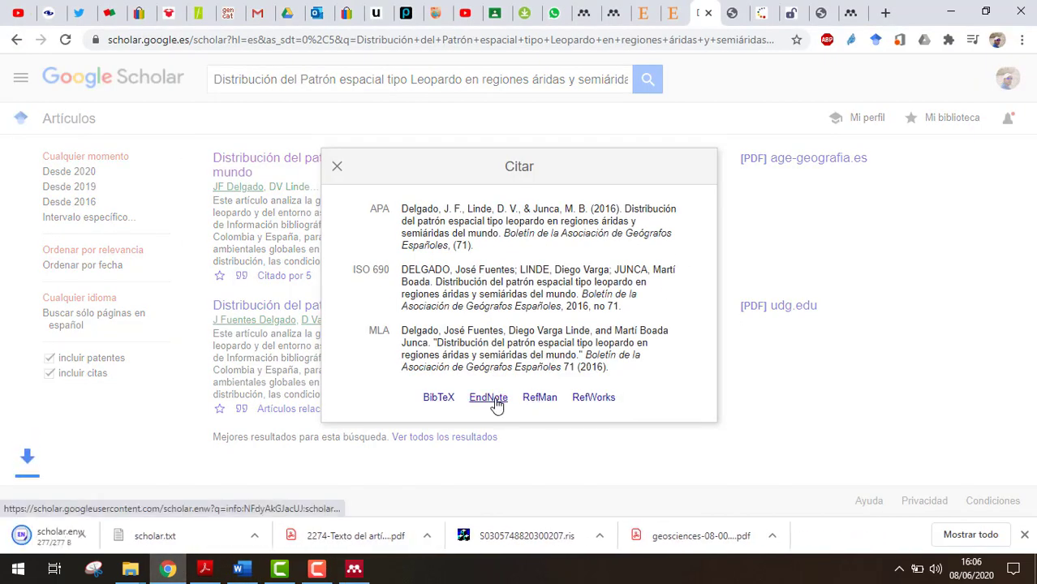
click(540, 398)
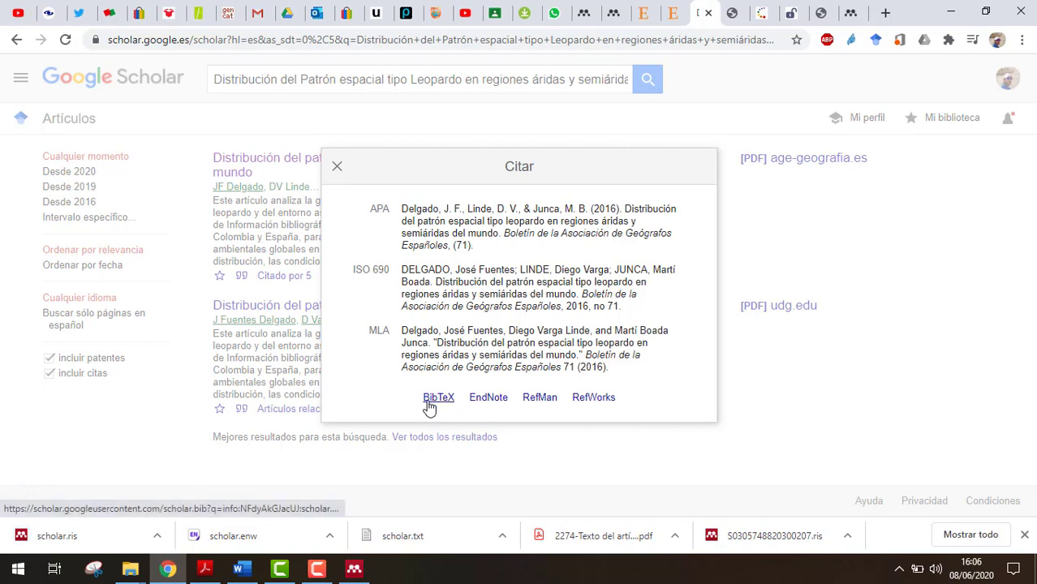
click(69, 537)
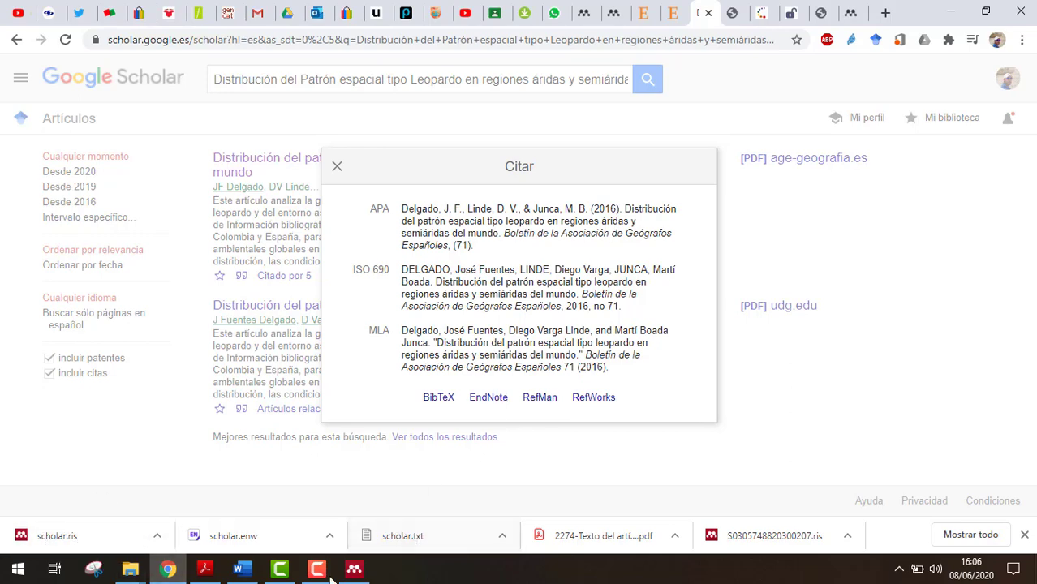
Step: Switch to Mendeley Desktop, review the details of the imported 2016 leopardo article and delete it from the library
click(362, 562)
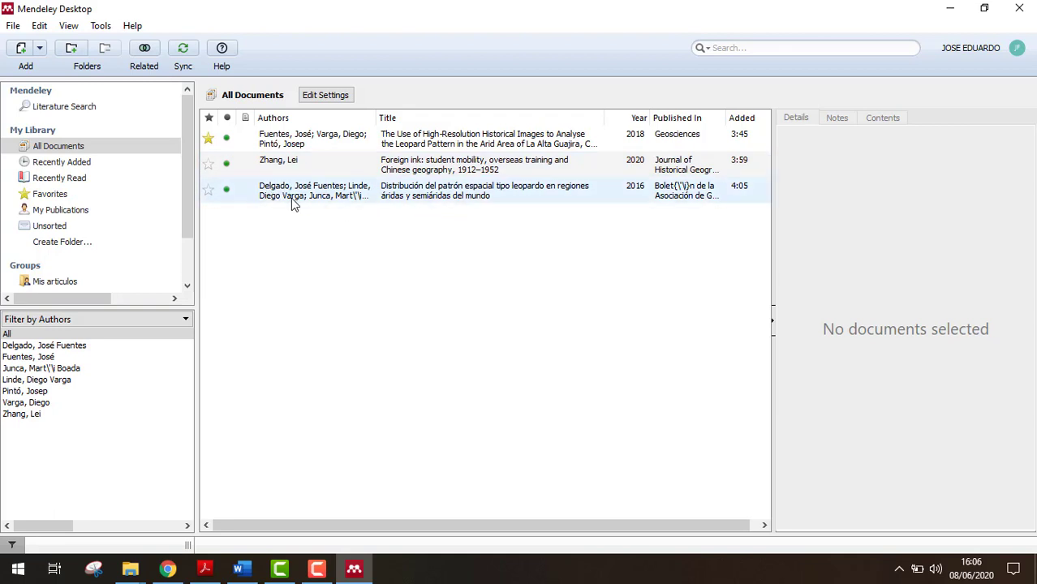
click(432, 198)
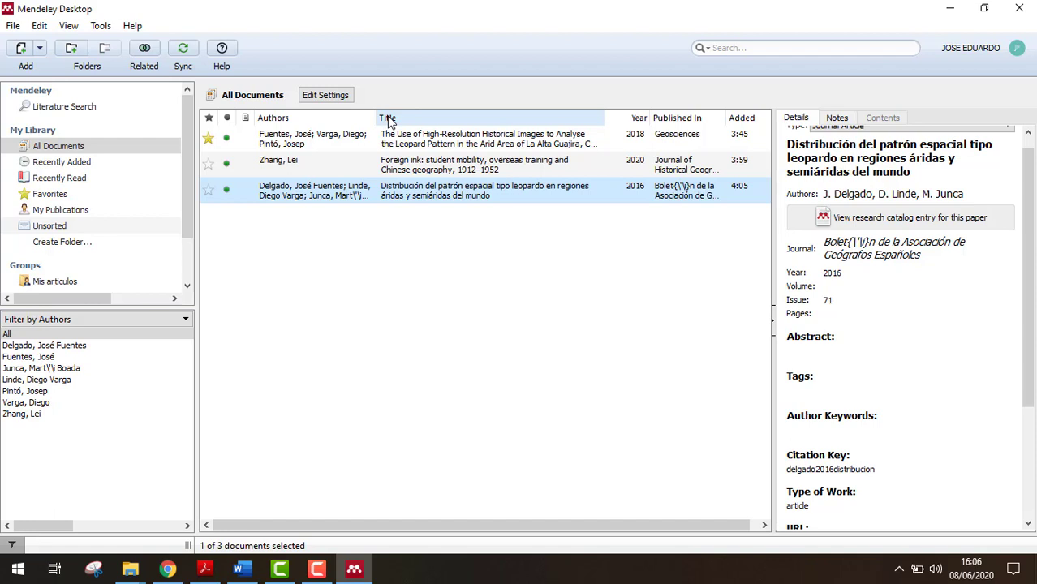
drag(377, 114, 409, 114)
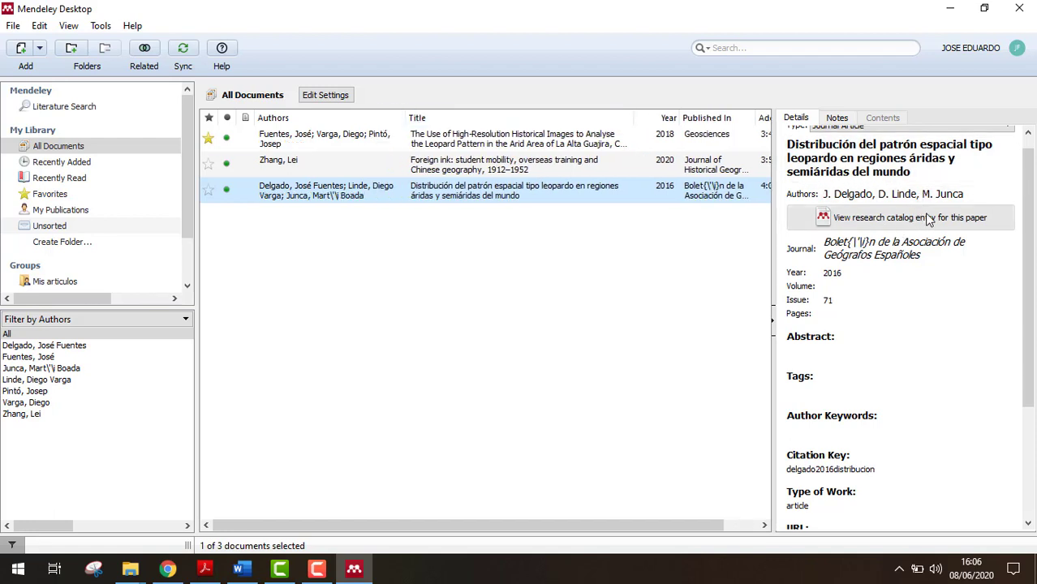
scroll(944, 381, down, 4)
scroll(944, 383, up, 2)
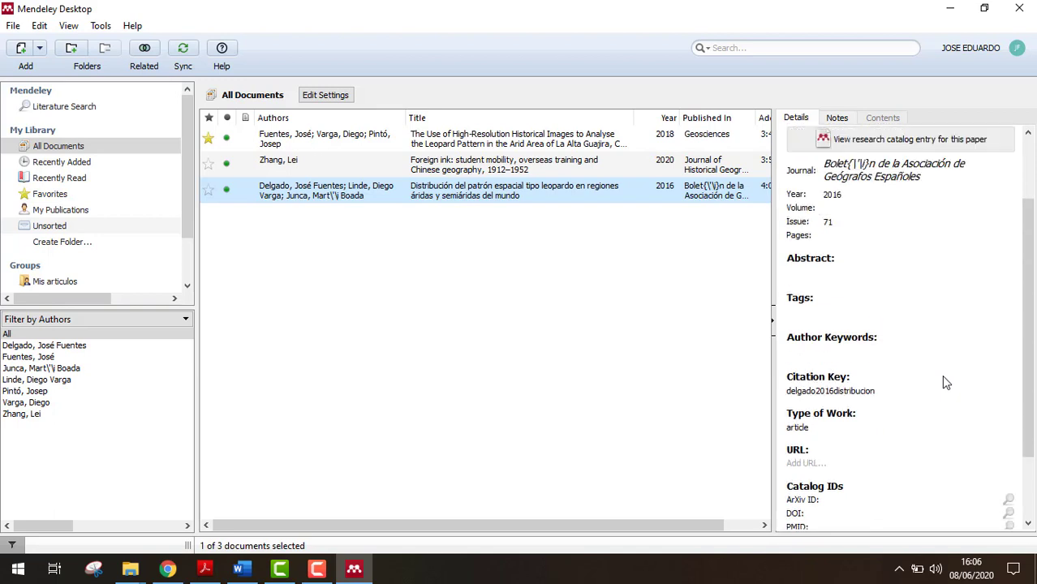
scroll(944, 377, up, 2)
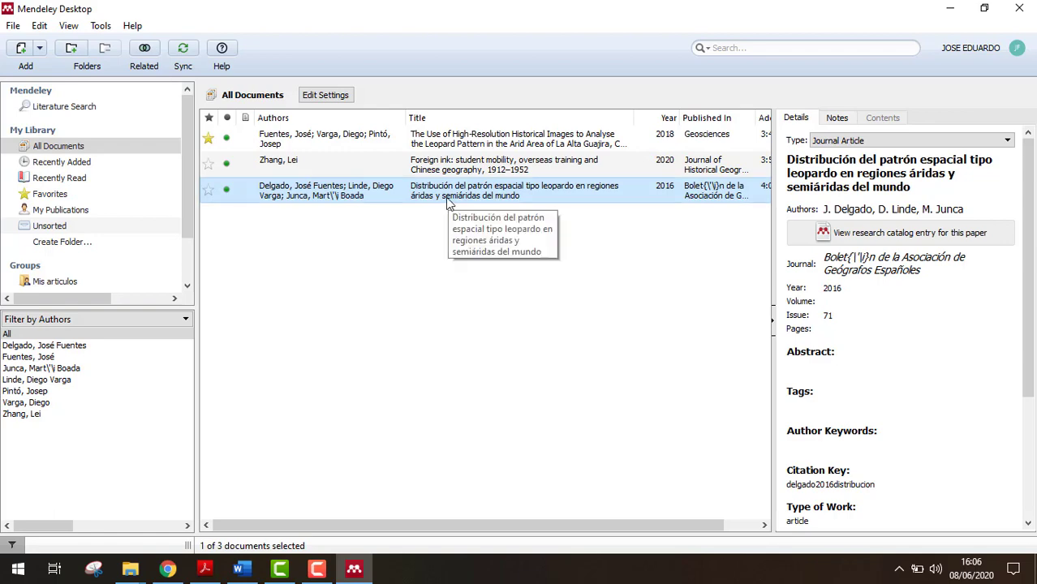
key(Delete)
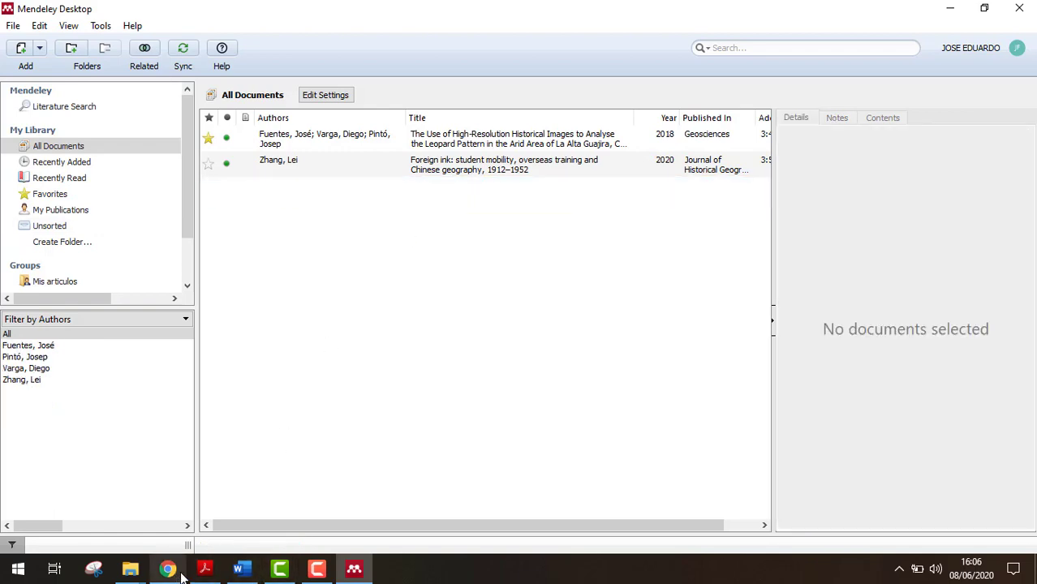
Step: Switch to Chrome and compare the formatted citations of the two Google Scholar results
click(180, 573)
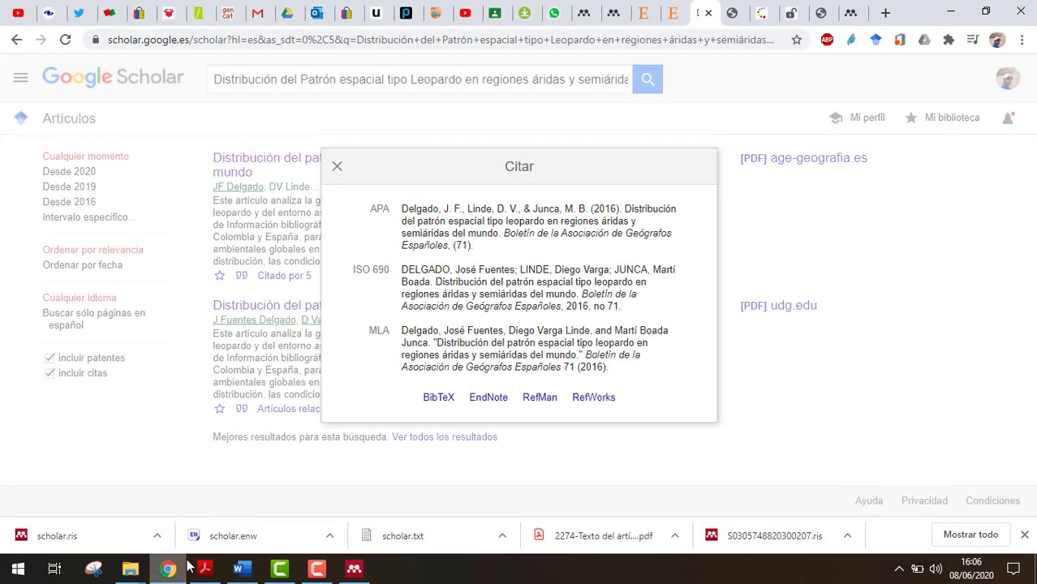
click(336, 166)
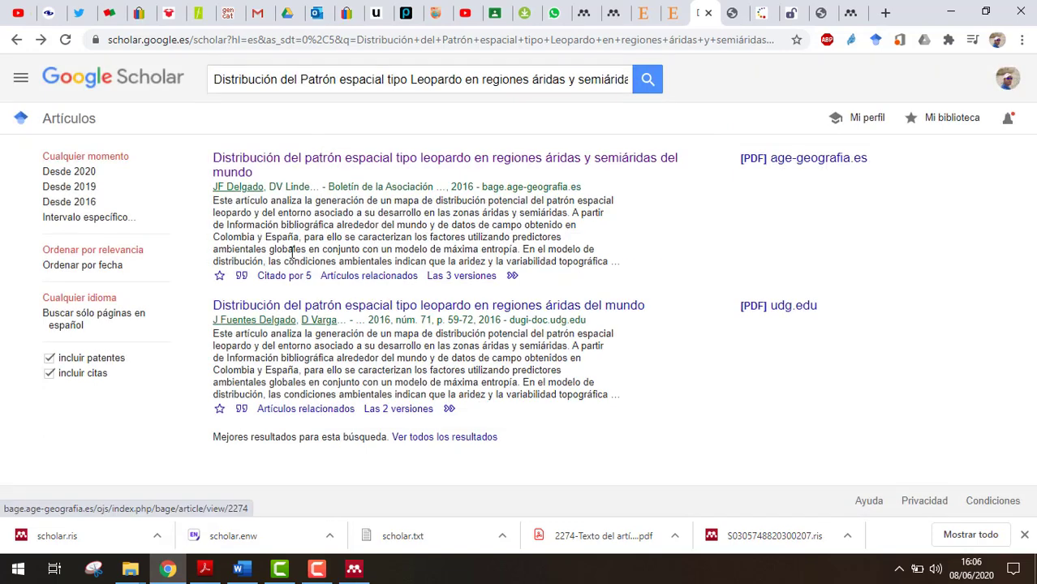
click(241, 410)
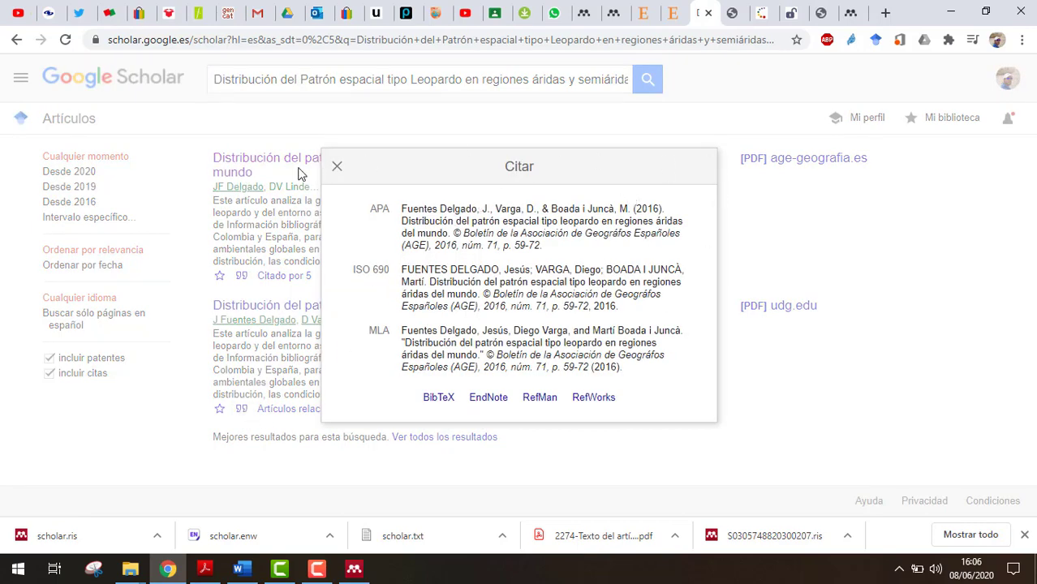
click(338, 169)
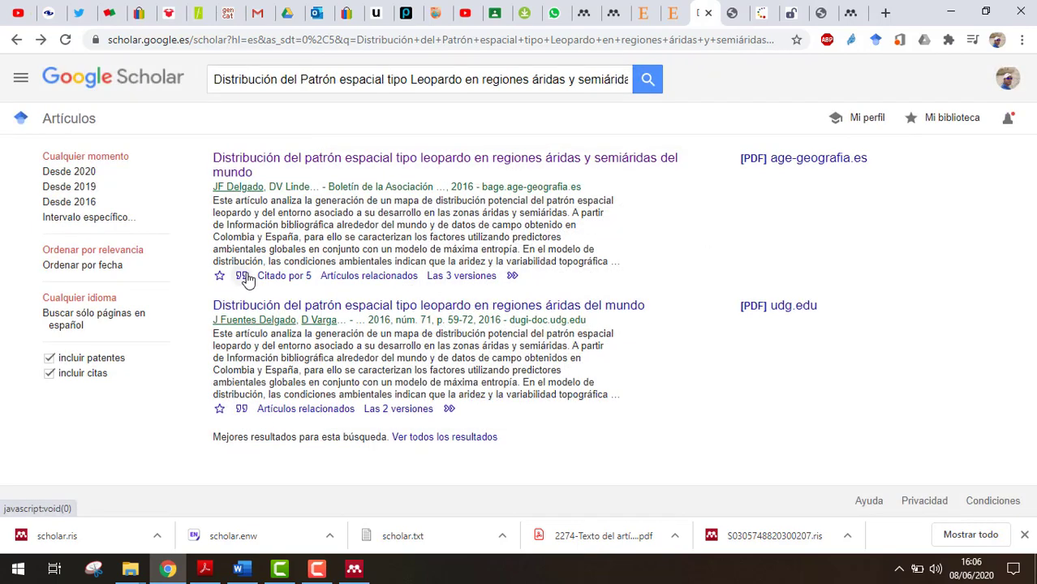
click(241, 276)
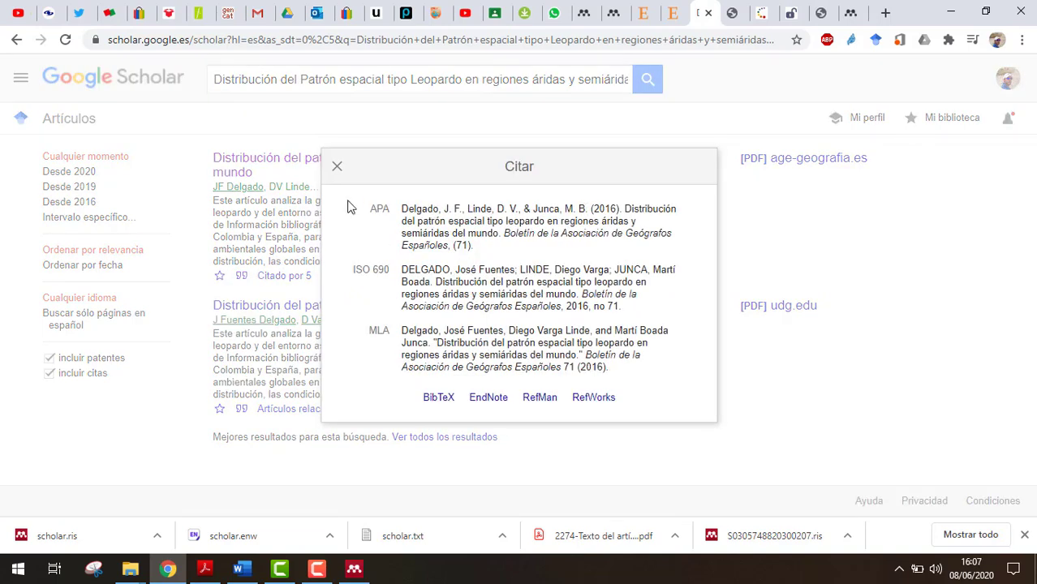
click(338, 169)
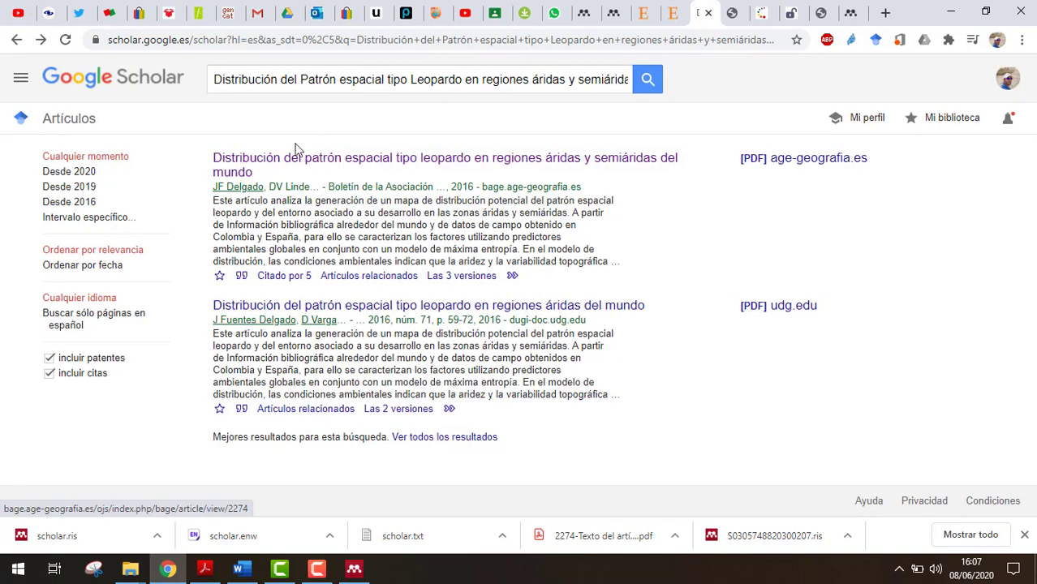
Step: Download the second result's citation in EndNote format and delete the older scholar EndNote import file from the Descargas folder
click(242, 411)
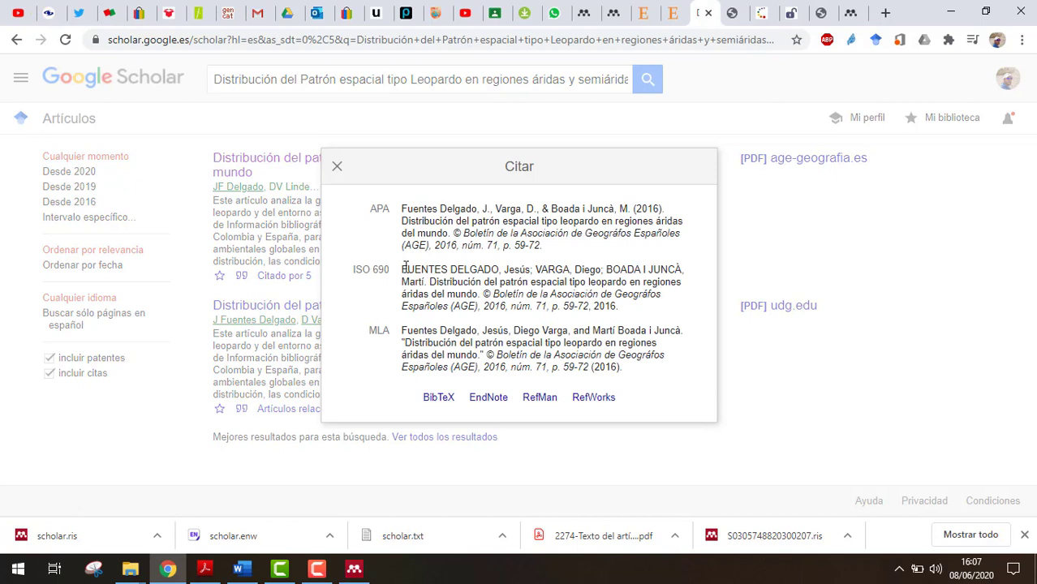
click(499, 401)
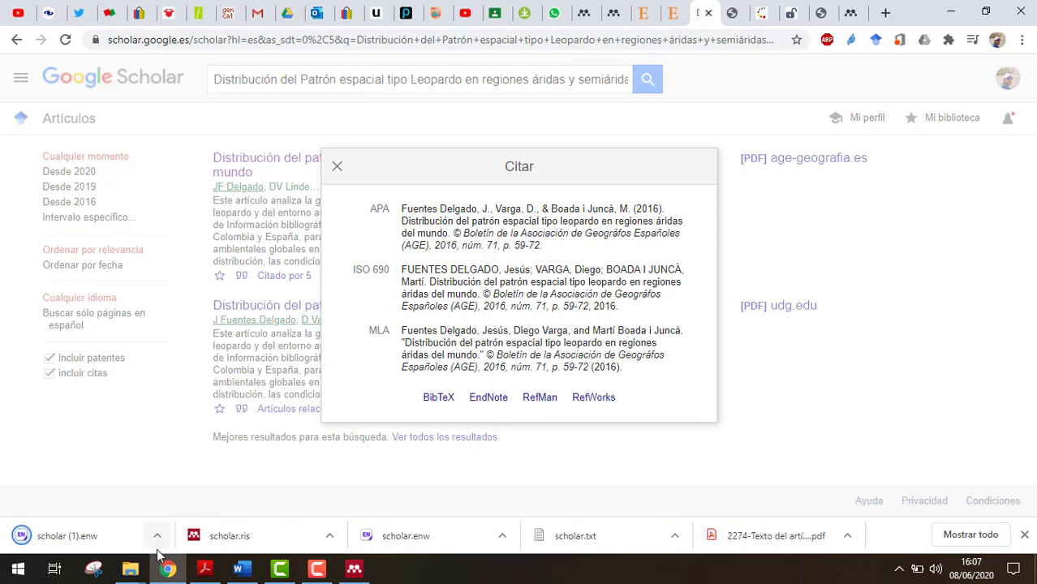
click(157, 536)
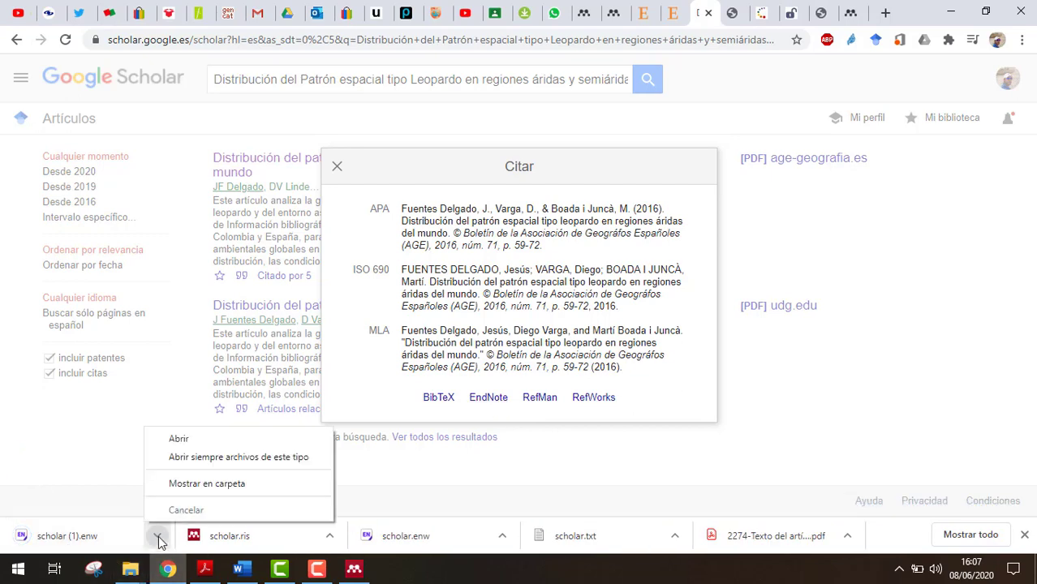
click(198, 484)
right_click(274, 219)
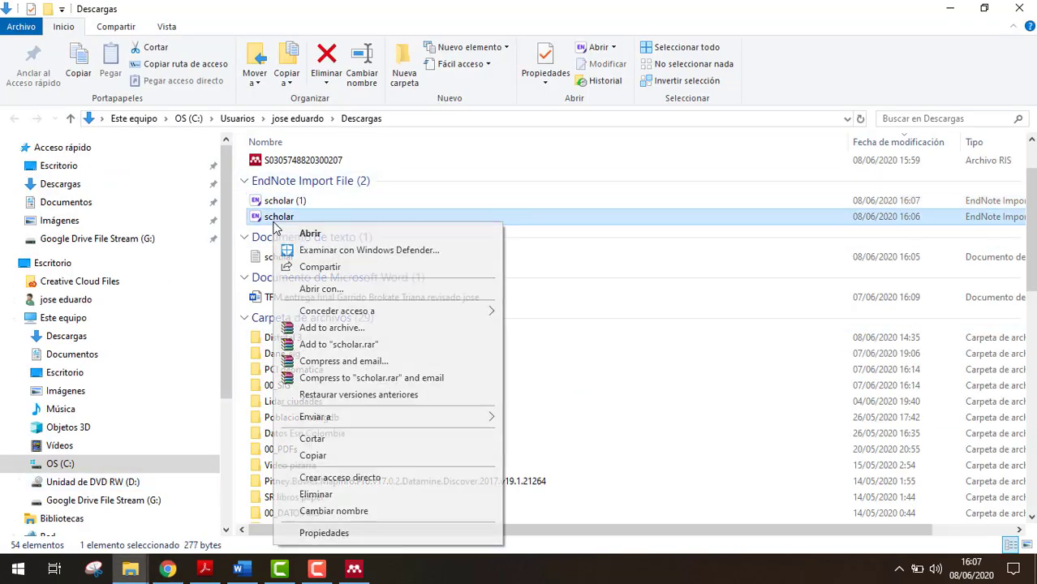
click(316, 494)
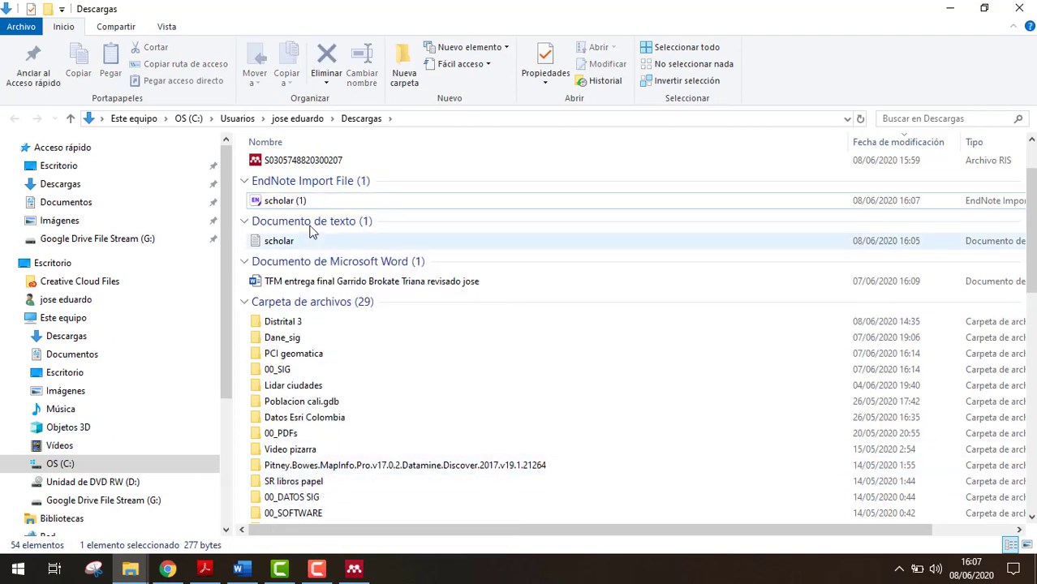
Step: Switch to Mendeley Desktop, try adding the scholar (1) EndNote file from Descargas to the library, and delete the resulting entry
click(354, 569)
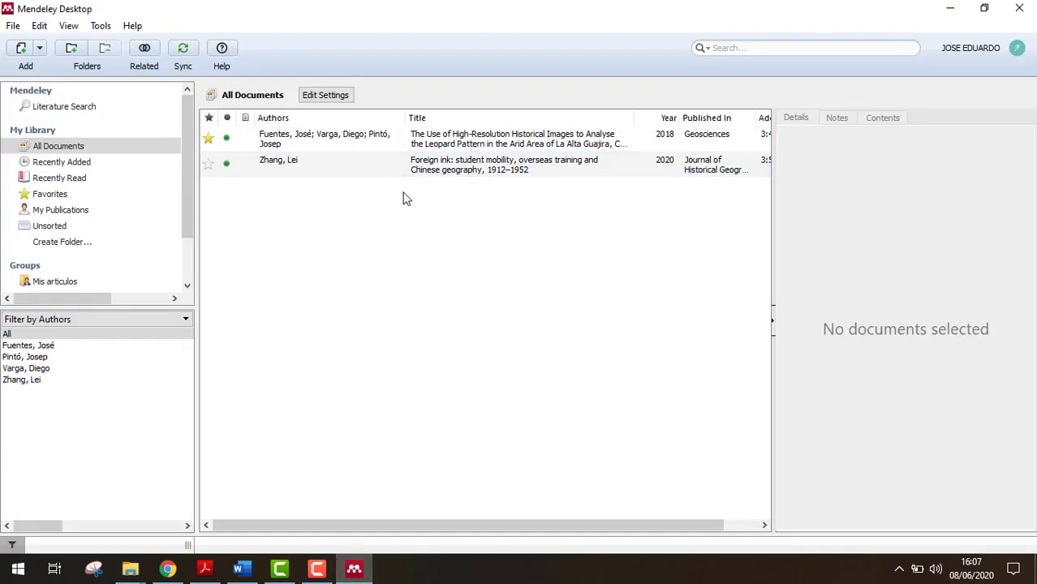
click(469, 168)
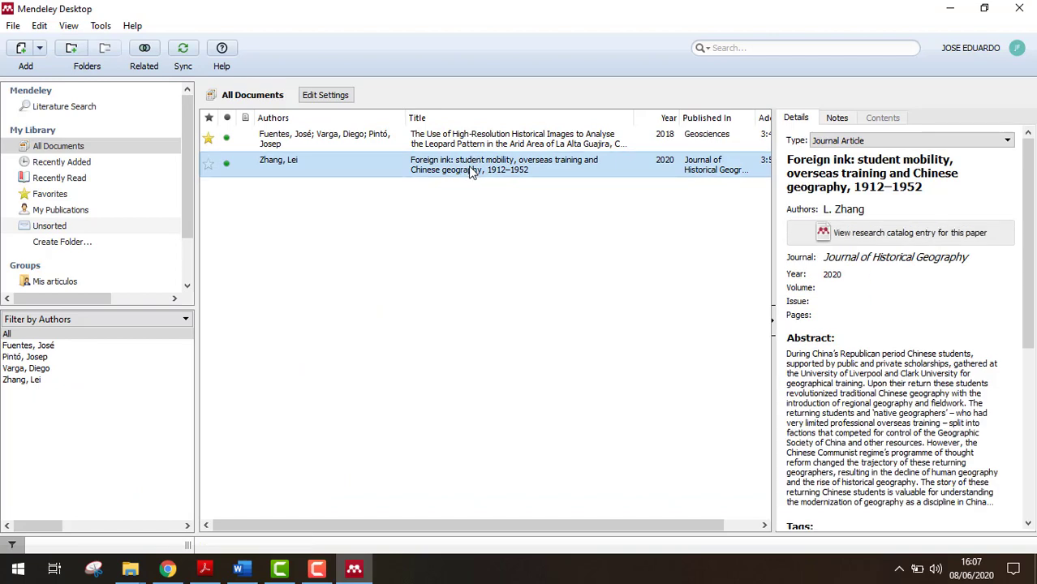
click(337, 203)
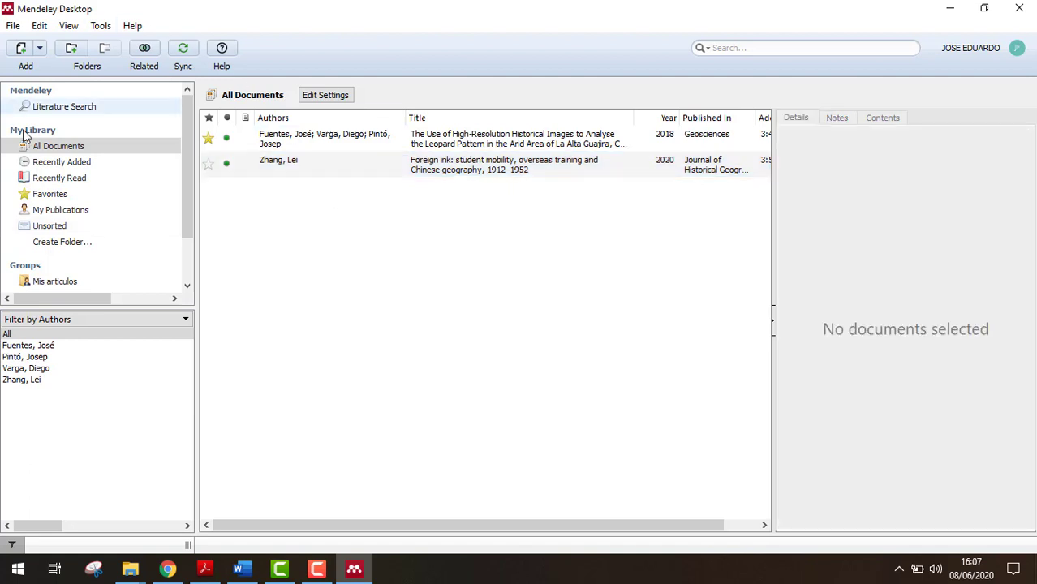
click(14, 27)
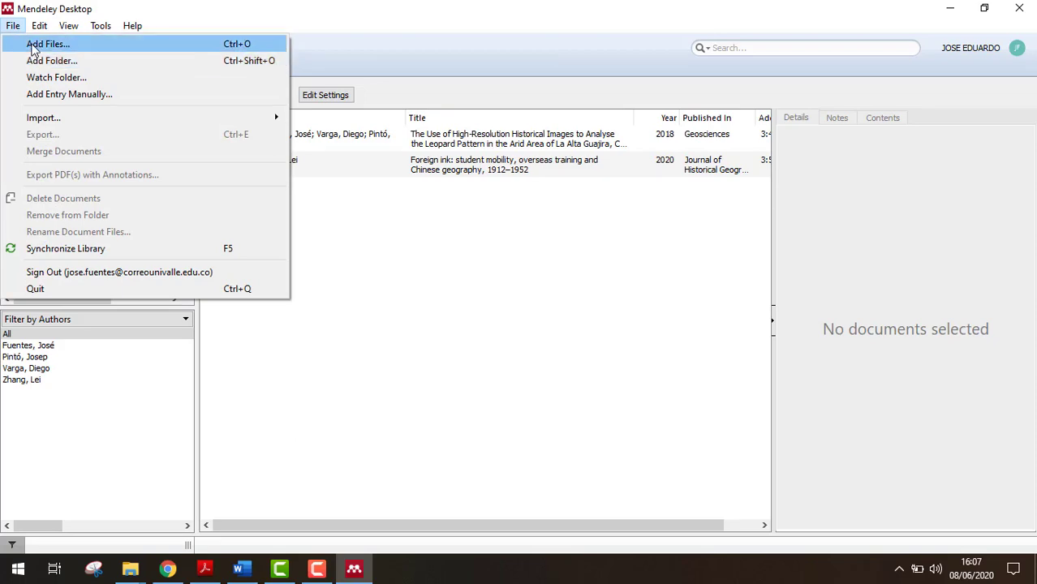
click(34, 49)
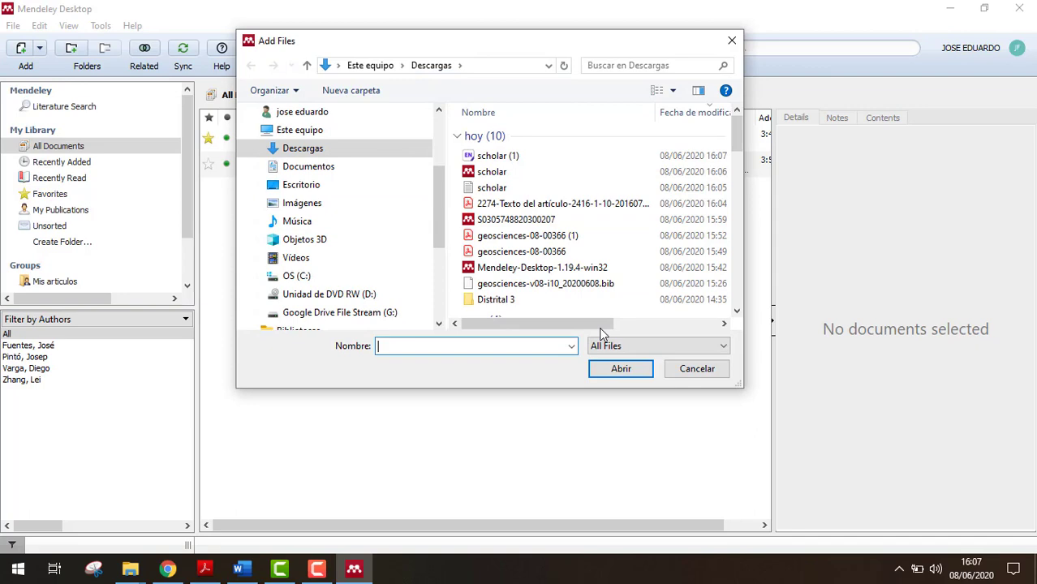
click(500, 159)
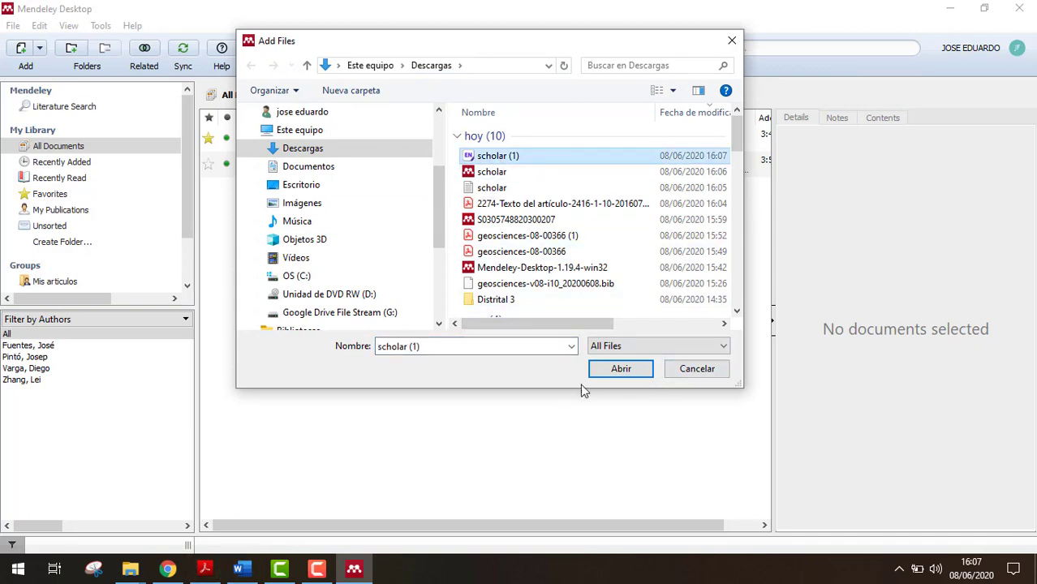
click(616, 375)
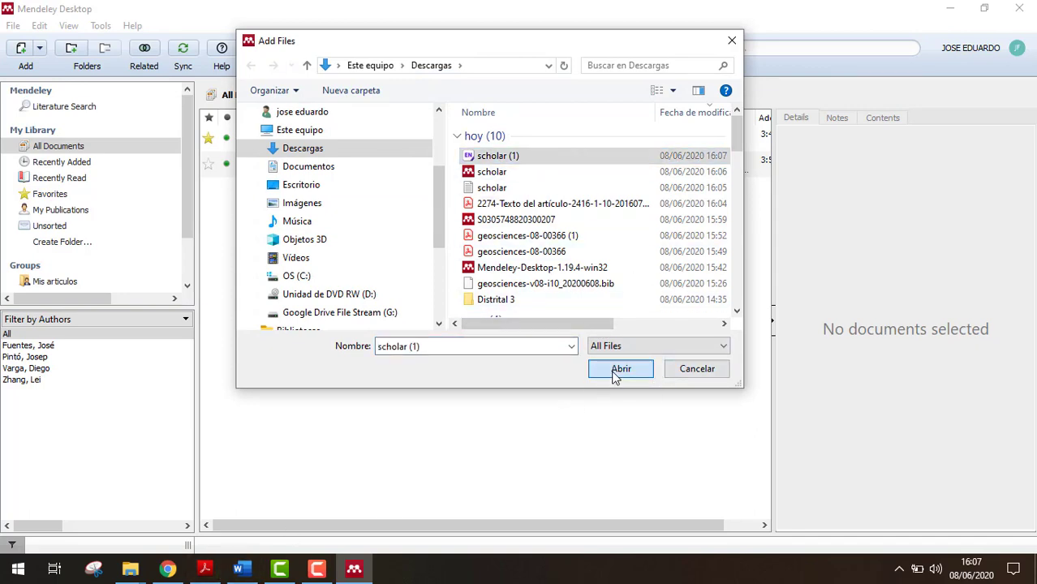
click(300, 190)
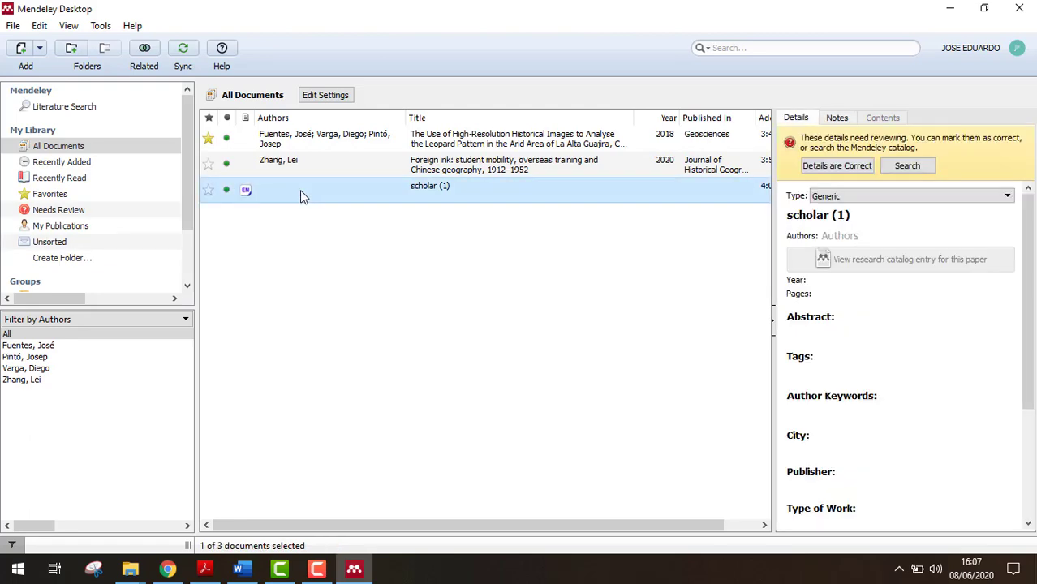
key(Delete)
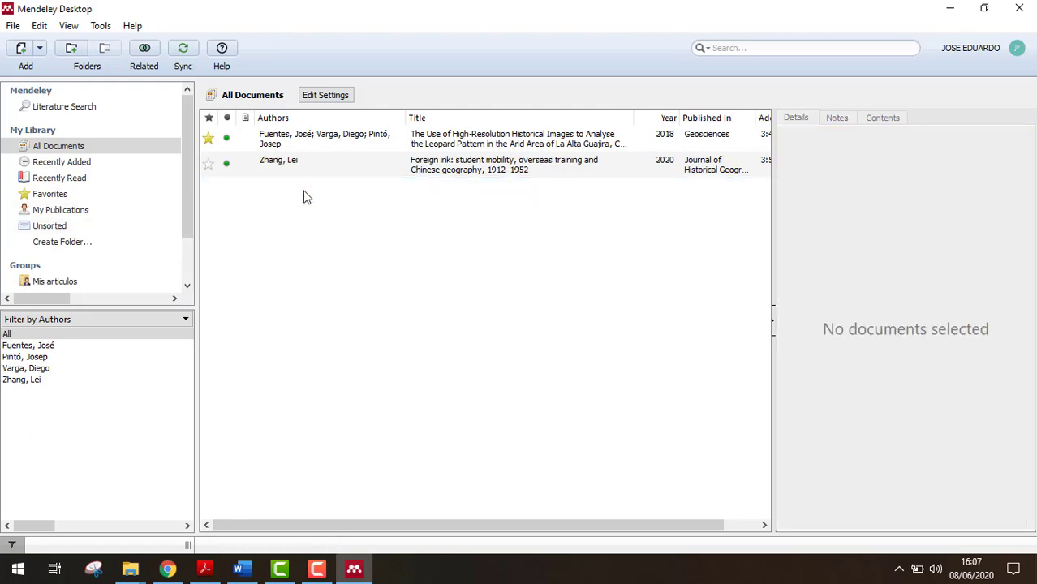
Step: Switch to Chrome, download the second Google Scholar result's citation in RefMan format and open the file in Mendeley Desktop
click(167, 569)
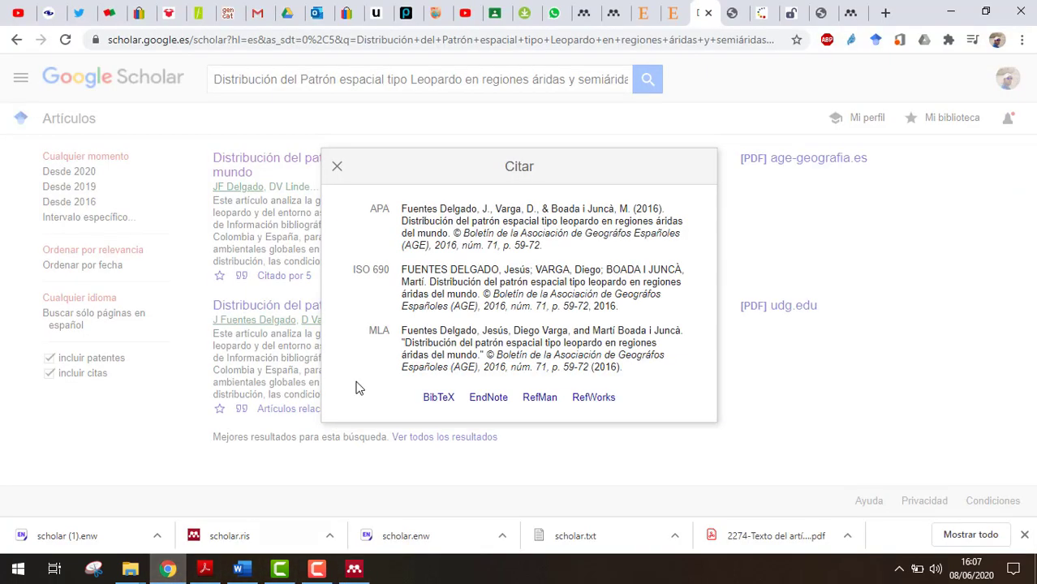
click(502, 403)
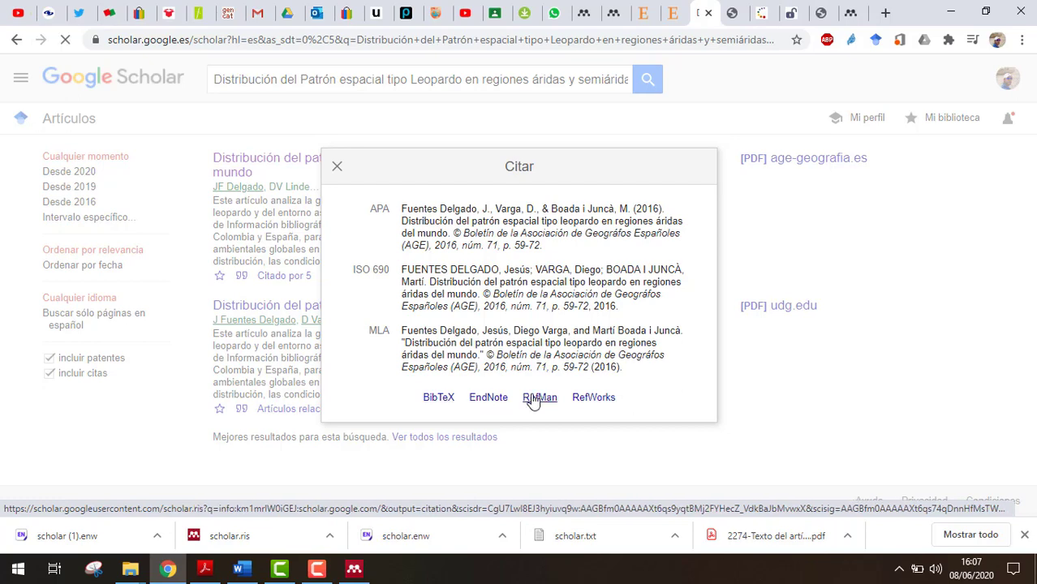
click(57, 540)
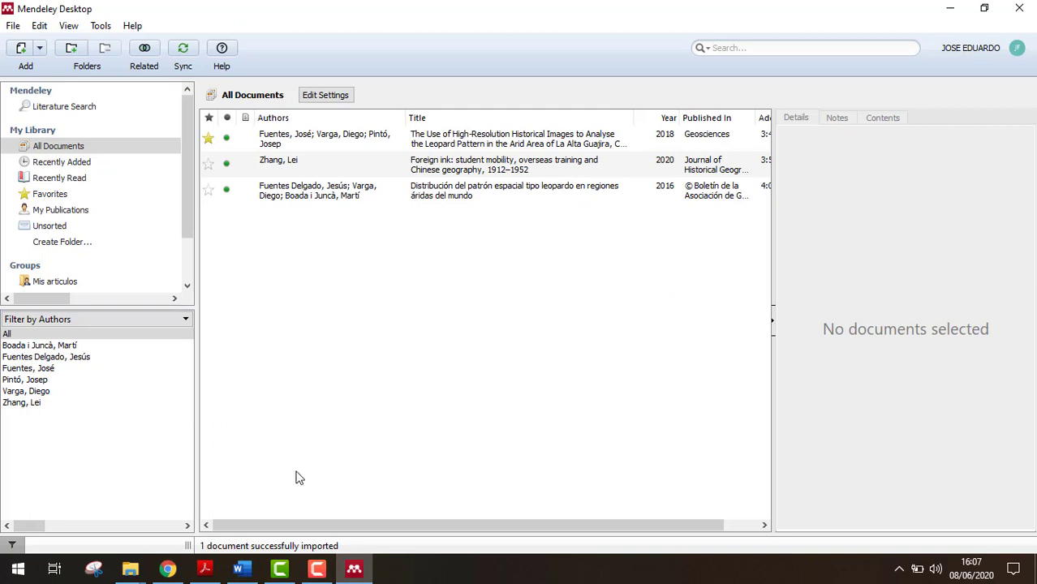
Step: Check the details of the imported 2016 leopardo article and synchronize the Mendeley library
click(542, 202)
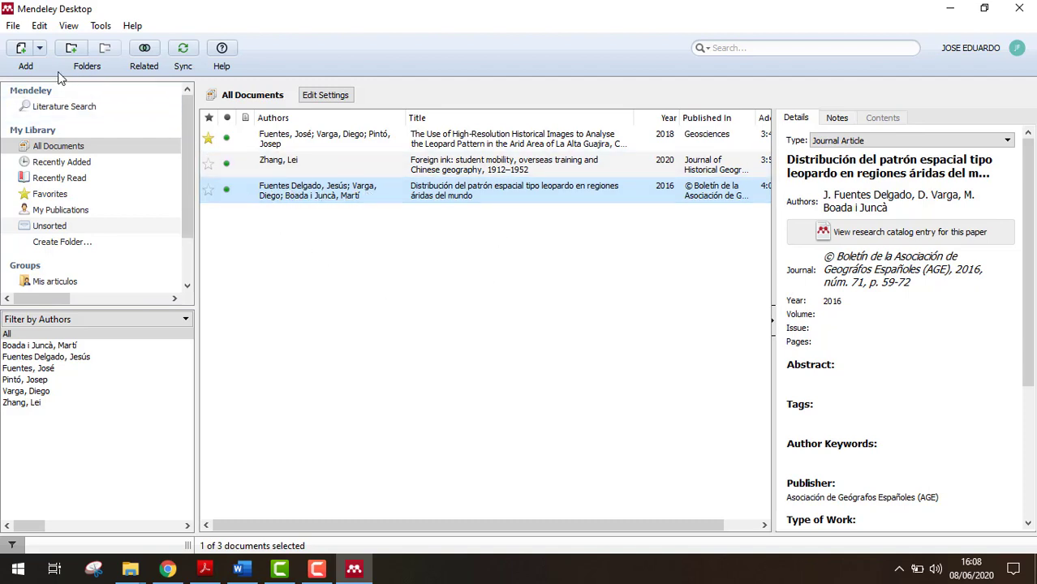
click(184, 50)
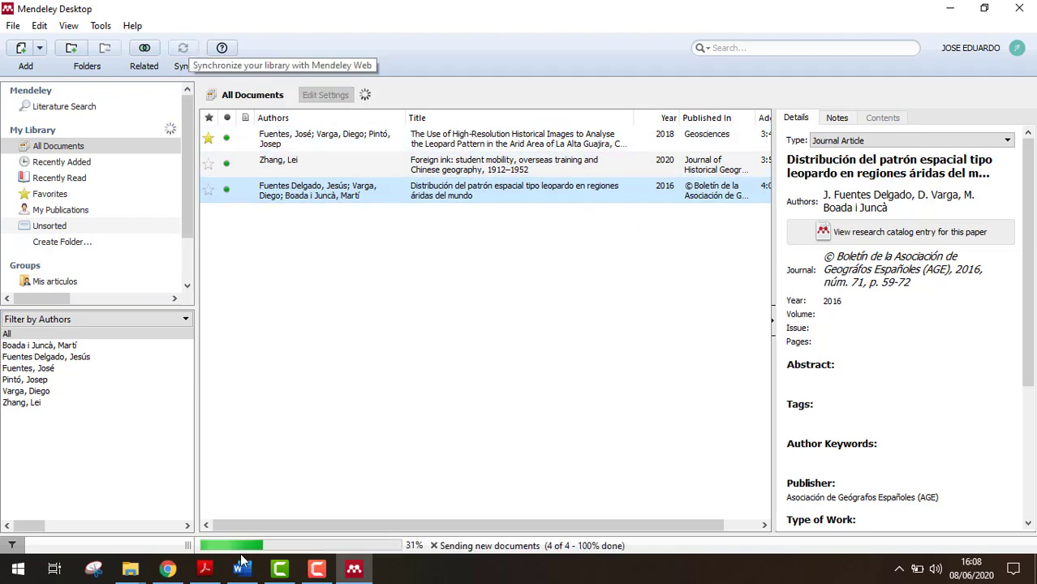
Step: Switch to Word and apply the grammar corrections for the line-end spacing marked in the Spanish leopardo paragraph
mouse_move(297, 573)
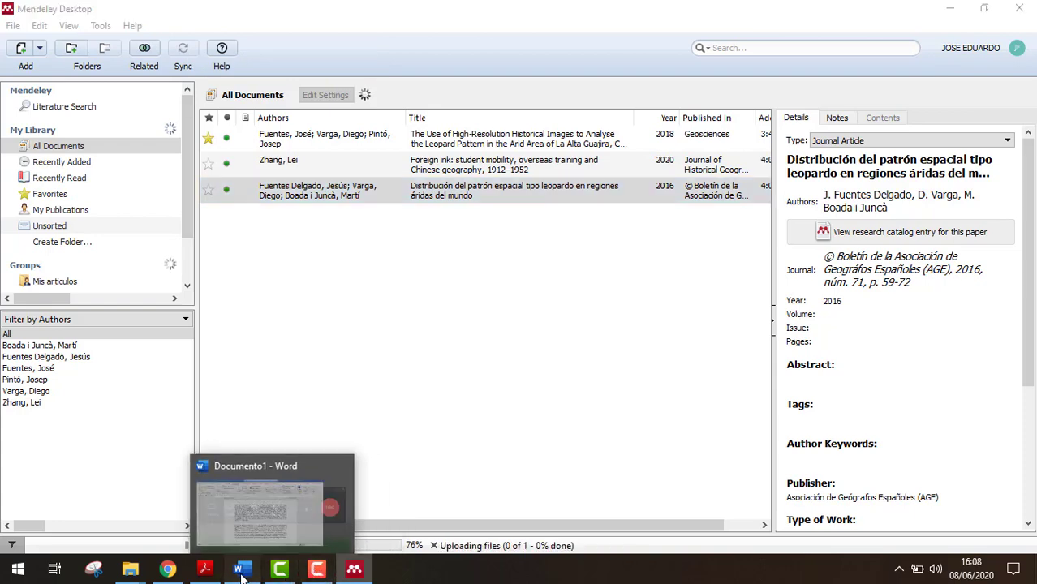
click(240, 570)
scroll(573, 456, down, 2)
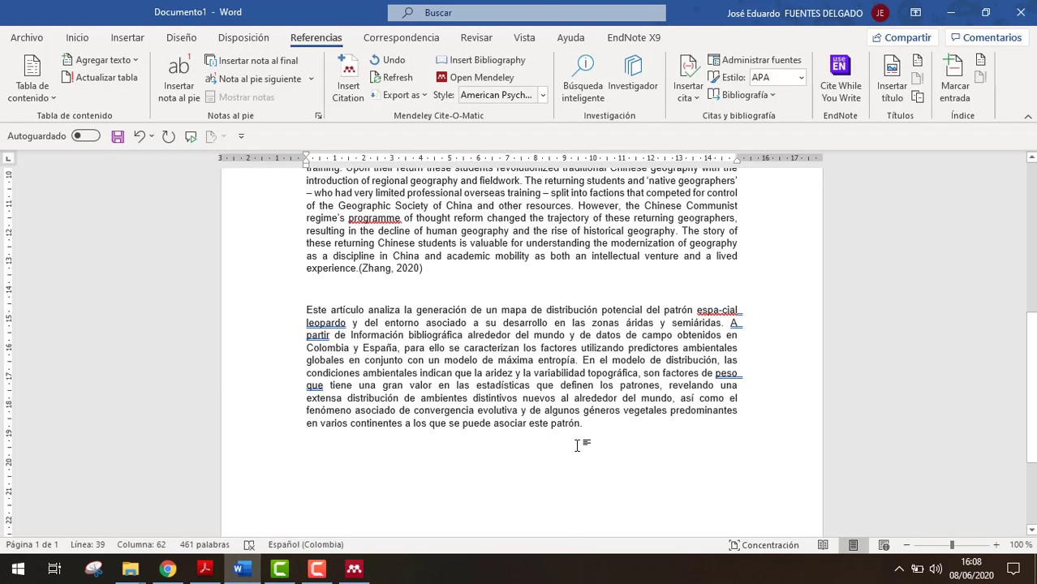
right_click(740, 371)
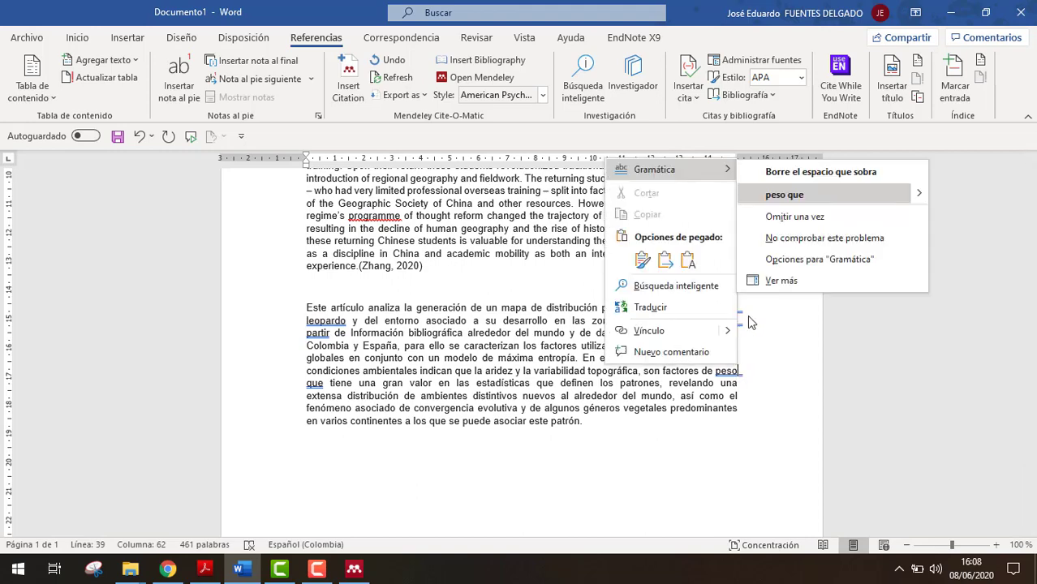
click(784, 195)
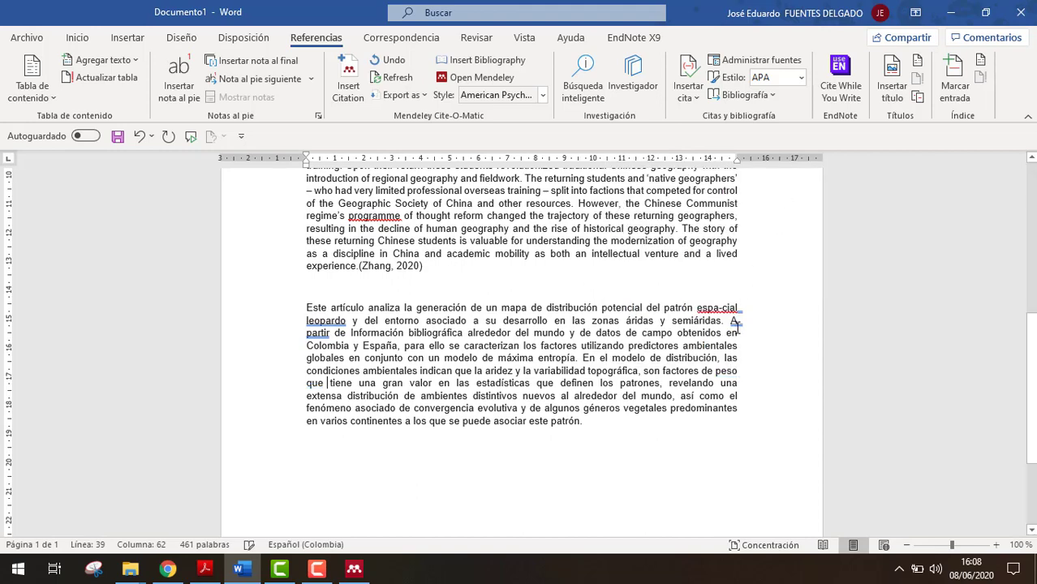
right_click(735, 319)
click(792, 557)
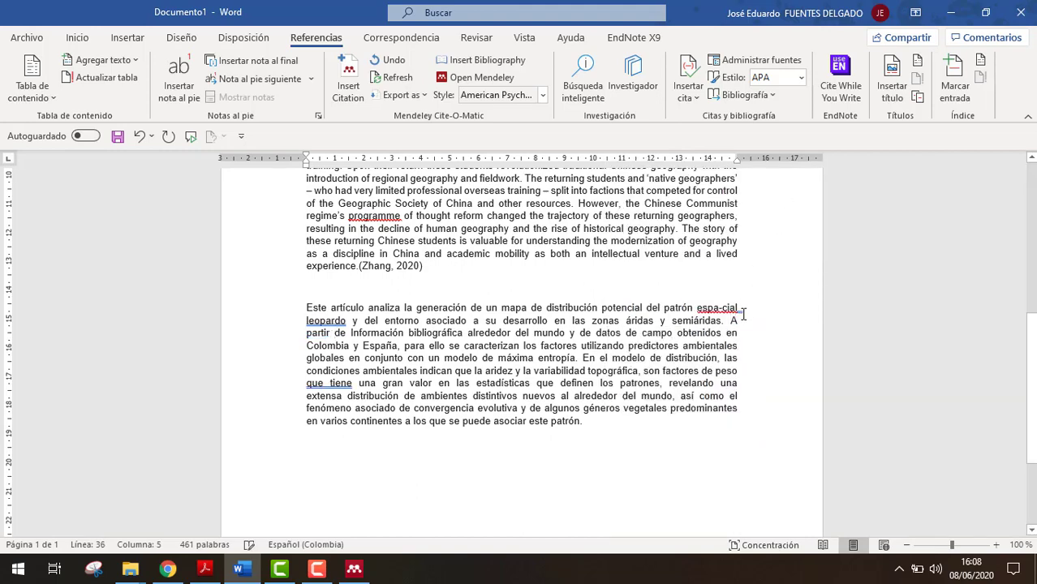
right_click(740, 312)
click(770, 351)
Step: Insert a Mendeley citation of the 2016 leopardo article at the end of the Spanish paragraph, searching by the first author's surname
click(358, 72)
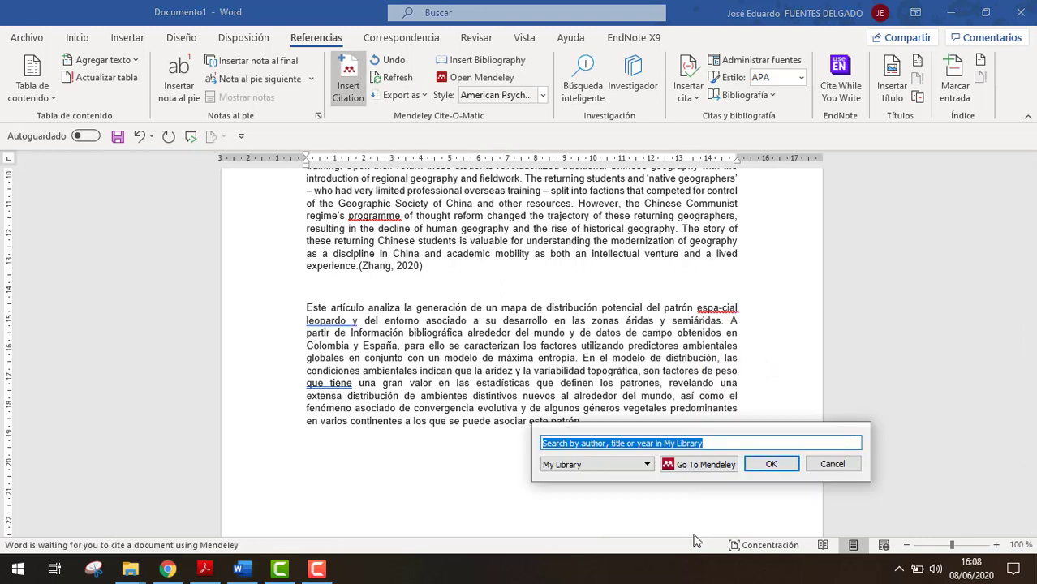
text(fuentes)
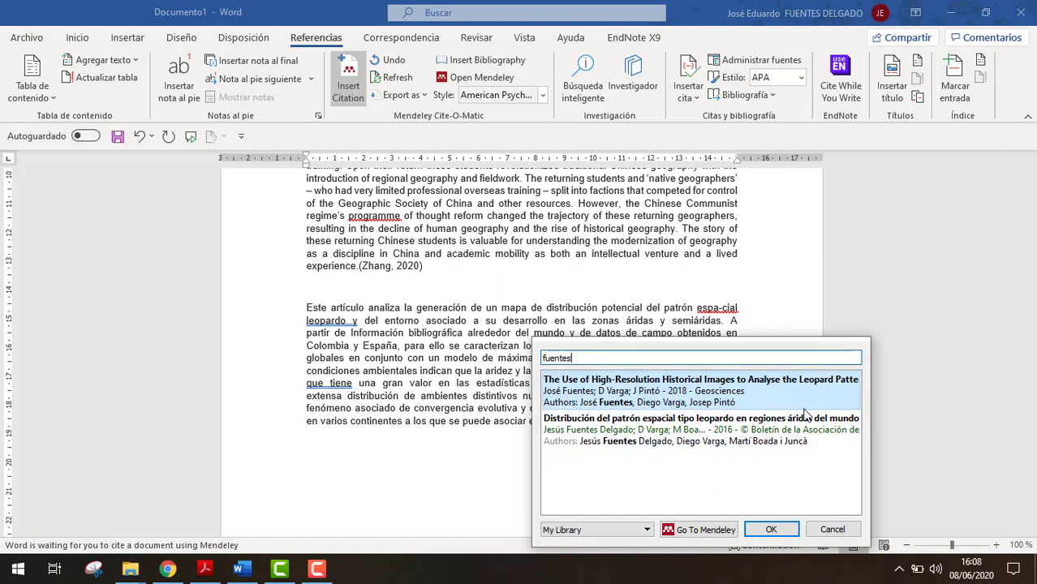
click(677, 430)
click(774, 380)
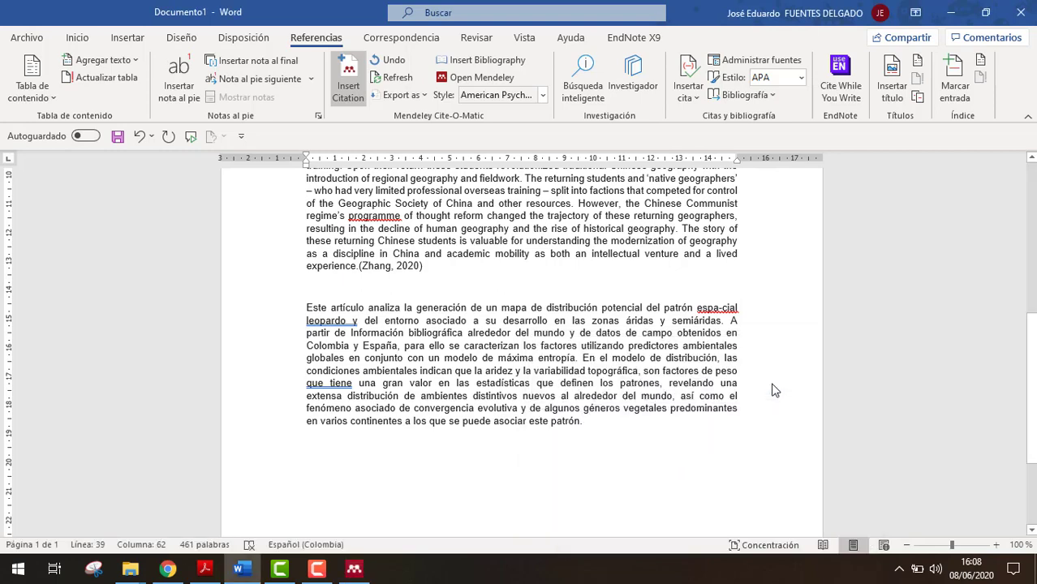
scroll(647, 473, up, 1)
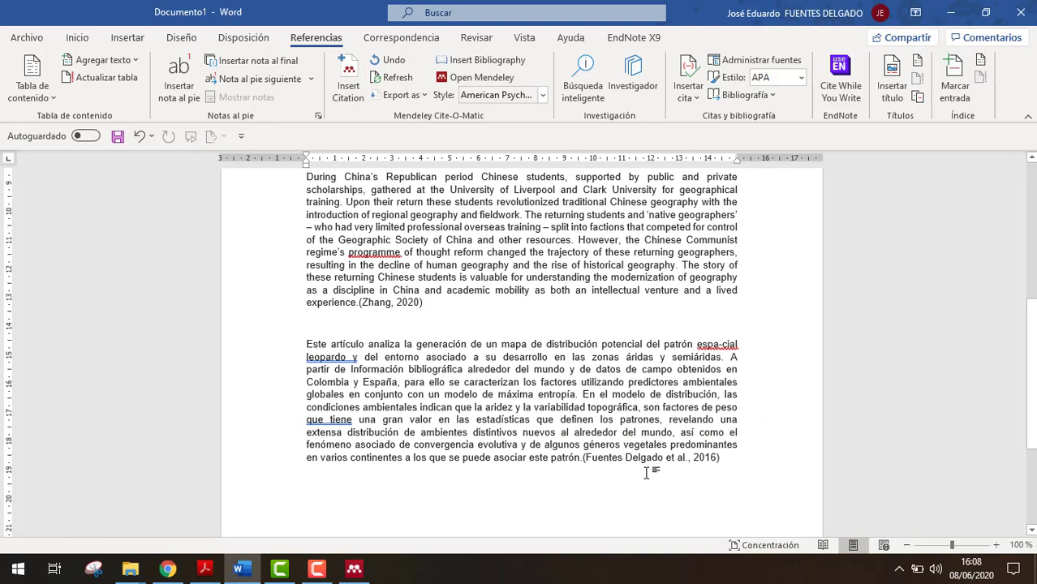
scroll(721, 461, up, 1)
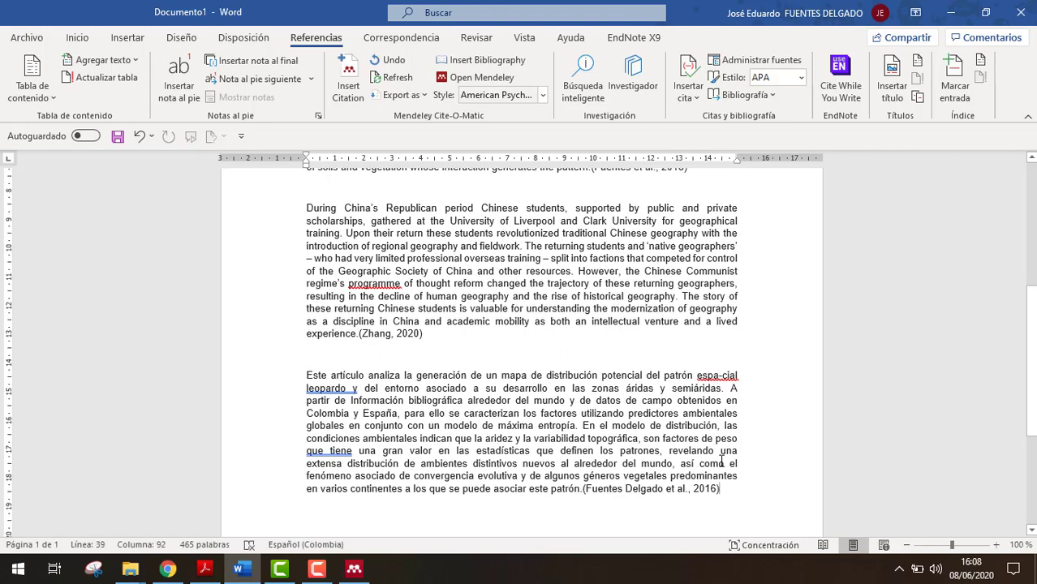
scroll(721, 461, down, 1)
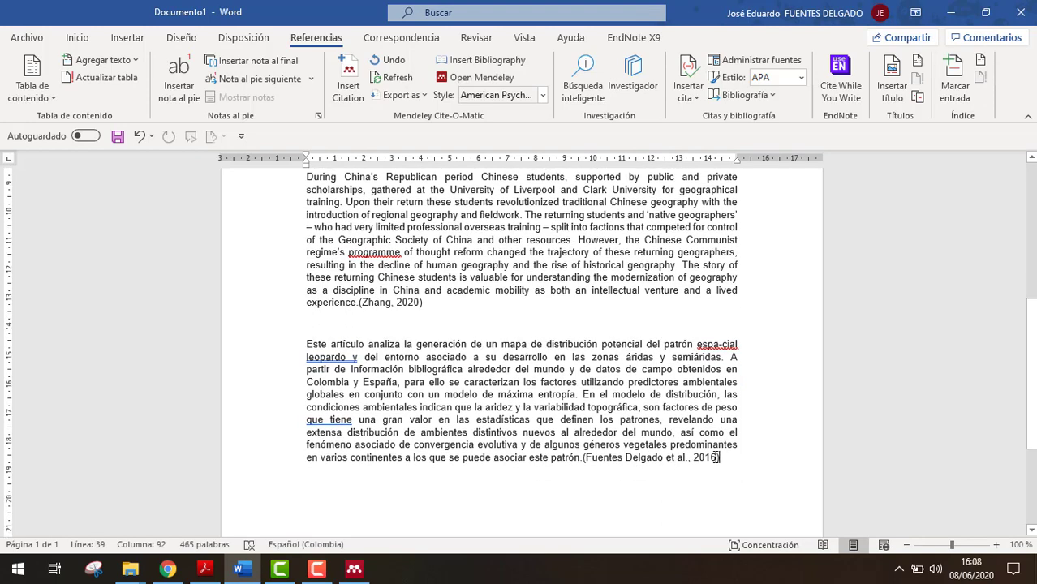
scroll(606, 445, up, 2)
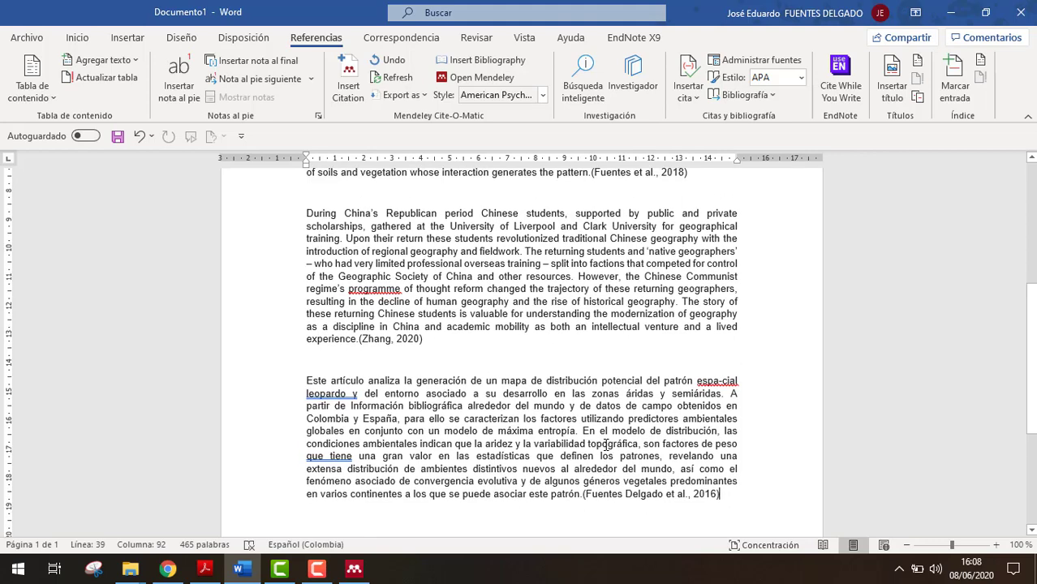
scroll(606, 445, down, 1)
Step: Switch to Mendeley Desktop and remove the second surname from the first author of the 2016 leopardo article
click(354, 570)
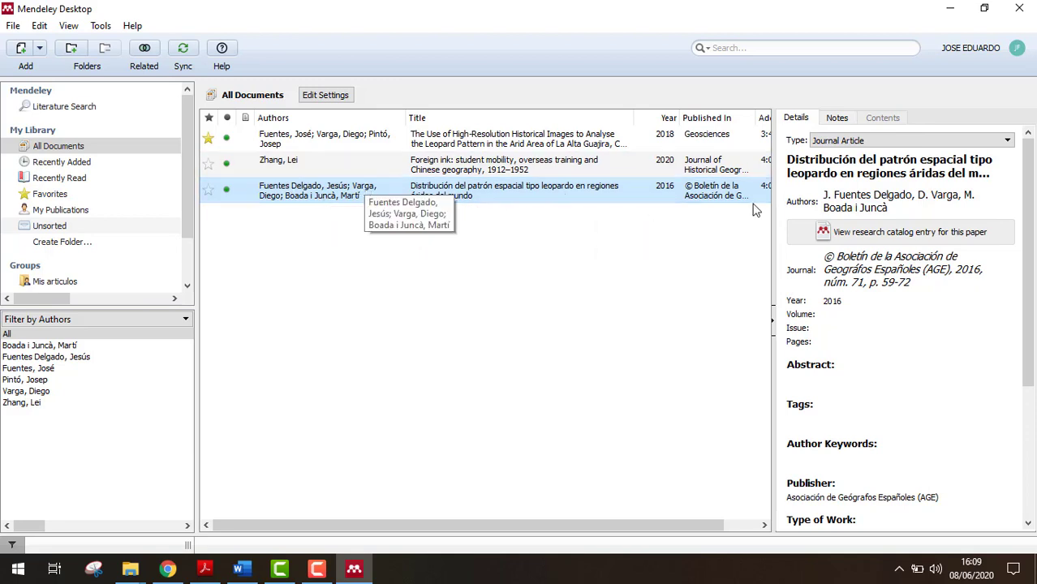
right_click(413, 191)
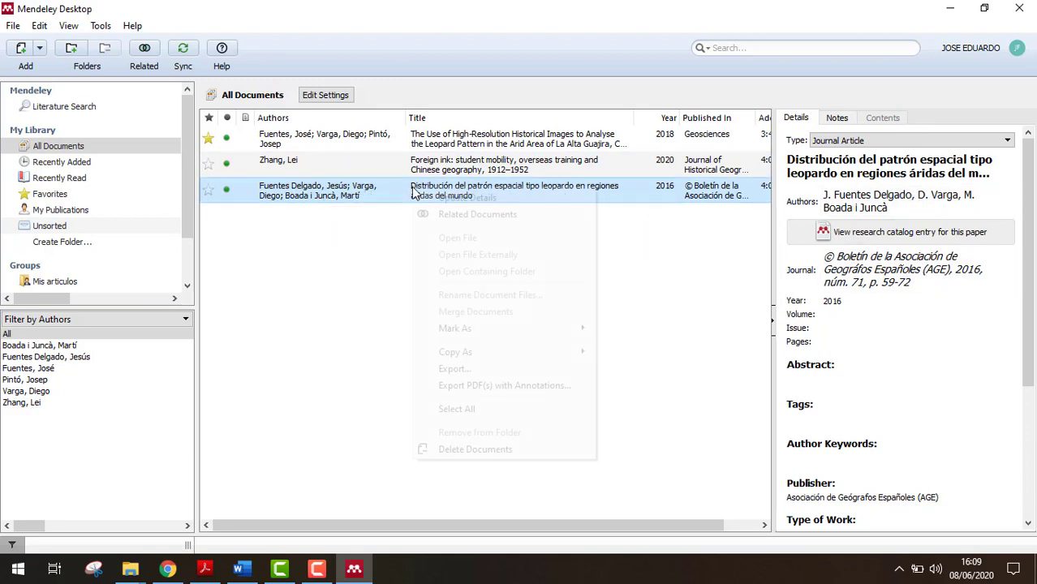
click(700, 49)
click(508, 199)
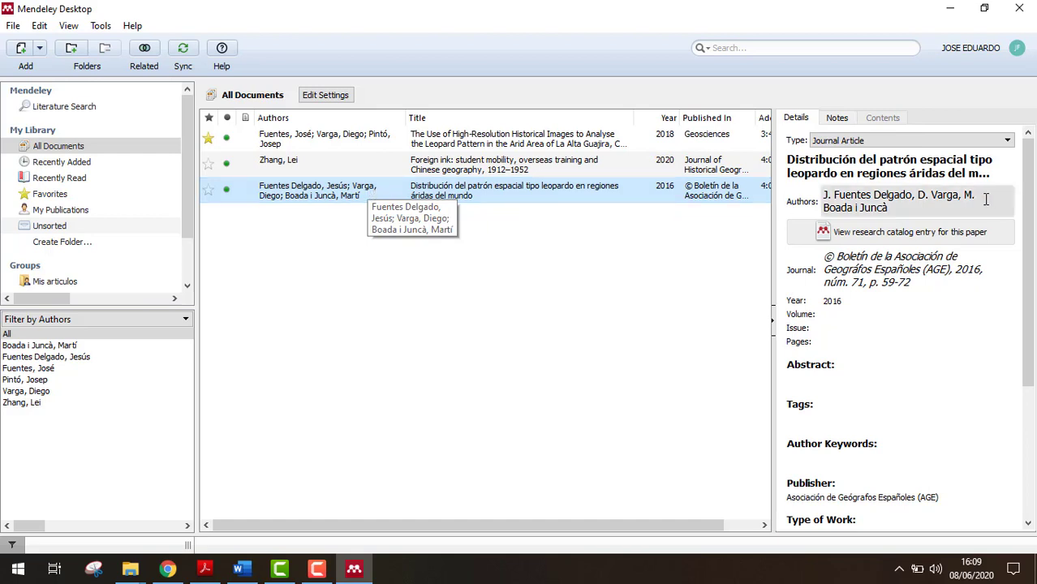
click(865, 199)
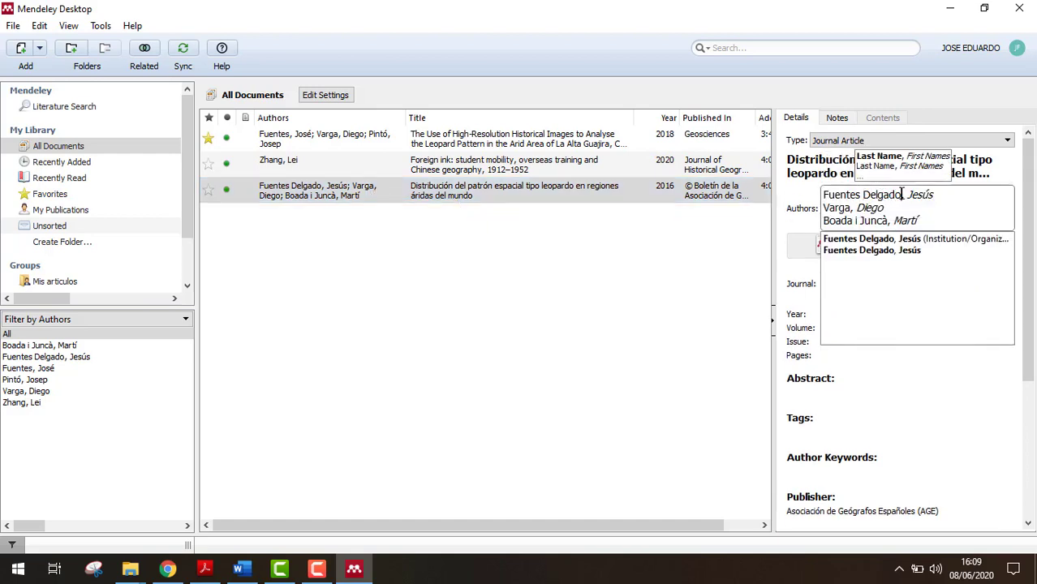
key(BackSpace)
key(BackSpace)
key(BackSpace)
key(BackSpace)
key(BackSpace)
key(BackSpace)
key(BackSpace)
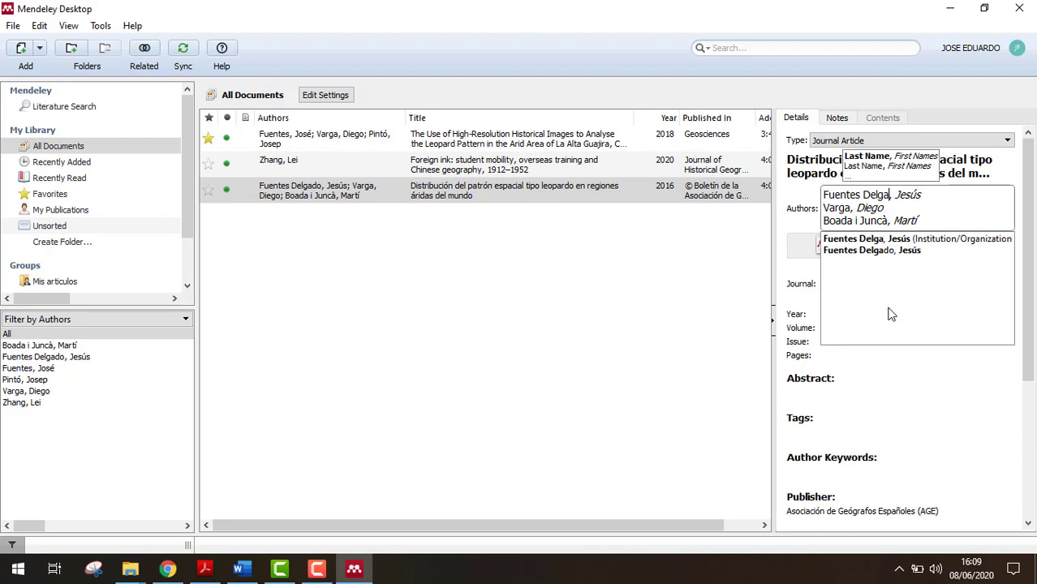
key(BackSpace)
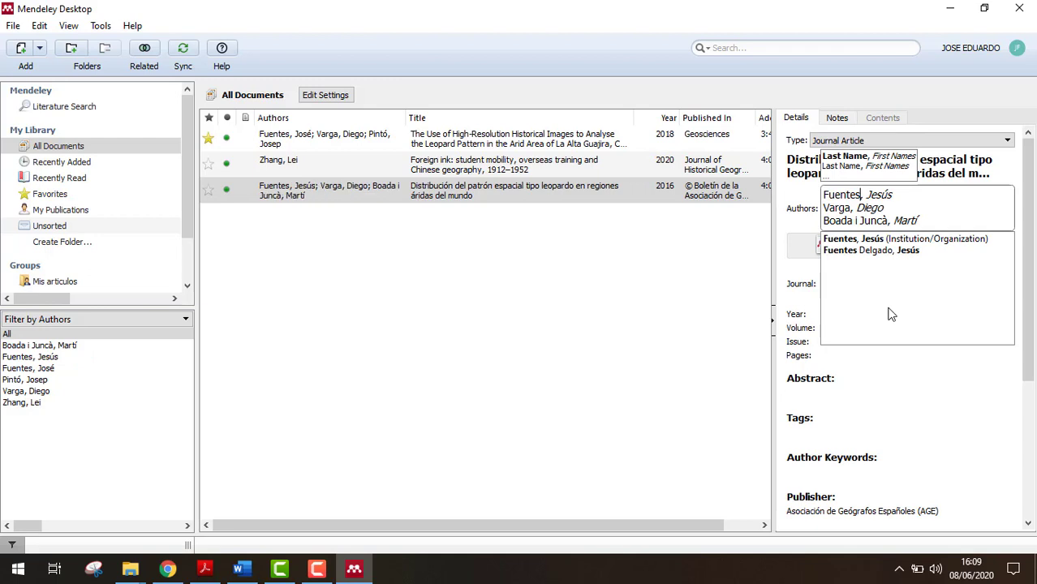
key(Return)
key(BackSpace)
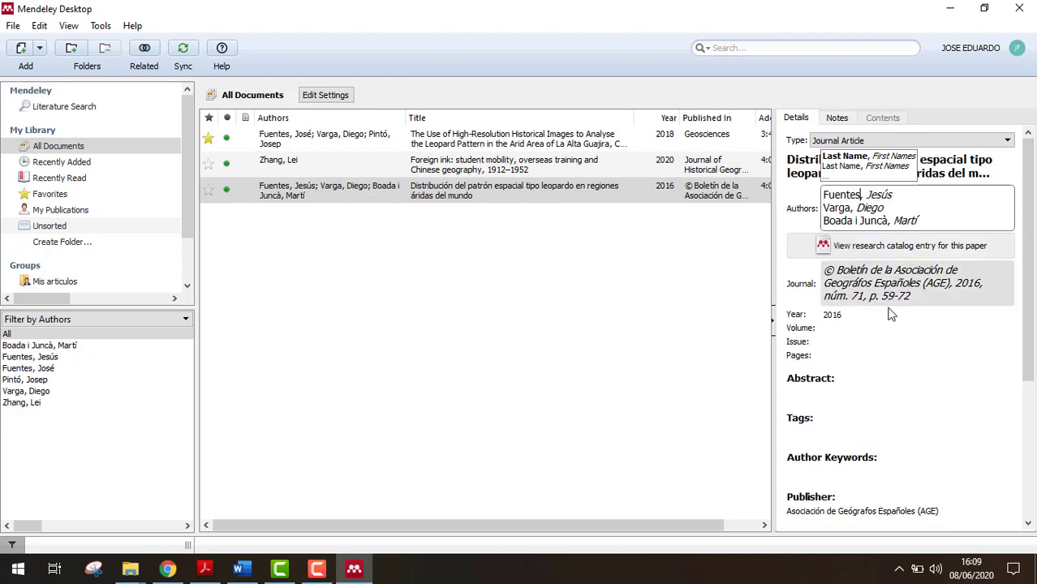
click(933, 341)
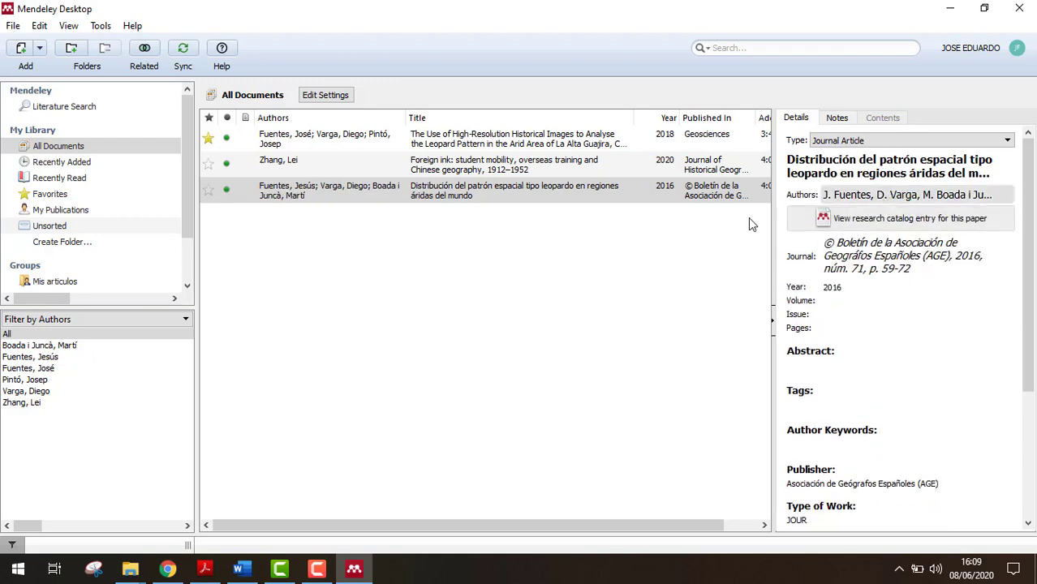
click(484, 257)
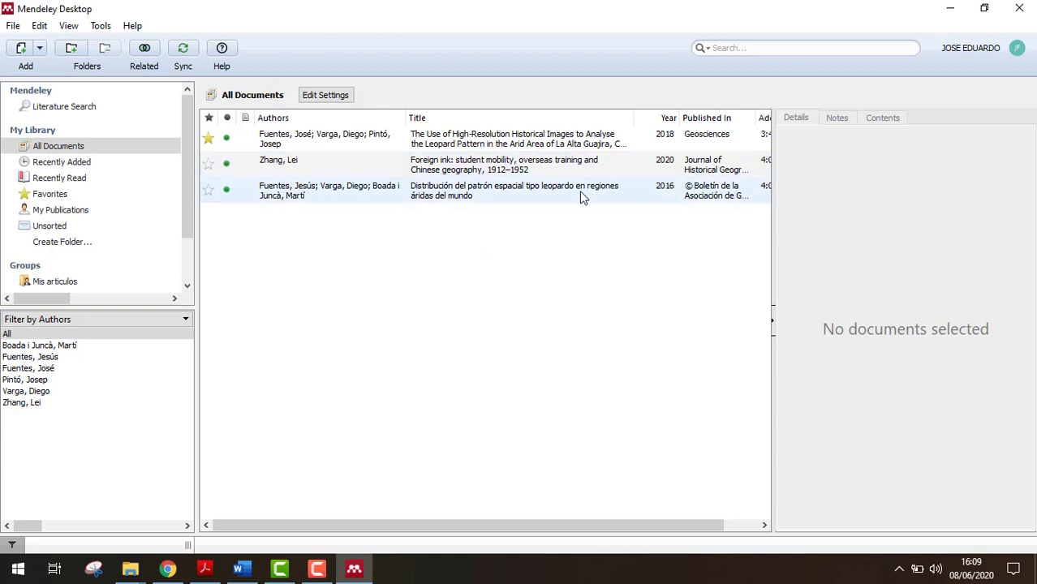
Step: Synchronize the Mendeley library and review the details of the 2016 leopardo article
click(581, 196)
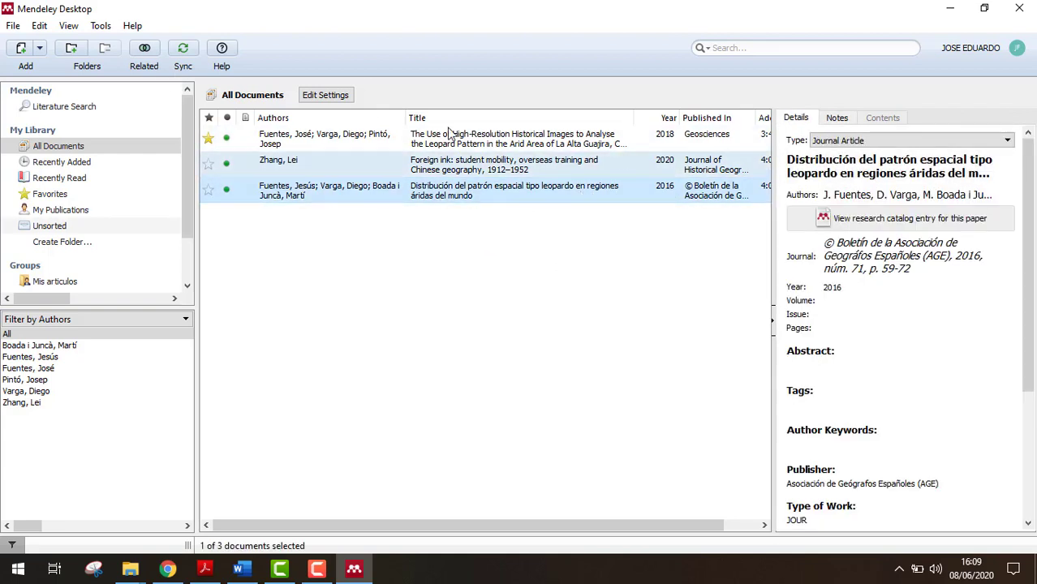
click(182, 51)
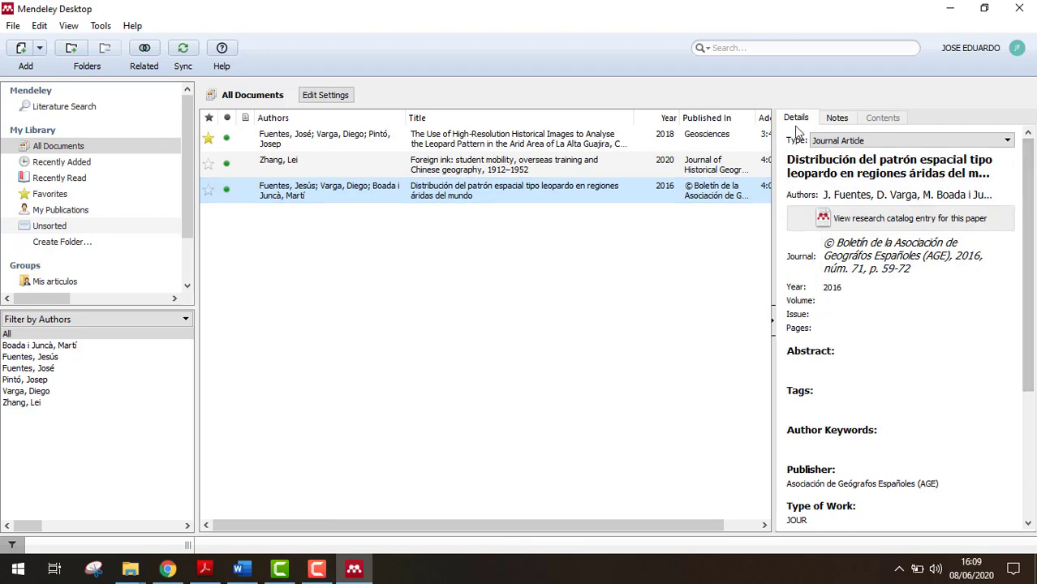
scroll(896, 315, down, 2)
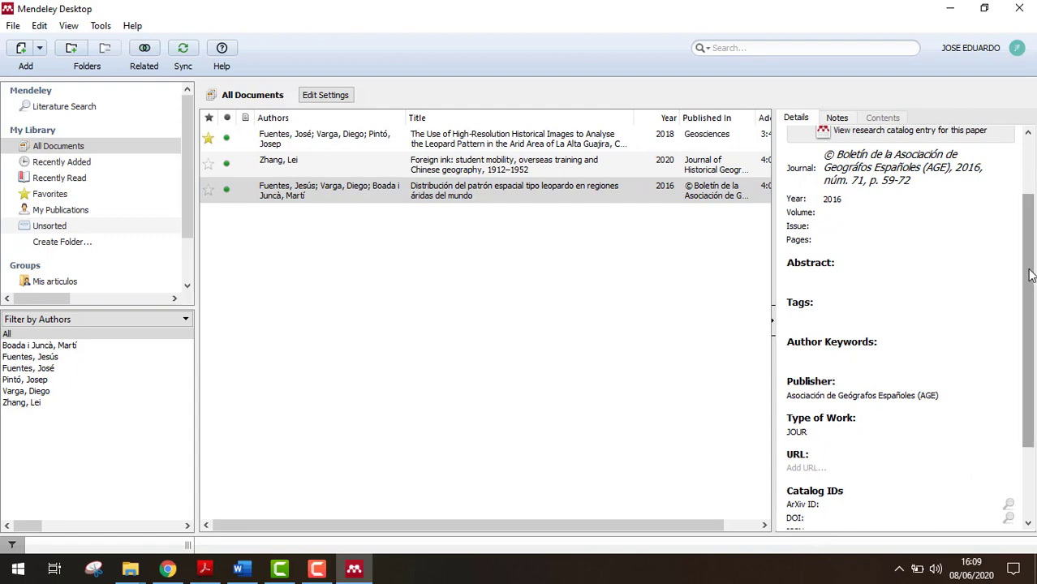
drag(1025, 310, 1024, 271)
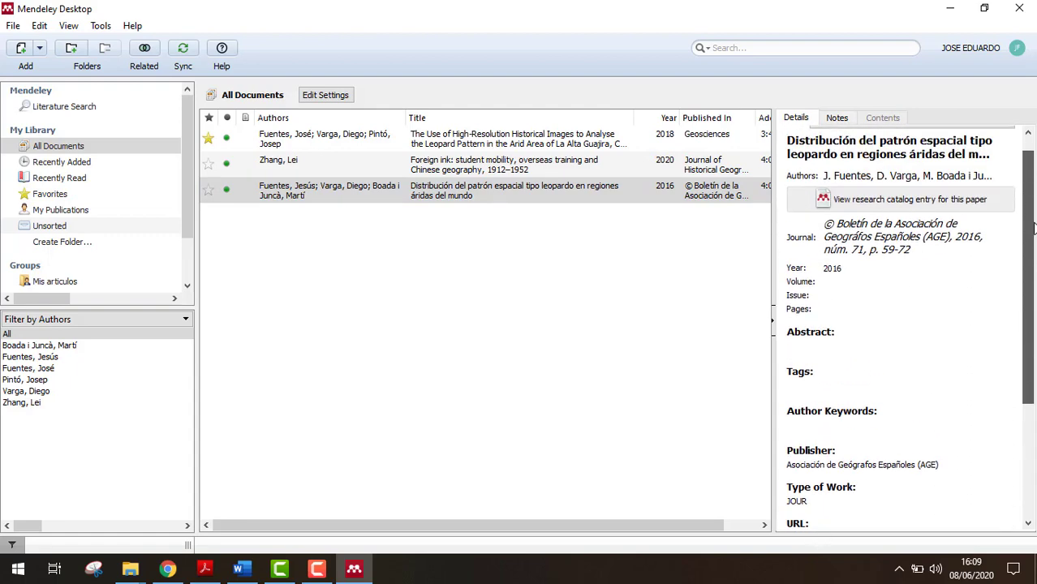
Step: Dismiss the Google Scholar citation formats in Chrome, and compare the author lists of the 2018 and 2016 leopard pattern articles in Mendeley
click(167, 569)
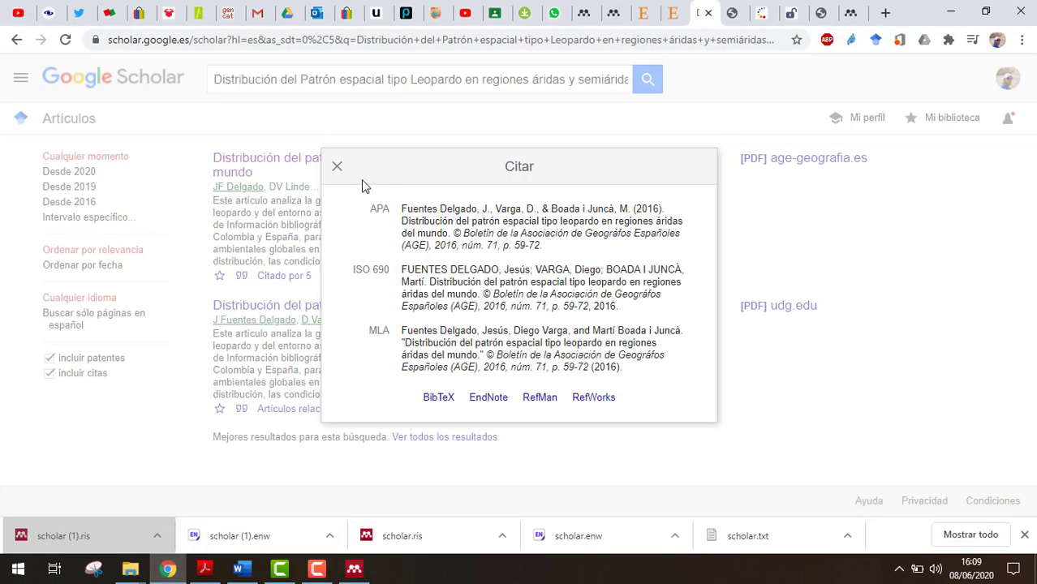
click(335, 165)
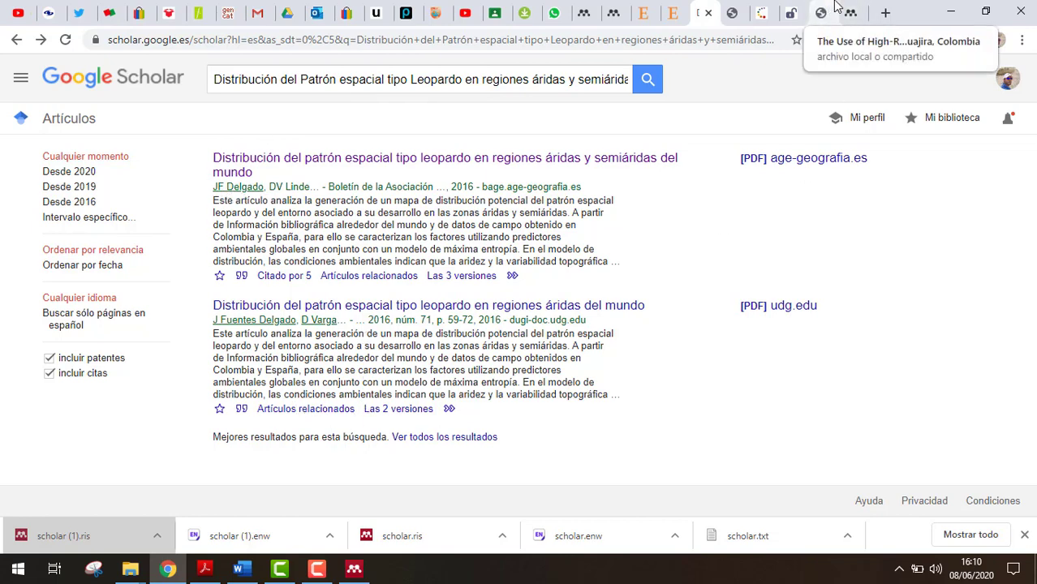
click(355, 568)
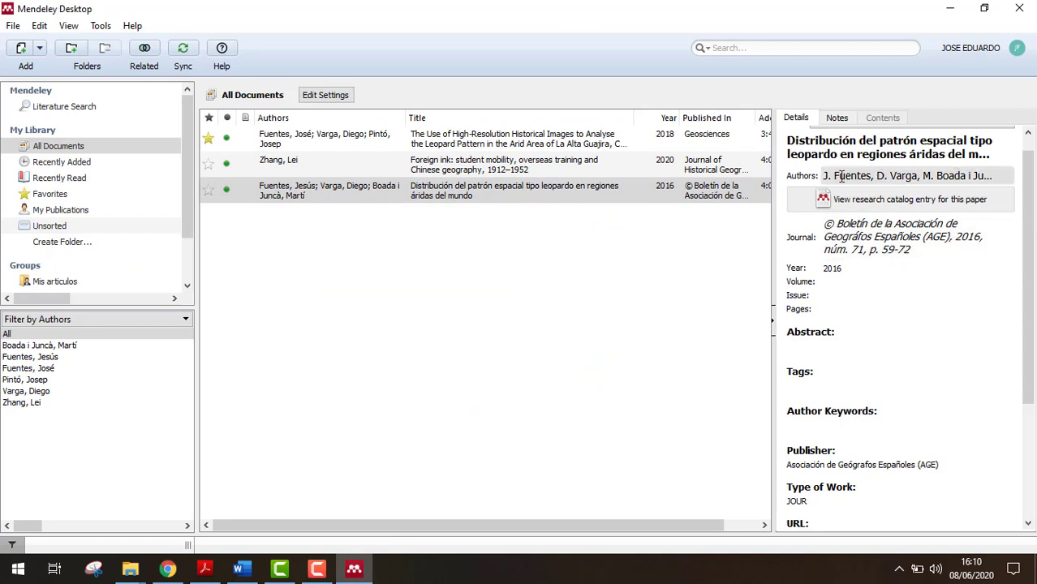
key(Up)
key(Up)
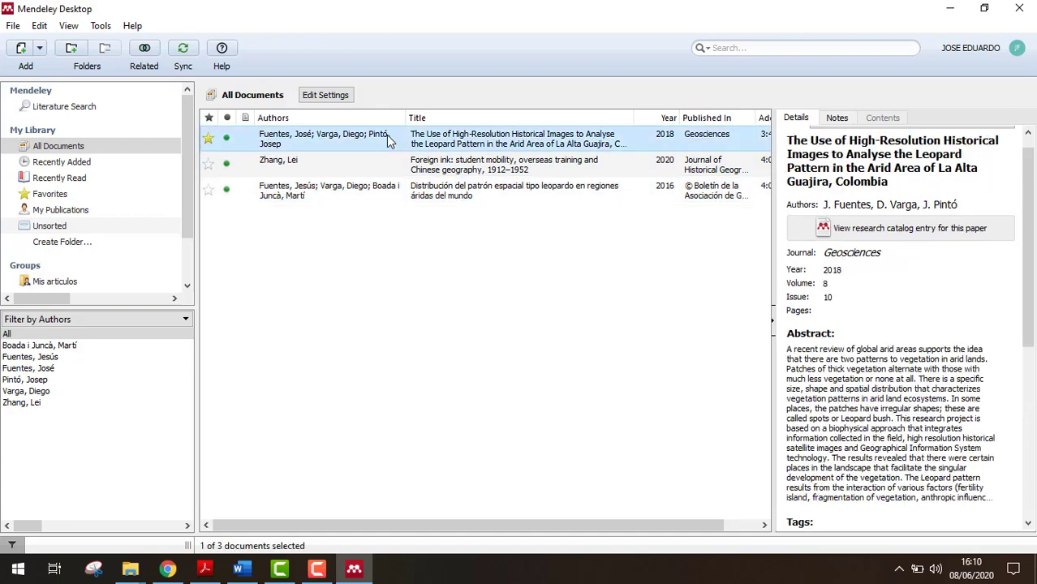
click(370, 190)
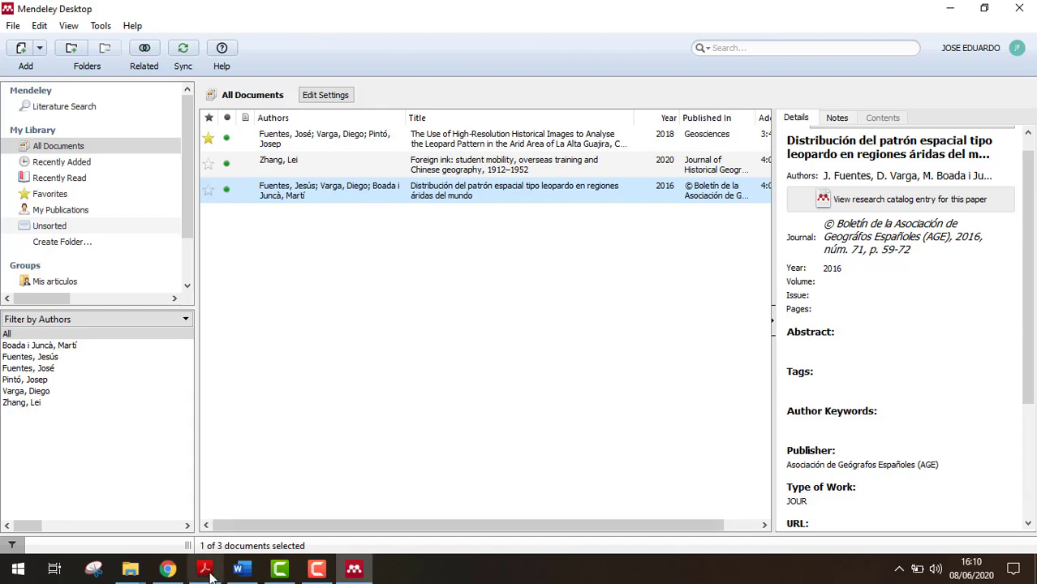
Step: Switch to Word and refresh the Mendeley citations with the citation ending the Spanish paragraph selected
click(239, 571)
click(759, 422)
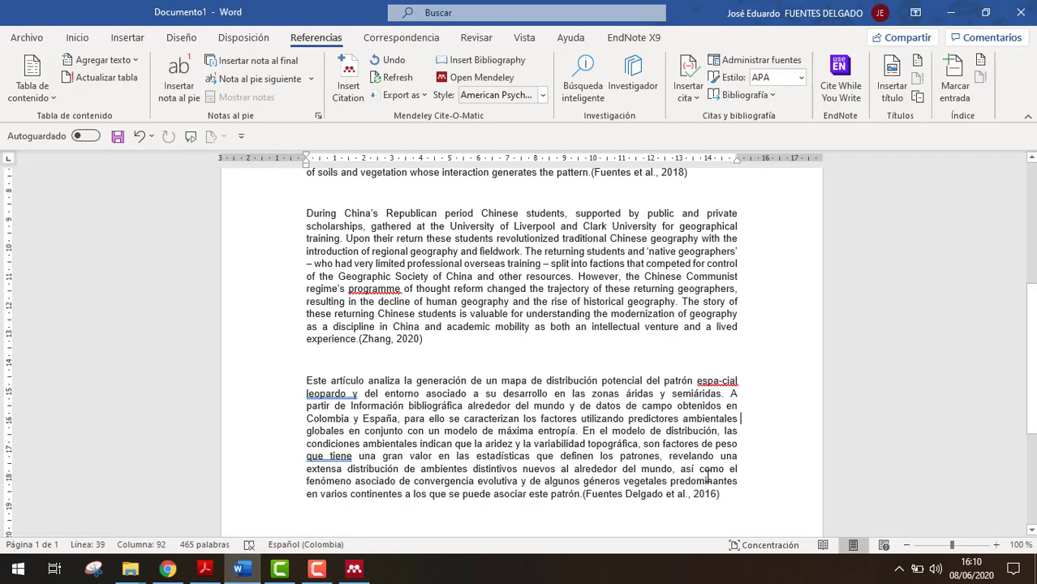
click(699, 490)
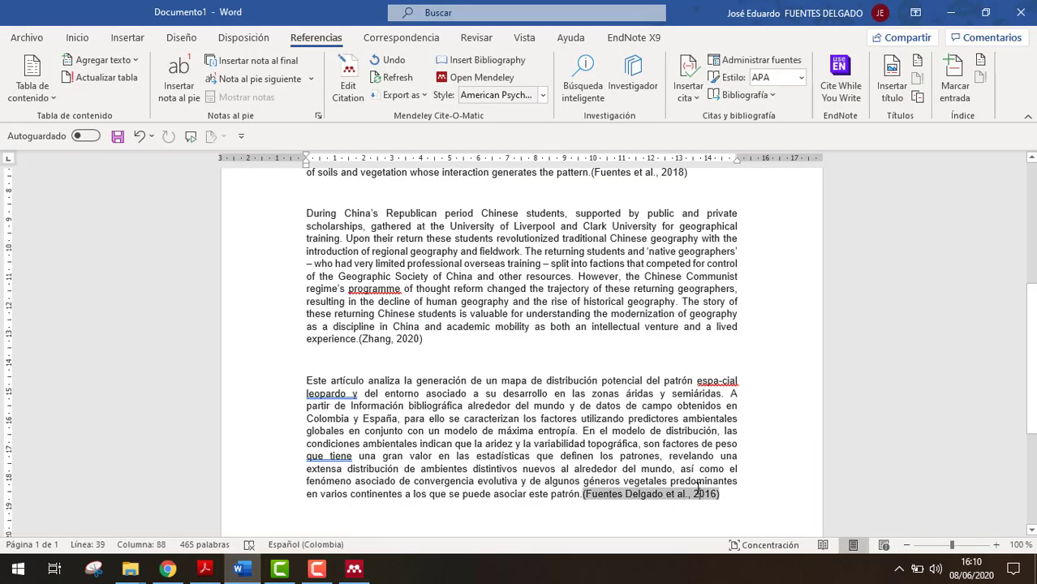
click(397, 78)
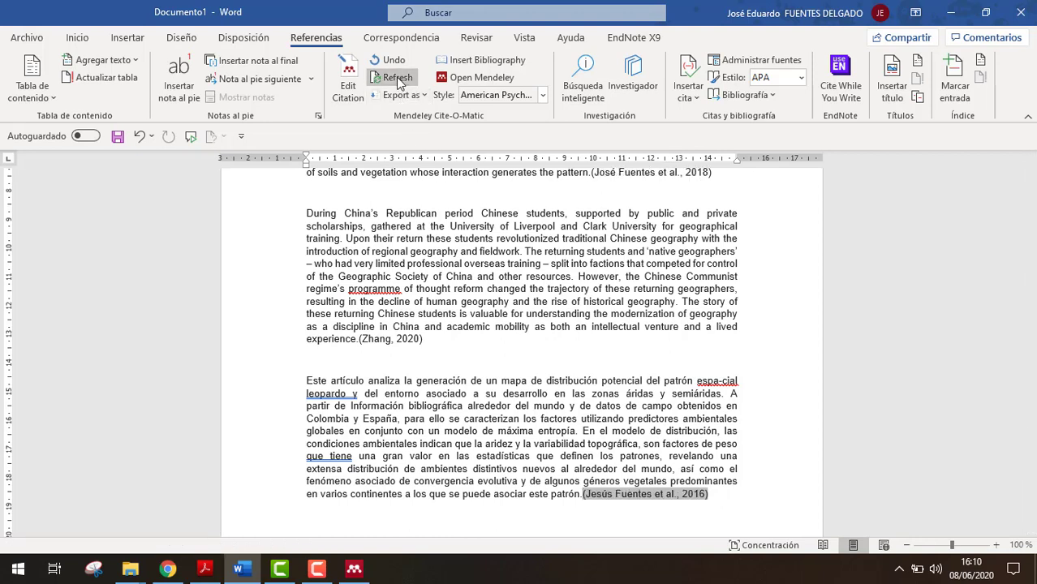
click(614, 492)
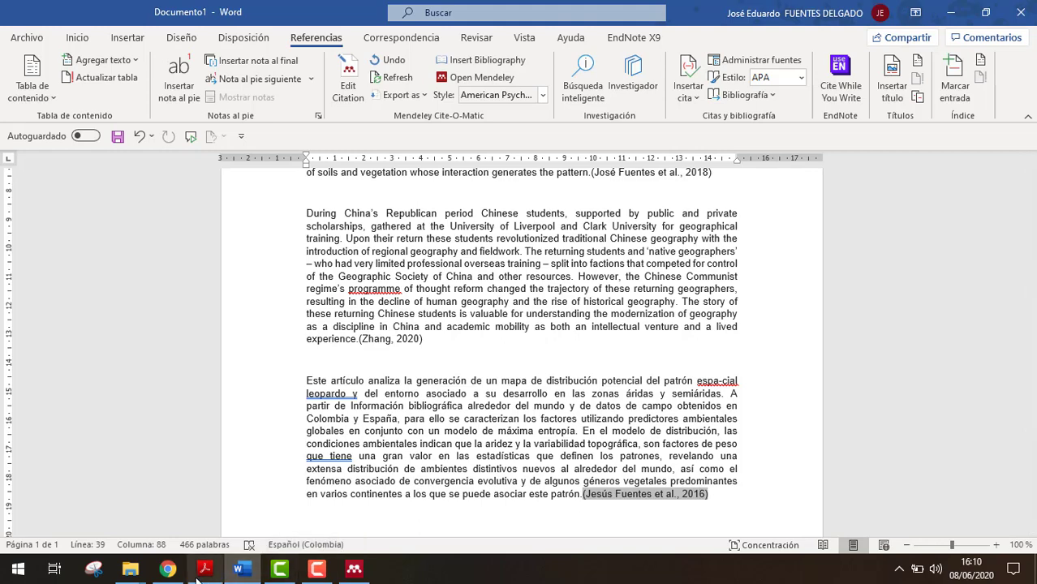
Step: Switch to Mendeley and shorten the first author's given name to an initial with a period in the 2016 leopardo article
click(365, 570)
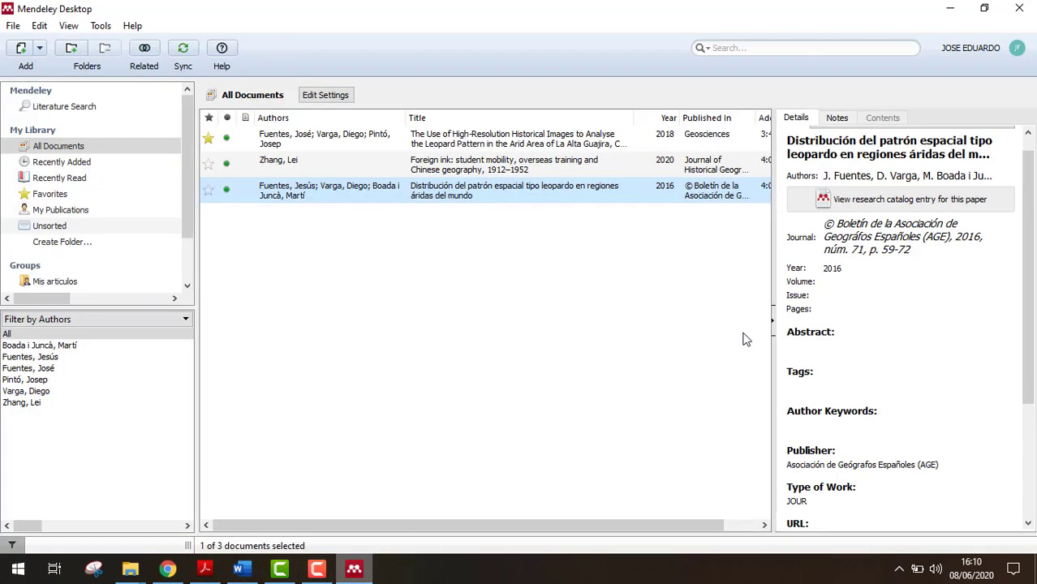
click(914, 177)
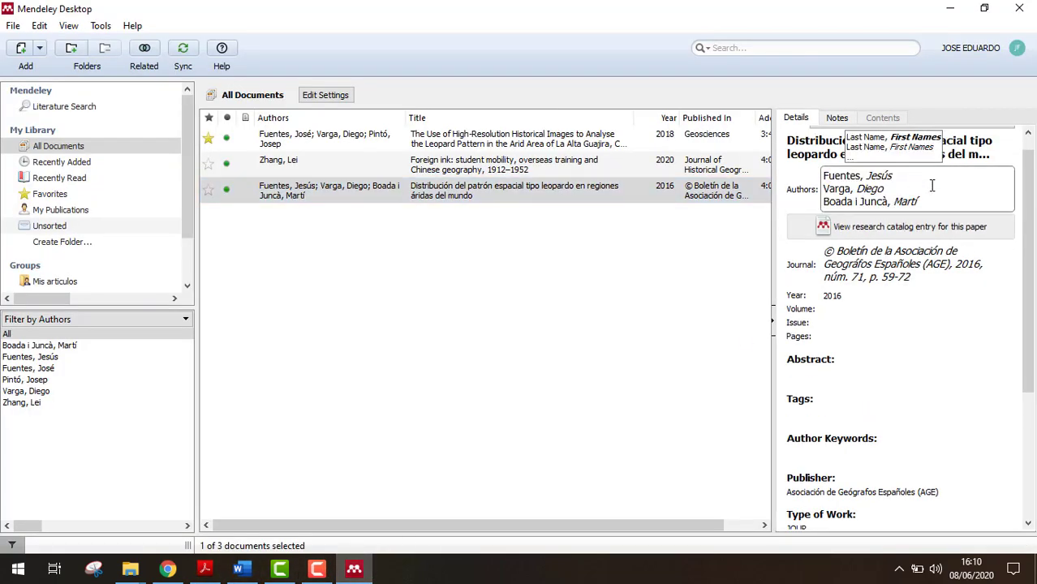
triple_click(897, 173)
double_click(896, 174)
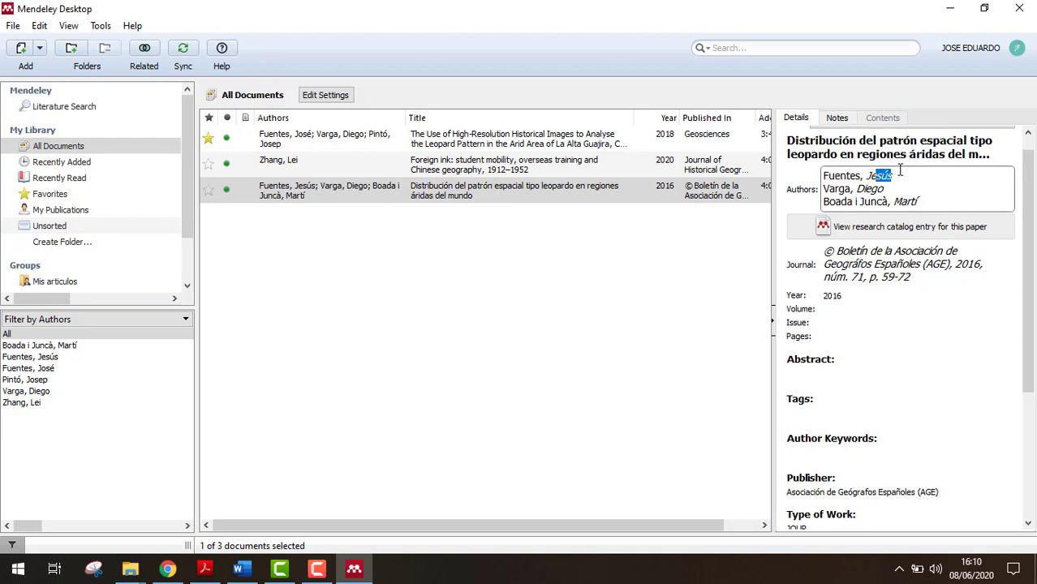
click(895, 174)
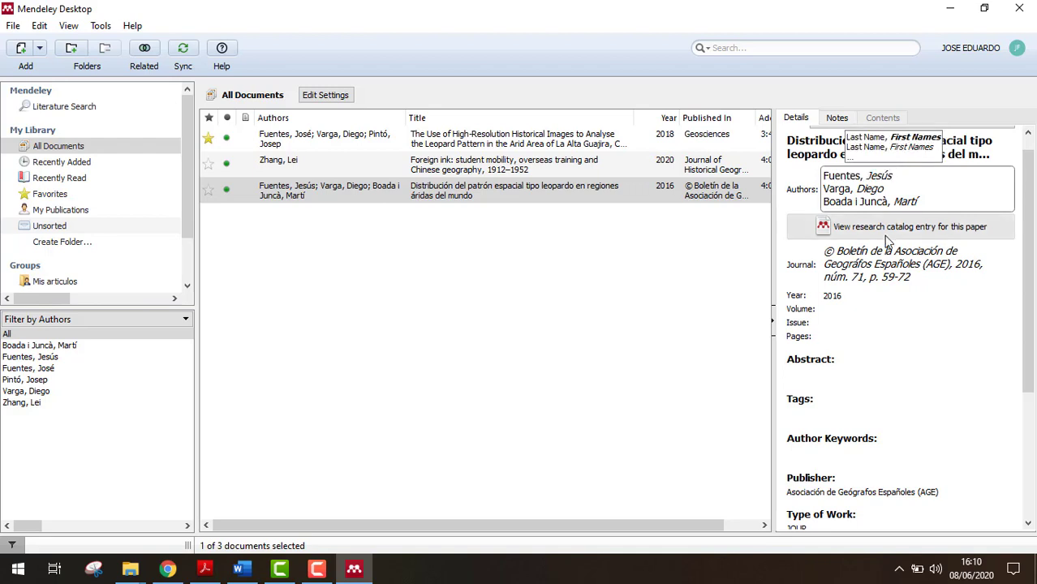
key(BackSpace)
key(BackSpace)
key(BackSpace)
key(BackSpace)
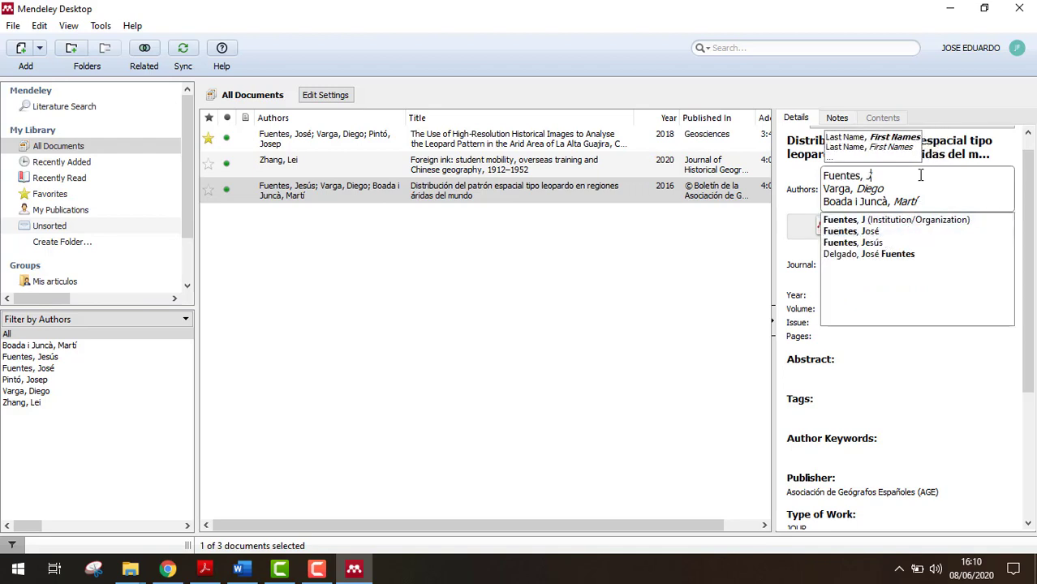
key(Return)
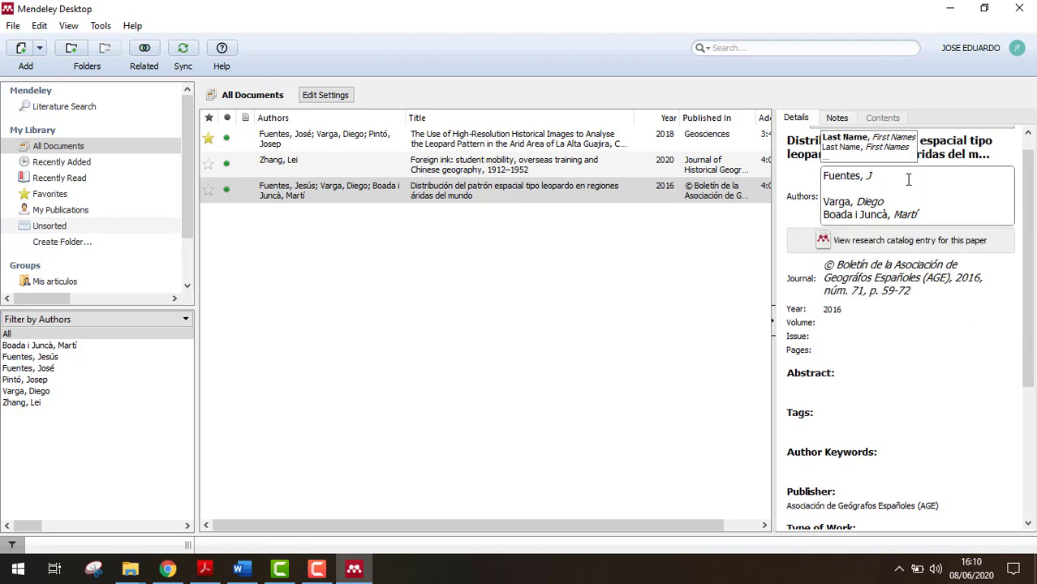
key(Return)
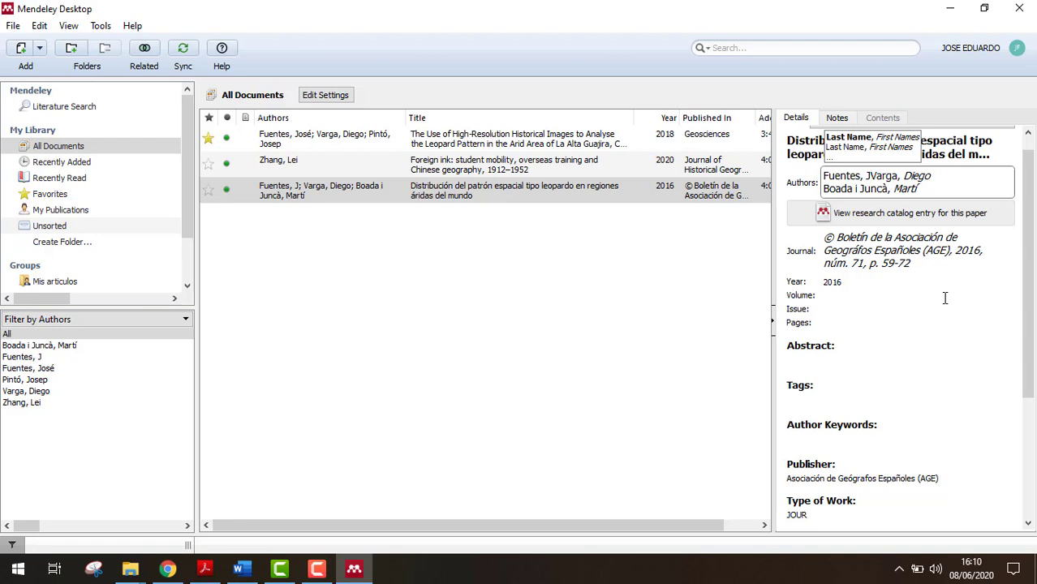
text(.)
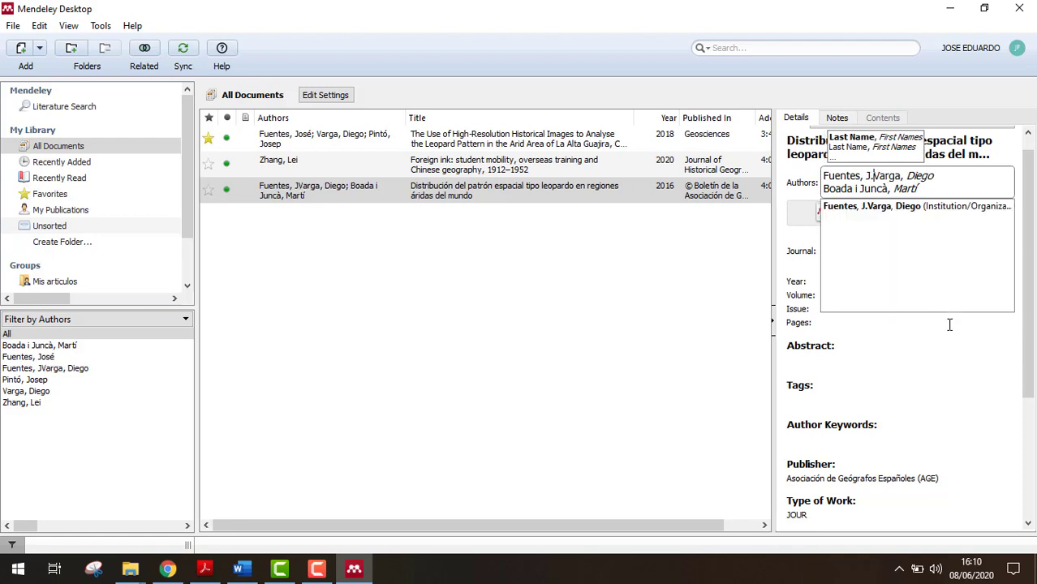
click(926, 328)
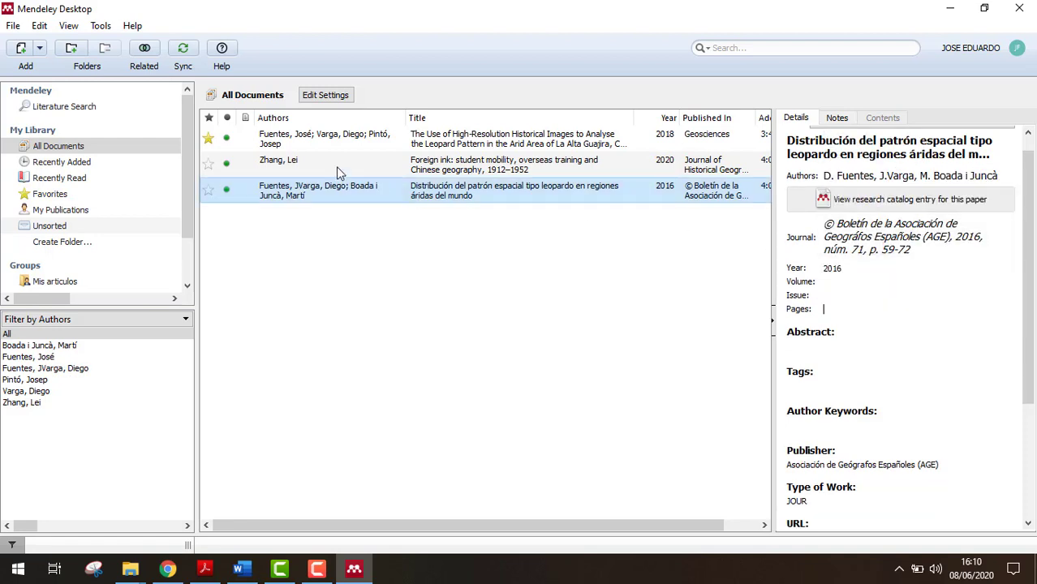
Step: Try to place the first author's initial and a period before the surname in the 2016 leopardo article's author list
click(270, 138)
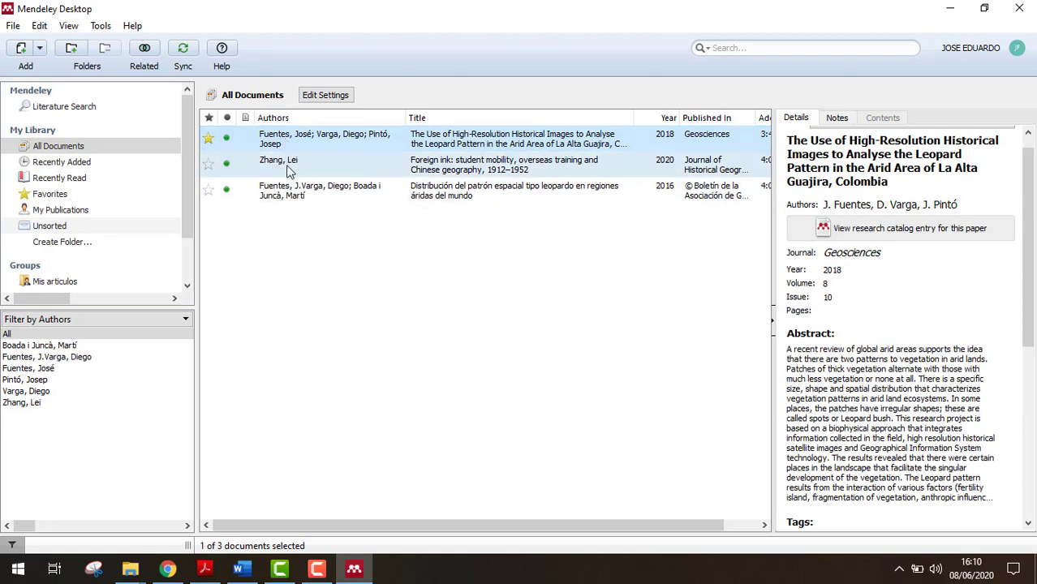
click(303, 195)
click(863, 177)
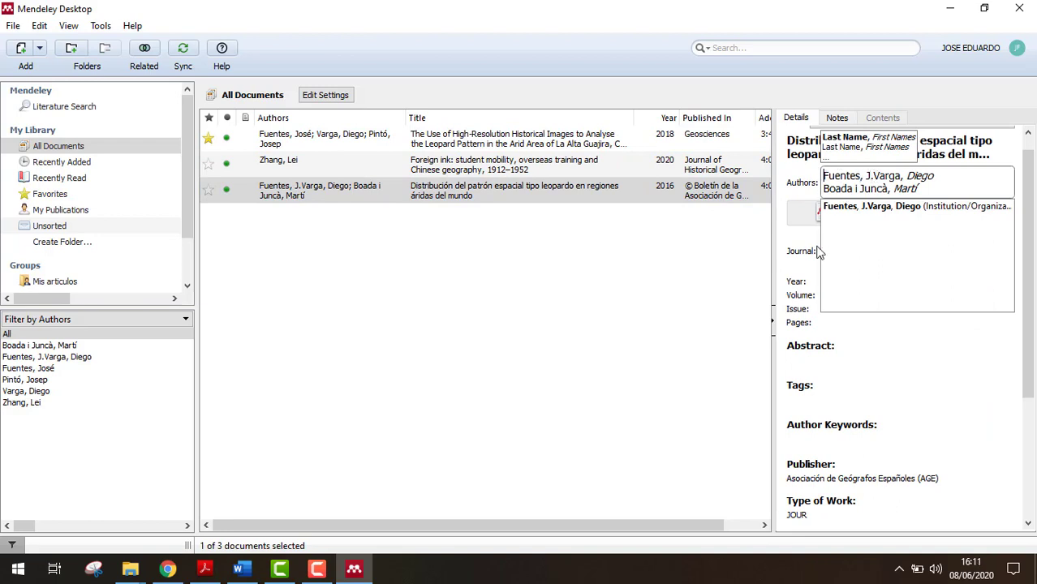
text(j)
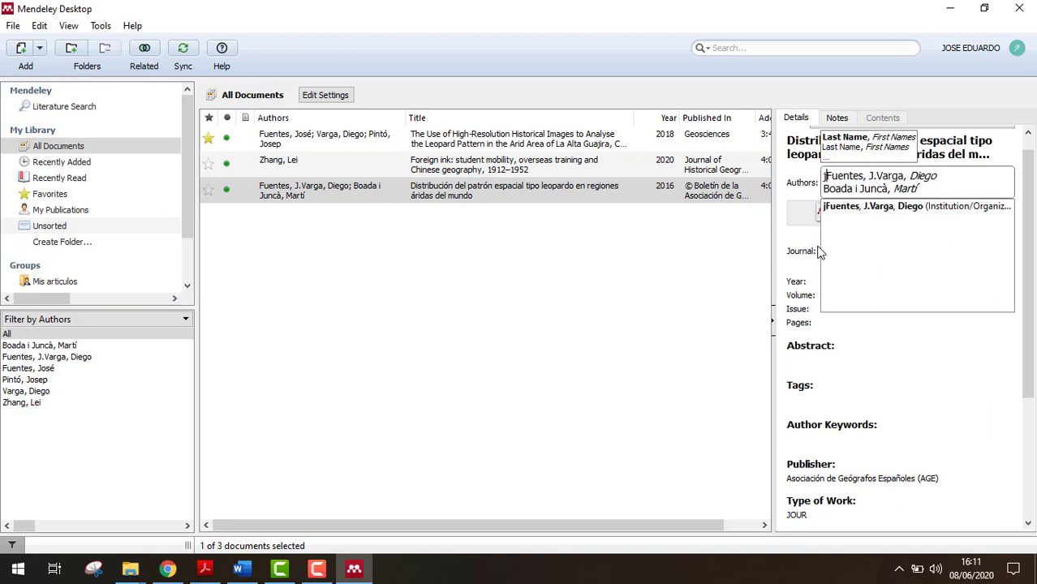
key(BackSpace)
text(J)
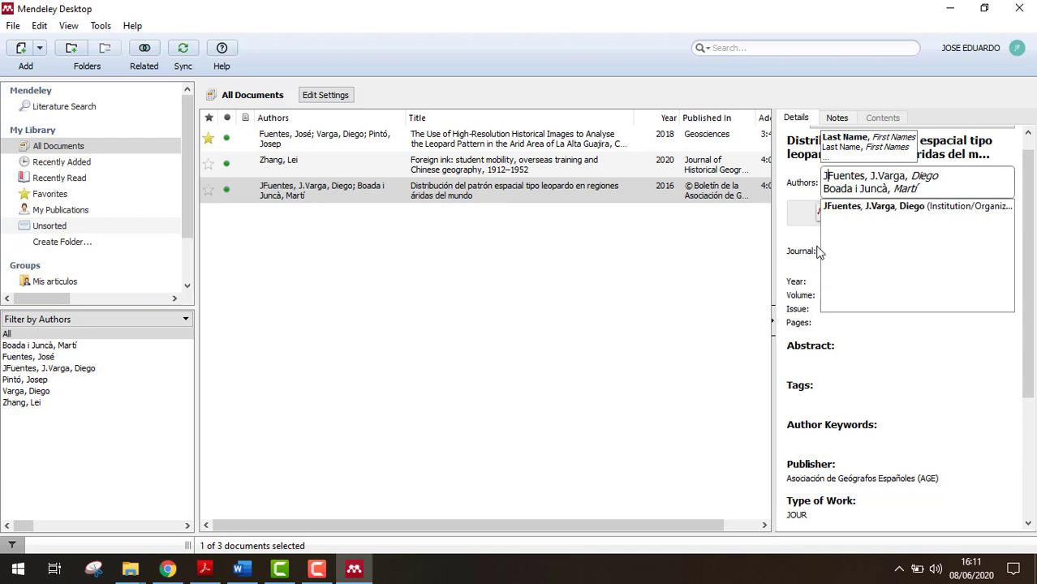
text(.)
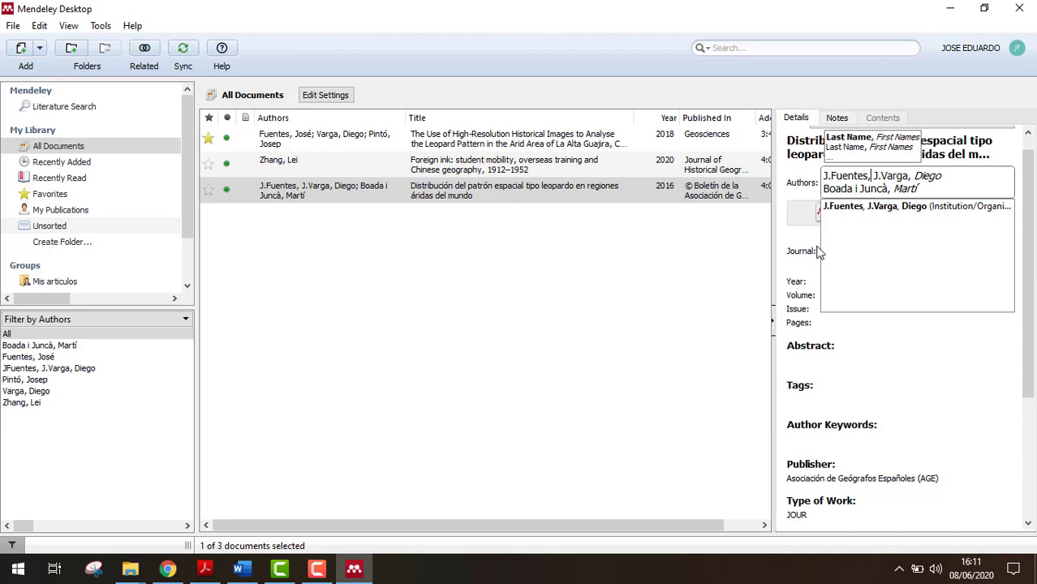
click(934, 346)
click(336, 192)
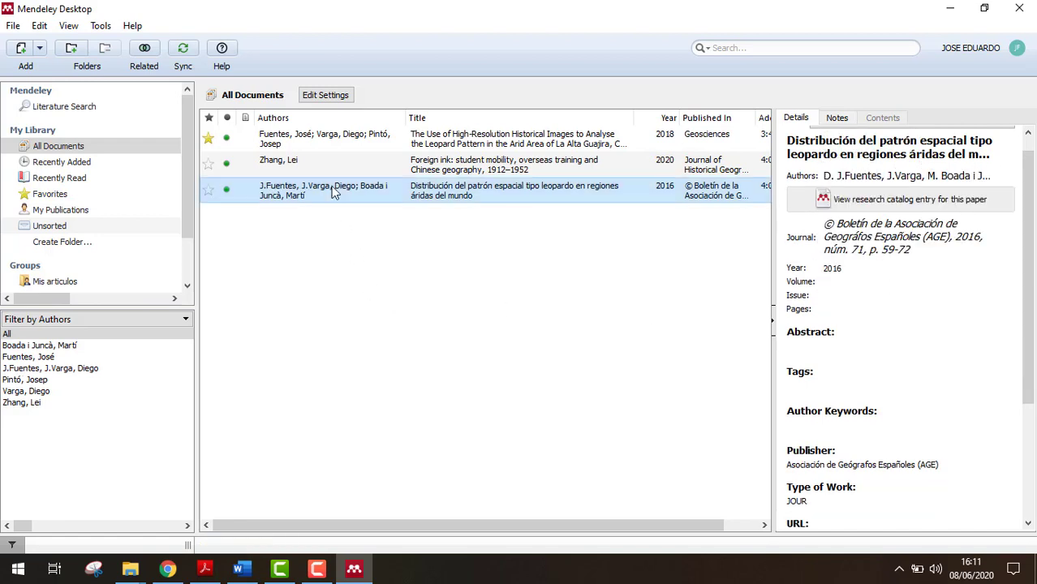
Step: Remove the initial and period before the first surname and the initial before the second surname in the 2016 leopardo article's author list
click(328, 137)
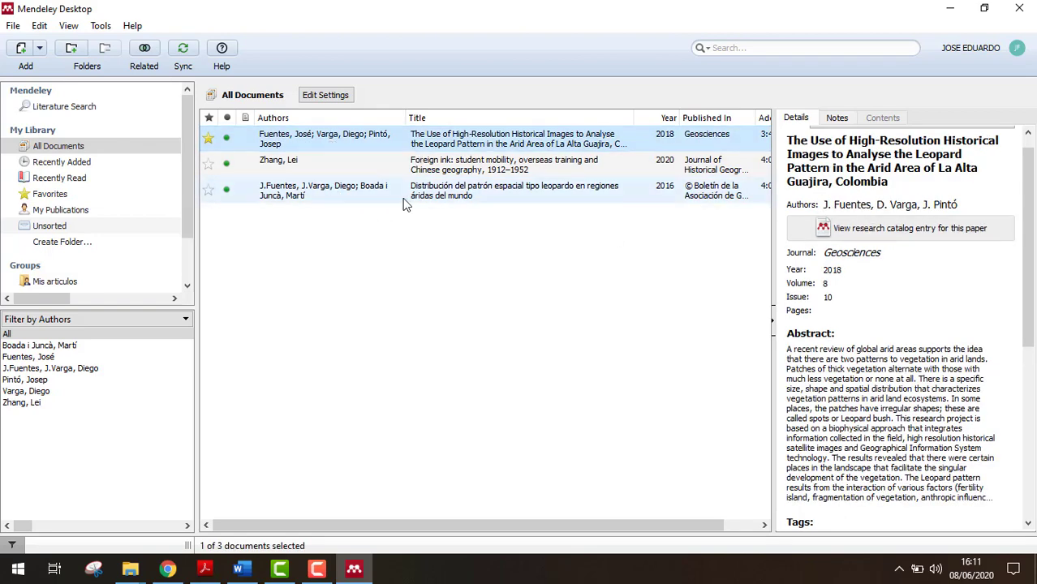
click(345, 199)
click(872, 175)
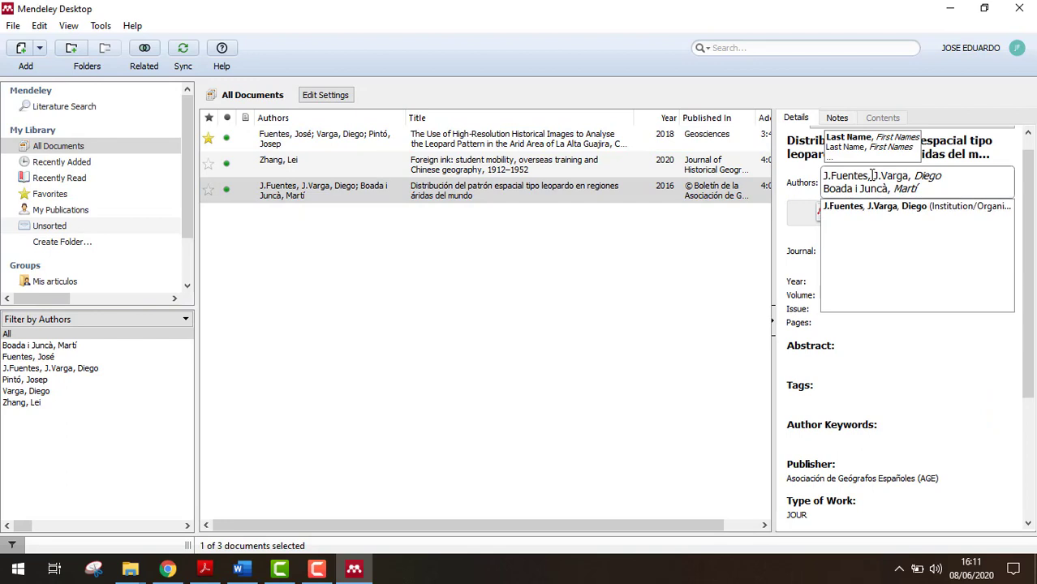
click(899, 378)
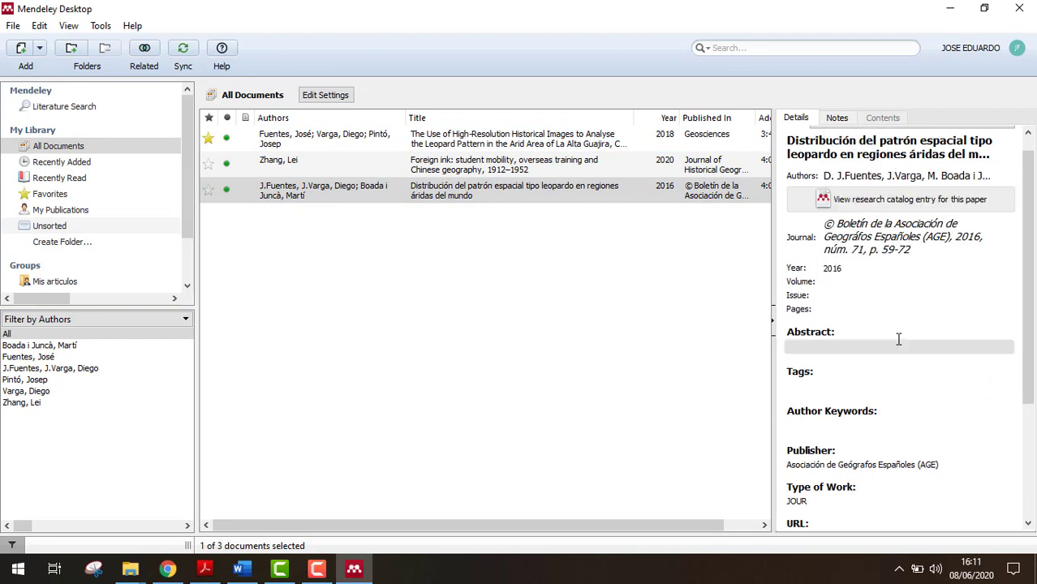
double_click(904, 175)
click(871, 175)
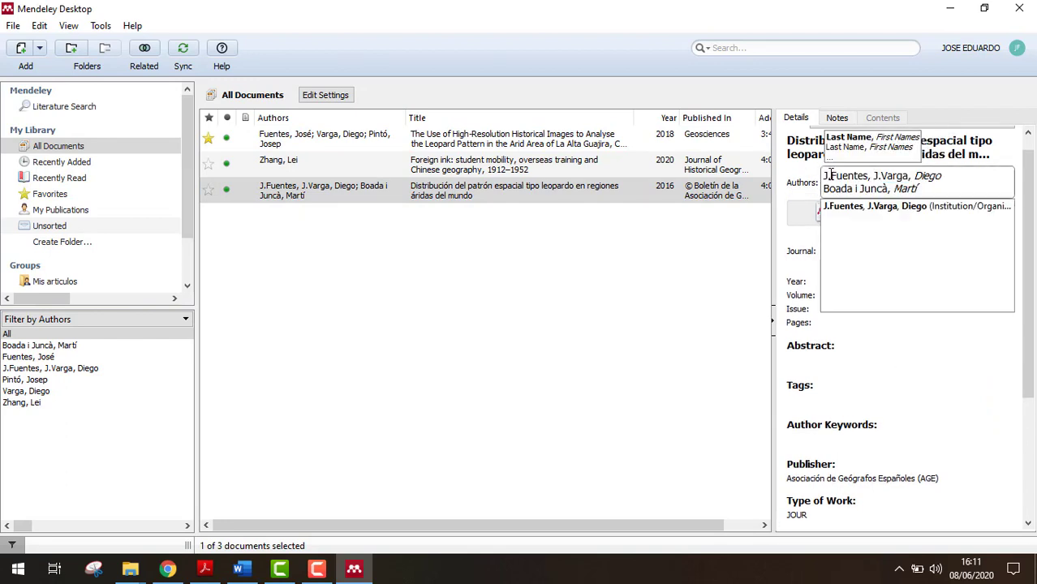
click(829, 175)
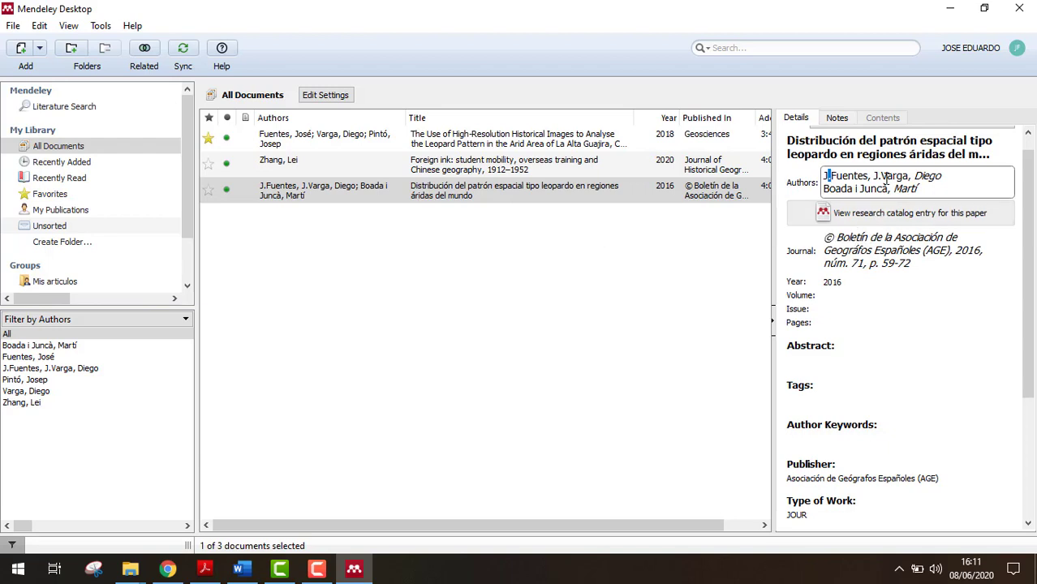
key(BackSpace)
key(BackSpace)
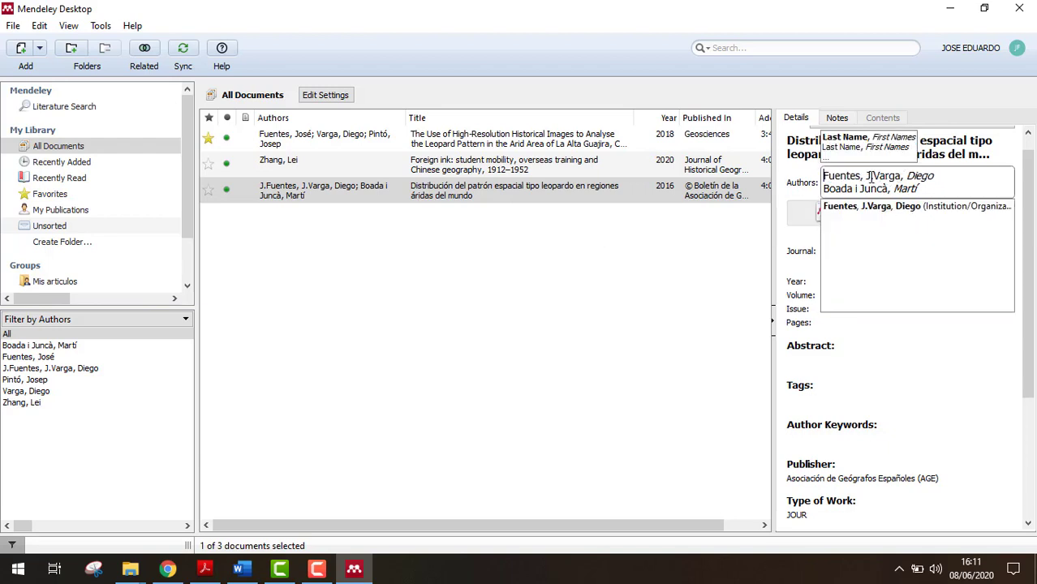
click(870, 176)
key(BackSpace)
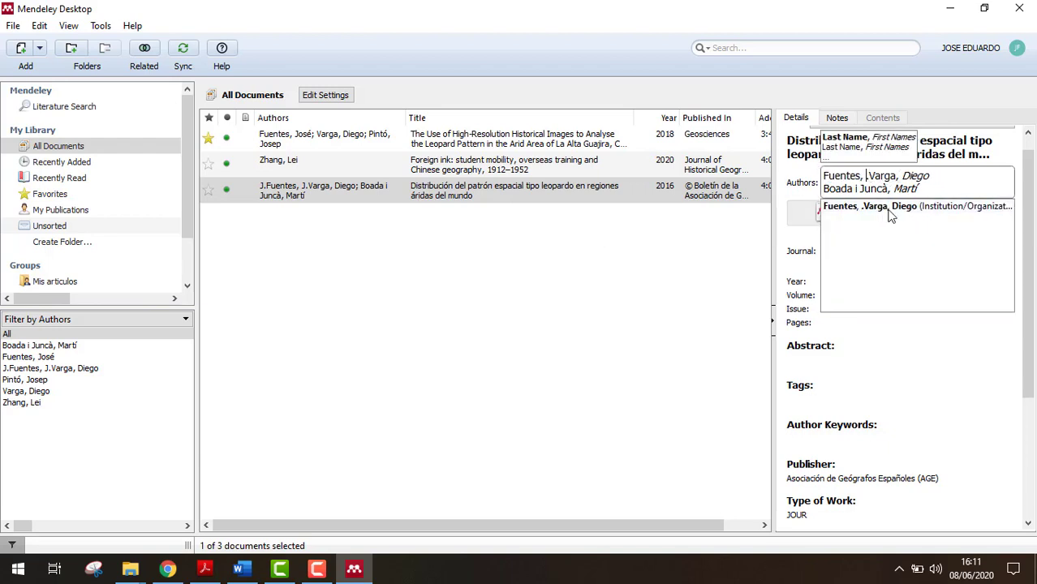
Step: Add a period and the first author's capital initial after the first surname in the 2016 leopardo article's author list
click(861, 175)
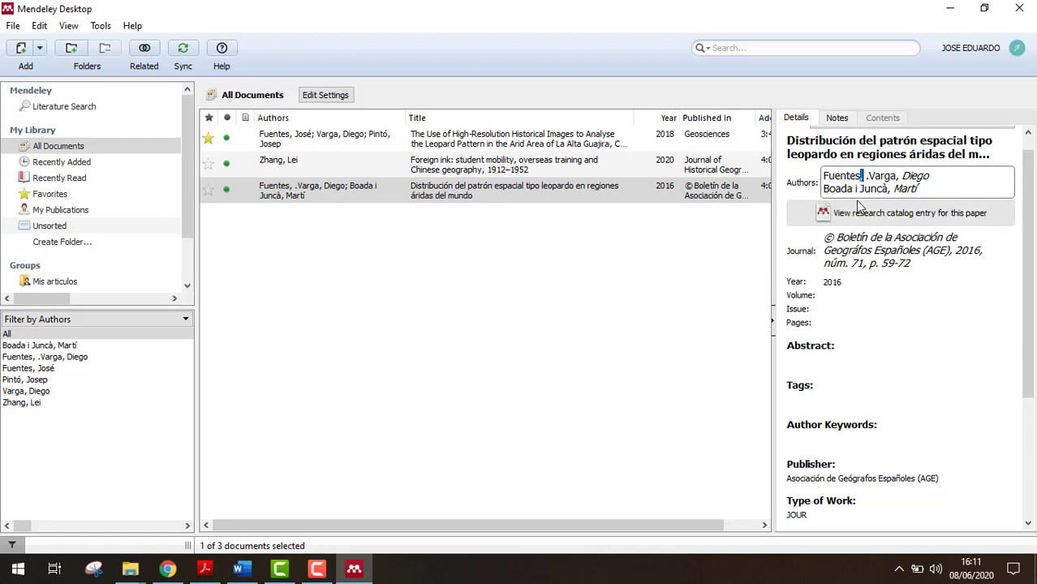
key(Delete)
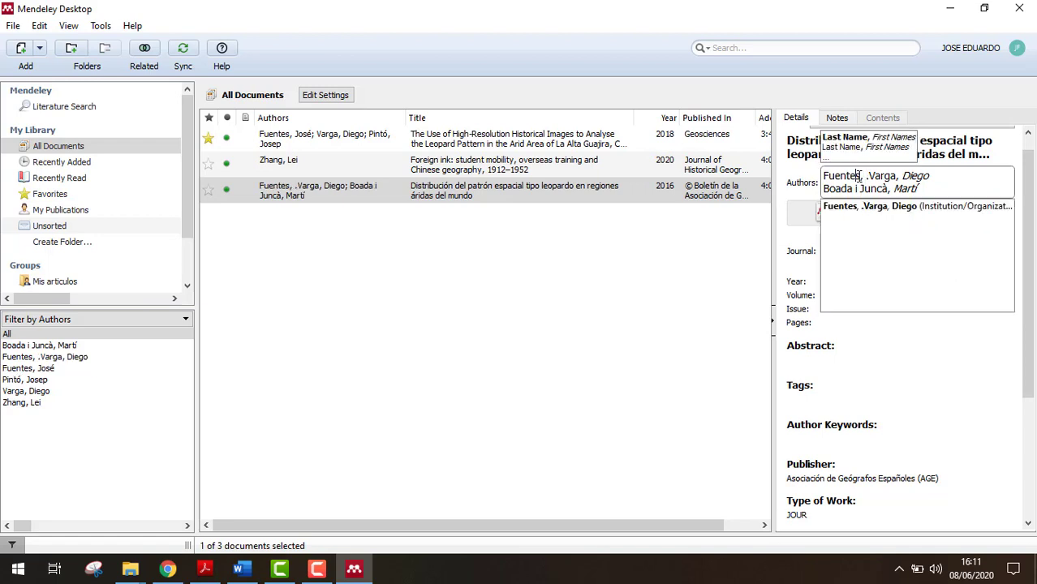
text(. j)
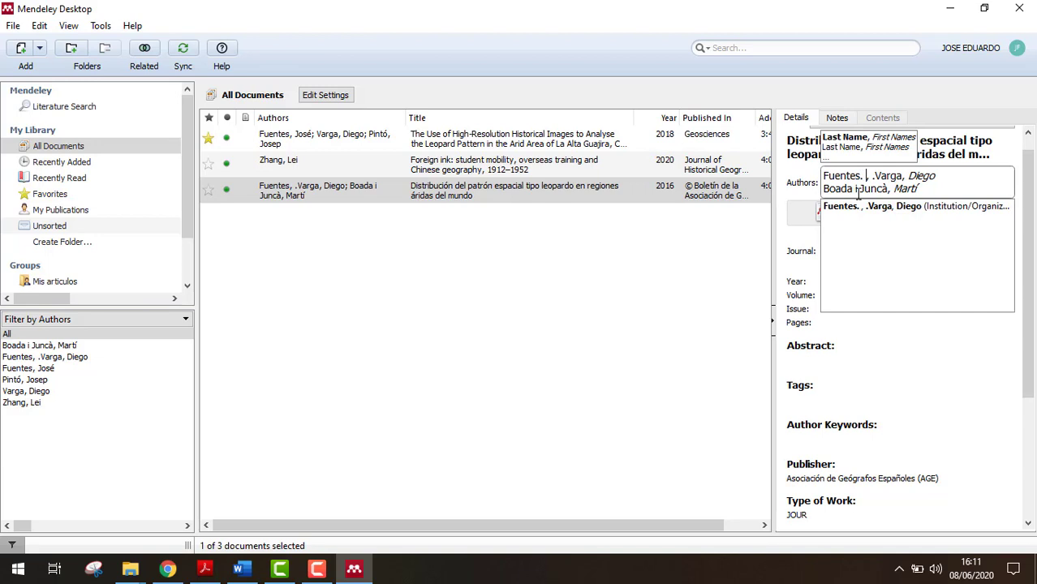
key(BackSpace)
text(J)
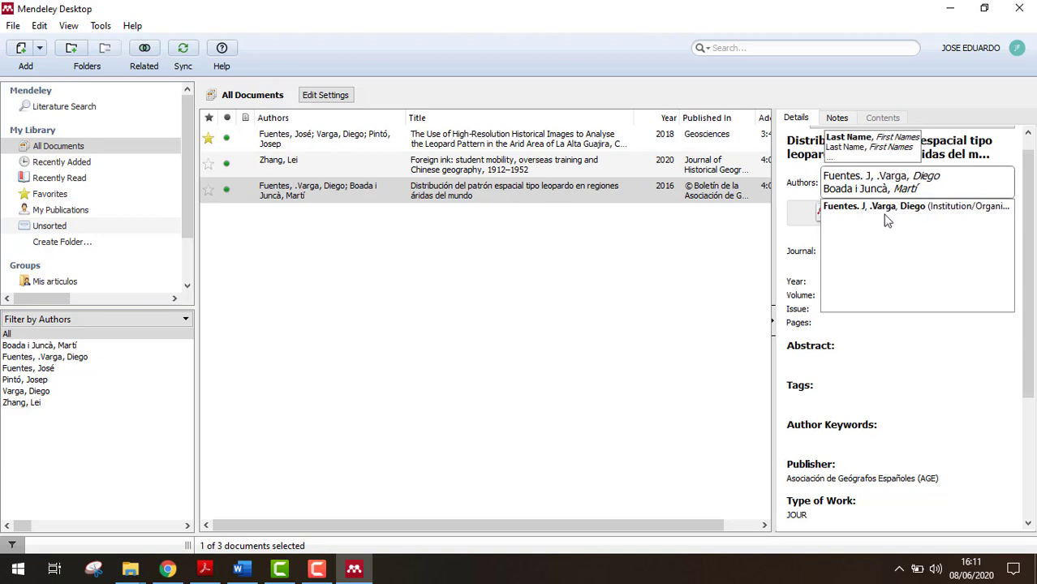
click(926, 349)
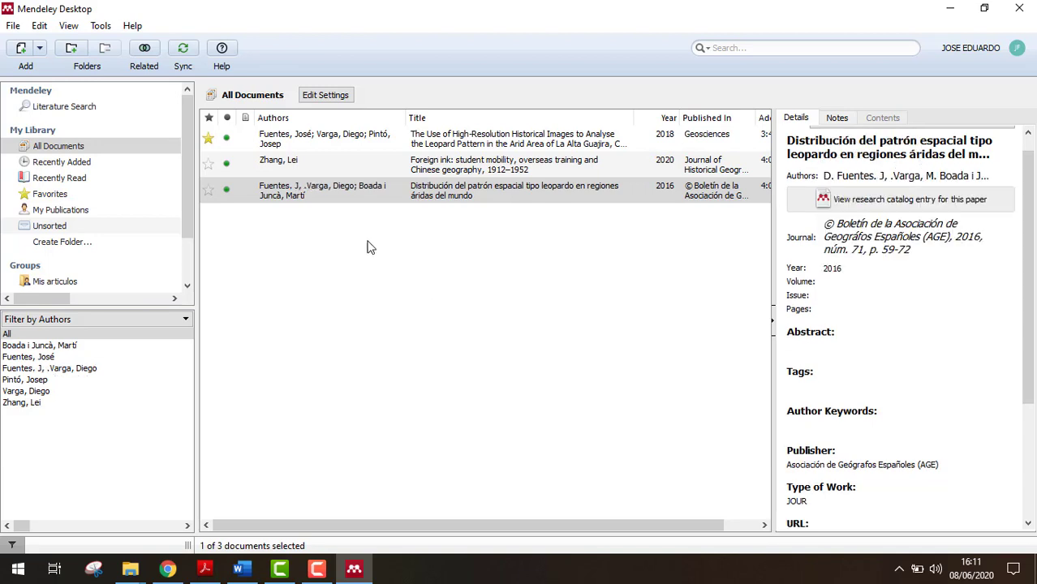
Step: Expand the initial after the first surname to the author's full given name in the 2016 leopardo article
click(362, 203)
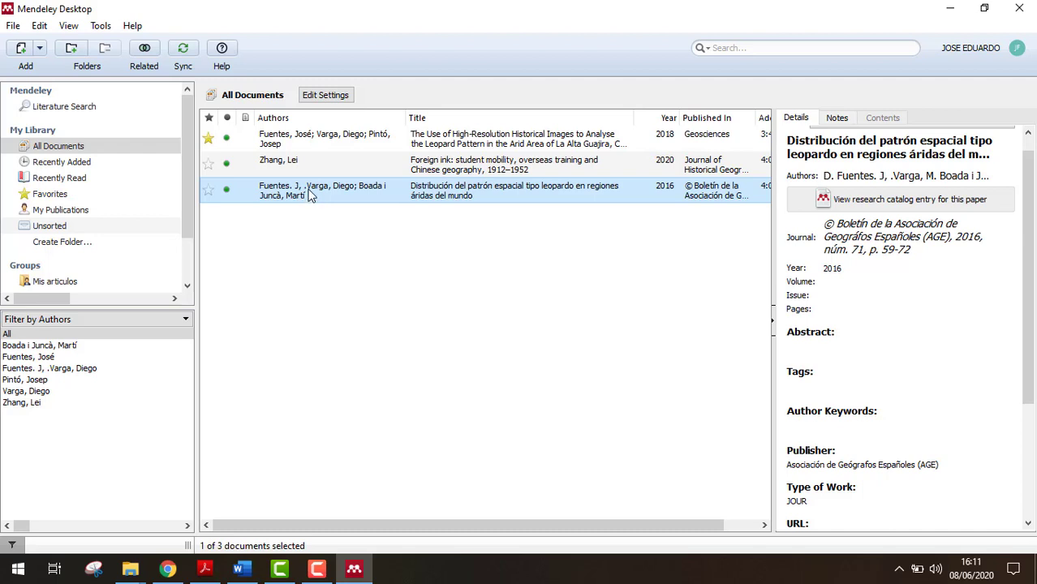
click(885, 175)
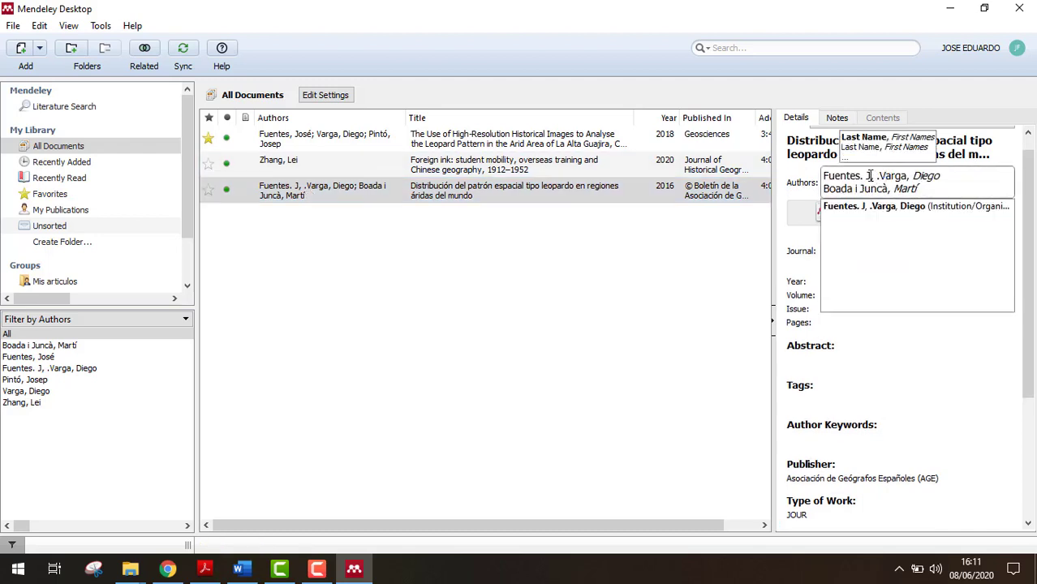
click(870, 175)
text(ose,)
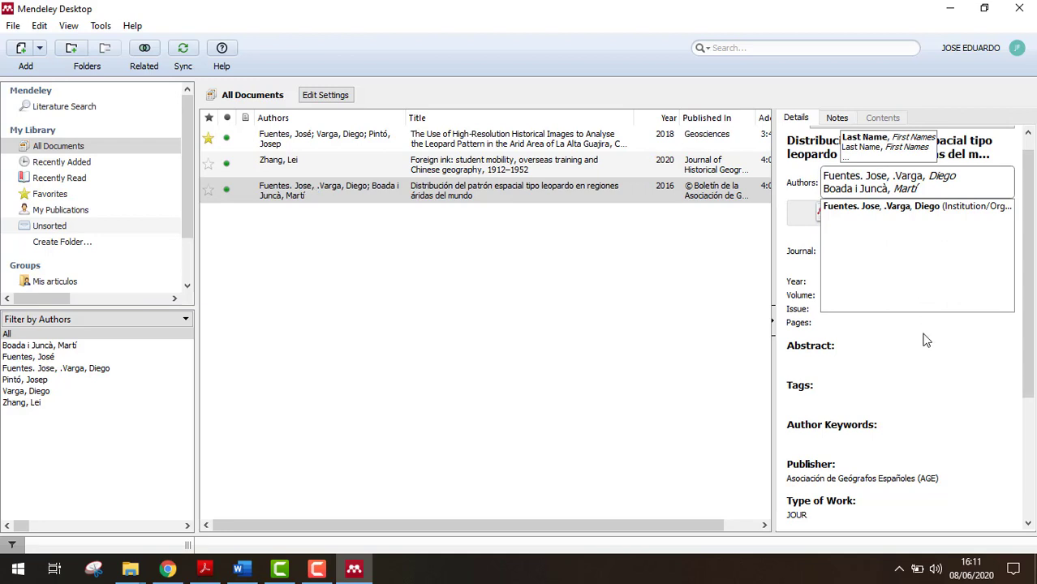
click(927, 340)
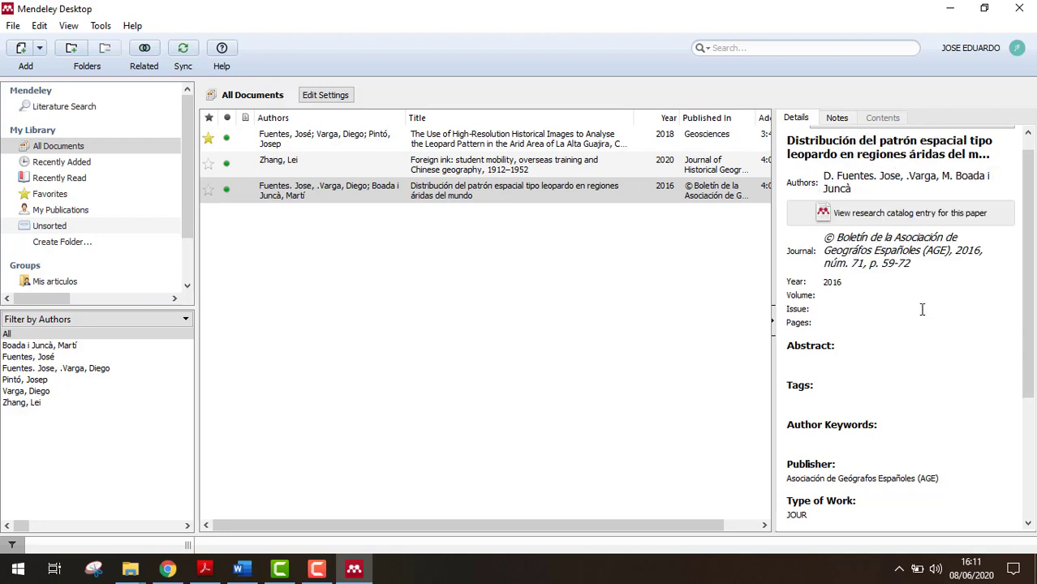
click(836, 176)
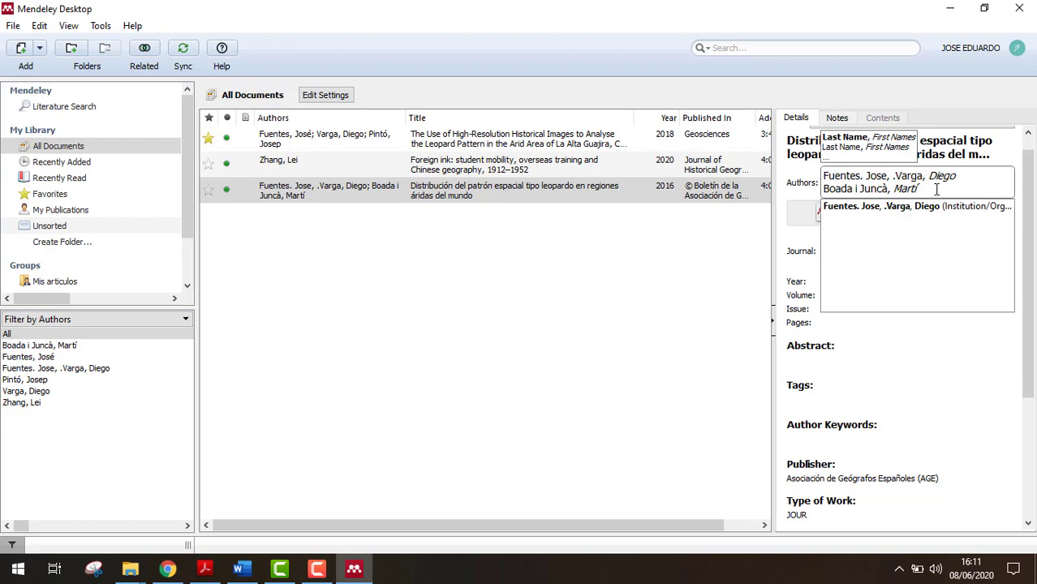
click(909, 360)
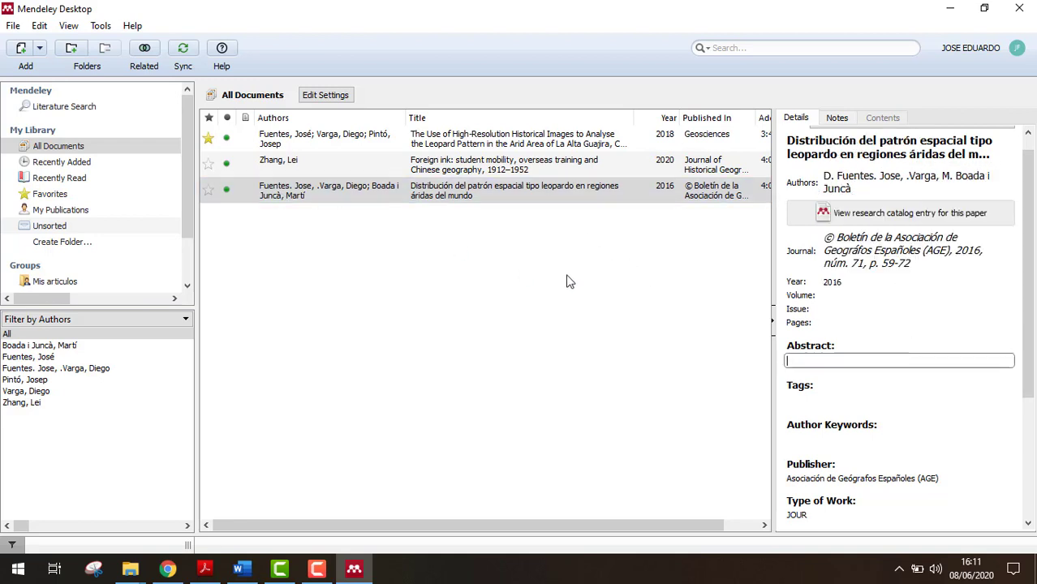
Step: Sync the Mendeley library, and refresh the Mendeley citations in the Word document
click(568, 281)
click(182, 48)
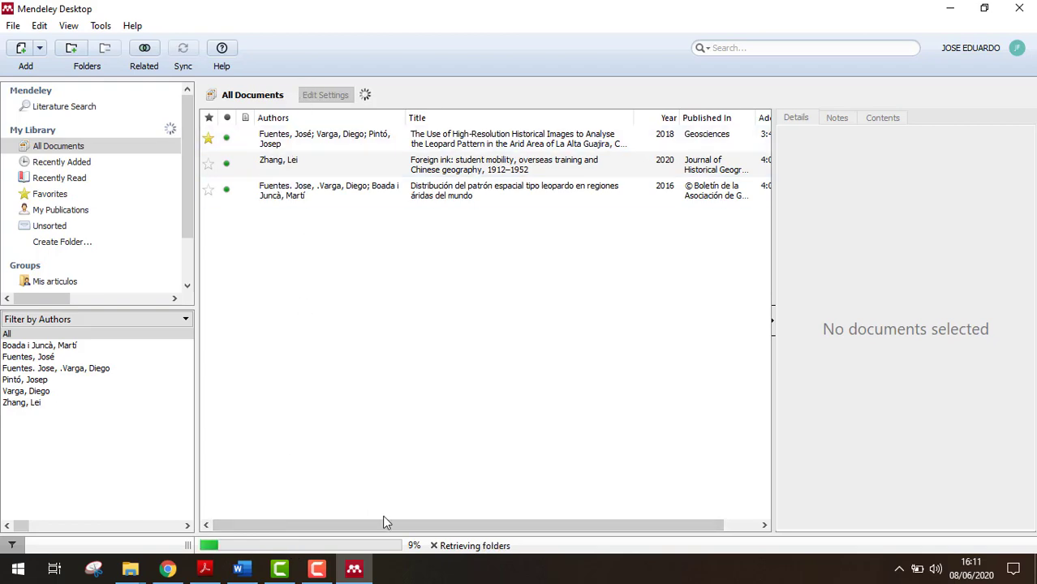
click(243, 570)
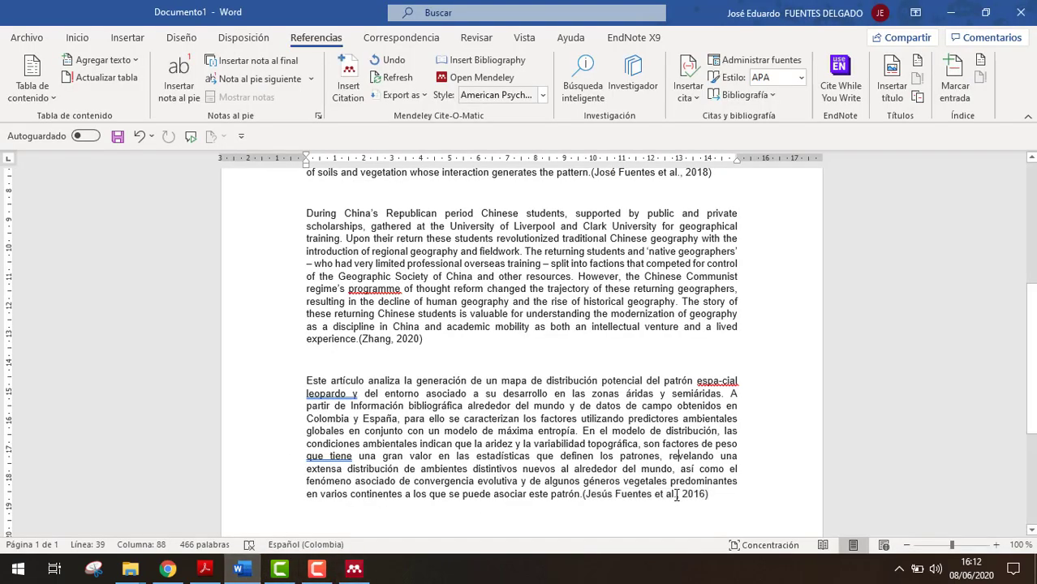
click(389, 79)
scroll(714, 471, down, 2)
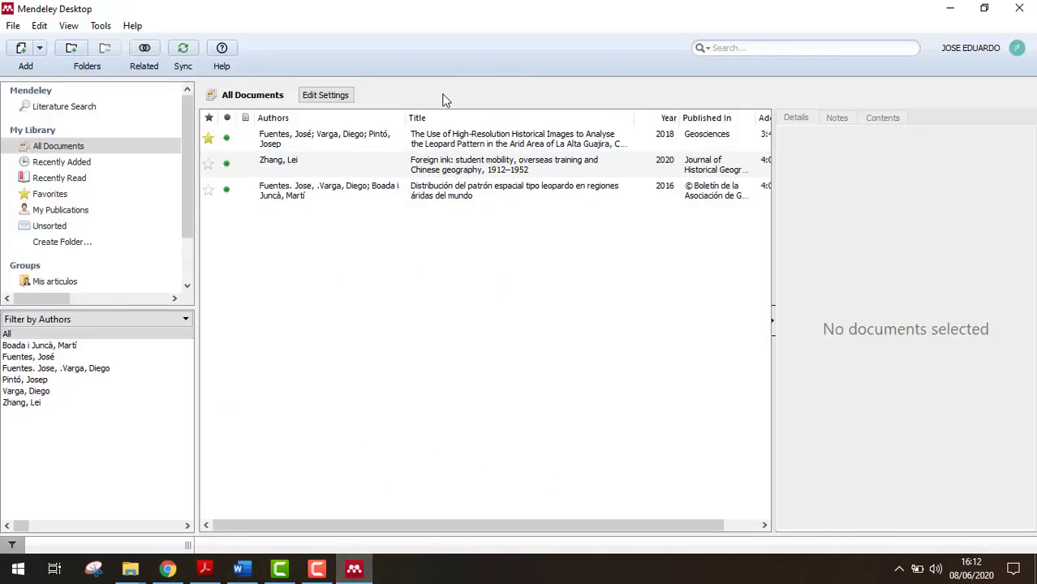
Step: In Mendeley, try to replace the first author's given name with an initial and a period before the surname in the 2016 article
click(500, 195)
click(861, 182)
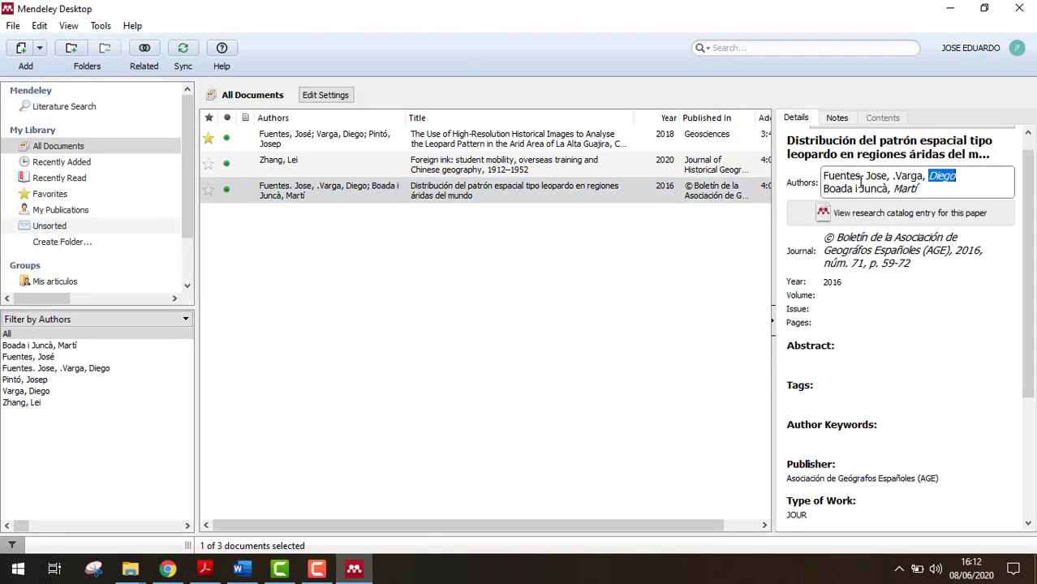
click(887, 176)
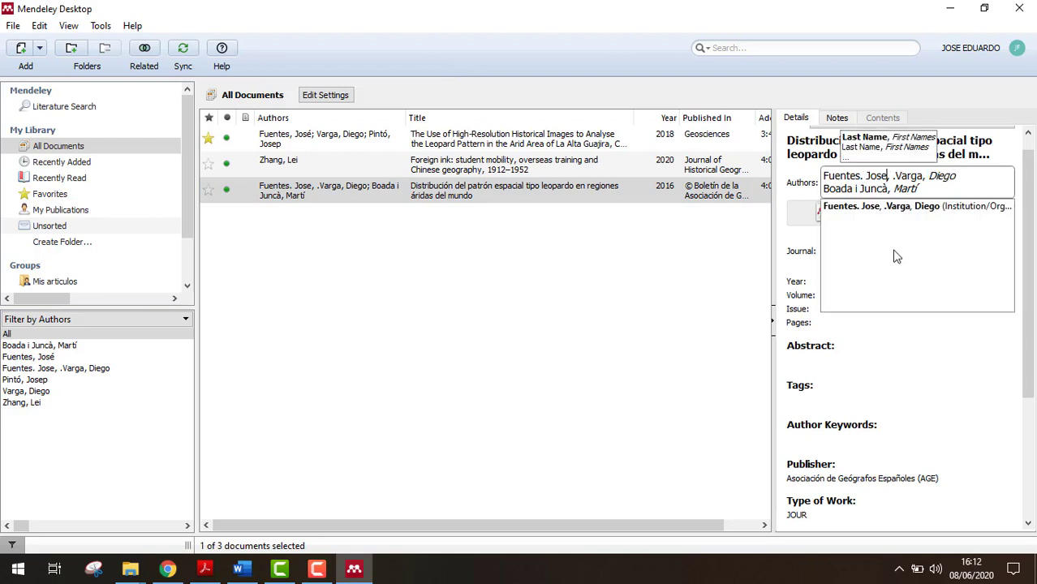
key(BackSpace)
key(BackSpace)
key(BackSpace)
key(BackSpace)
key(BackSpace)
key(BackSpace)
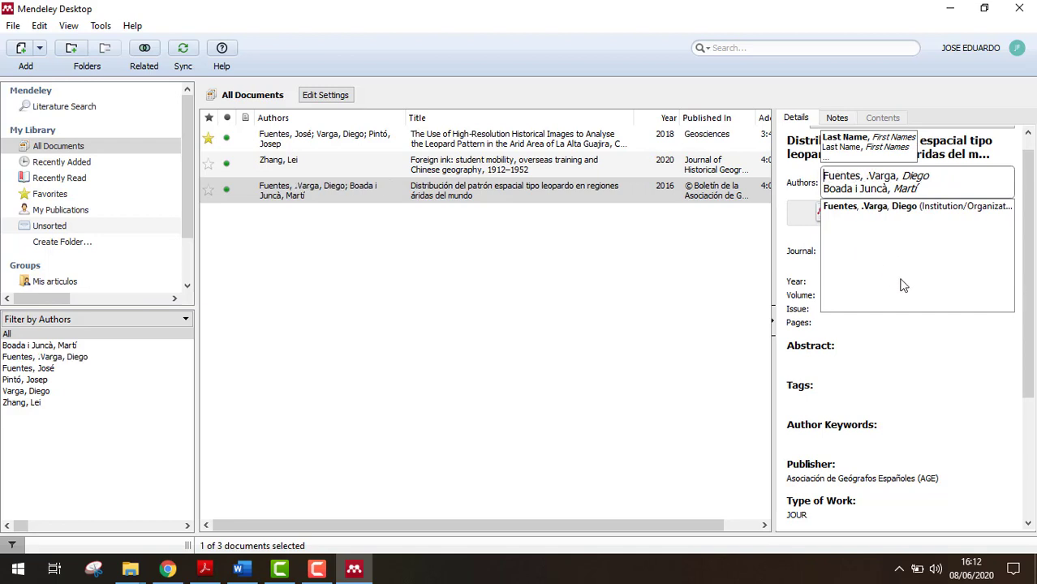
text(.)
key(BackSpace)
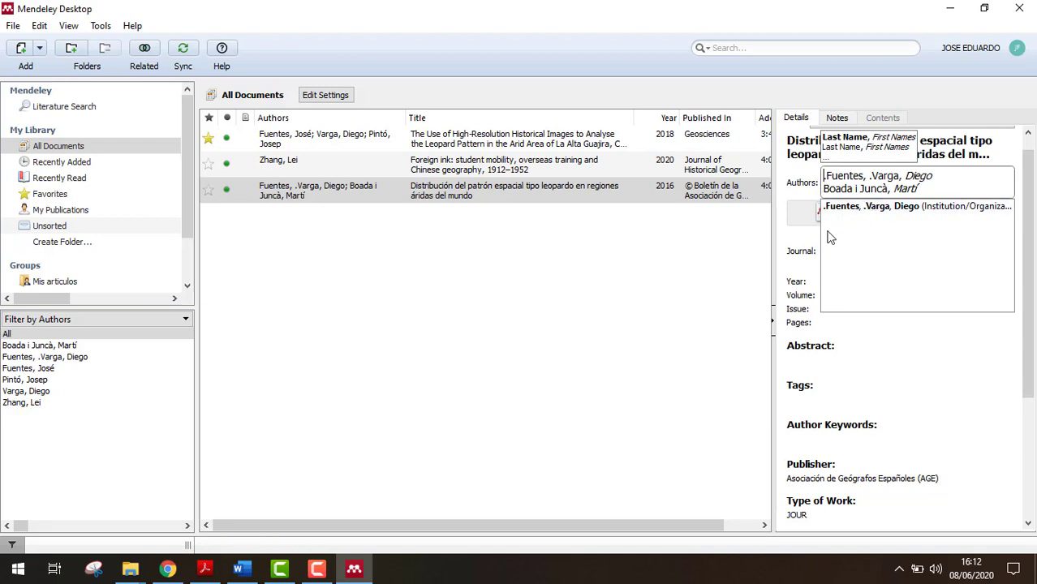
text(.)
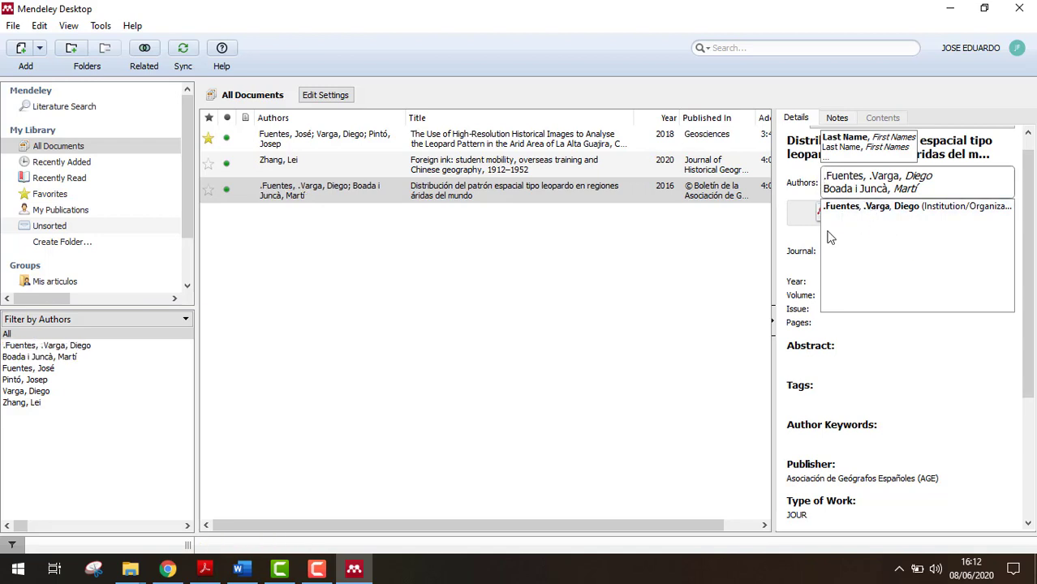
text(J)
click(891, 363)
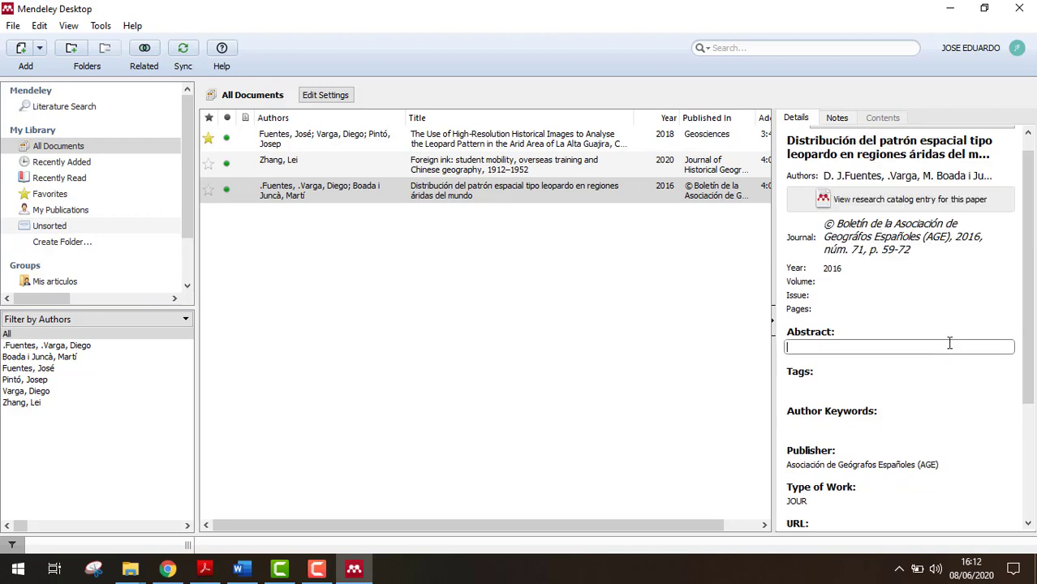
Step: Sync the Mendeley library again, and refresh the citation ending the Spanish paragraph in Word
click(465, 256)
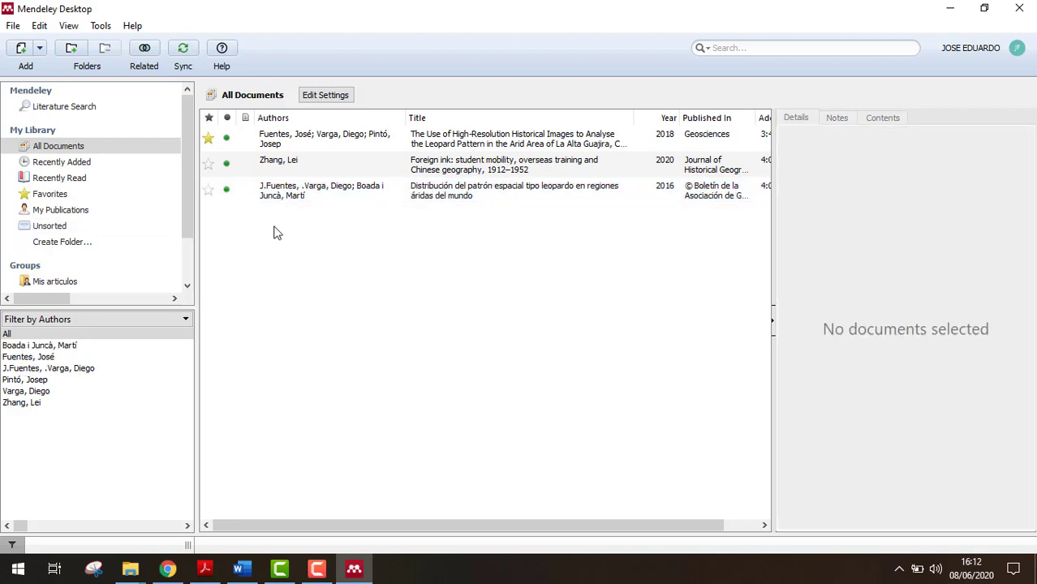
click(183, 49)
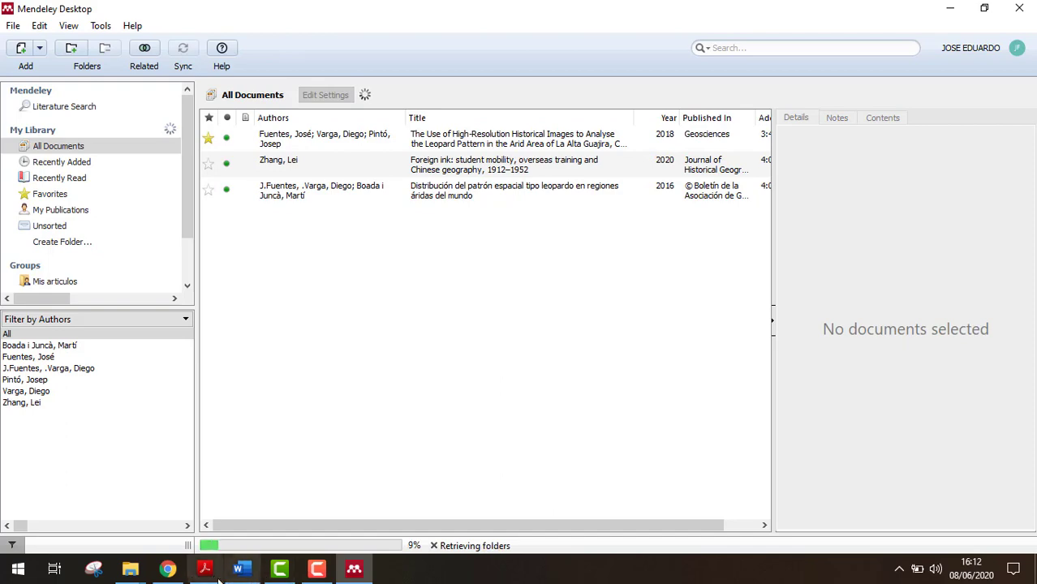
click(243, 570)
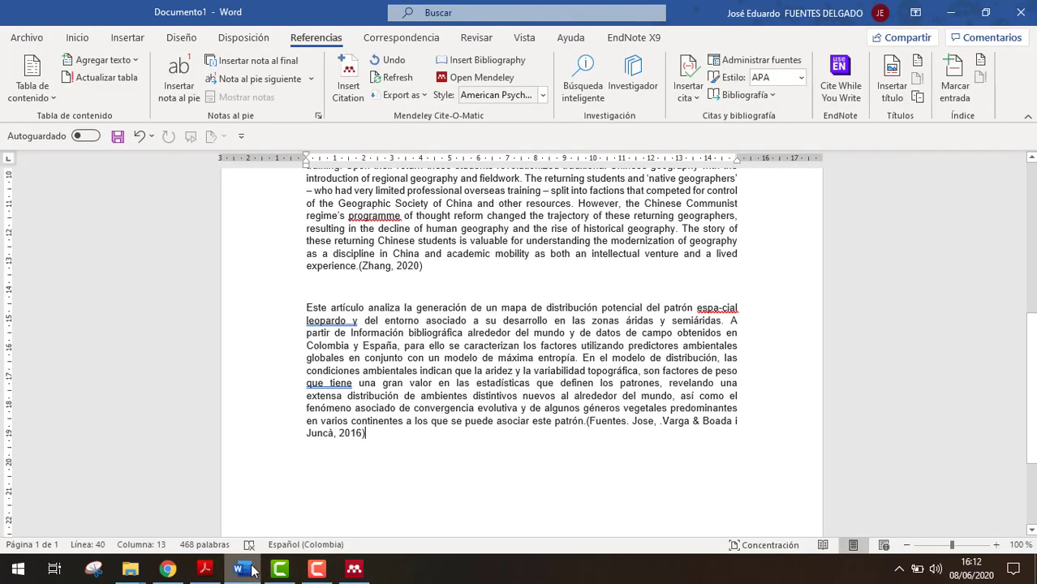
click(325, 436)
click(382, 79)
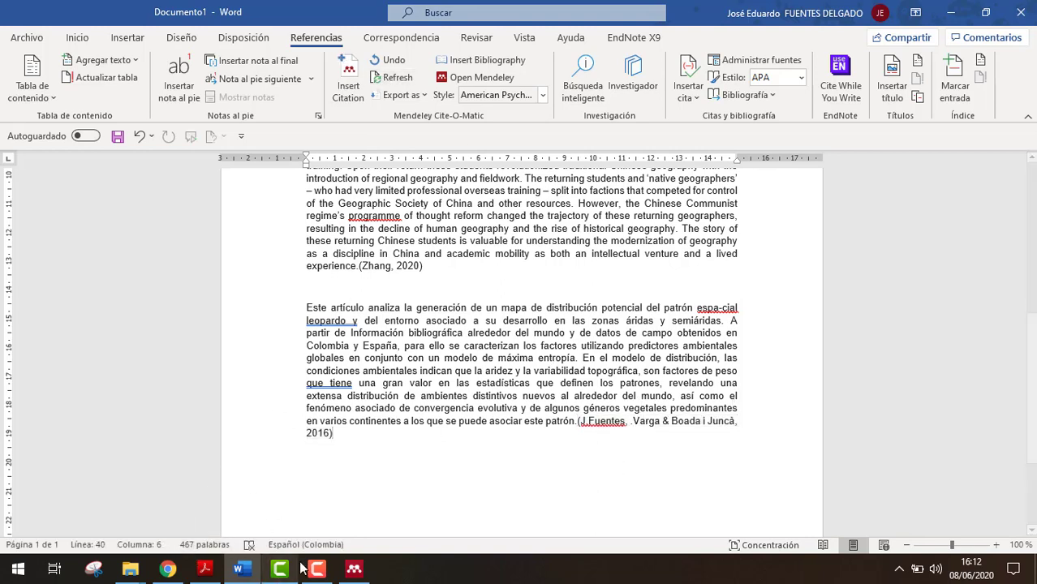
Step: Switch to Mendeley and resolve the 2016 leopardo article's author conflict by keeping the Mendeley Cloud version
click(354, 569)
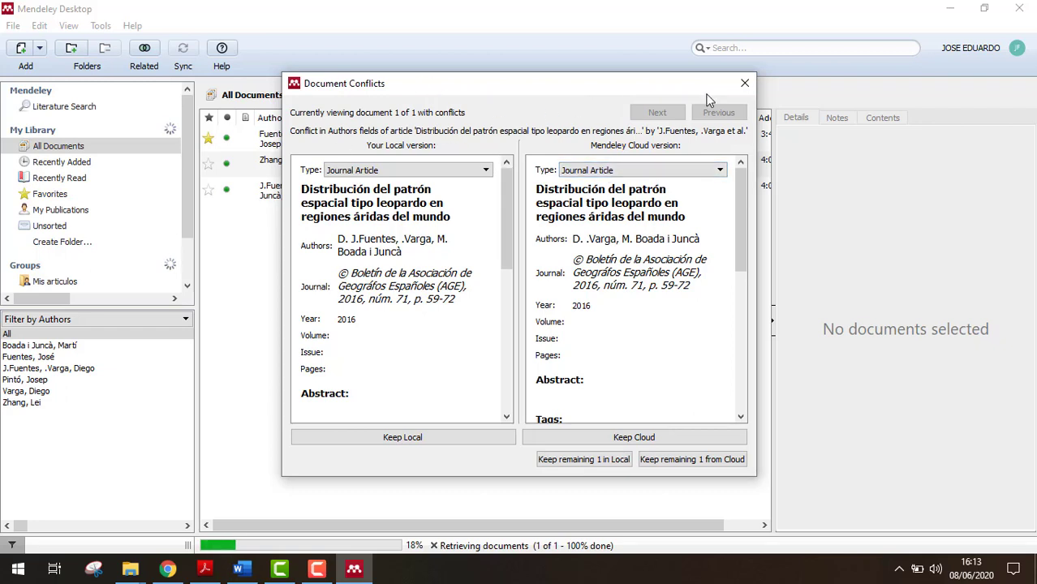
click(690, 461)
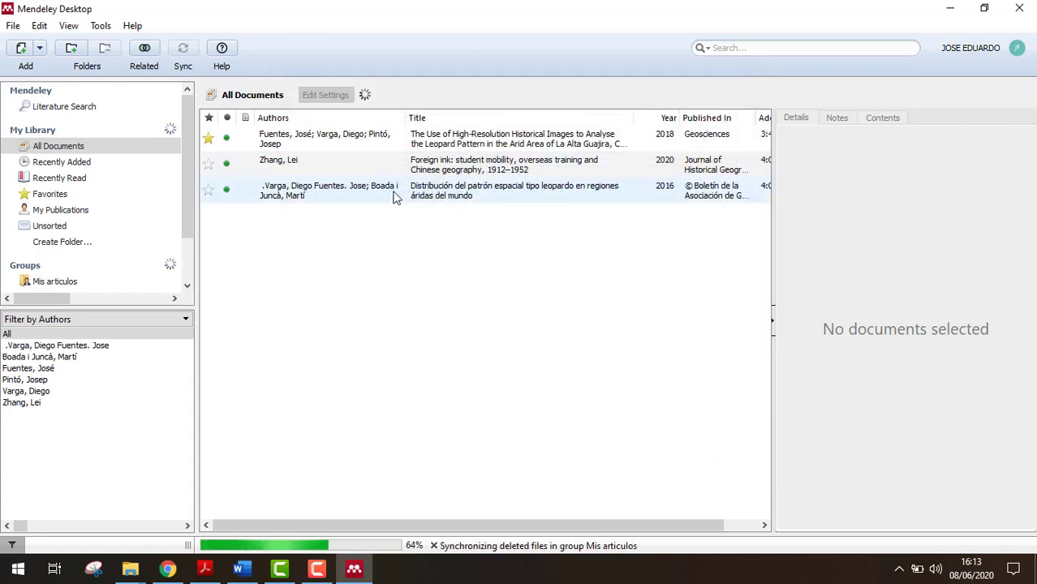
Step: Open the 2016 leopardo article's research catalogue page on Mendeley Web
click(396, 197)
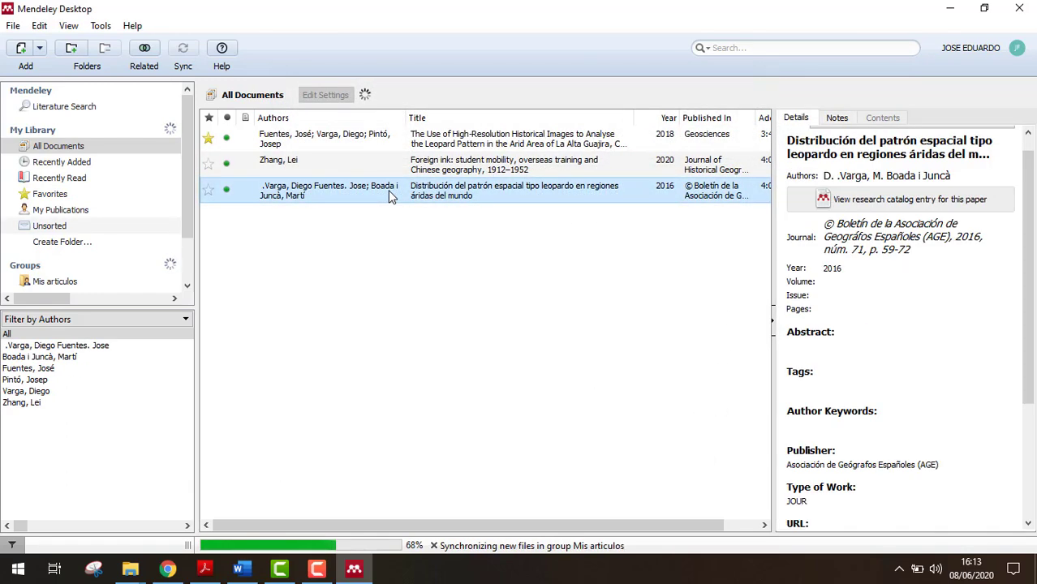
click(842, 175)
double_click(838, 175)
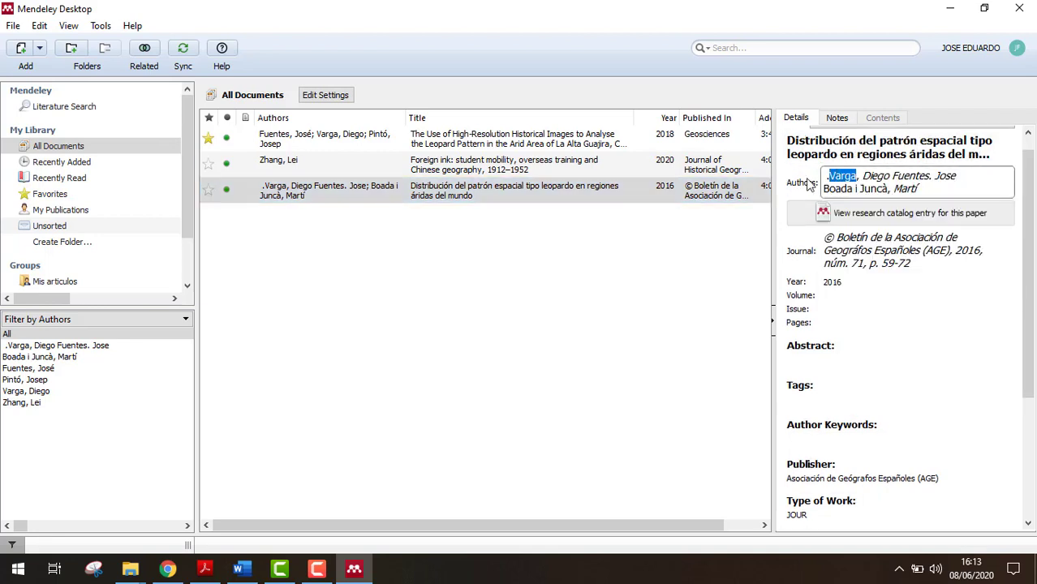
click(423, 192)
right_click(867, 203)
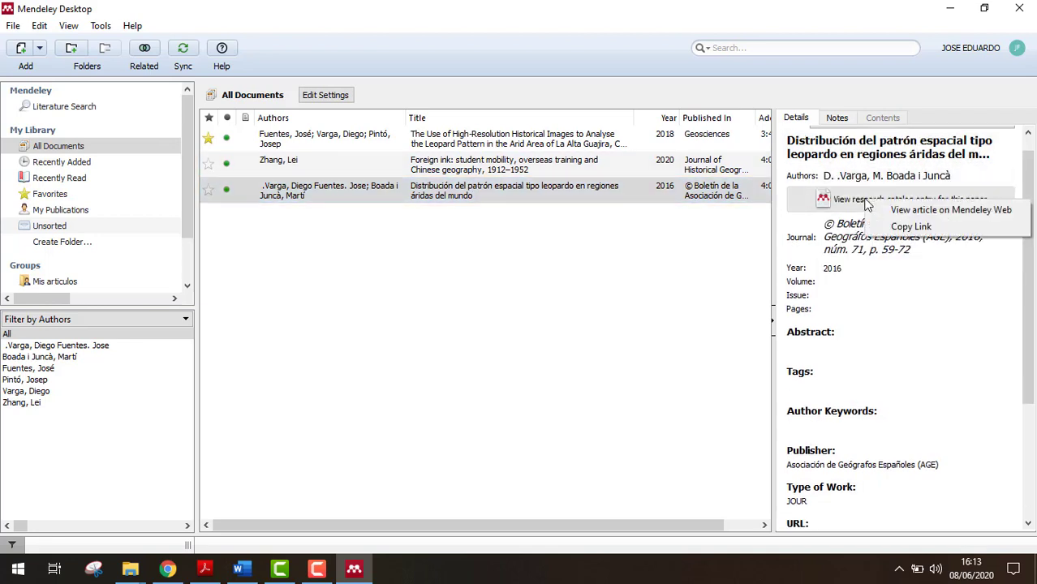
click(936, 212)
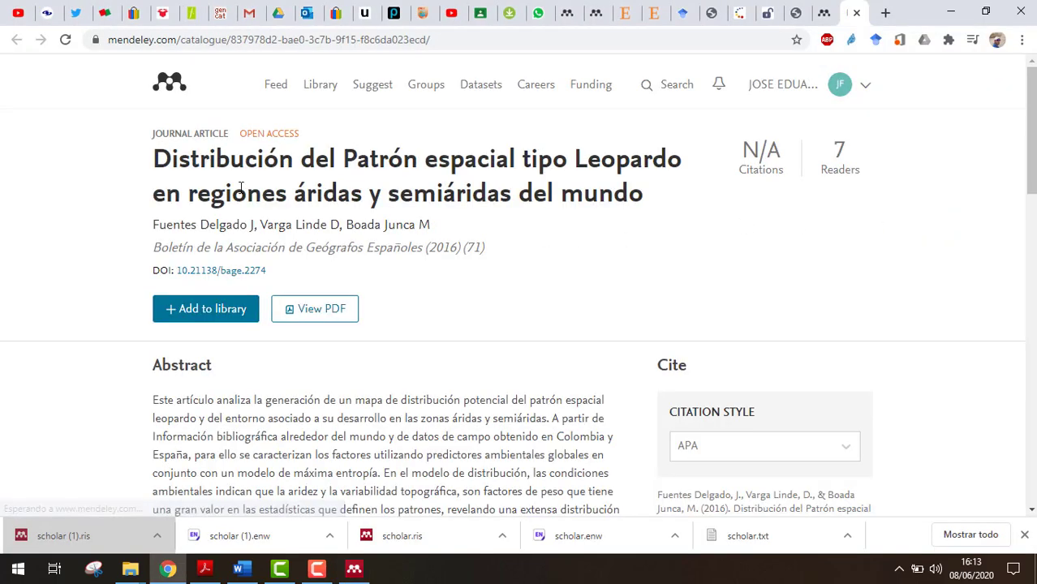
Step: Add the leopardo article's reference from its Mendeley catalogue page to the library
scroll(586, 293, down, 1)
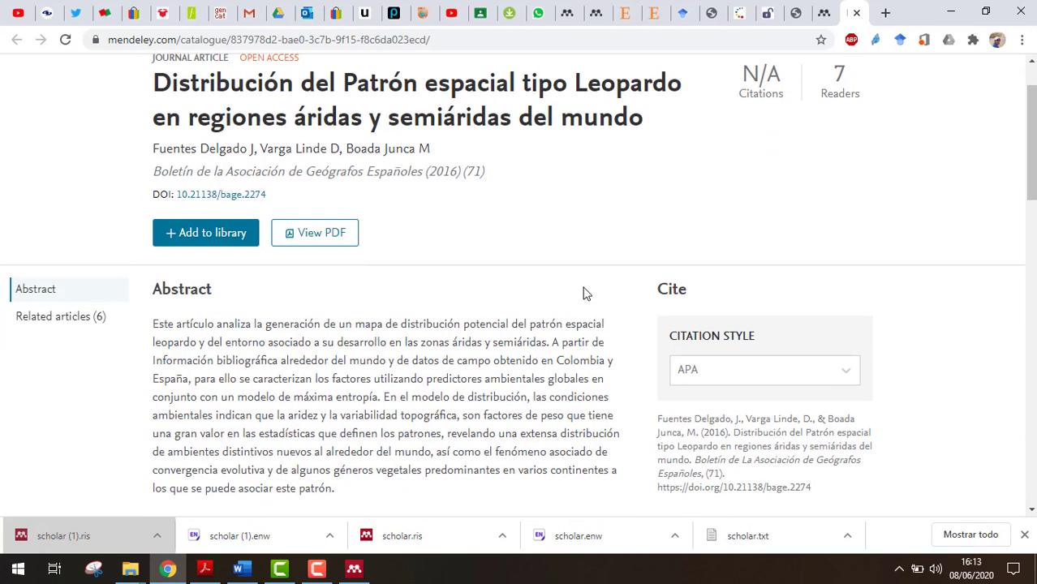
scroll(569, 207, up, 1)
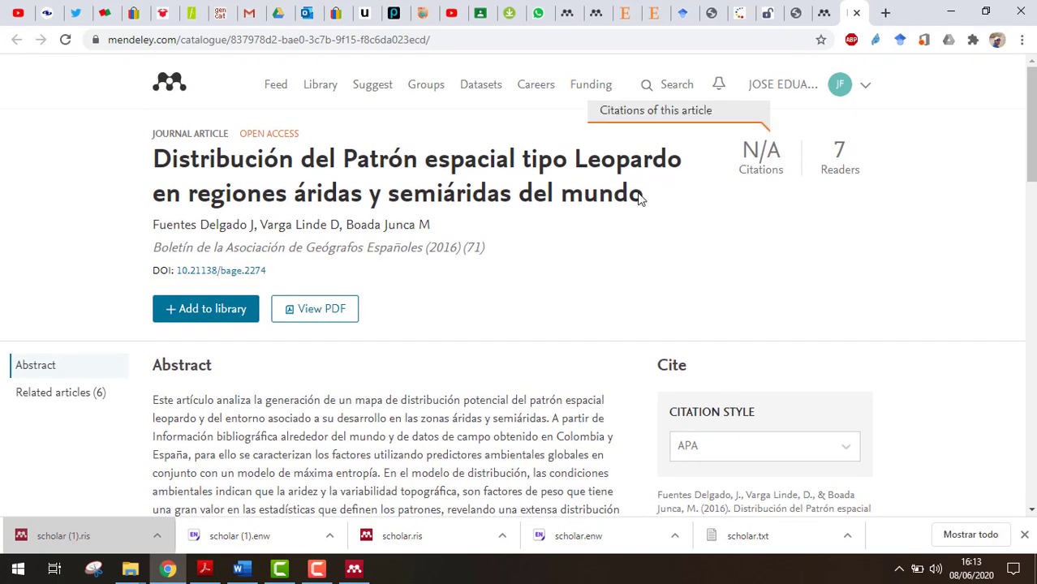
click(224, 310)
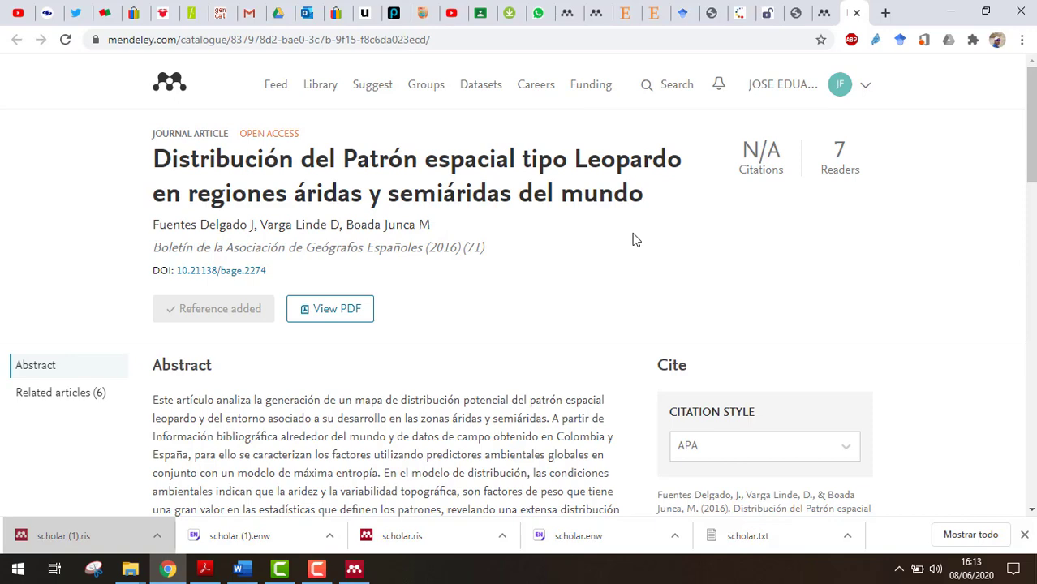
Step: Open the Mendeley web library and reload it to check its list of documents
click(825, 10)
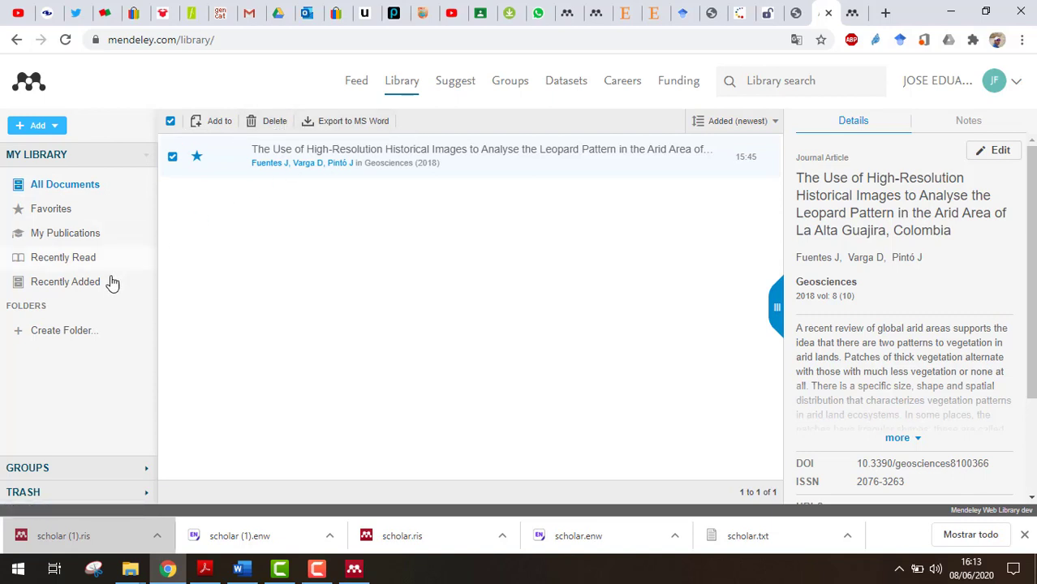
click(64, 40)
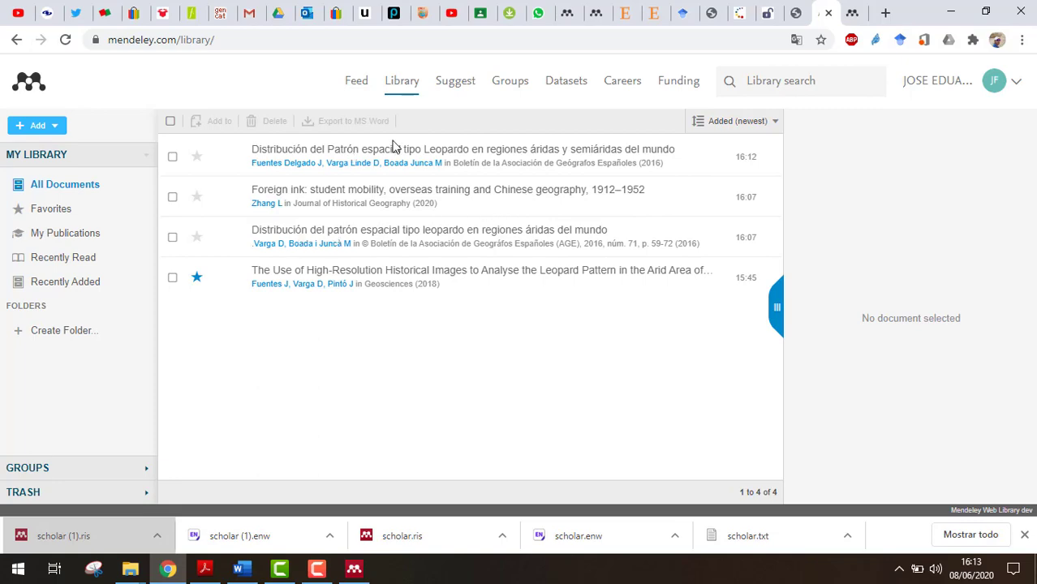
click(799, 11)
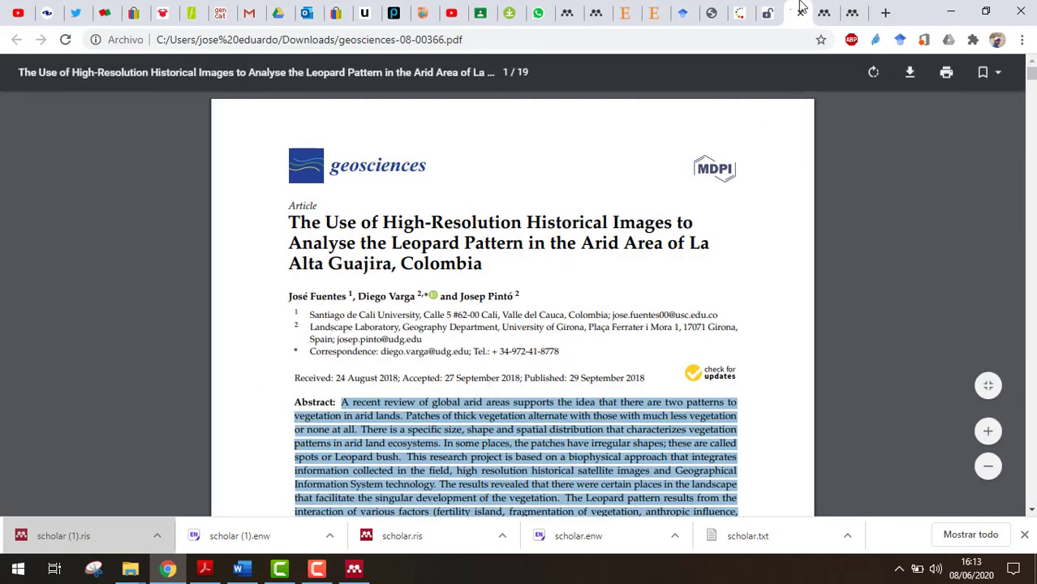
click(802, 11)
Step: Switch to Word and add two new lines below the Spanish paragraph and its citation
click(353, 569)
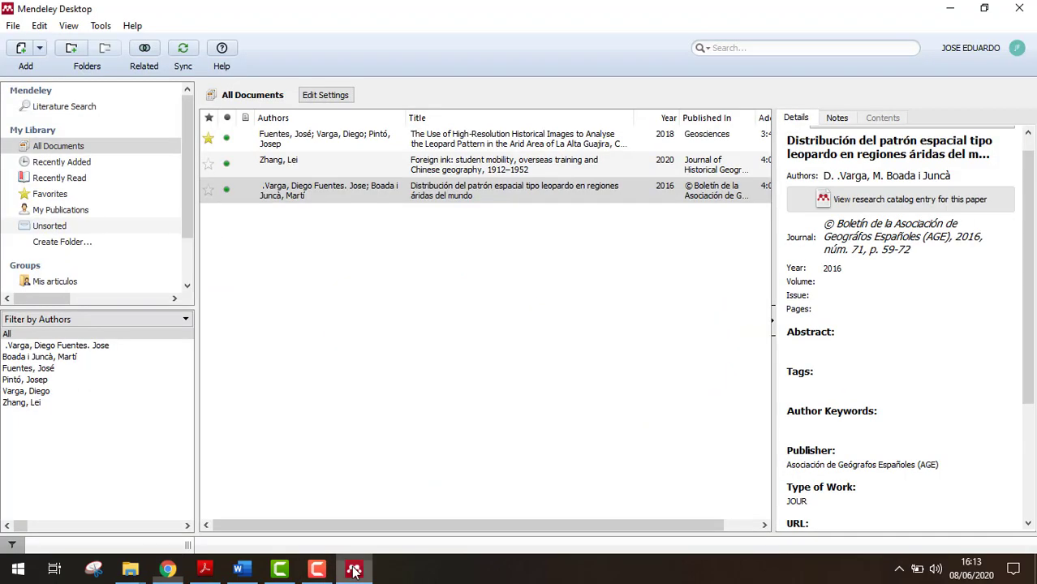
click(240, 569)
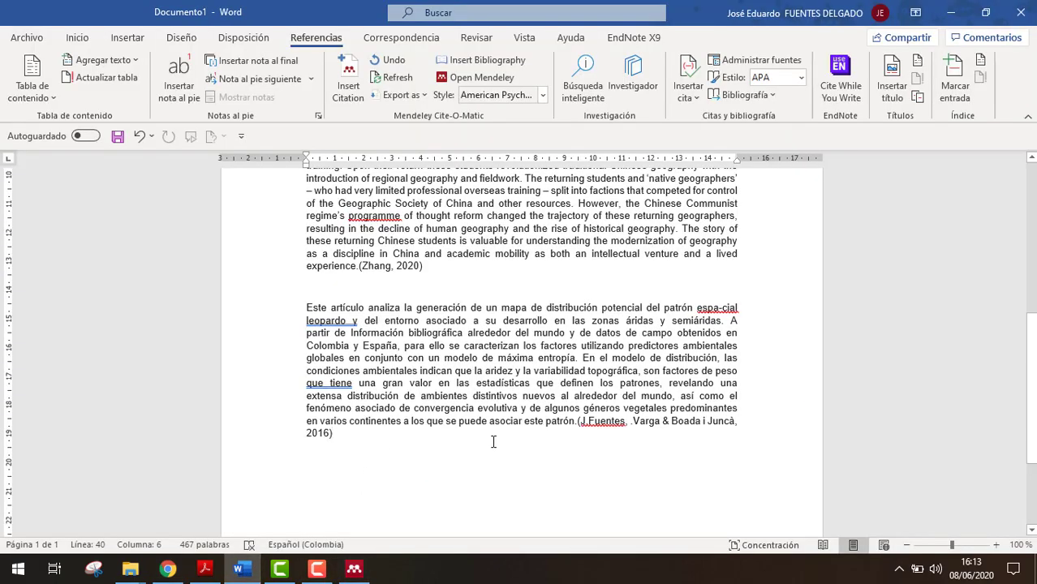
scroll(493, 442, up, 1)
scroll(457, 451, up, 7)
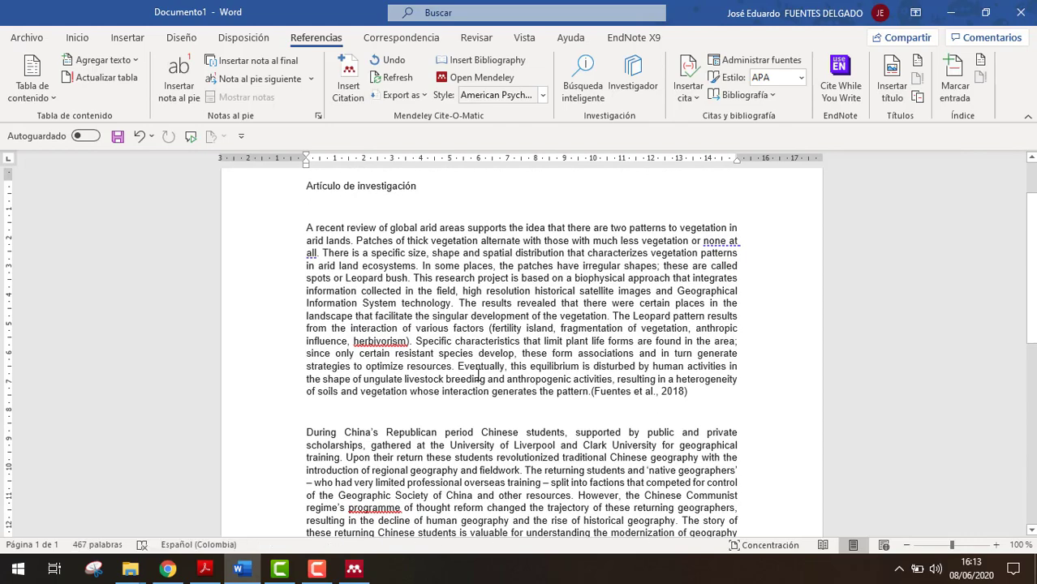
scroll(479, 375, down, 8)
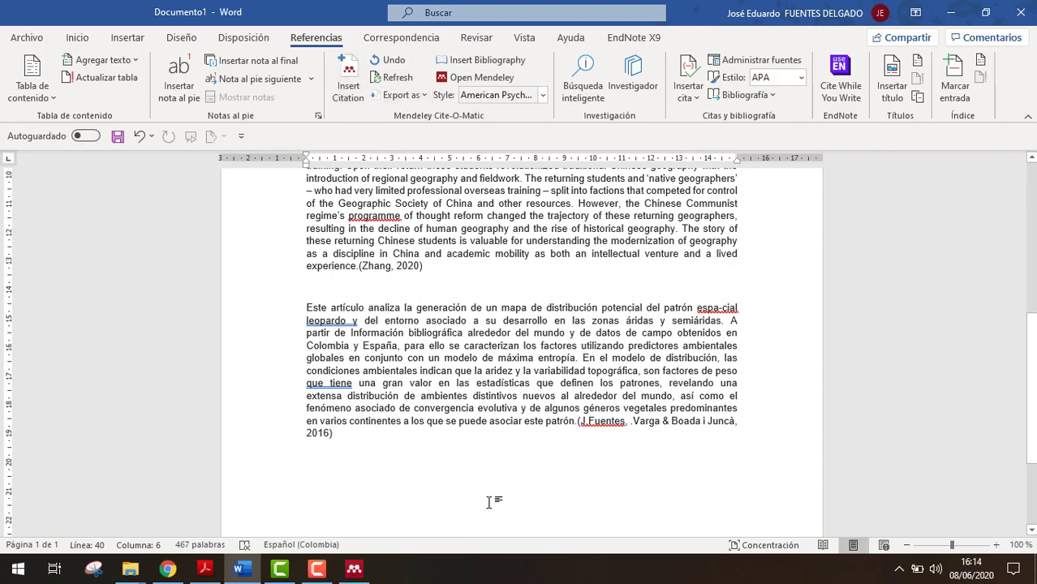
key(Return)
key(Return)
scroll(491, 504, down, 2)
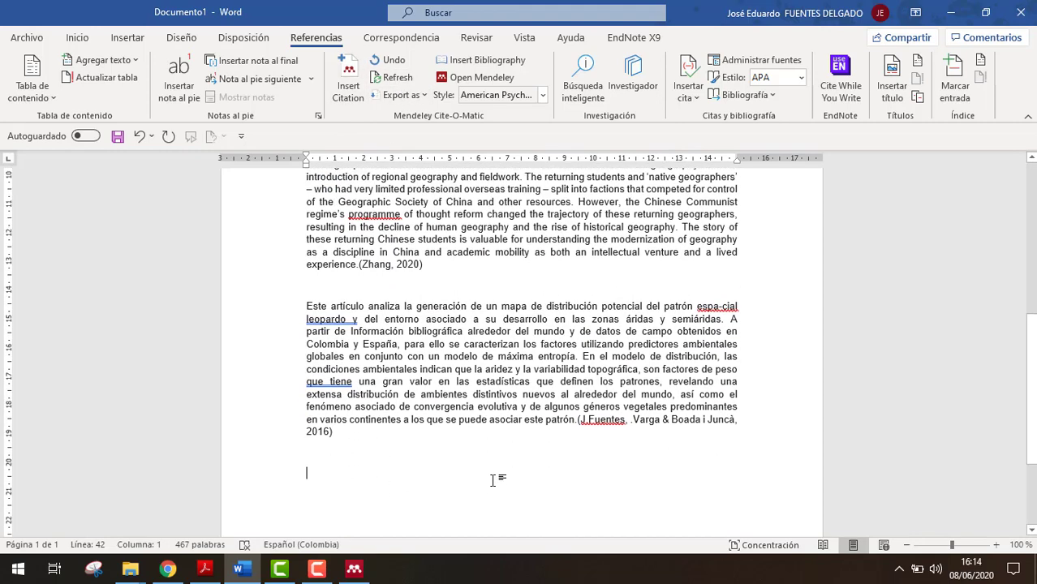
click(638, 348)
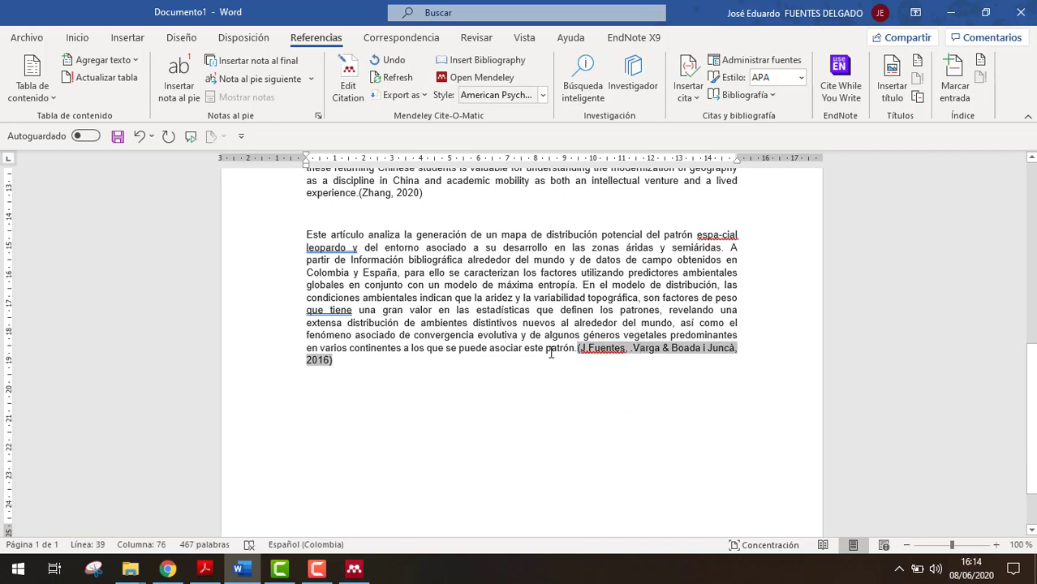
click(332, 402)
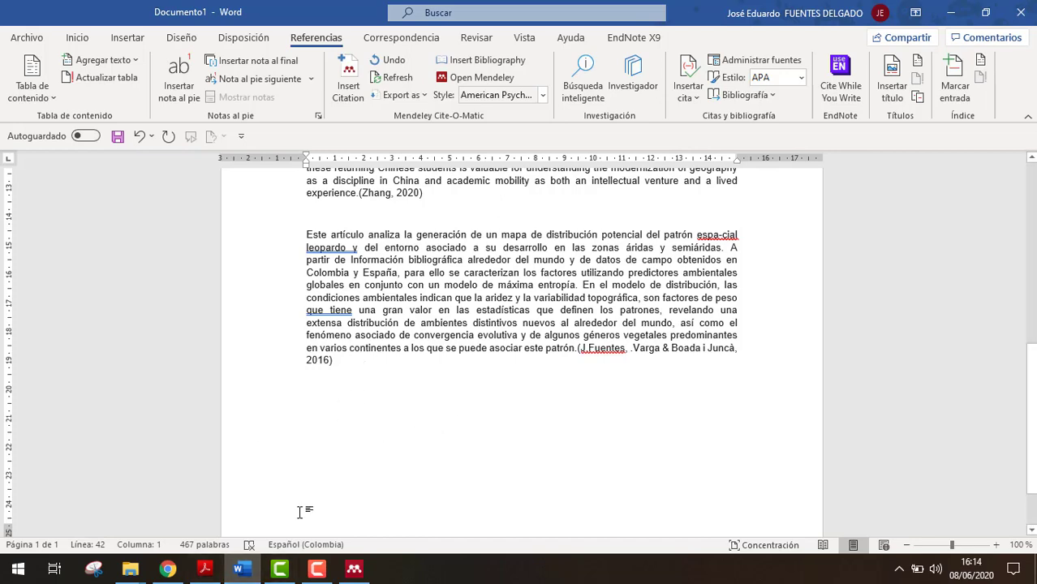
Step: Switch to the browser and compare the leopardo article's curriculum listing with its entries in the Mendeley web library
key(alt+Tab)
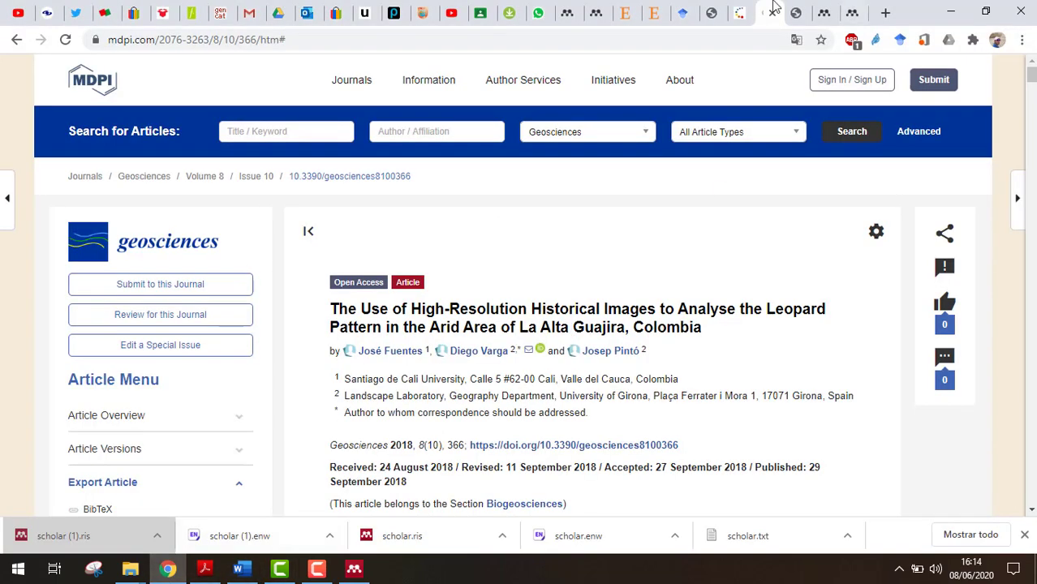
click(742, 11)
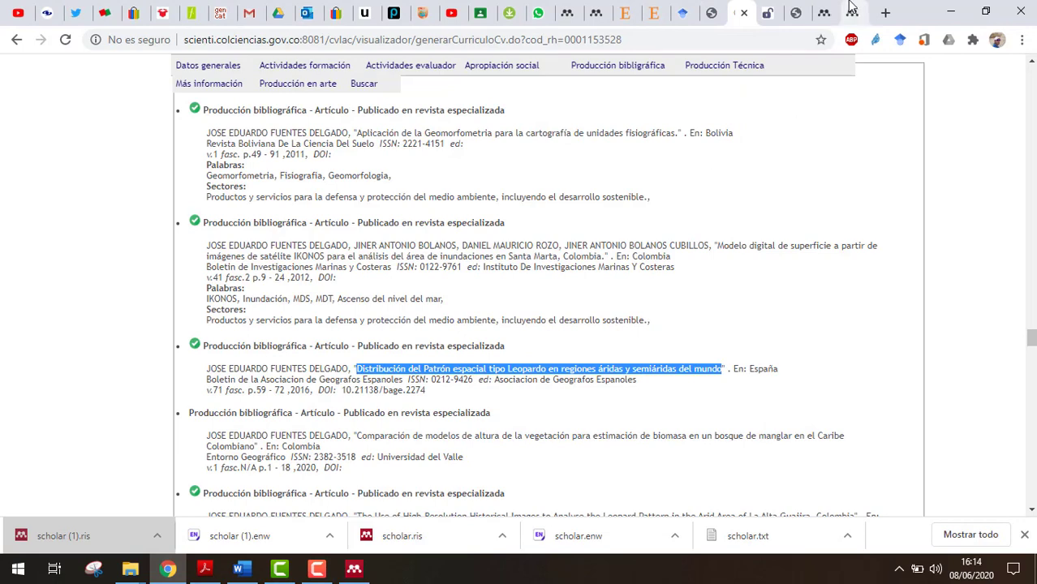
click(821, 12)
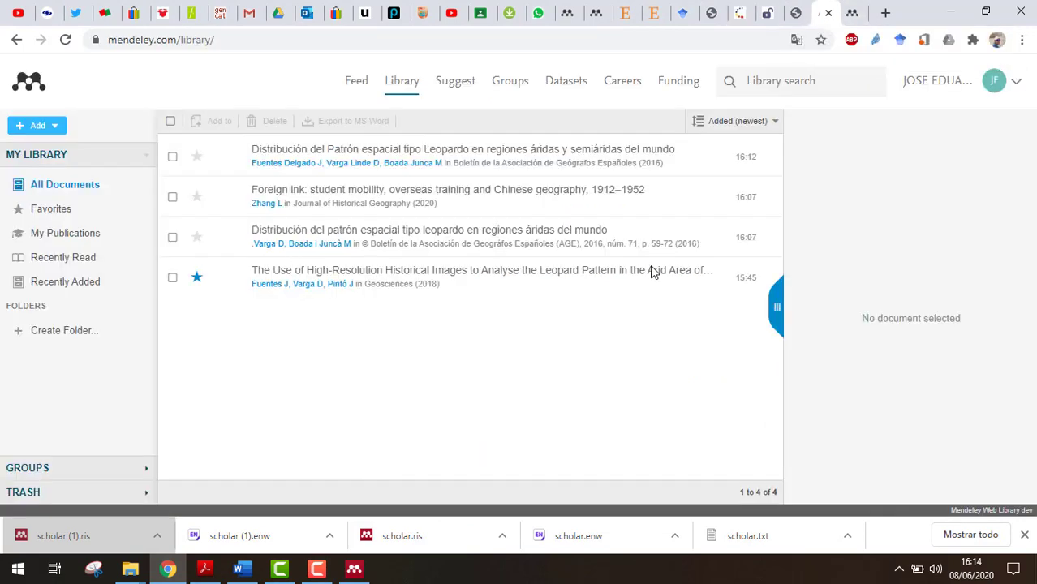
click(739, 12)
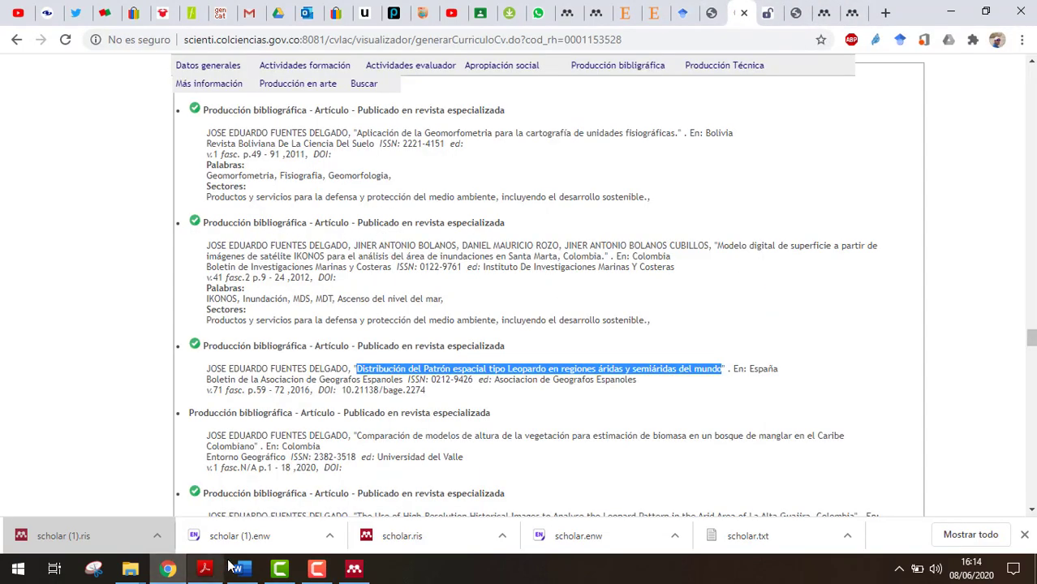
Step: Switch to Mendeley Desktop, sync the library, and delete the older 2016 leopardo entry with the wrong author names
click(355, 568)
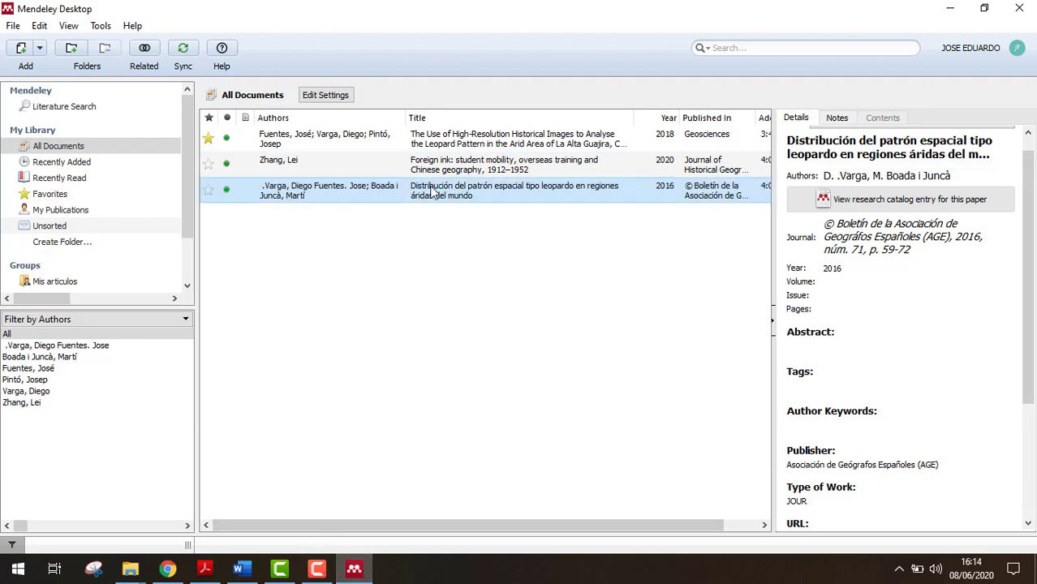
click(182, 50)
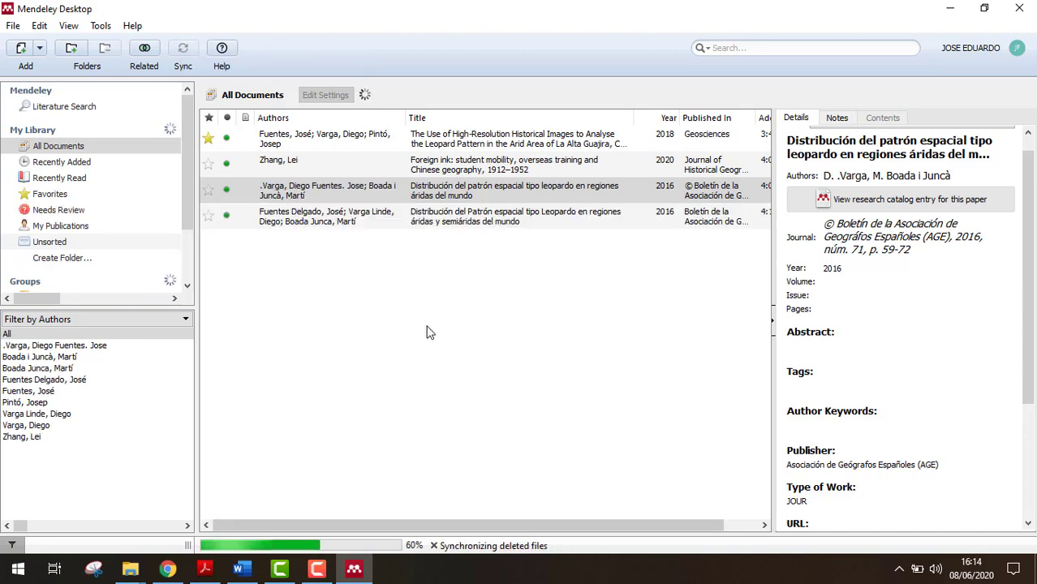
click(338, 194)
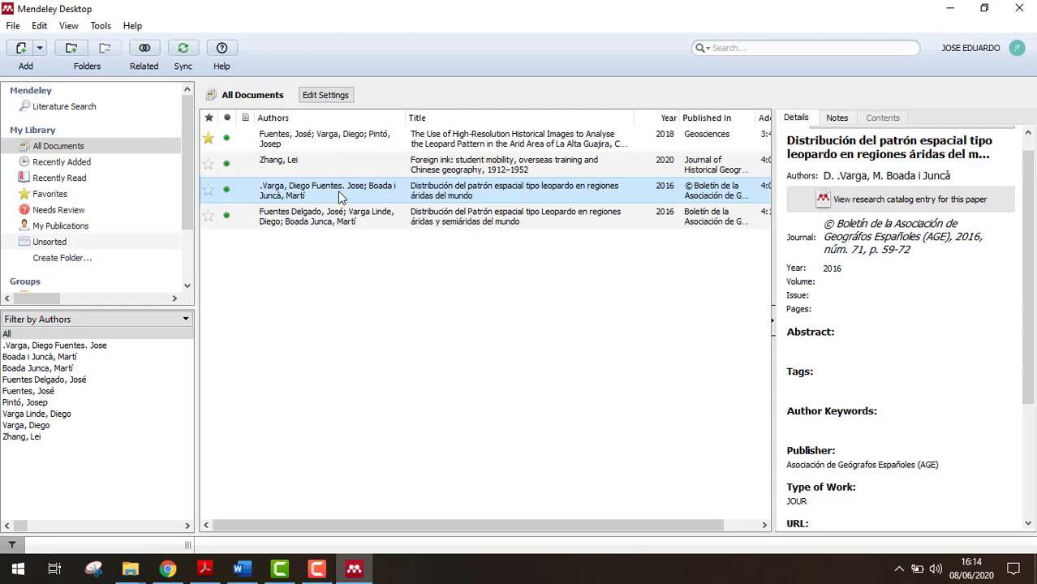
click(341, 194)
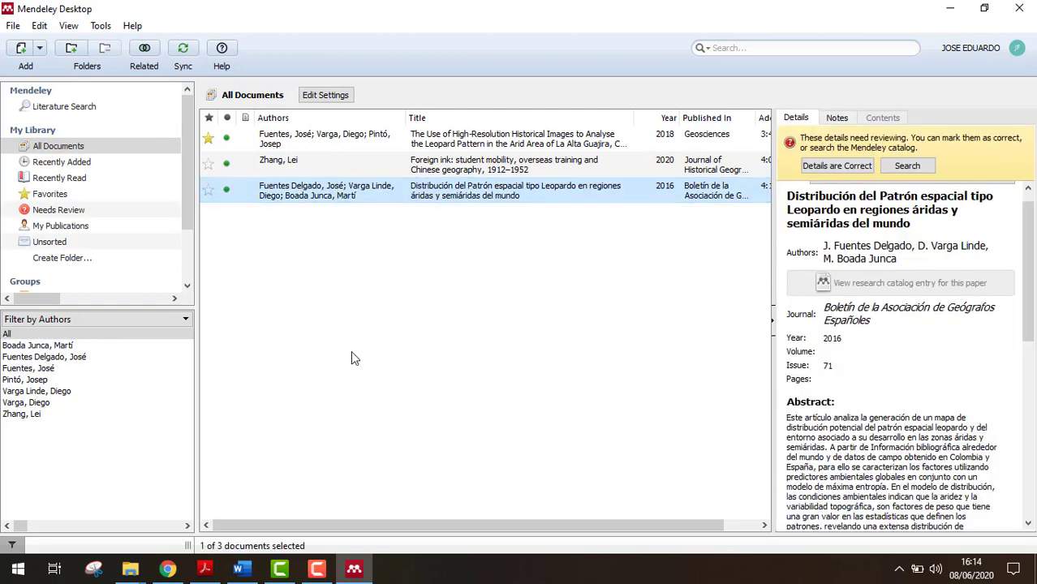
Step: Refresh the citation ending the Spanish paragraph in Word, restoring the cited 2016 leopardo reference from the trash
click(354, 568)
click(242, 568)
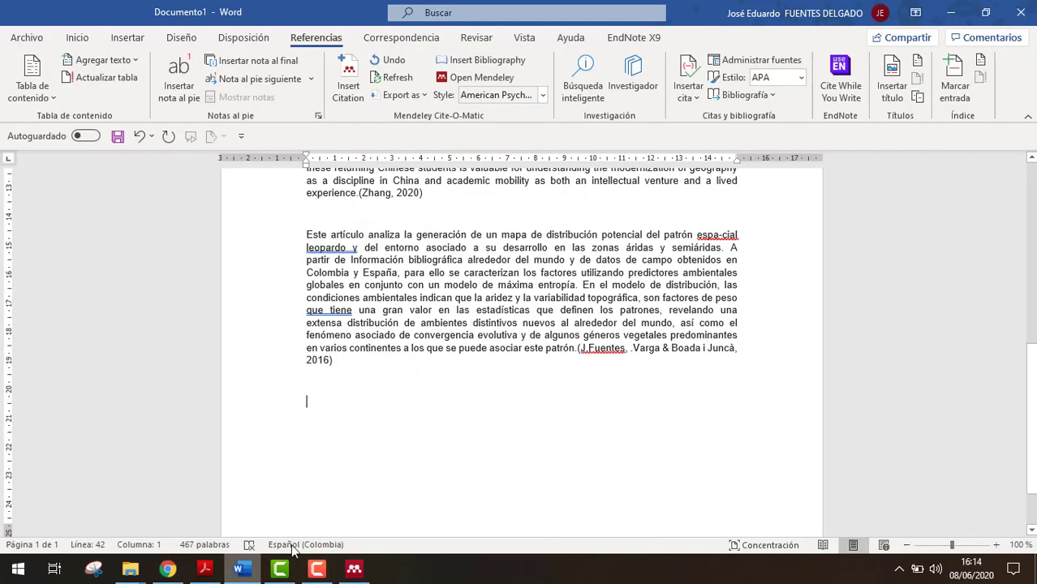
click(643, 346)
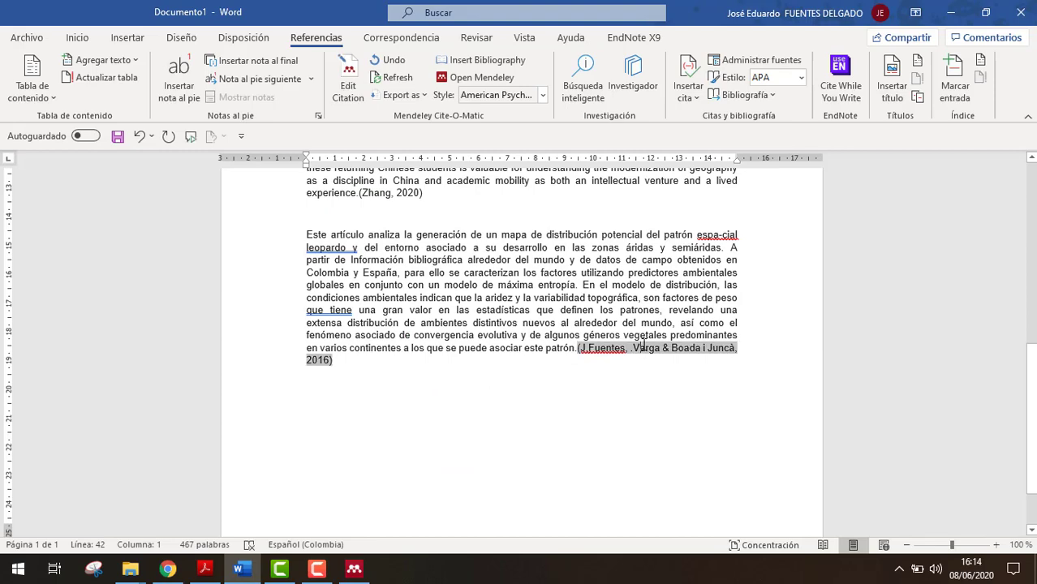
click(396, 77)
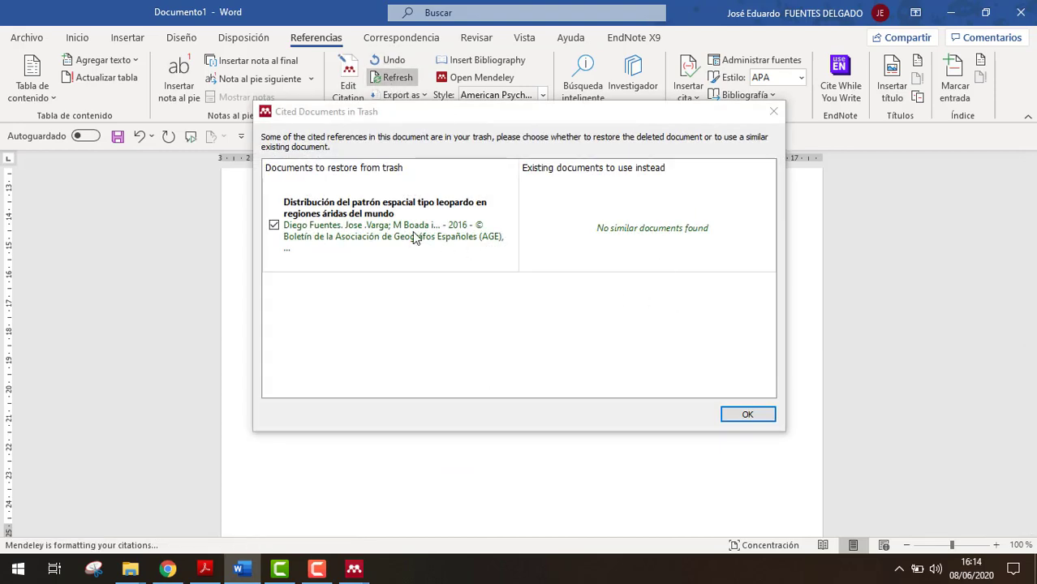
click(747, 414)
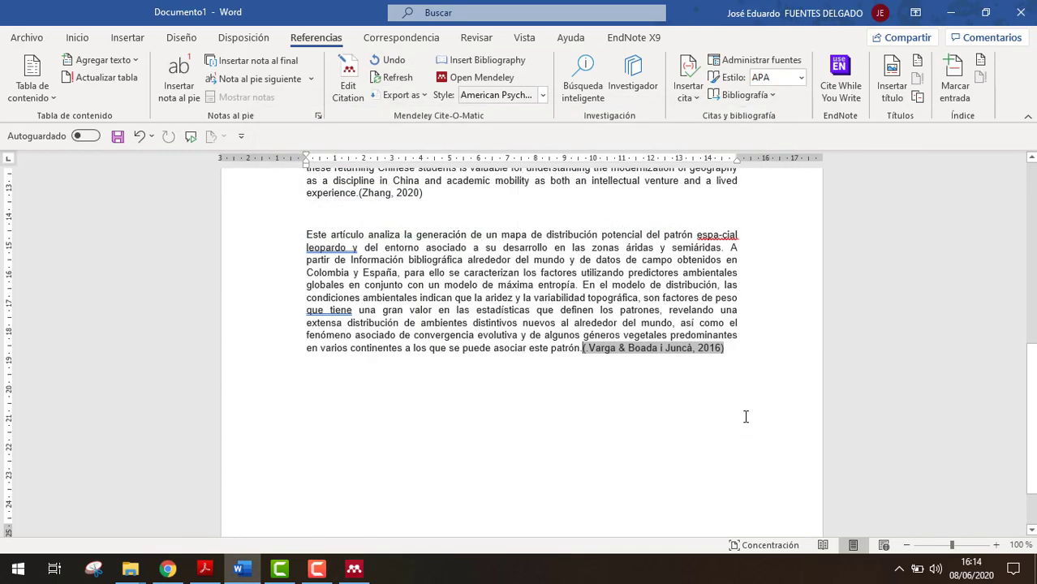
click(647, 394)
click(590, 349)
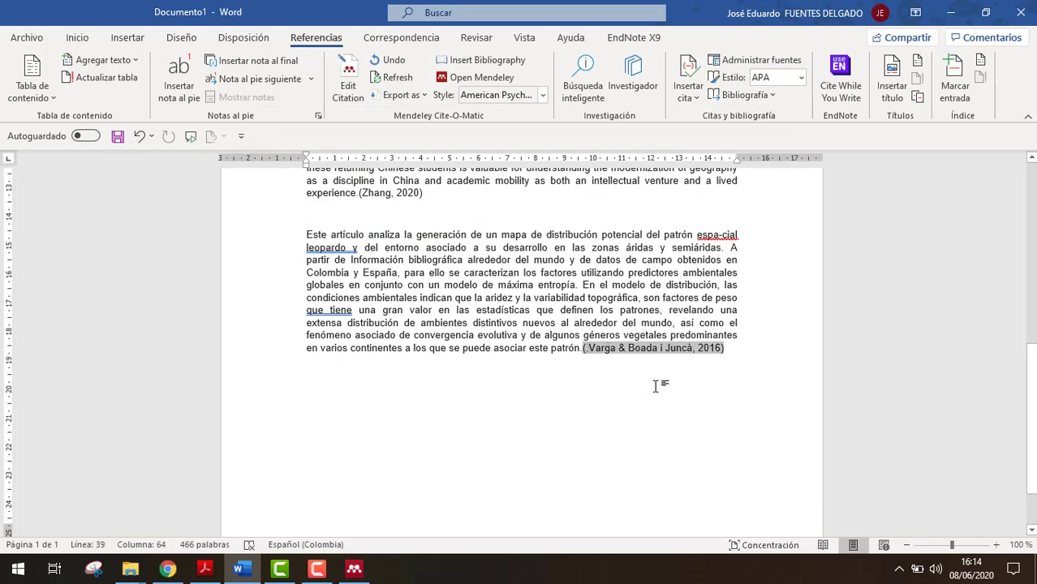
Step: Add blank lines below the Spanish paragraph until the cursor is on the second page
click(656, 387)
scroll(668, 315, up, 5)
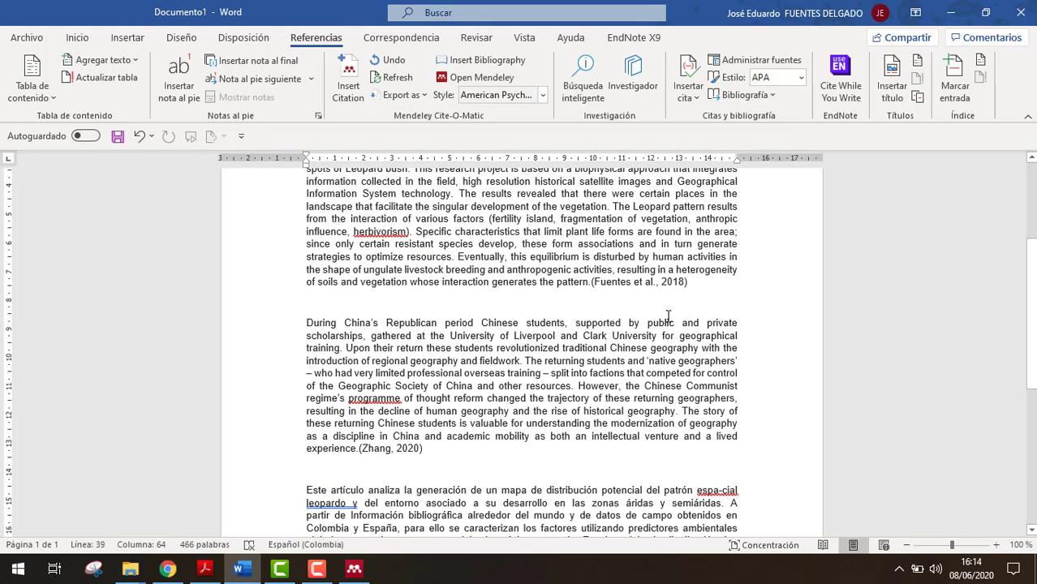
scroll(668, 315, up, 4)
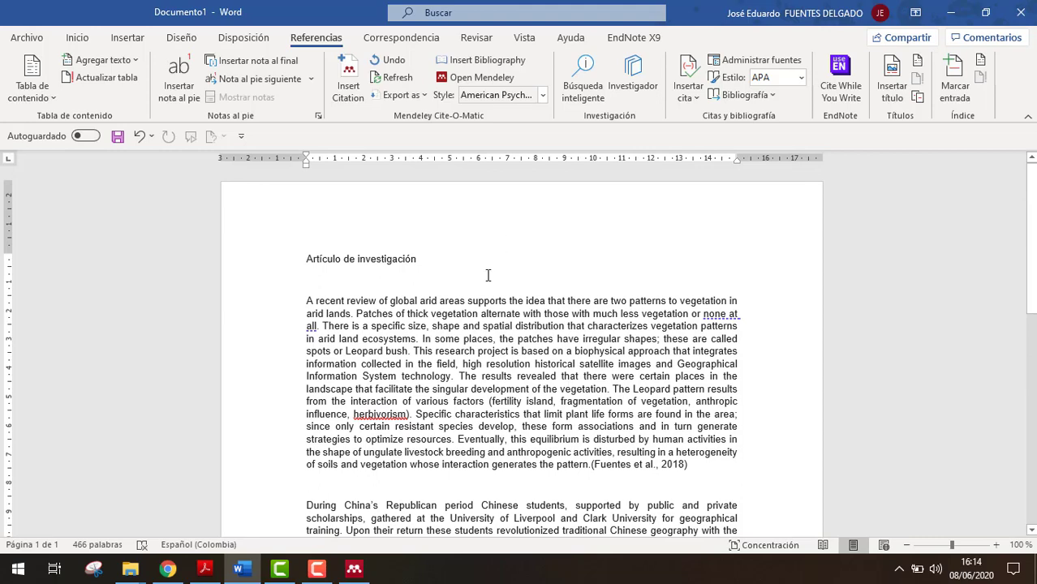
scroll(488, 276, down, 8)
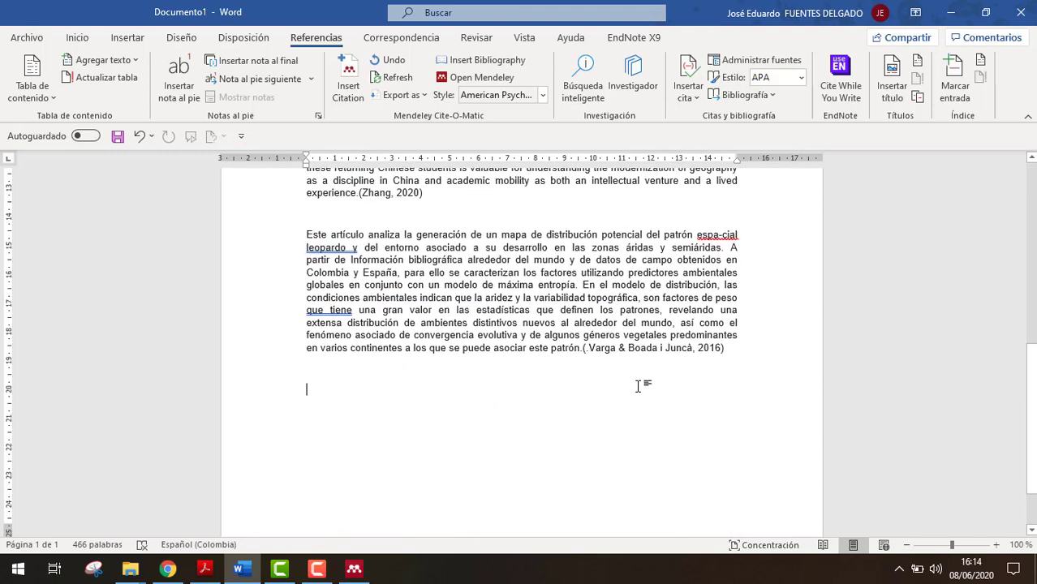
scroll(399, 381, down, 1)
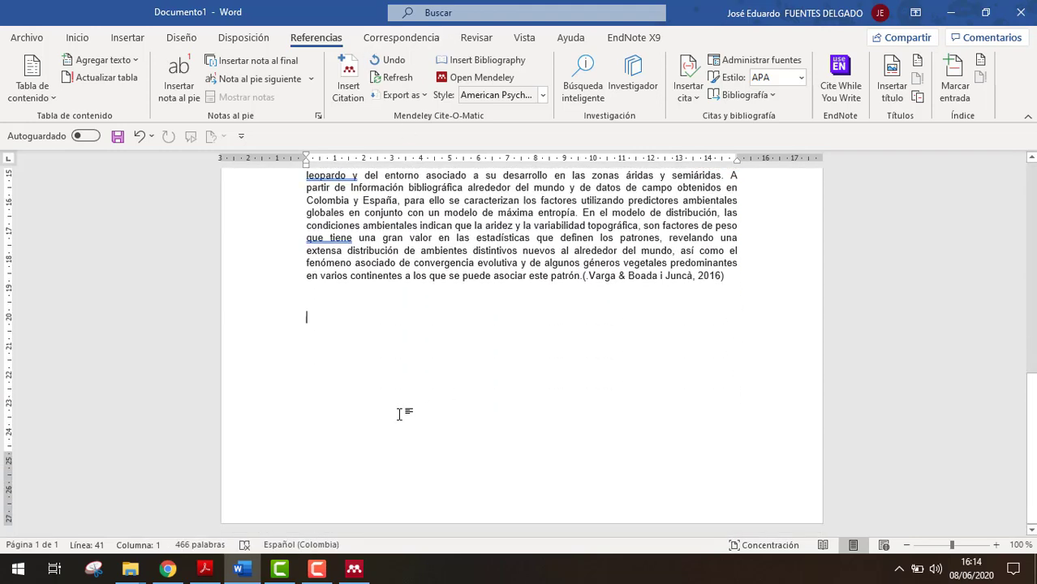
key(Return)
key(Return)
key(Return)
key(Return)
key(Return)
key(Return)
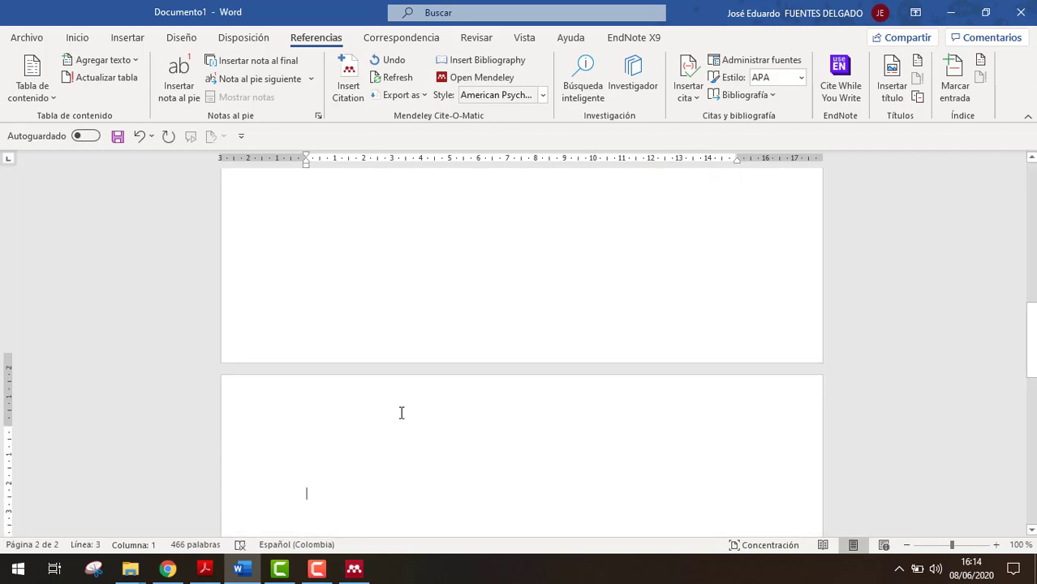
Step: Insert the Mendeley bibliography of the cited articles on the blank second page
click(340, 81)
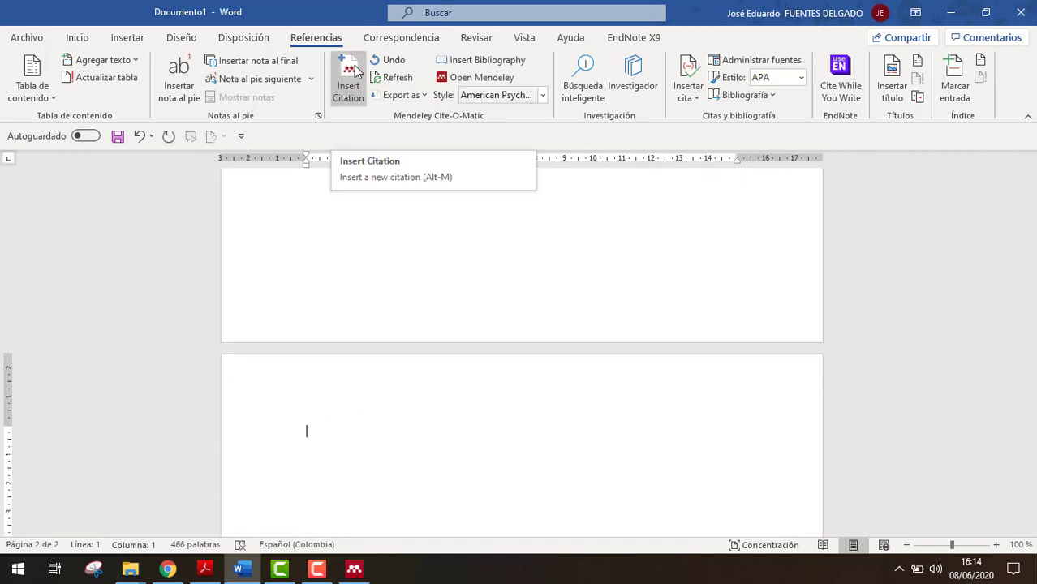
click(479, 62)
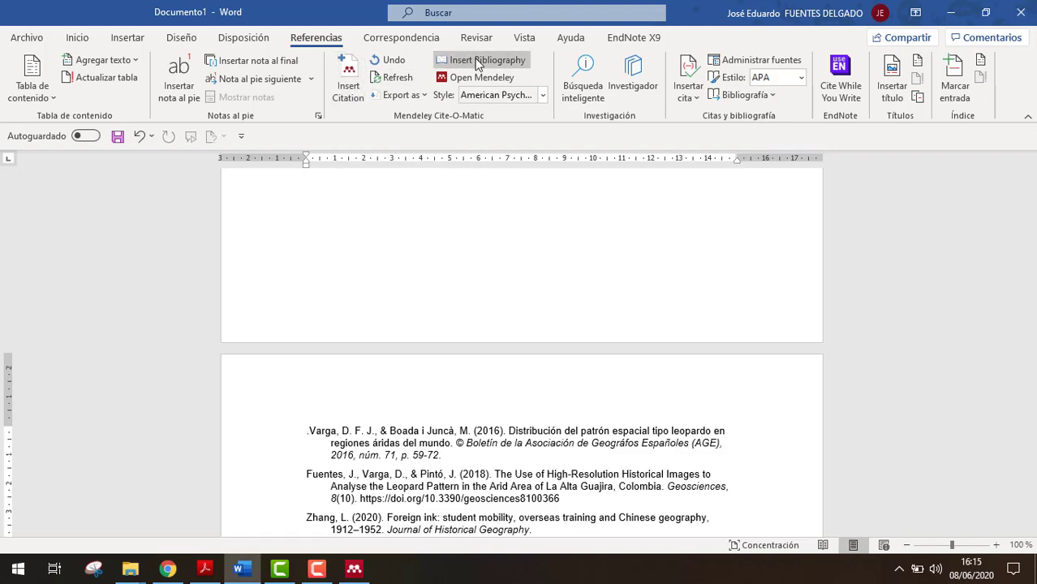
scroll(487, 257, down, 3)
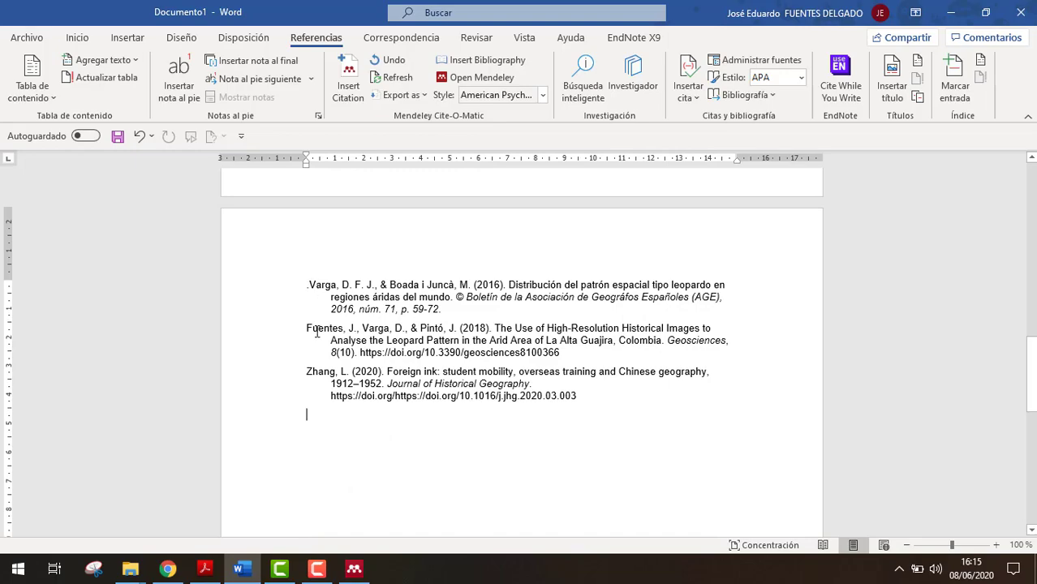
Step: Review the in-text citations of the three paragraphs, and switch to Mendeley Desktop to examine the matching library entries
scroll(592, 406, up, 15)
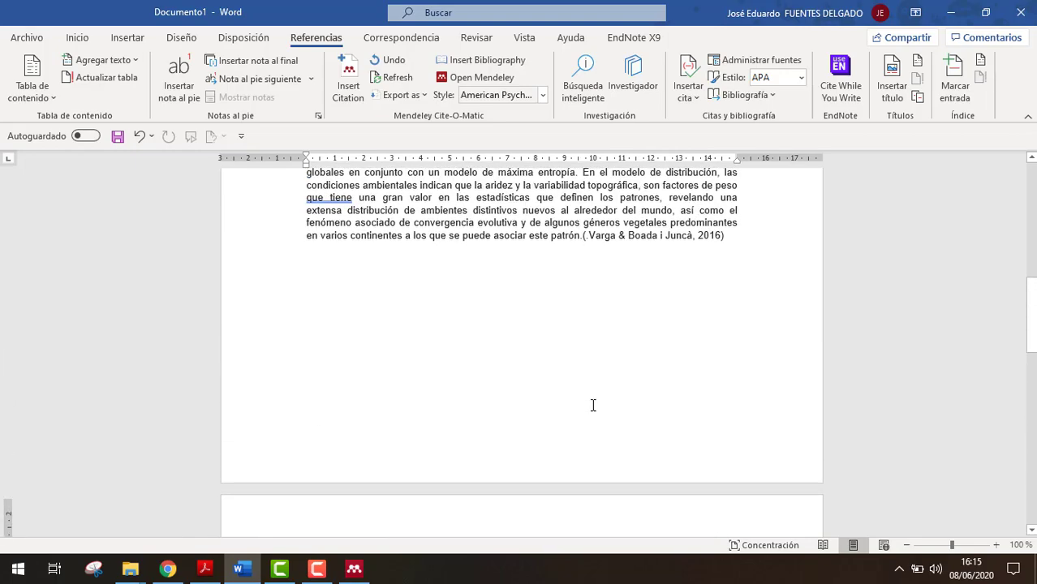
scroll(591, 406, up, 3)
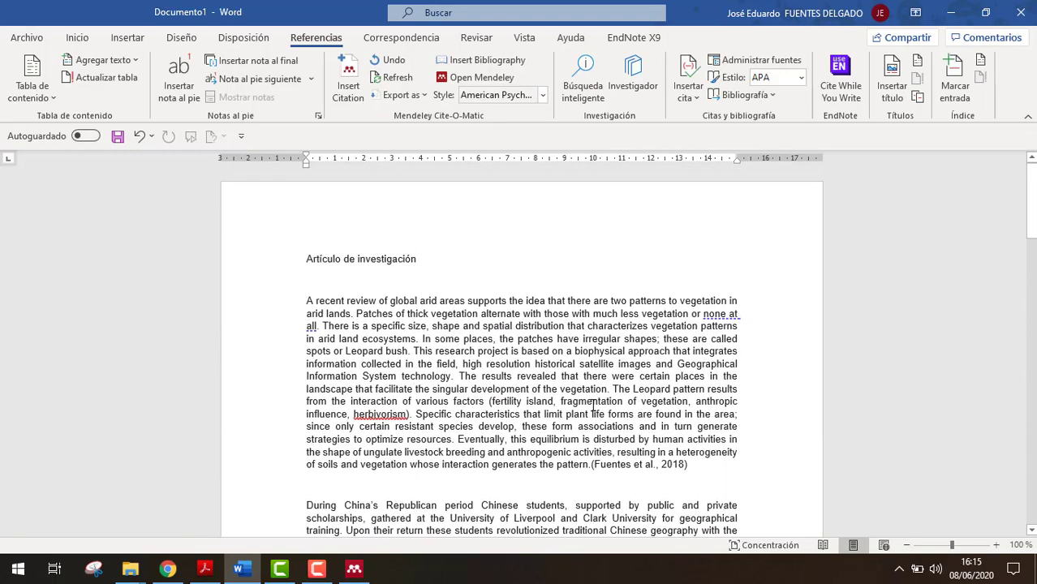
scroll(592, 406, down, 2)
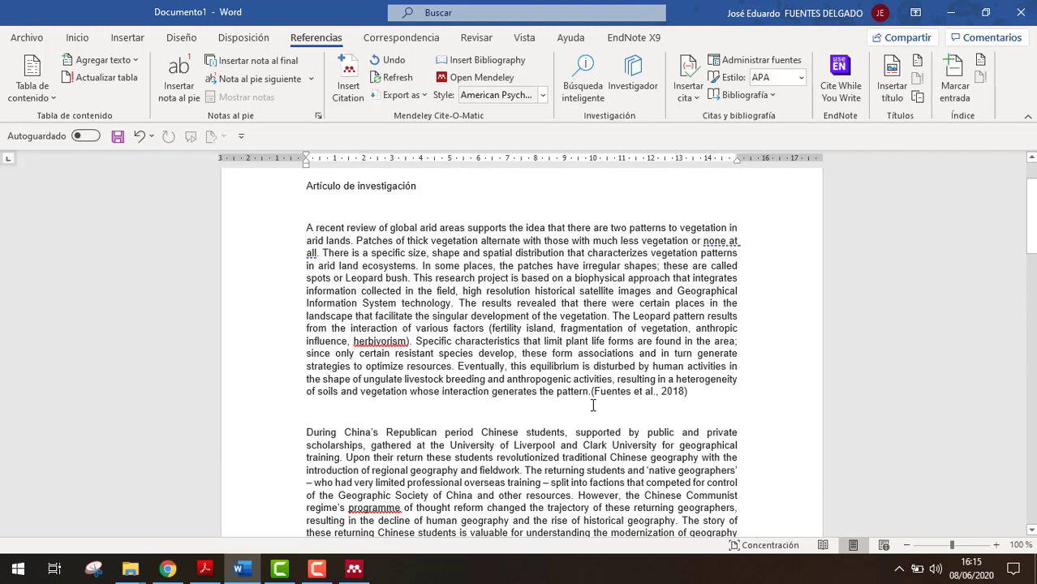
scroll(594, 406, down, 6)
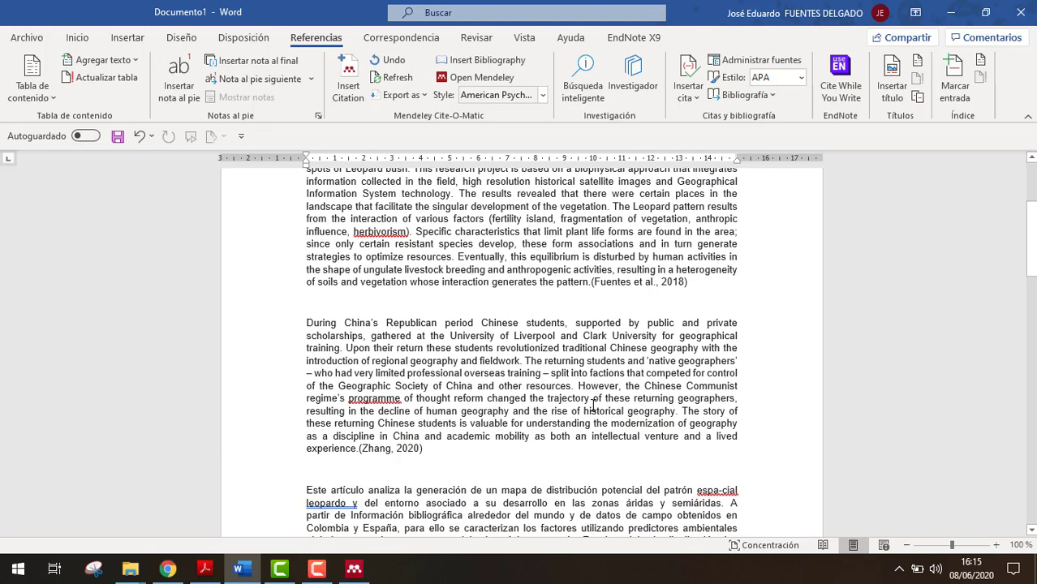
scroll(445, 529, down, 5)
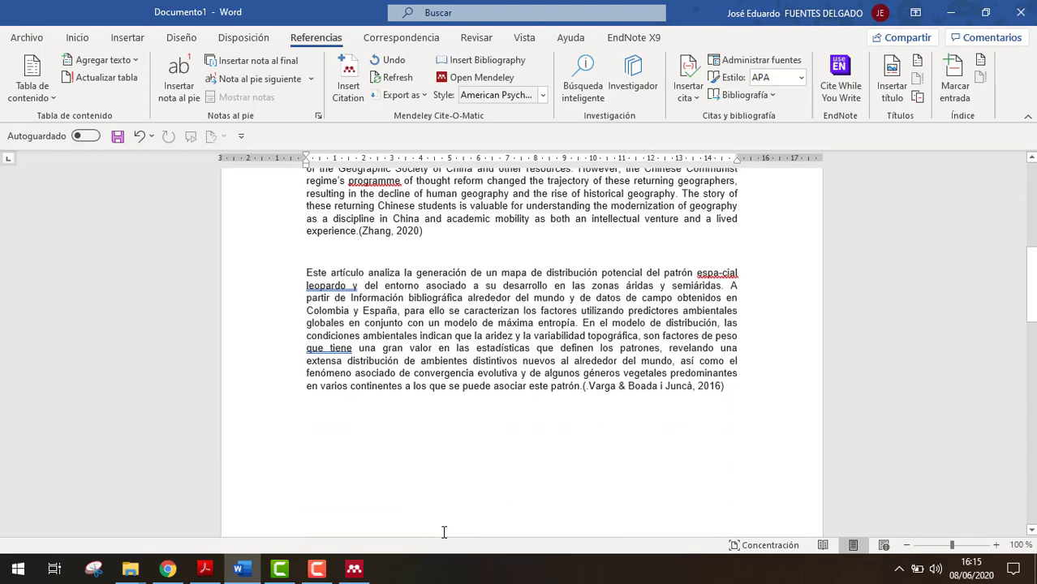
click(353, 569)
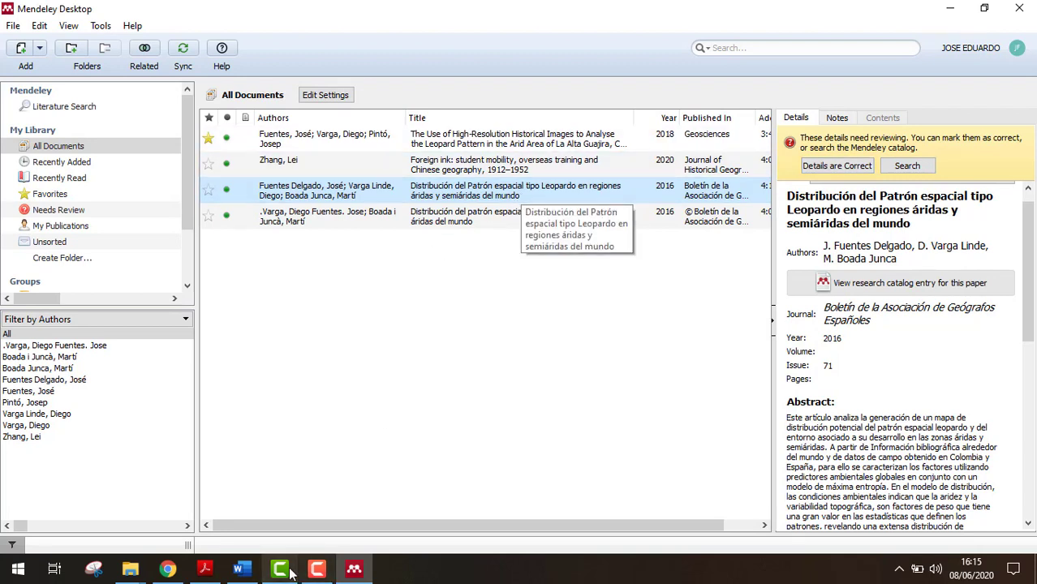
click(317, 570)
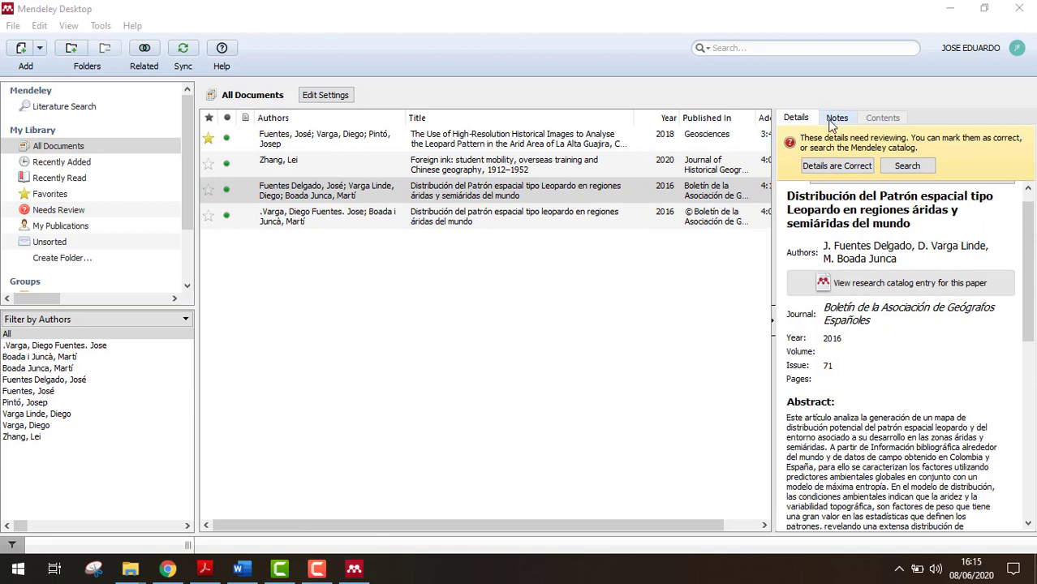
click(315, 162)
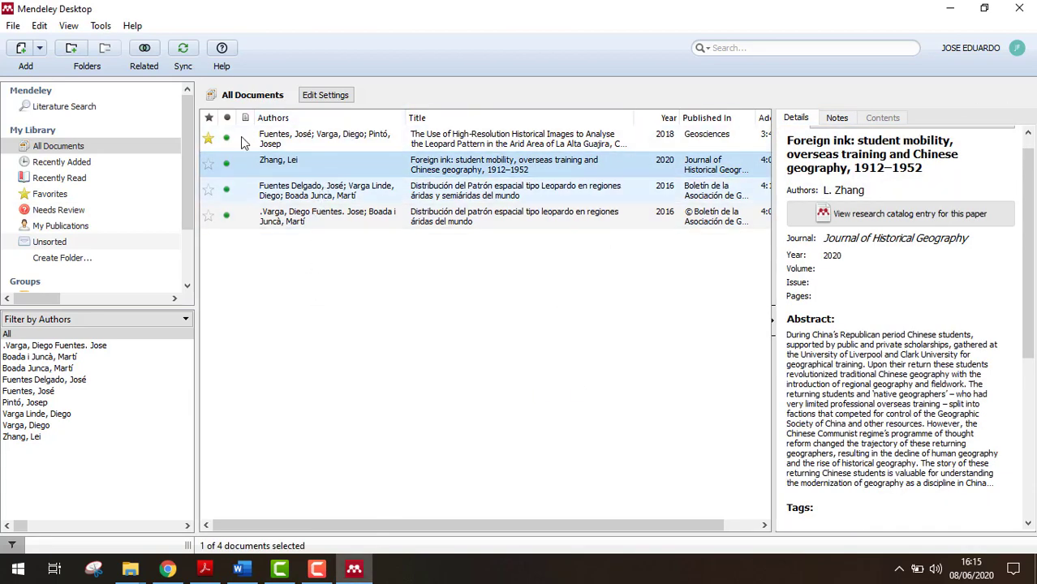
Step: Switch back to Word, look over the cited paragraphs from the beginning, and open the list of Mendeley citation styles
click(242, 571)
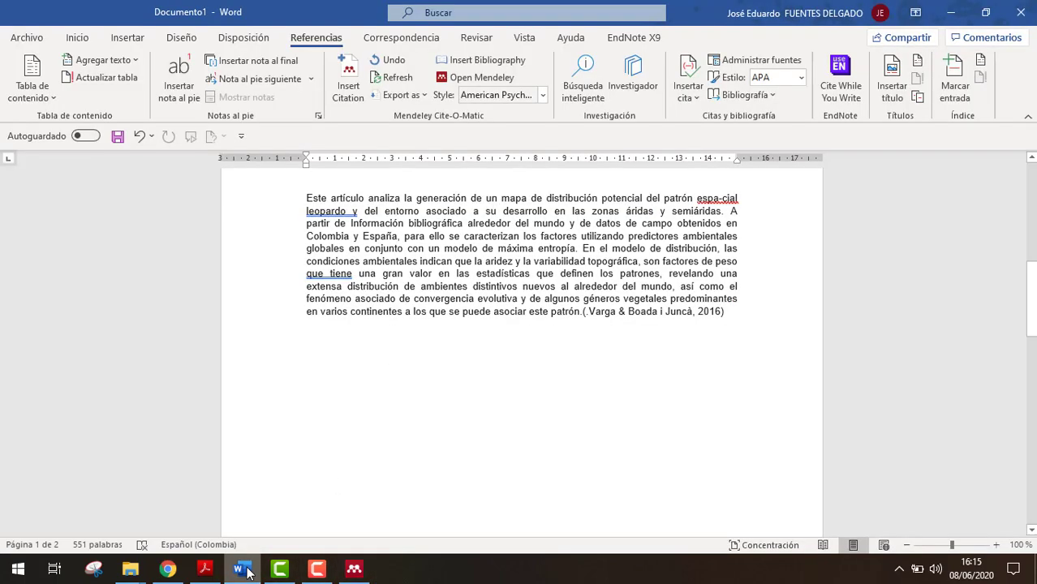
scroll(460, 436, up, 10)
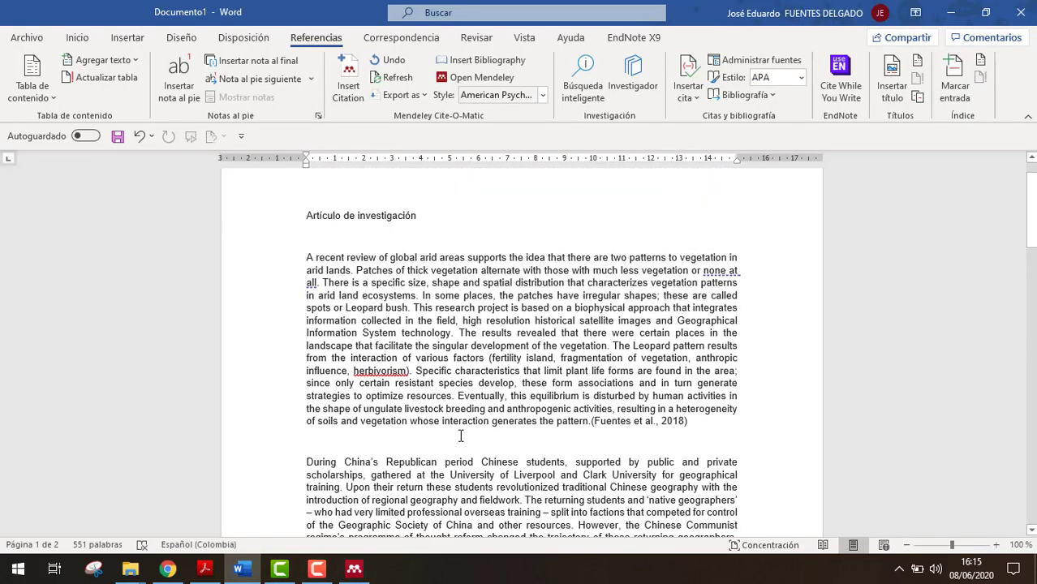
scroll(460, 436, up, 1)
scroll(620, 403, down, 1)
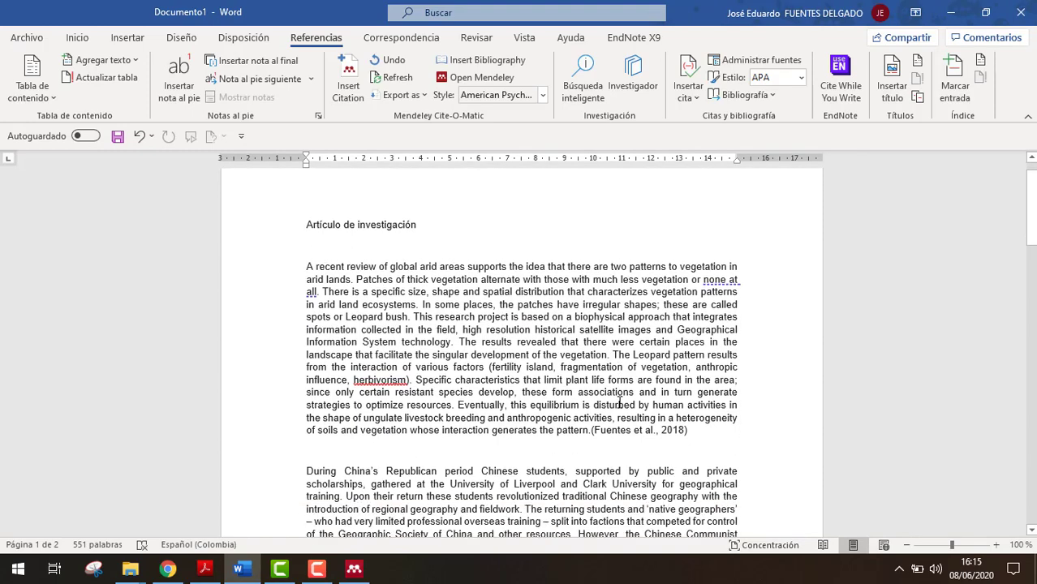
scroll(709, 398, down, 2)
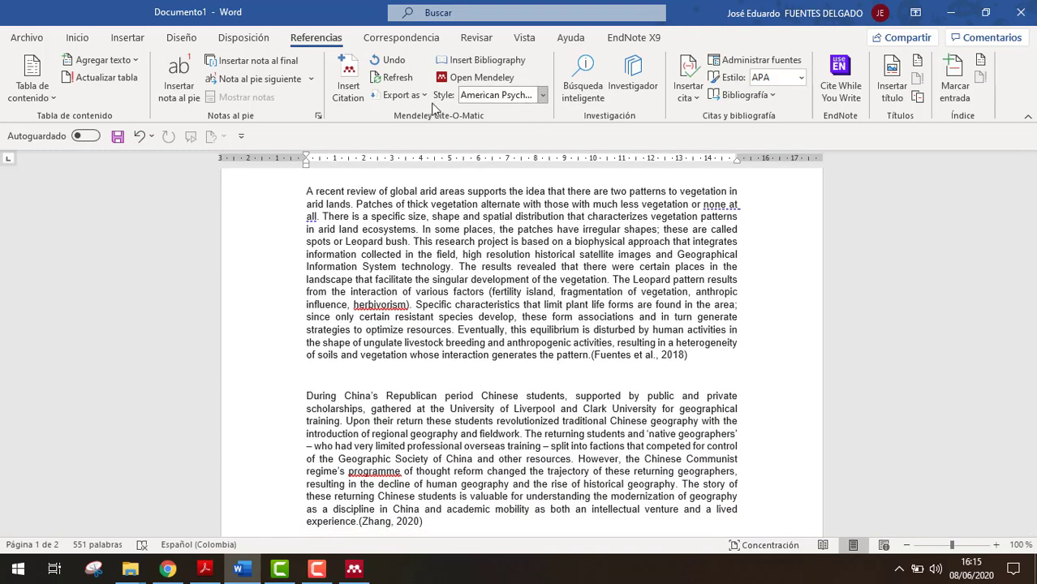
click(536, 96)
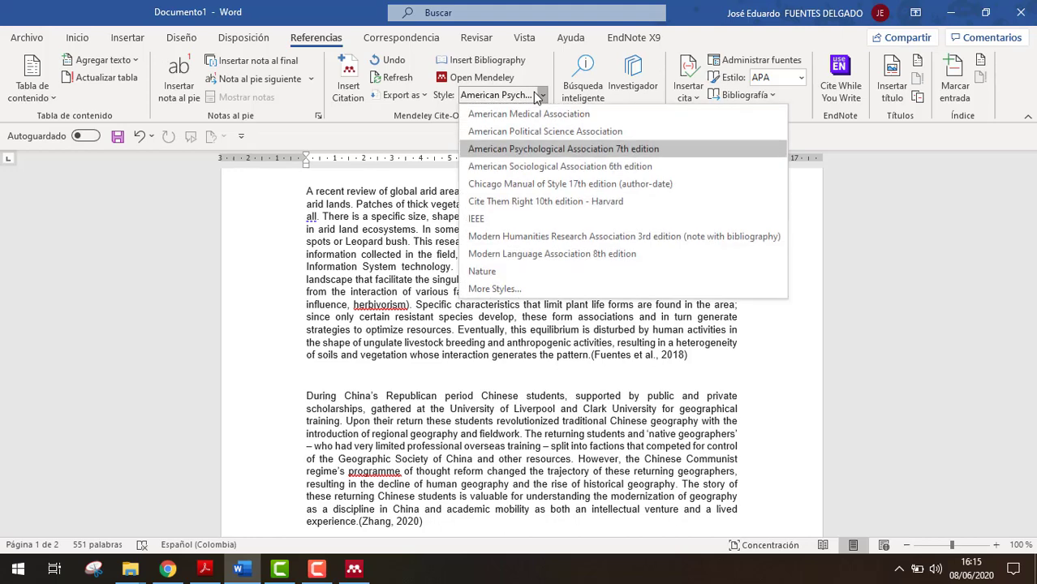